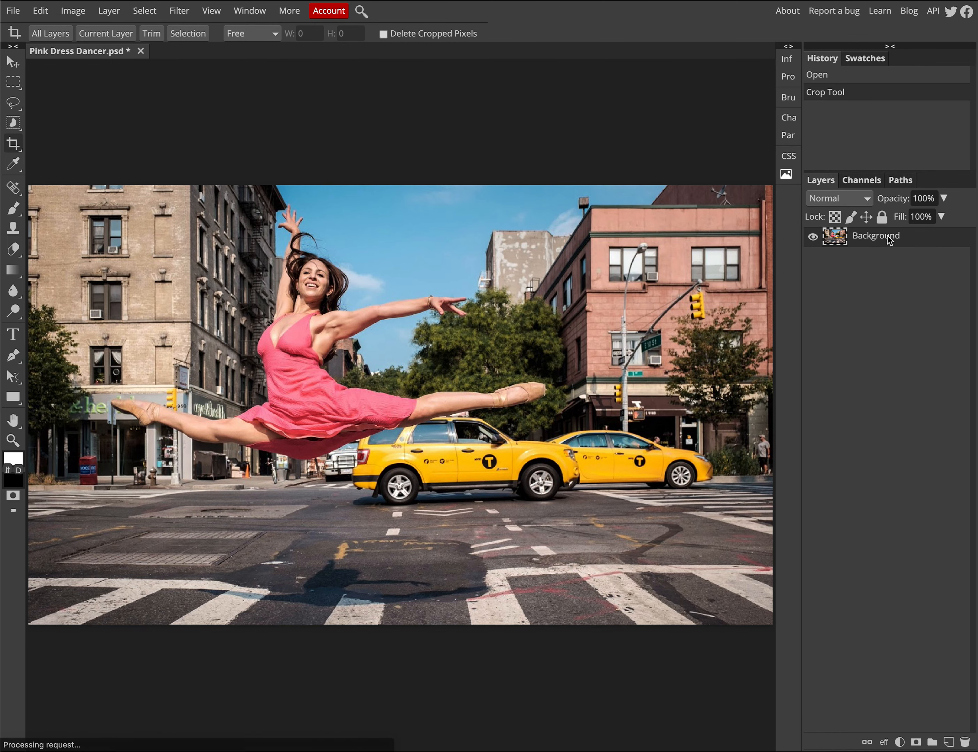
Duplicate the dancer photo's Background layer to create a Background copy above it.
right_click(887, 236)
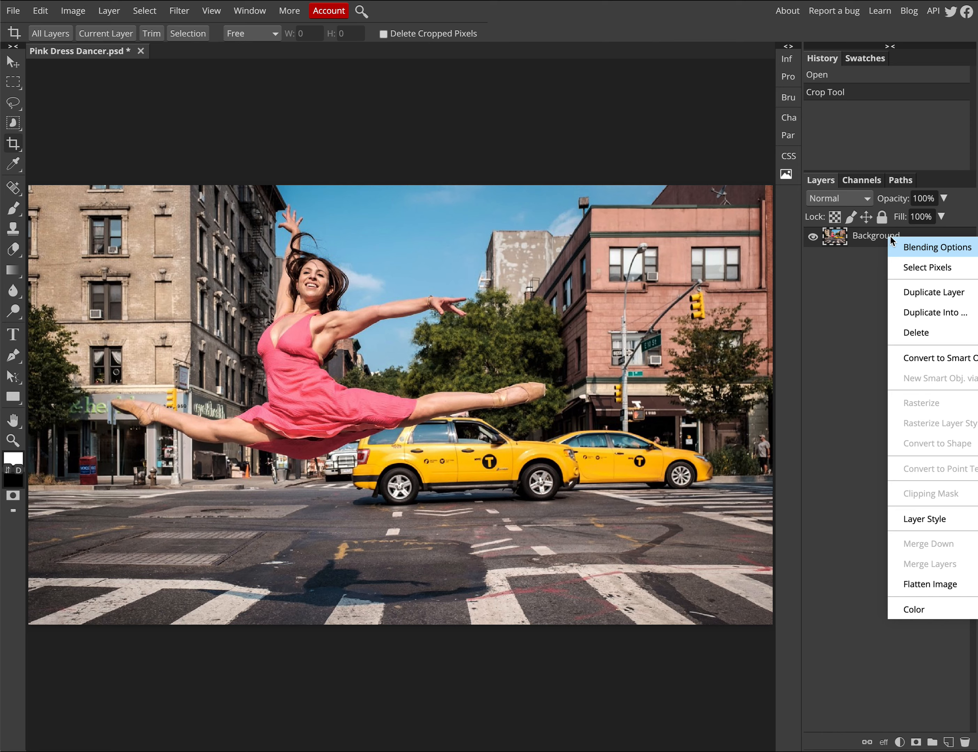
right_click(855, 237)
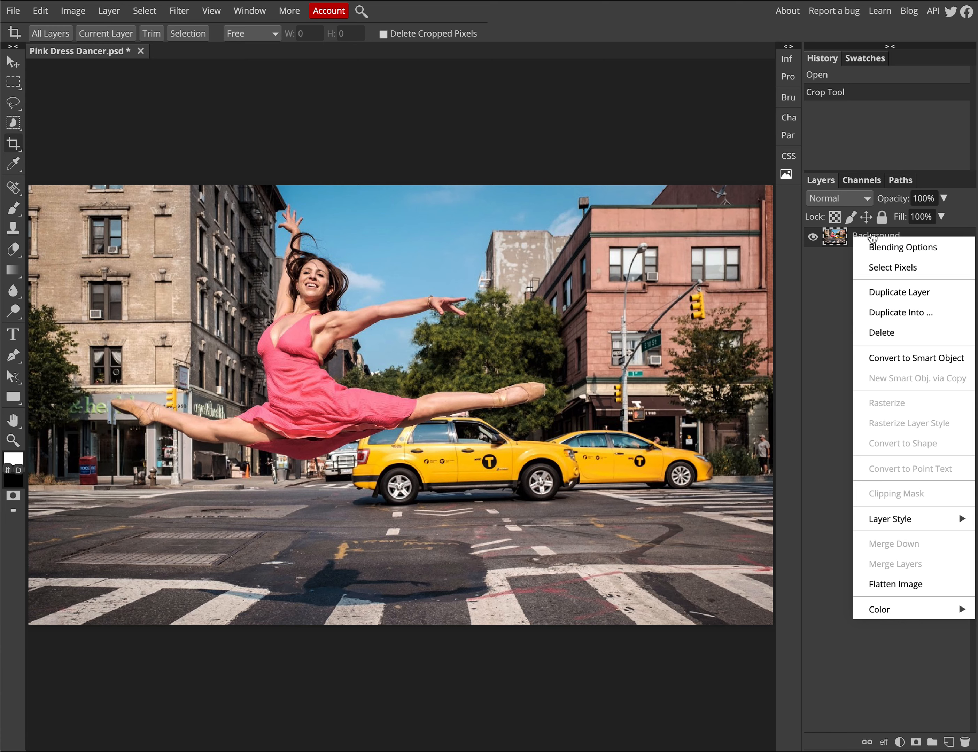
left_click(880, 295)
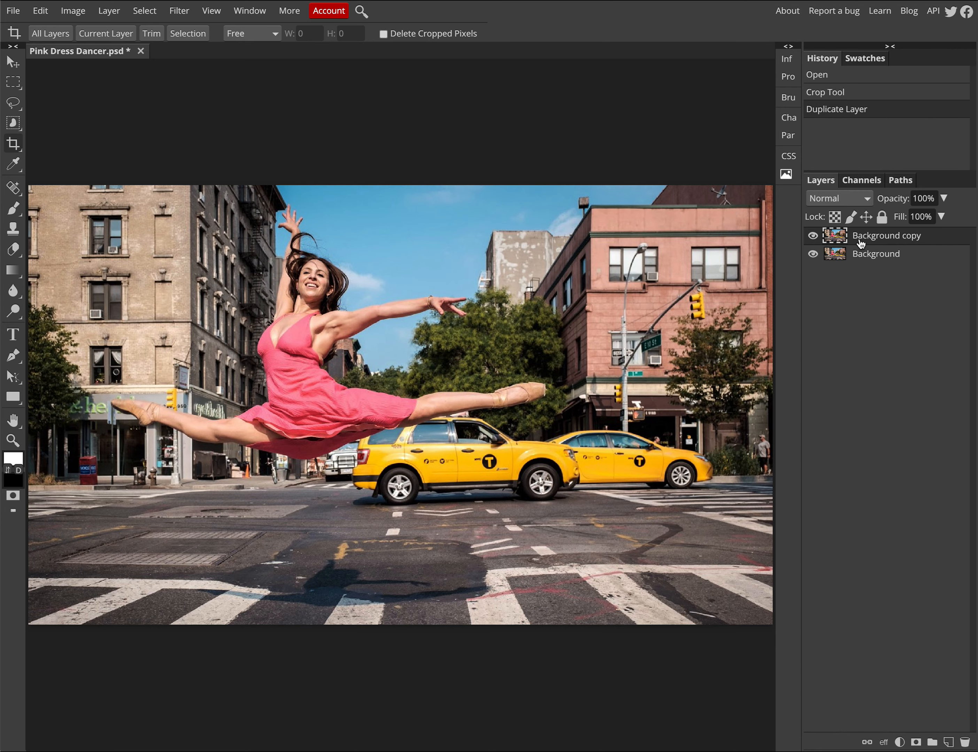
Scale the Background copy up to about 134% and reposition it over the canvas.
left_click(41, 10)
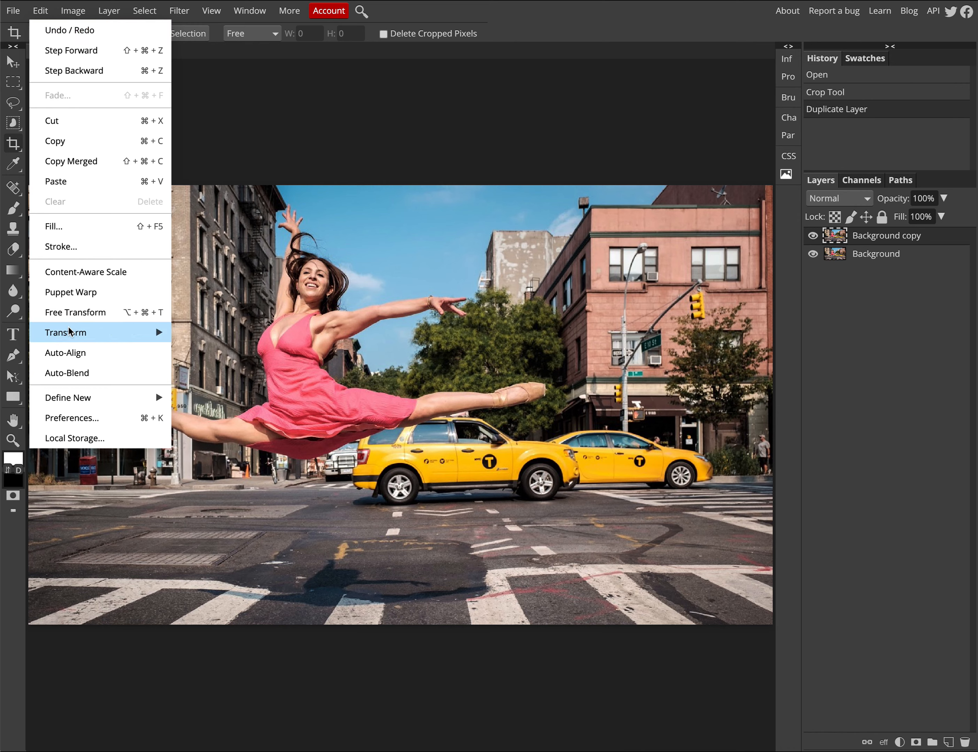
mouse_move(69, 332)
left_click(216, 361)
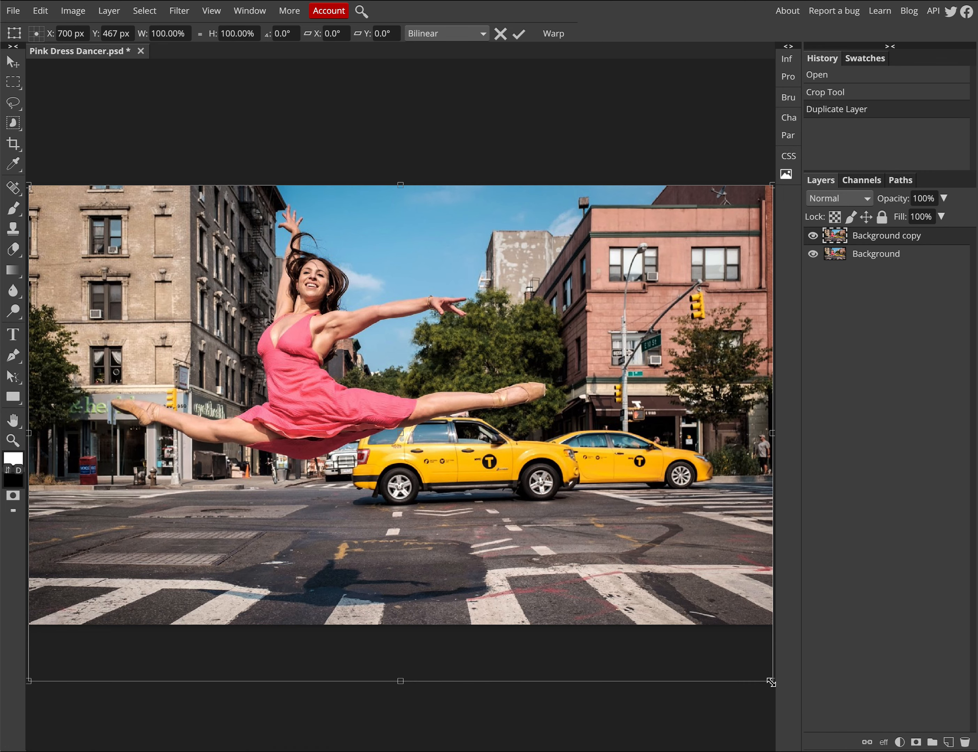
left_click_drag(770, 681, 977, 751)
left_click_drag(587, 545, 461, 514)
left_click_drag(411, 393, 578, 409)
Enlarge the copy further to about 178%, commit, and nudge it into place.
left_click_drag(100, 184, 2, 99)
left_click_drag(452, 320, 400, 332)
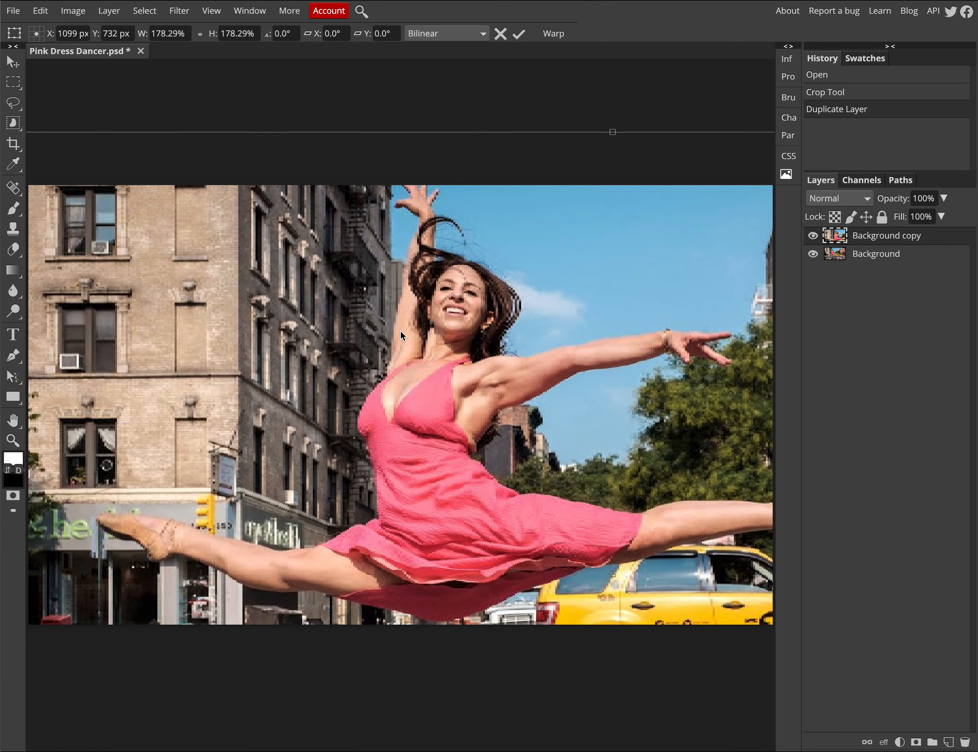
key("Return")
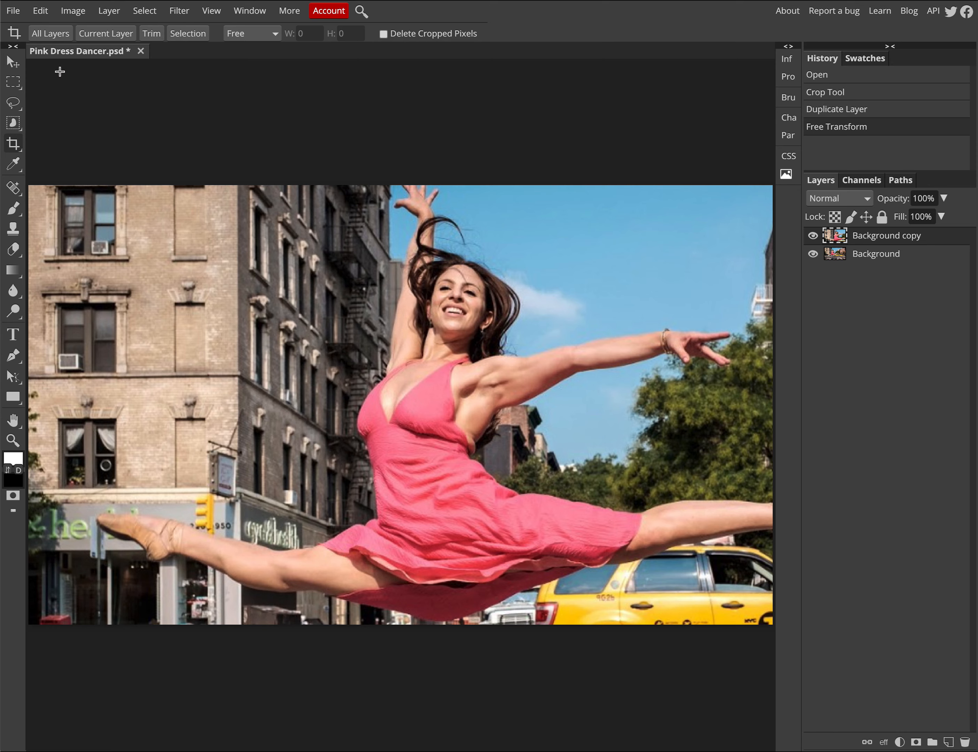
left_click(14, 63)
left_click_drag(445, 364, 434, 371)
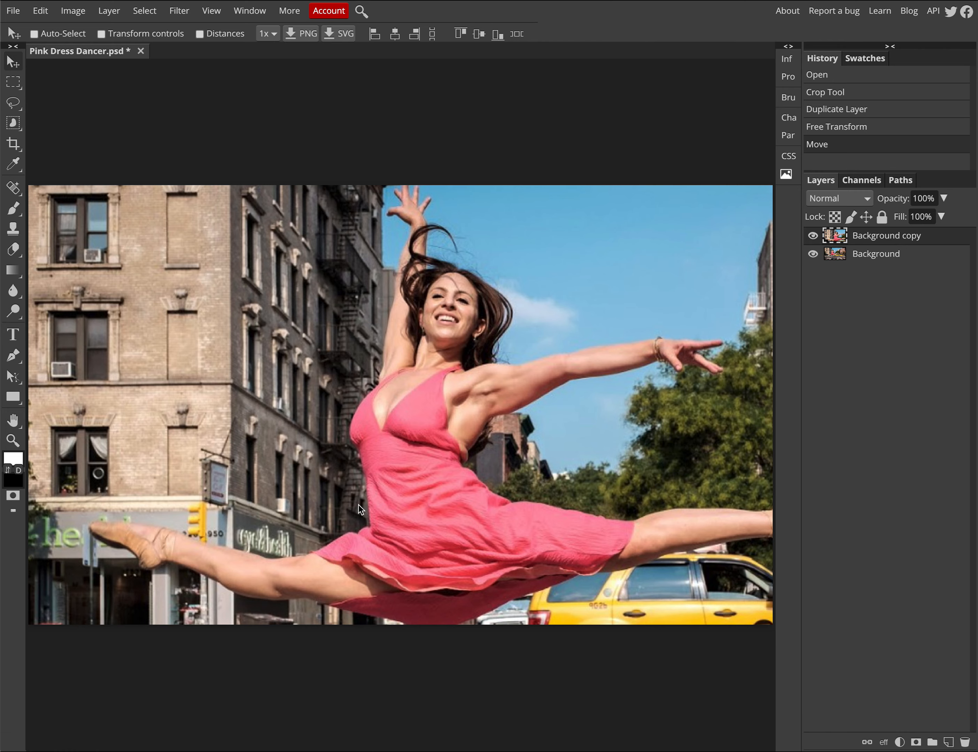
left_click(73, 10)
Open Hue/Saturation with Colorize on, trying hue values around 65–140 and adding saturation.
mouse_move(114, 32)
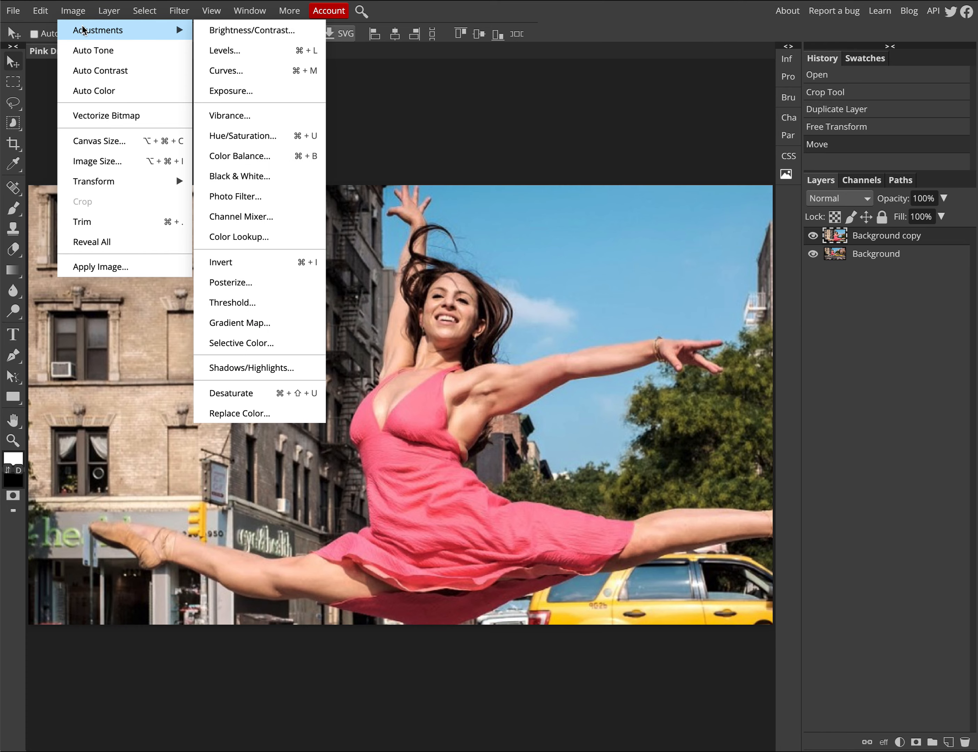
left_click(253, 143)
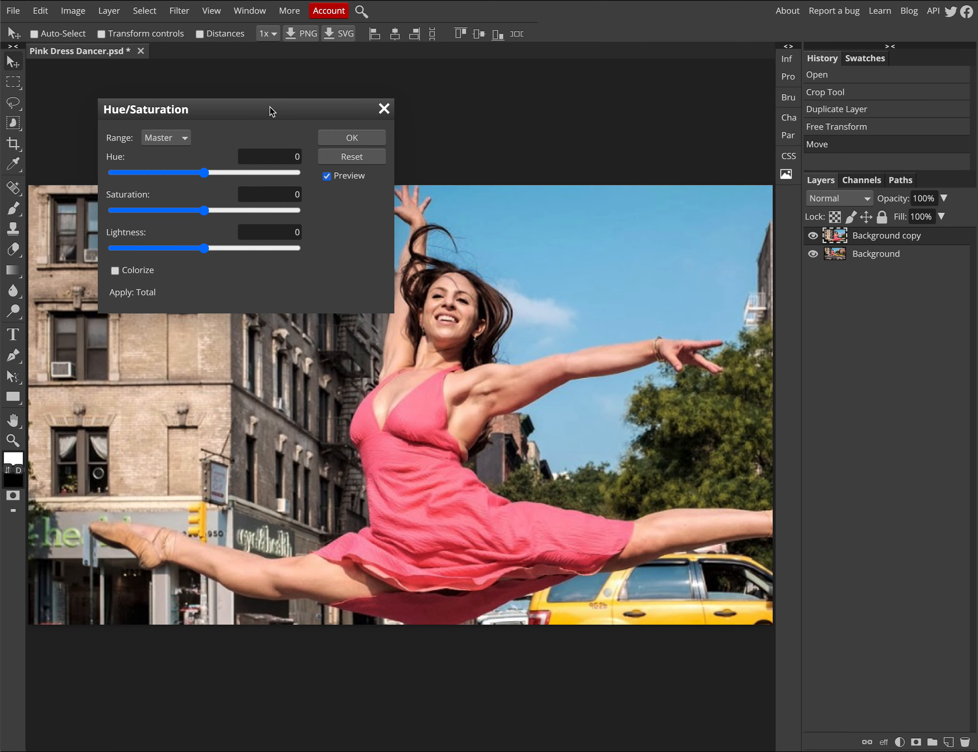
left_click_drag(271, 109, 225, 56)
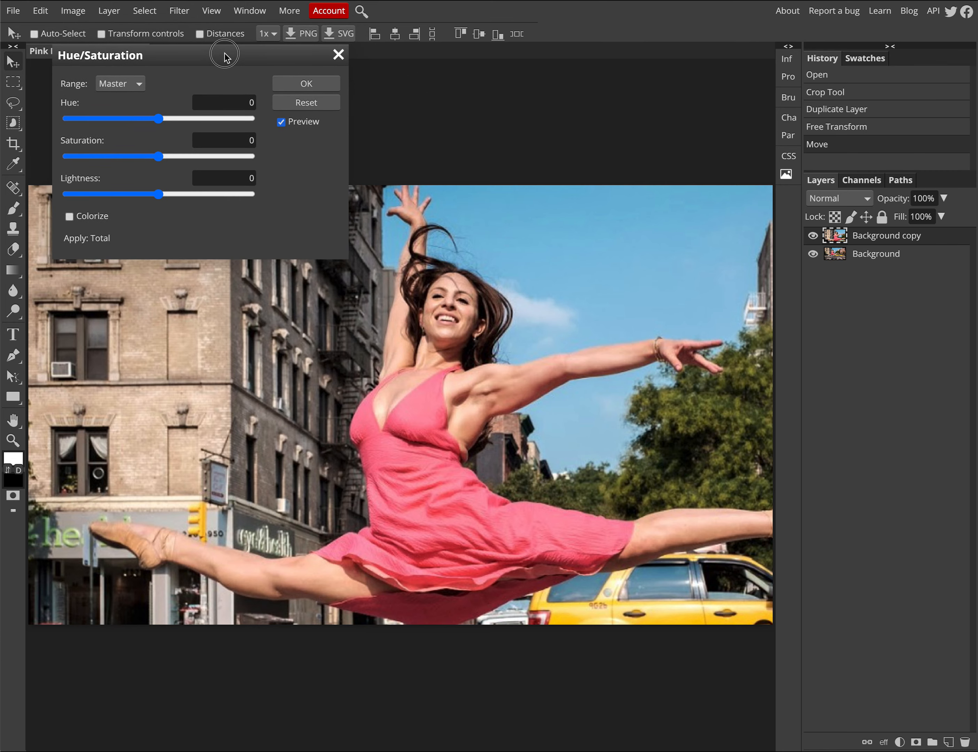
left_click(69, 217)
left_click_drag(158, 118, 193, 119)
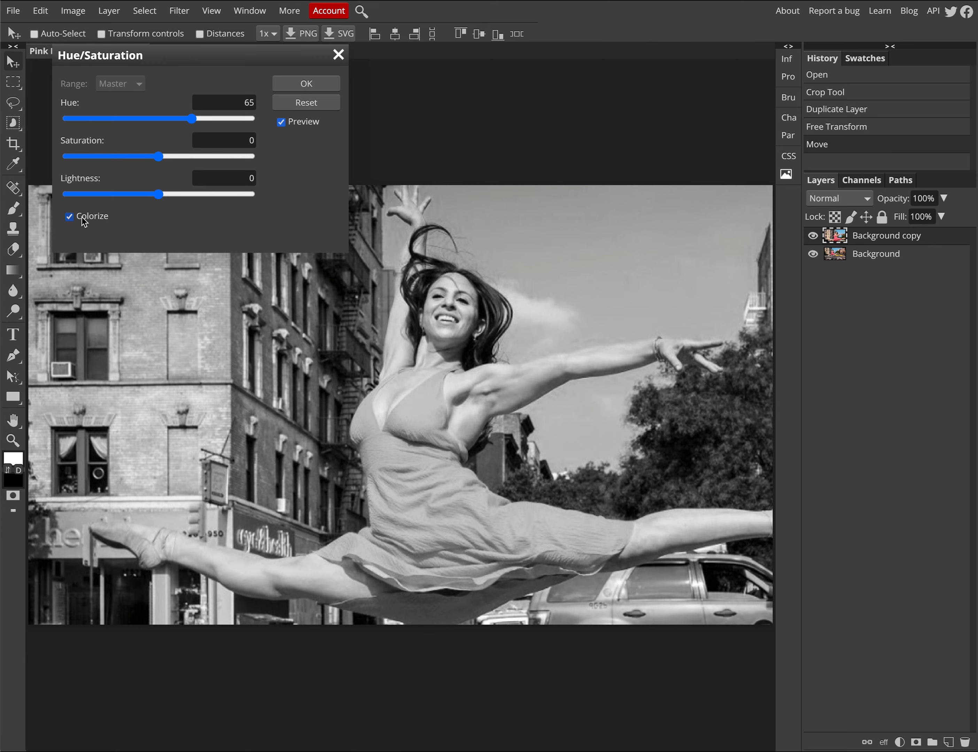
left_click(115, 85)
left_click_drag(193, 119, 231, 120)
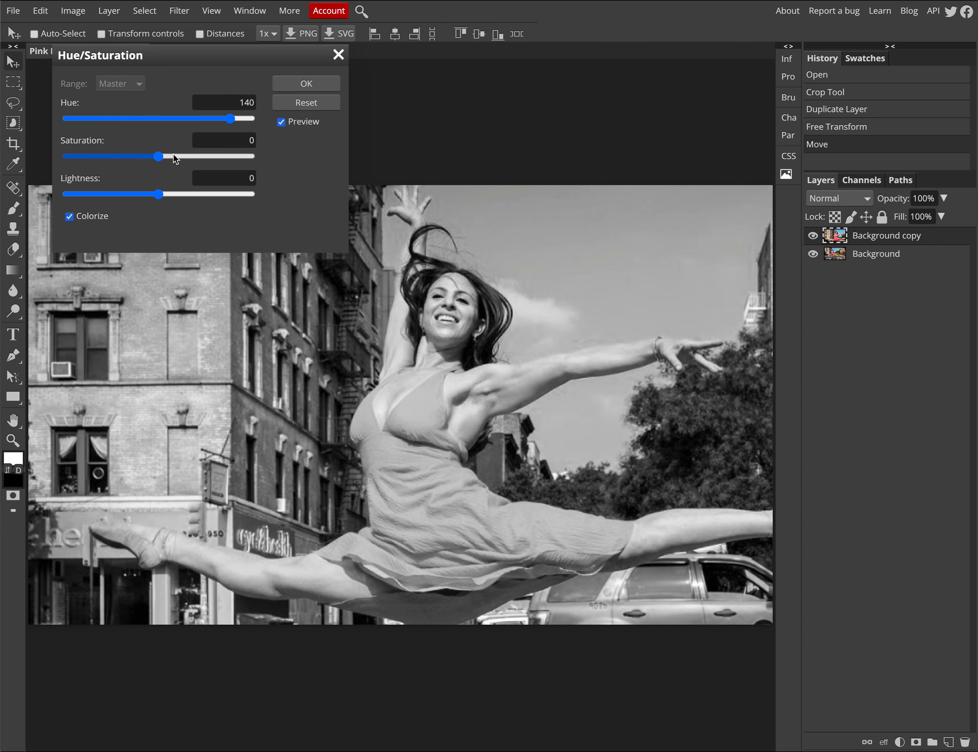
left_click_drag(159, 156, 152, 124)
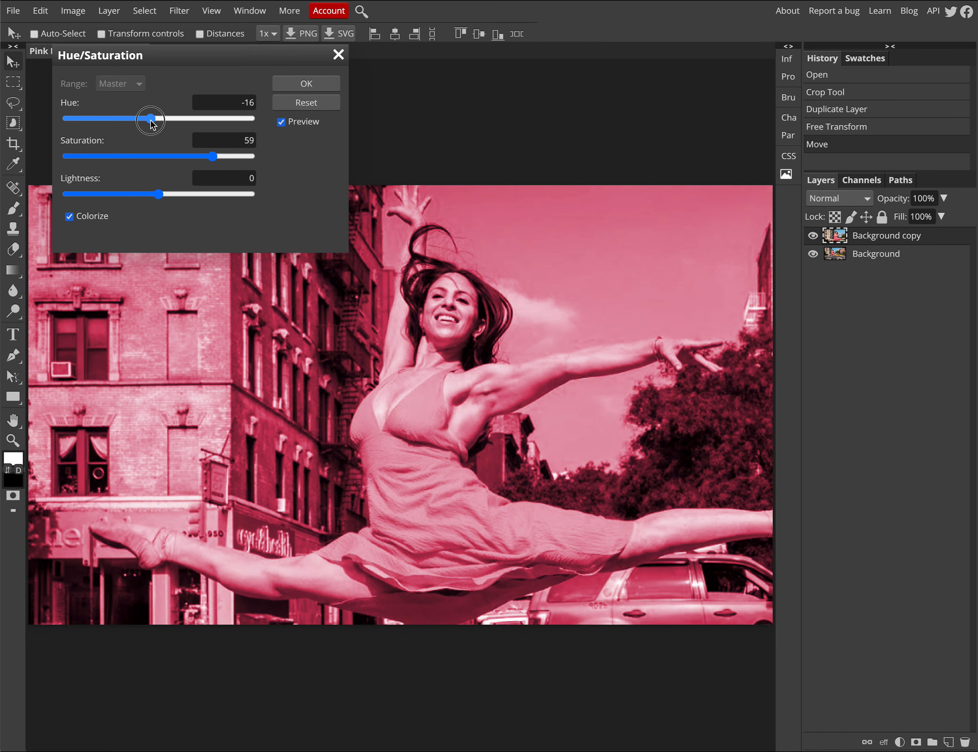
Compare with Colorize toggled, then set Saturation to 66 and shift Hue toward -25 magenta.
left_click(70, 217)
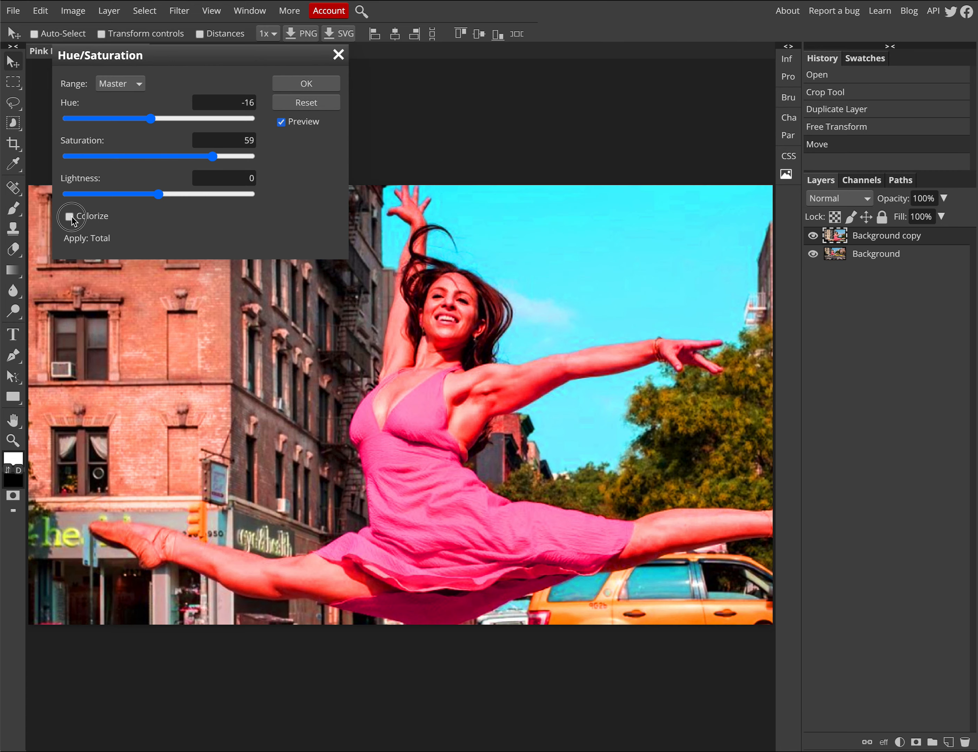
left_click(71, 217)
left_click(70, 217)
left_click(70, 217)
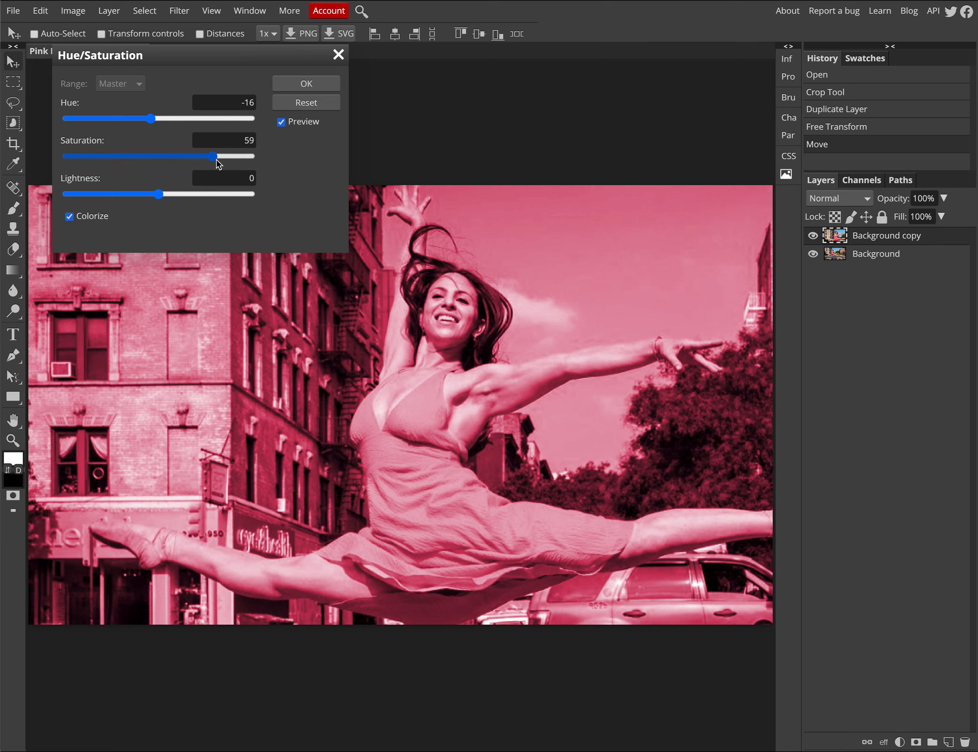
left_click_drag(217, 160, 219, 161)
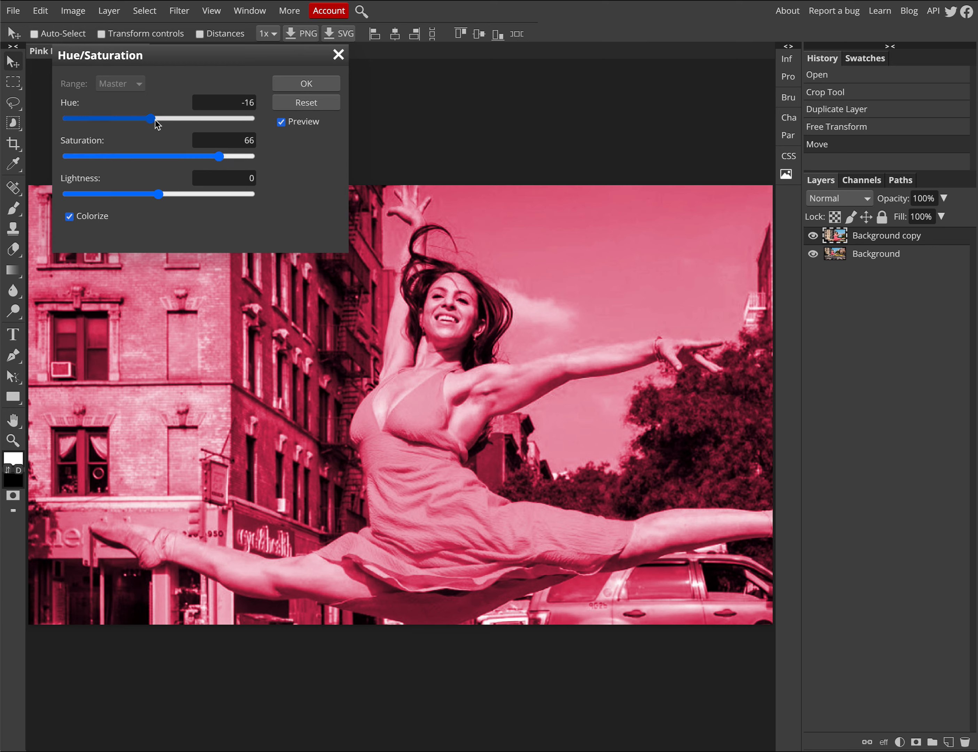
left_click_drag(154, 120, 146, 121)
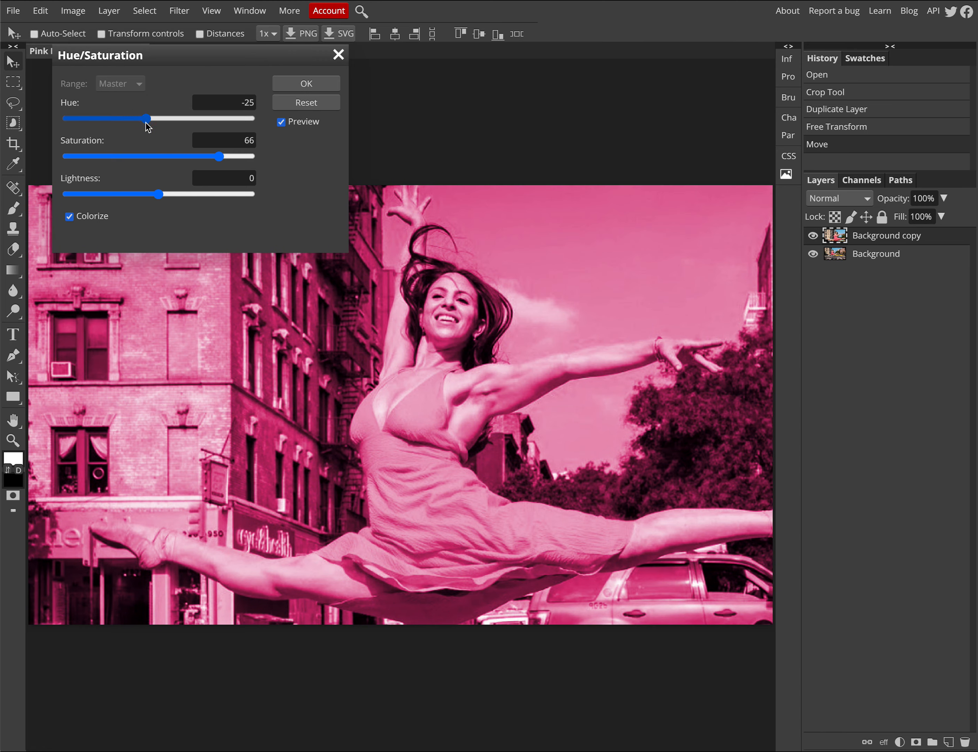
left_click(70, 218)
Re-enable Colorize, set Lightness -50, Saturation 65, Hue about -23, and apply the tint.
left_click(69, 217)
left_click_drag(160, 196, 122, 201)
left_click_drag(118, 199, 113, 197)
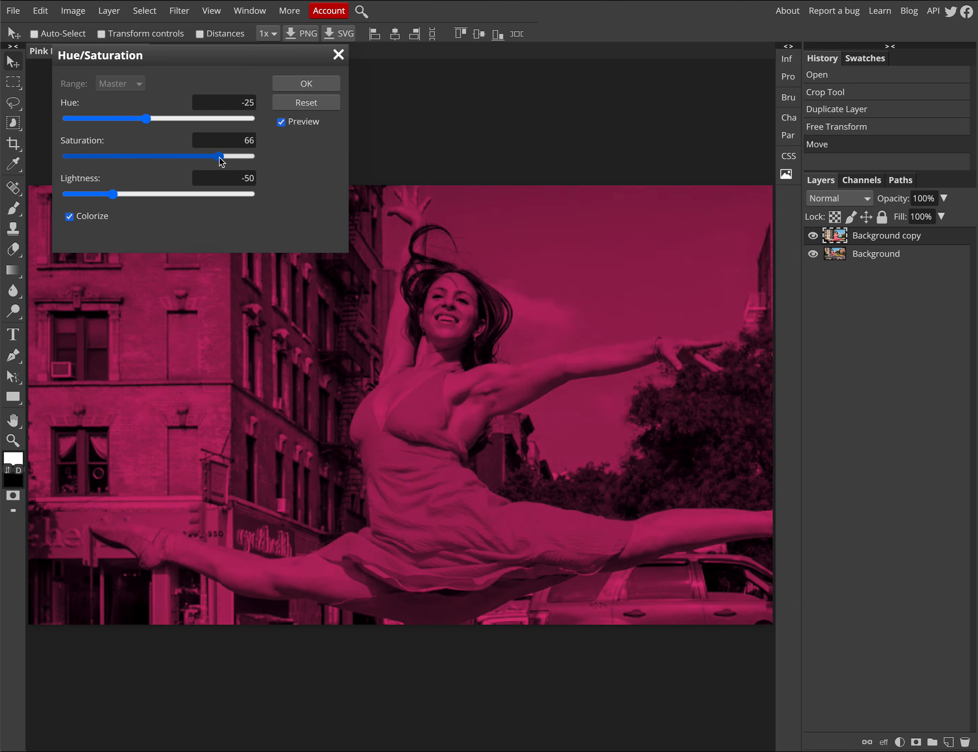
mouse_move(220, 161)
left_mouse_down()
mouse_move(267, 162)
mouse_move(205, 161)
mouse_move(256, 162)
mouse_move(219, 161)
left_mouse_up()
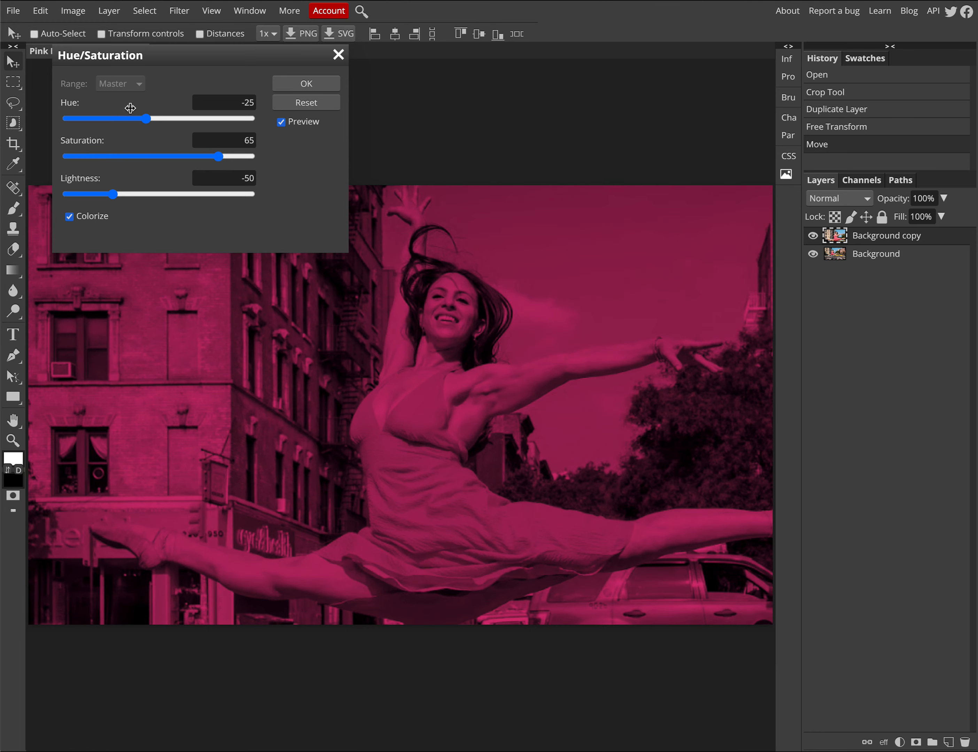
mouse_move(144, 119)
left_mouse_down()
mouse_move(162, 119)
mouse_move(146, 122)
left_mouse_up()
left_click(307, 87)
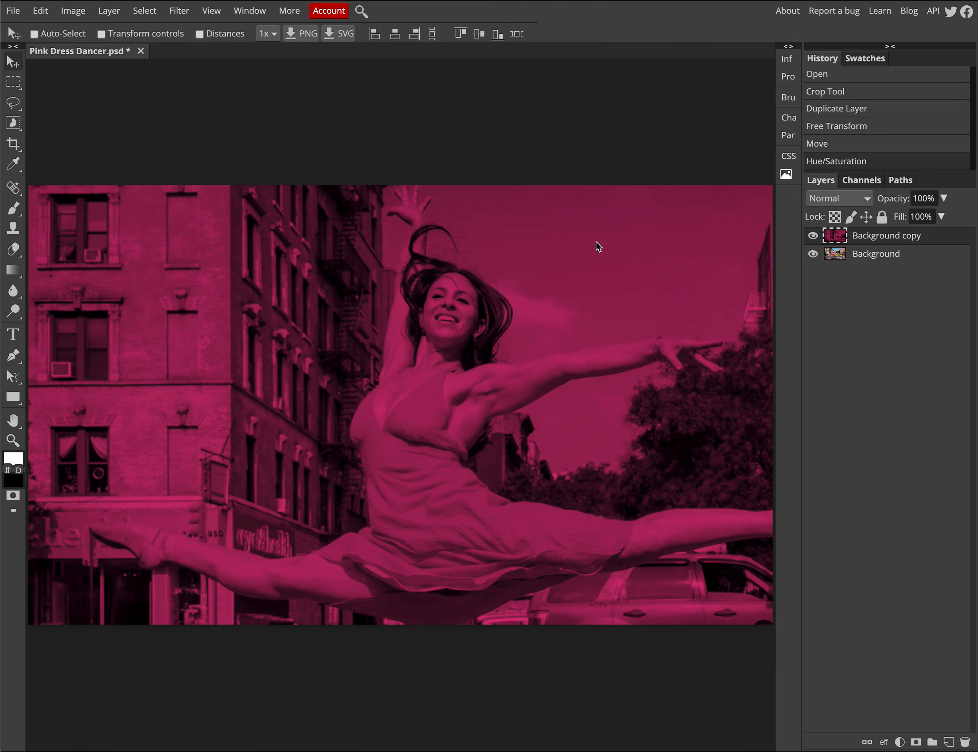
Toggle the tinted copy's visibility to compare before and after, leaving it hidden.
left_click(813, 237)
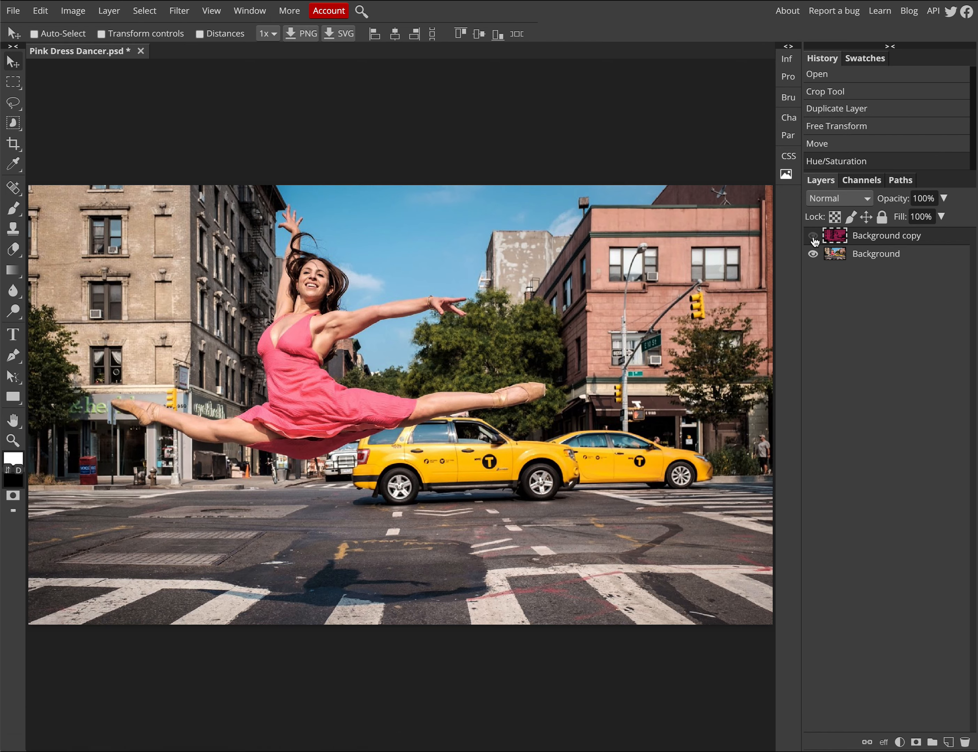
left_click(813, 237)
left_click(813, 237)
left_click(813, 237)
left_click(813, 237)
left_click(813, 238)
left_click(813, 237)
left_click(813, 237)
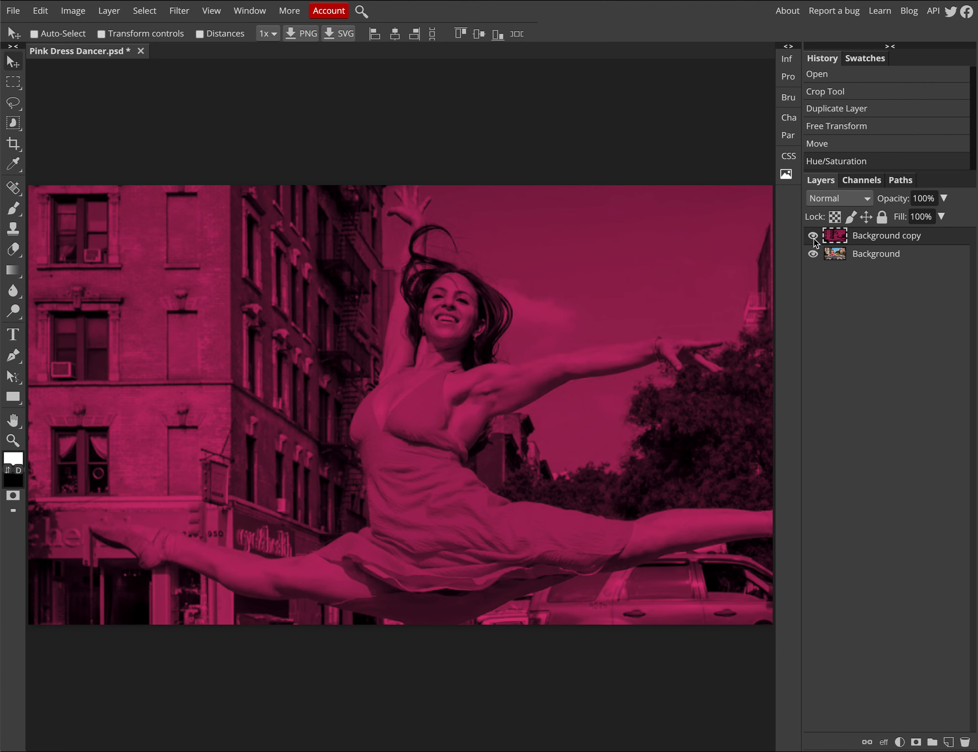
Rename the tinted copy to 'Pink Tone', keep it hidden, and select the Background layer.
double_click(873, 239)
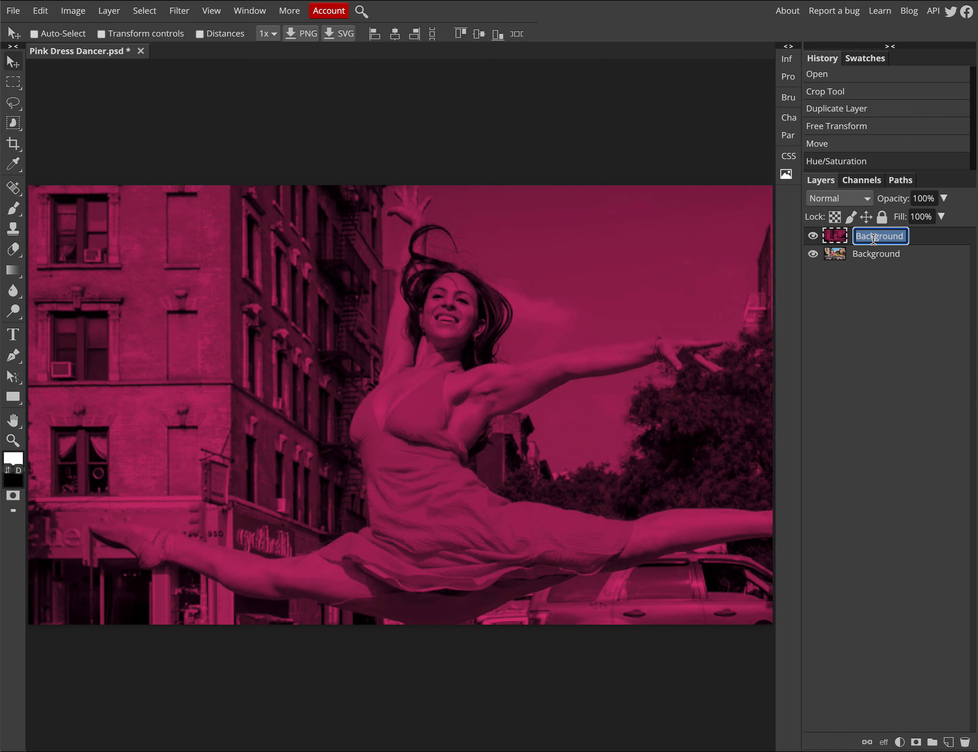
type("Pink Tone")
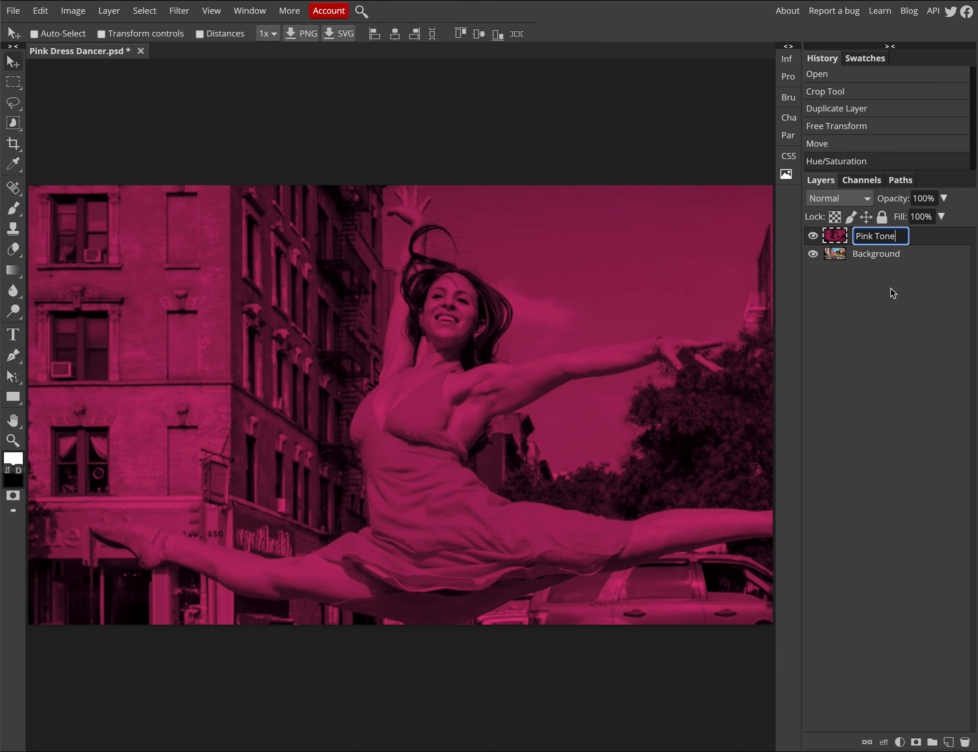
key("Return")
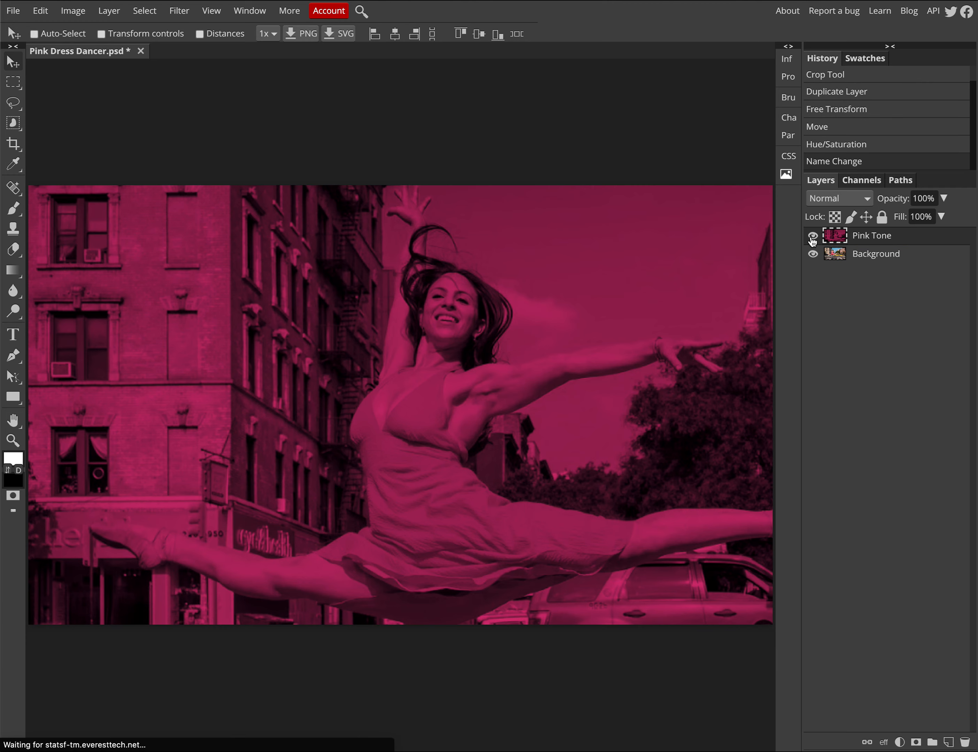
left_click(812, 236)
left_click(875, 255)
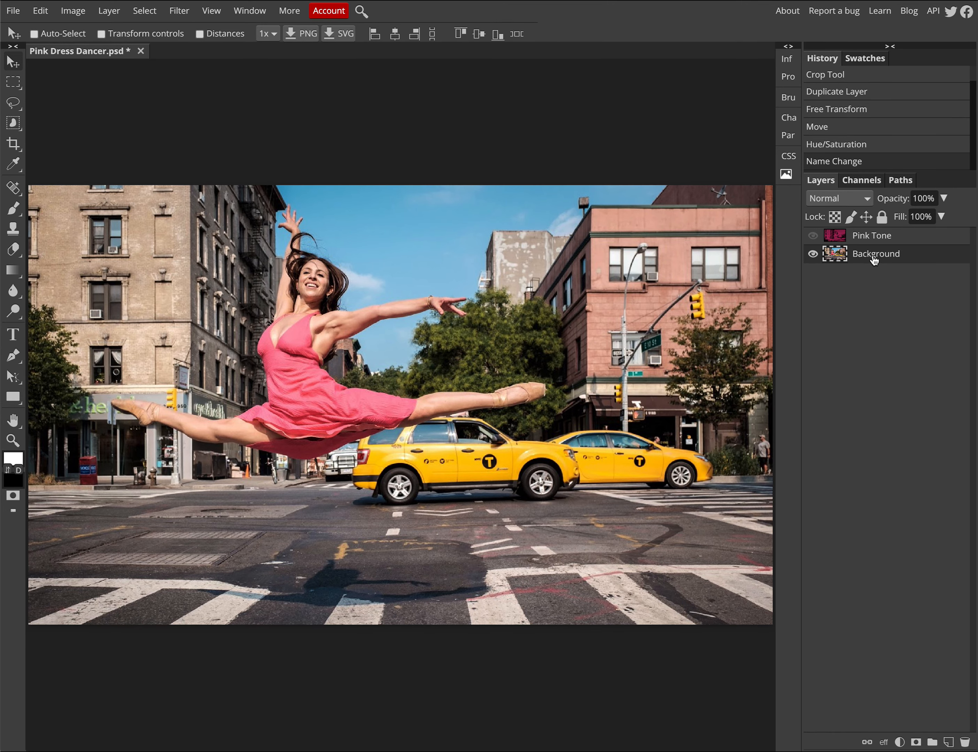
Duplicate the Background layer again, keeping the default name Background copy.
right_click(874, 260)
right_click(851, 258)
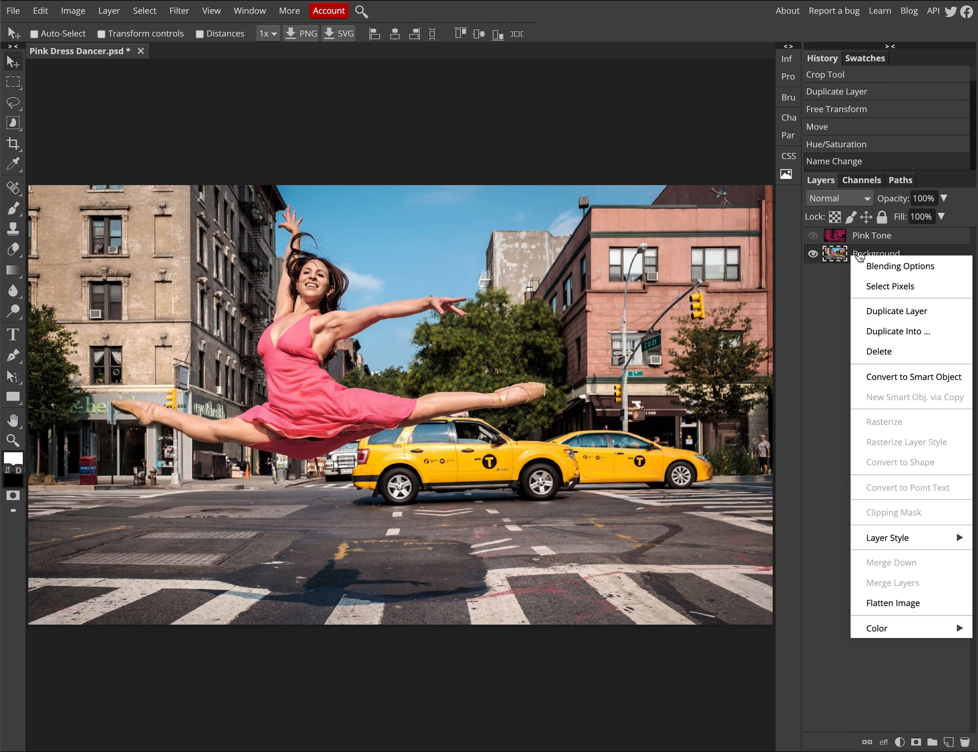
left_click(883, 312)
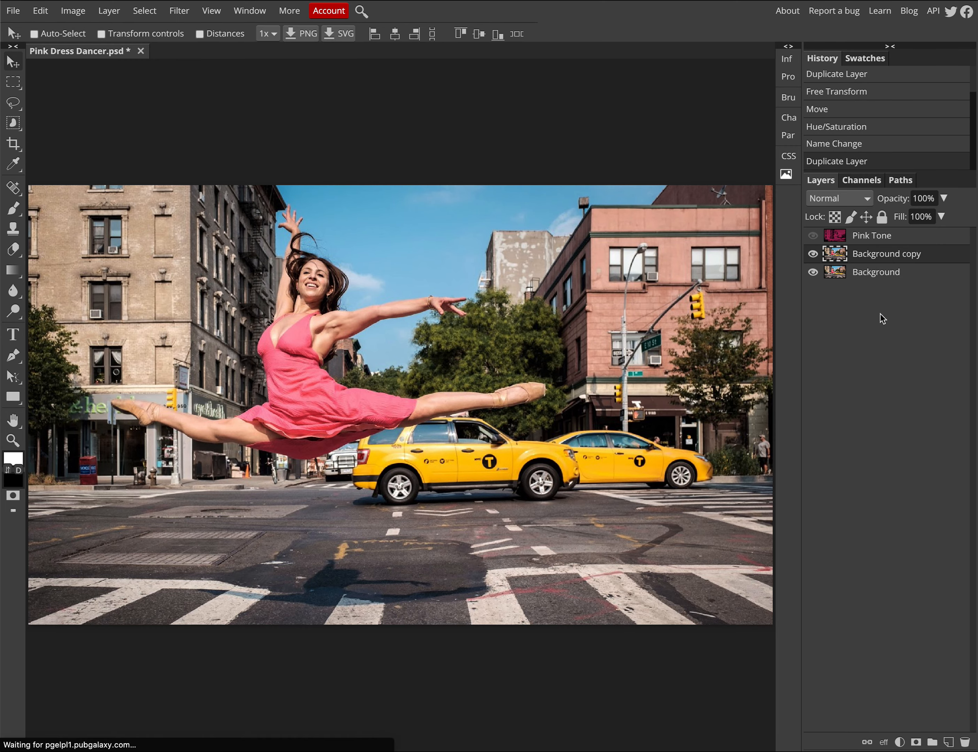
double_click(876, 254)
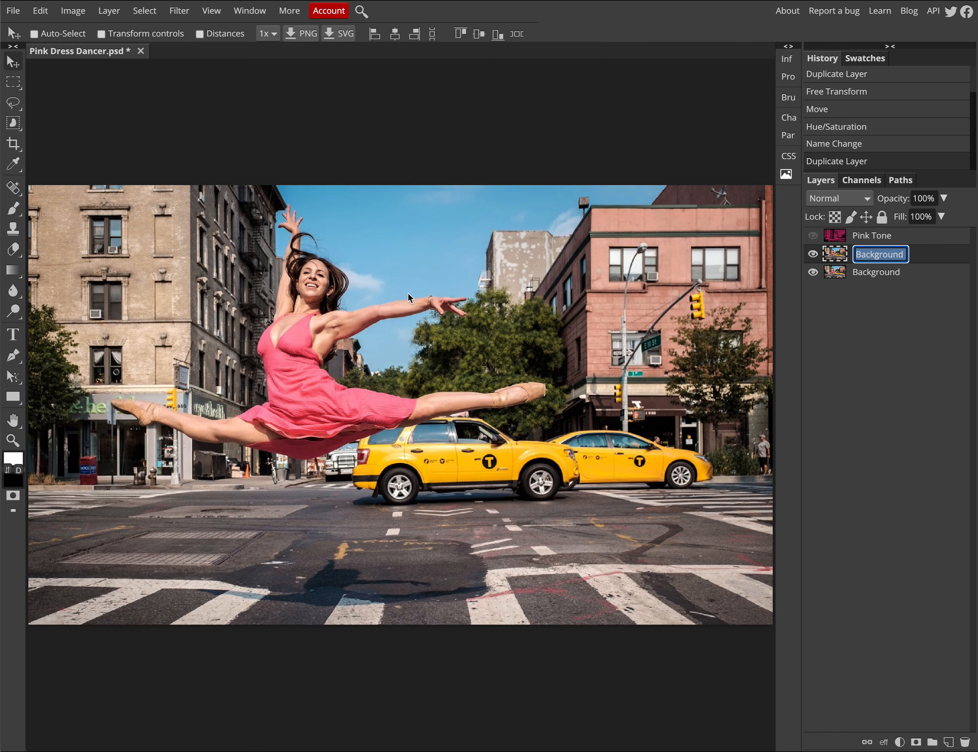
key("Escape")
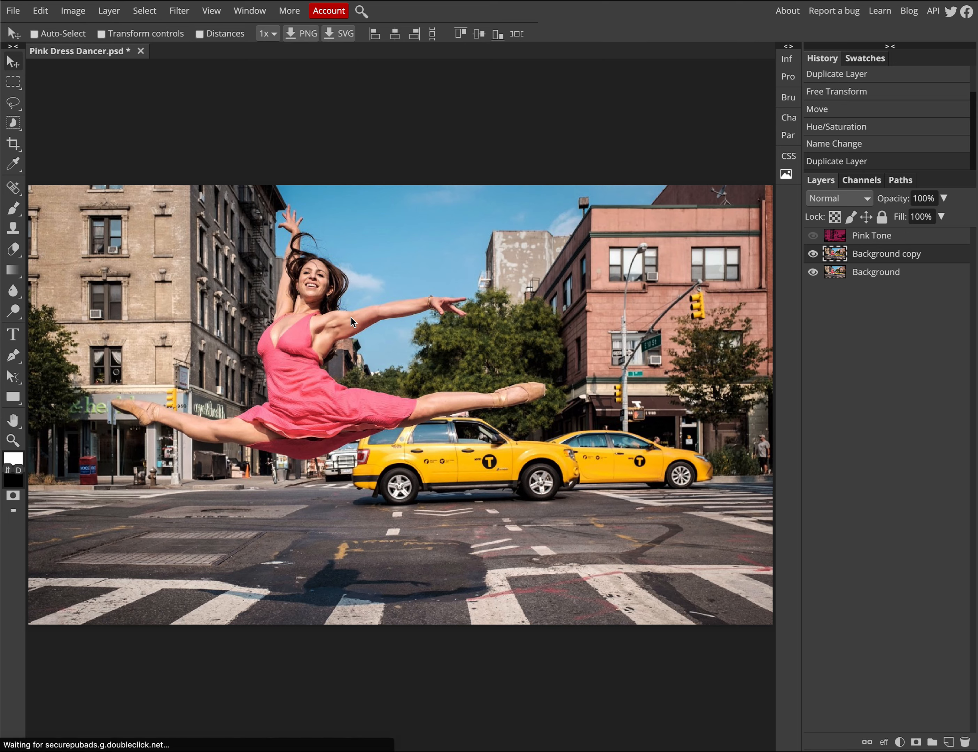
Draw an Object Selection box around the dancer to auto-select her.
left_click(14, 126)
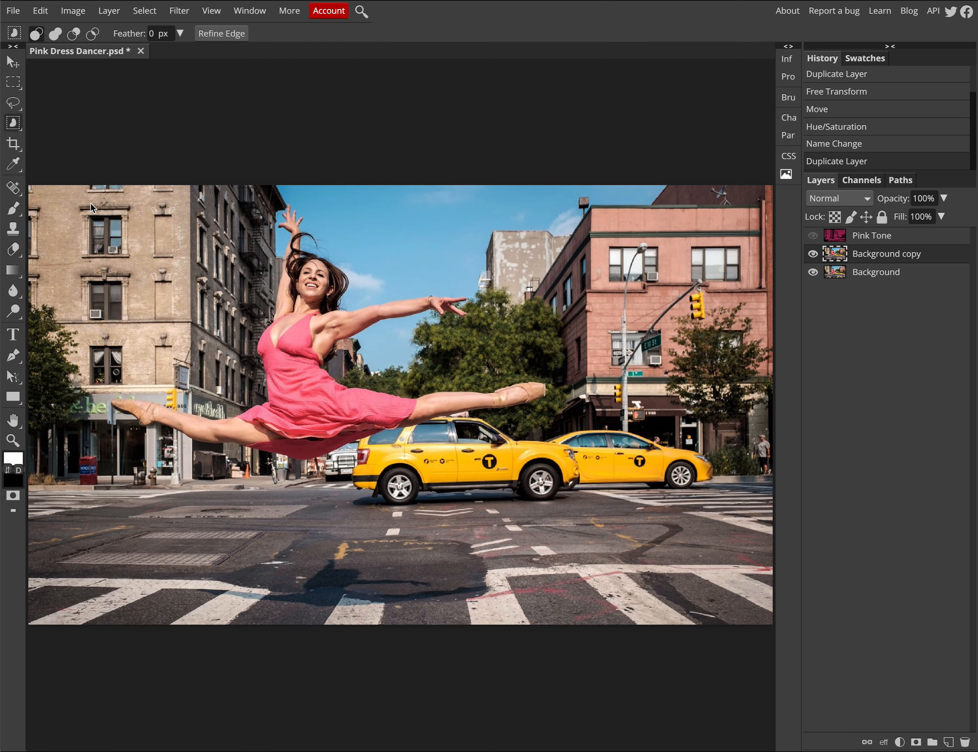
left_click_drag(92, 202, 558, 467)
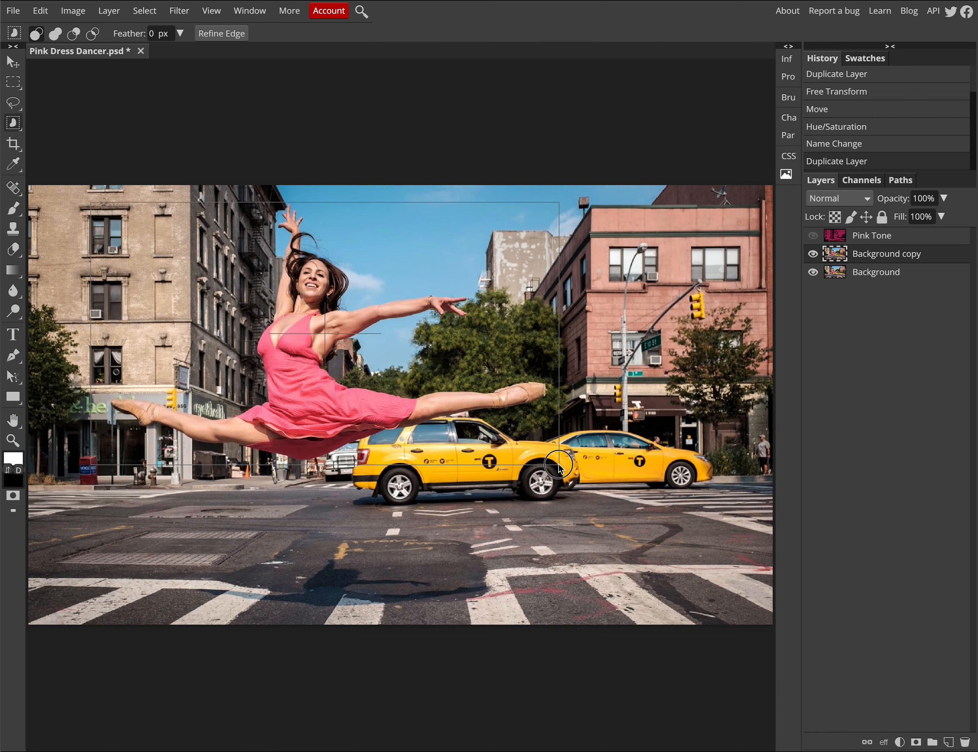
left_click_drag(559, 467, 558, 467)
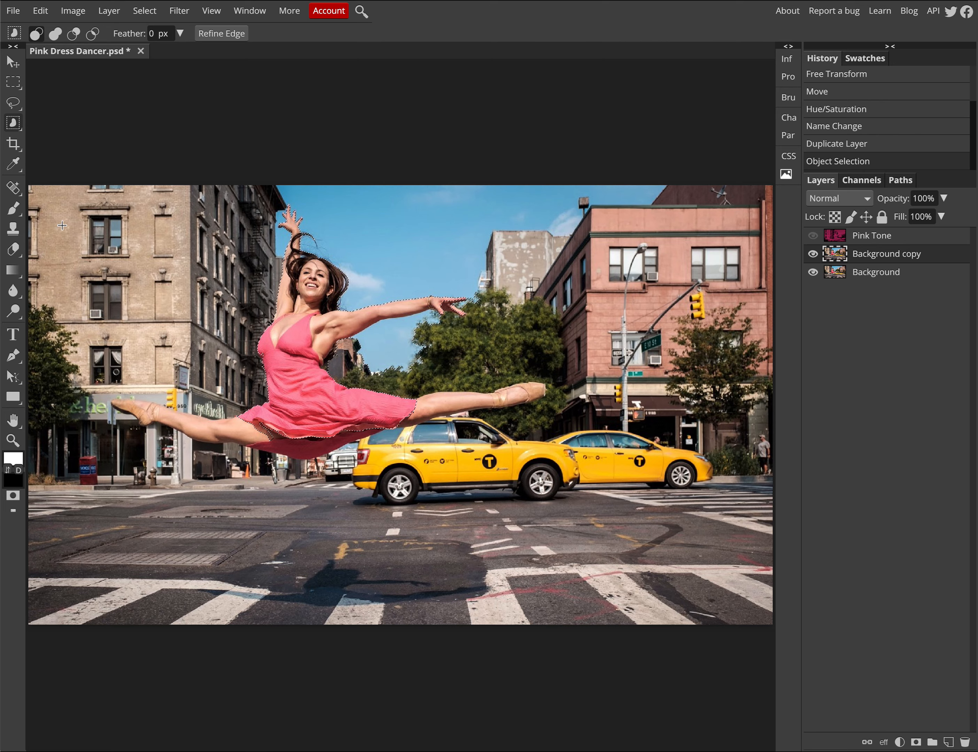
With Quick Selection, add both legs and subtract the storefront near the leg and skirt.
right_click(16, 126)
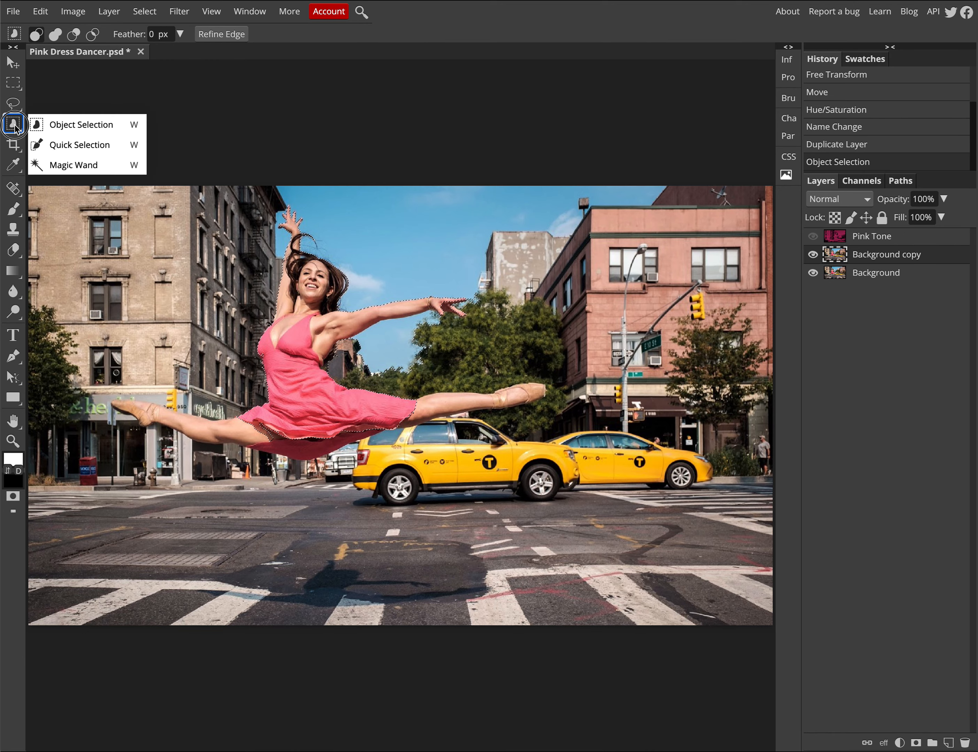
left_click(80, 145)
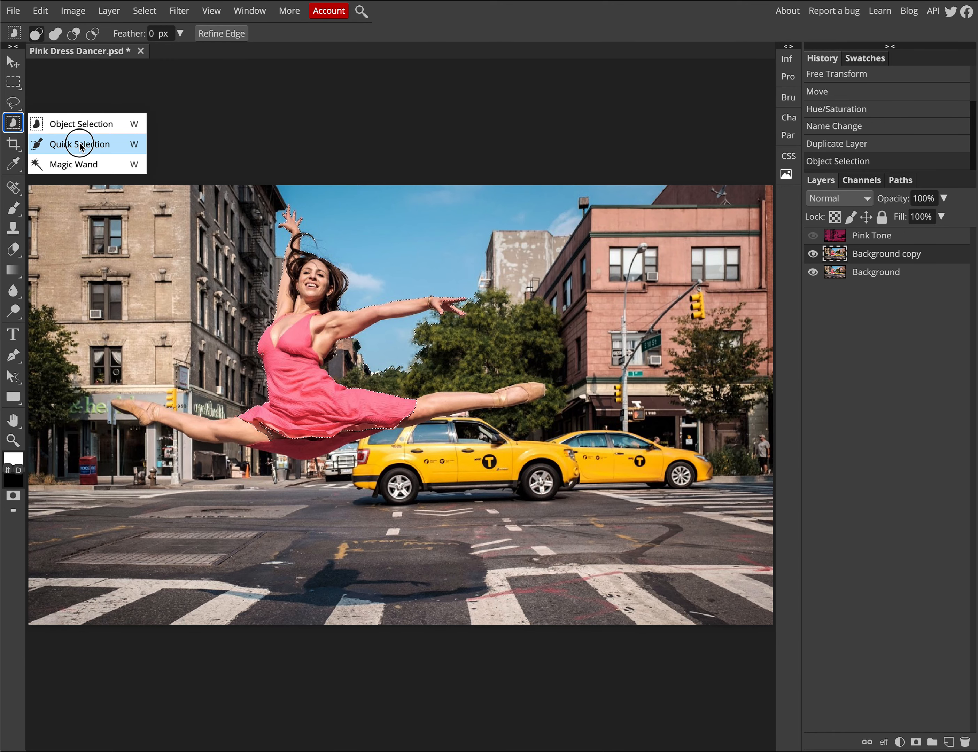
left_click(80, 144)
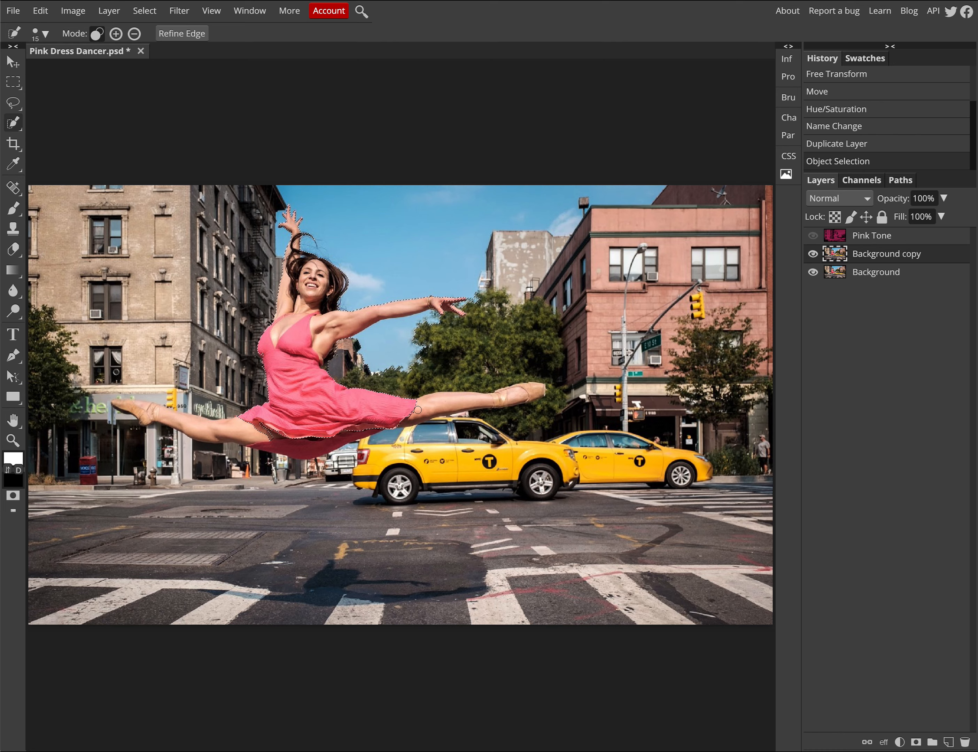
left_click_drag(423, 407, 441, 406)
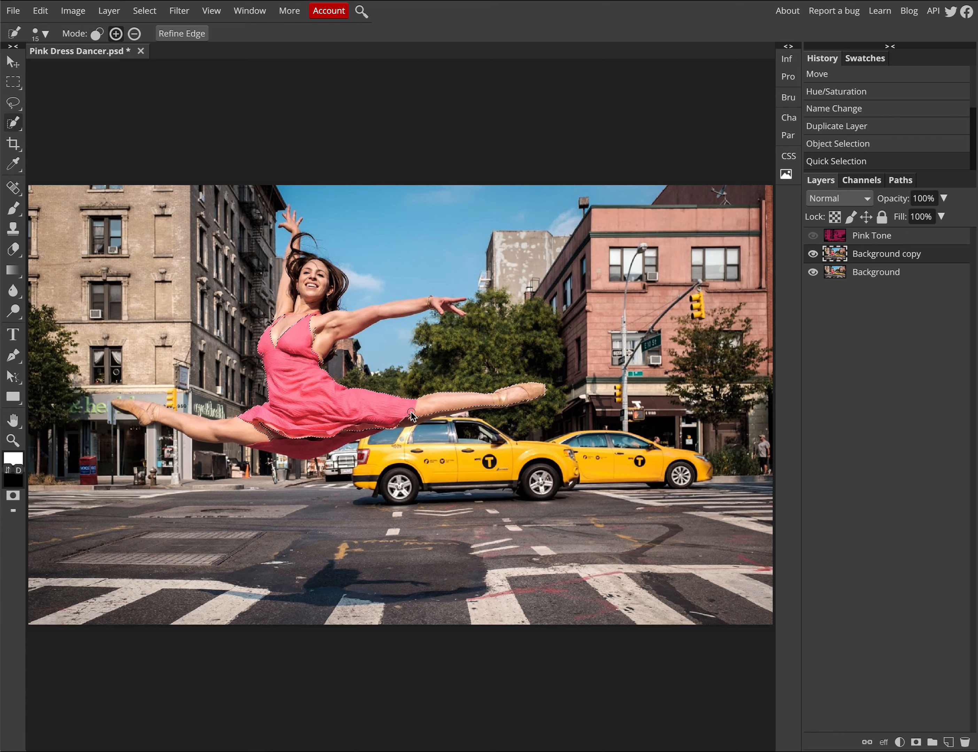
left_click_drag(278, 434, 158, 417)
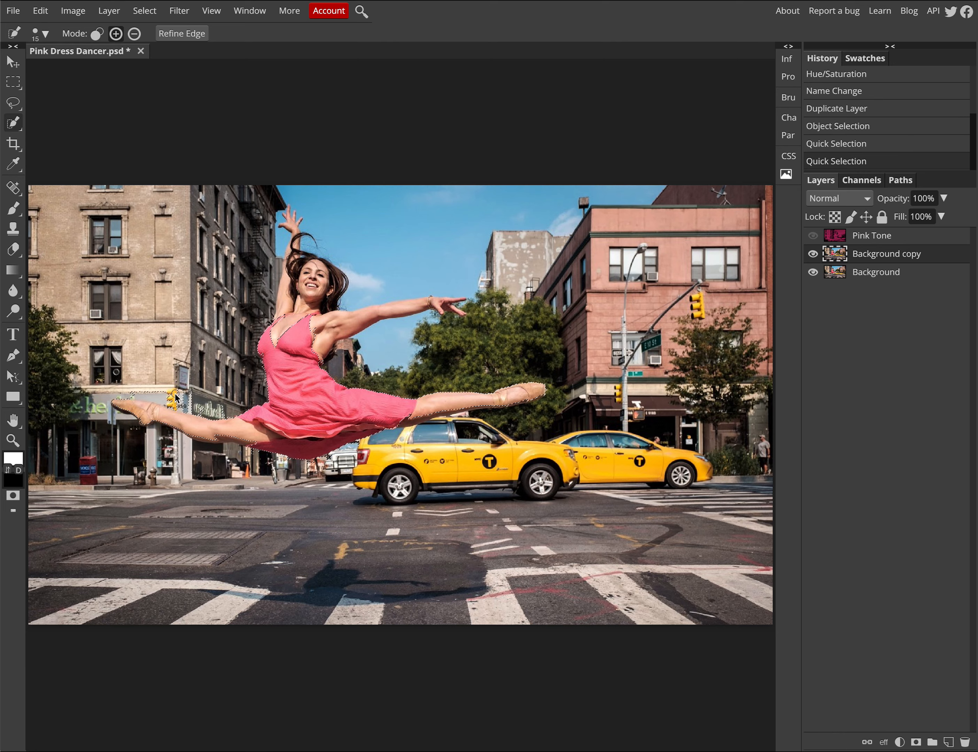
key("alt")
left_click_drag(142, 393, 222, 408)
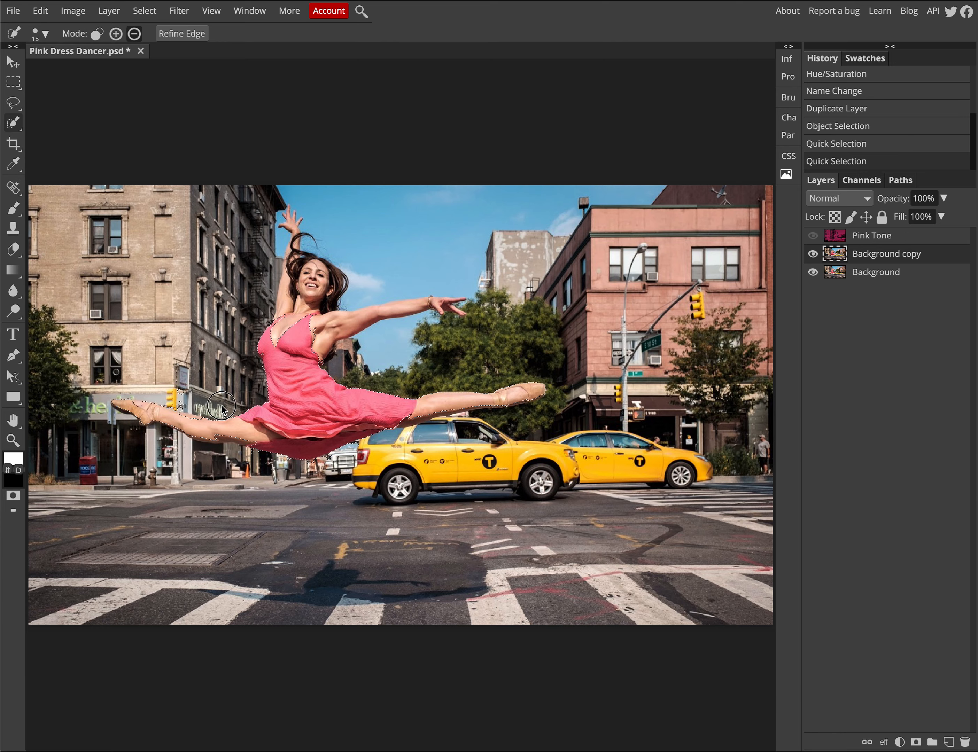
left_click(240, 403)
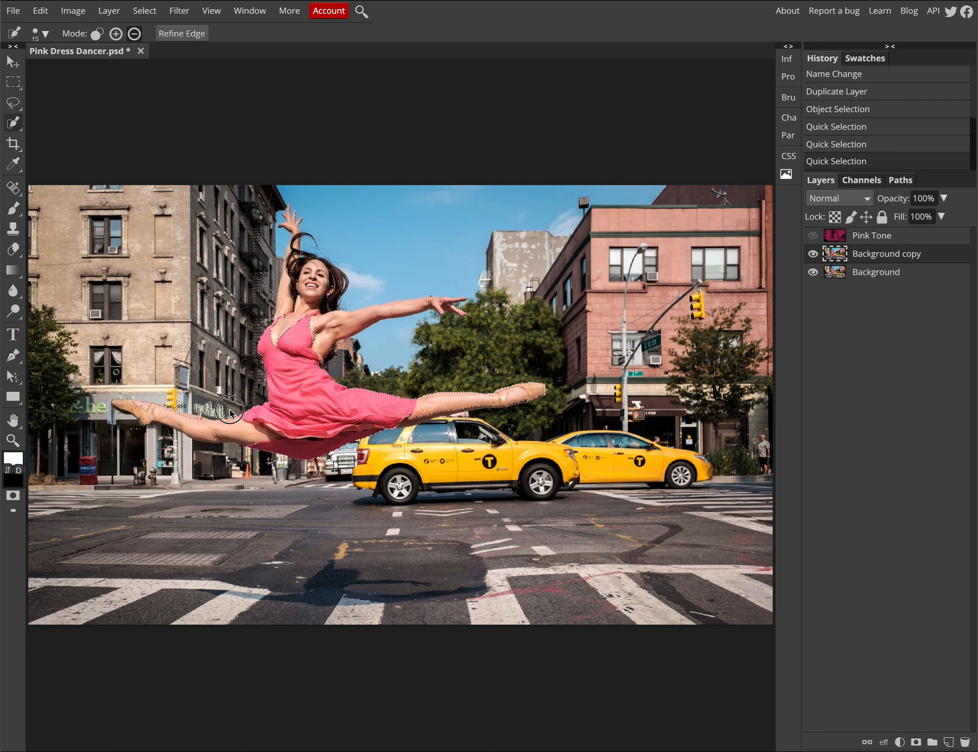
left_click_drag(230, 409, 209, 409)
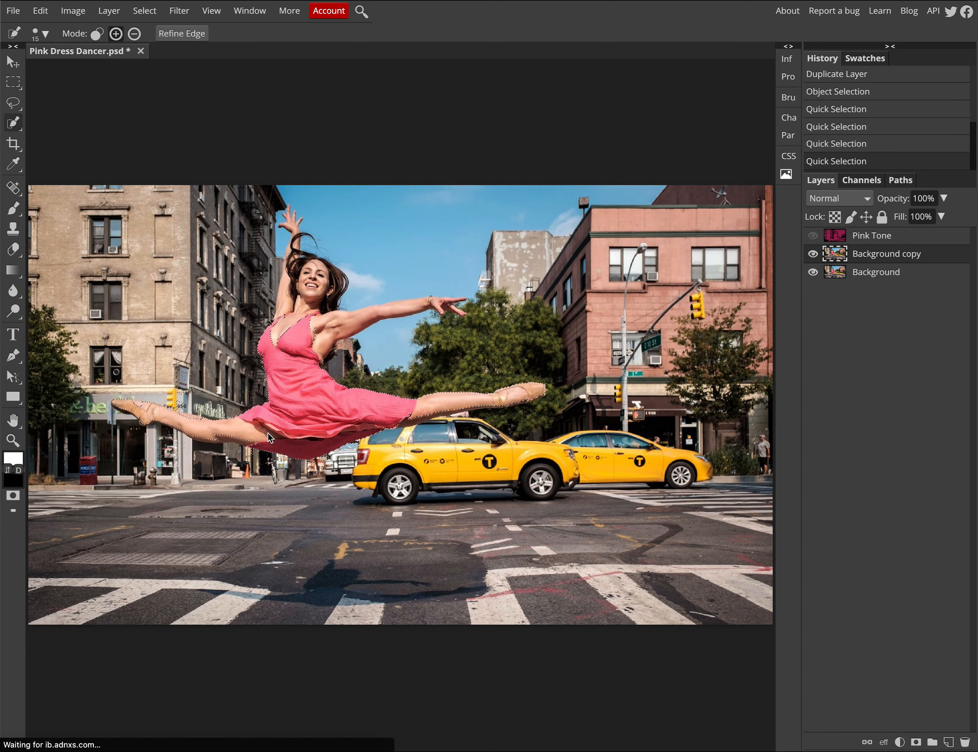
Refine the skirt hem, lower leg and toe, add the raised arm and hair, remove the tree.
left_click(404, 421)
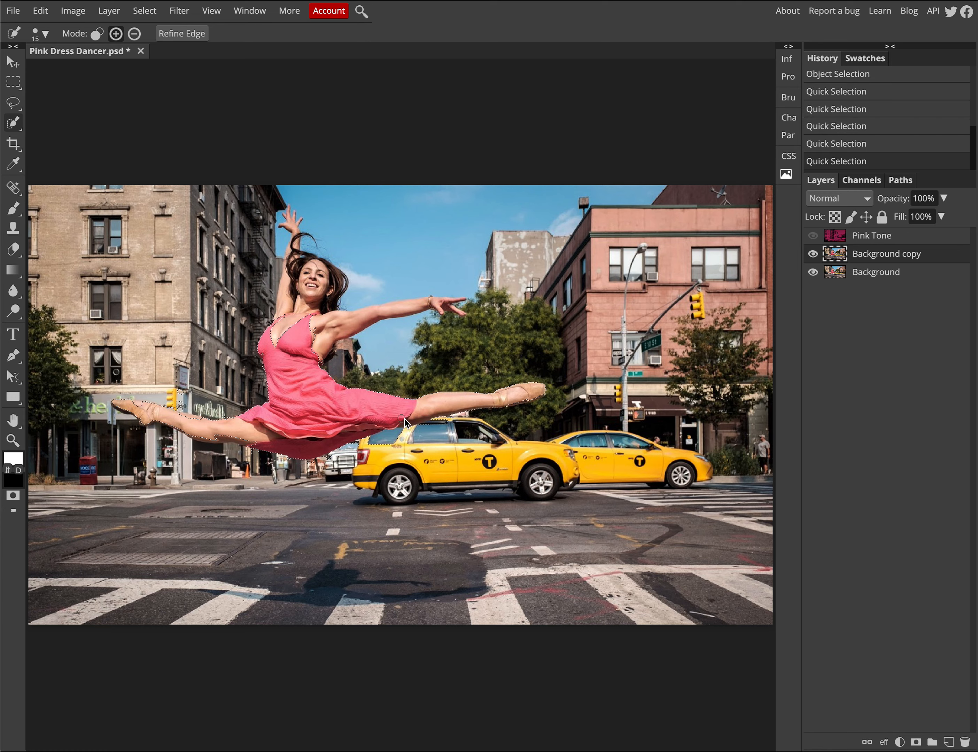
left_click_drag(259, 436, 187, 429)
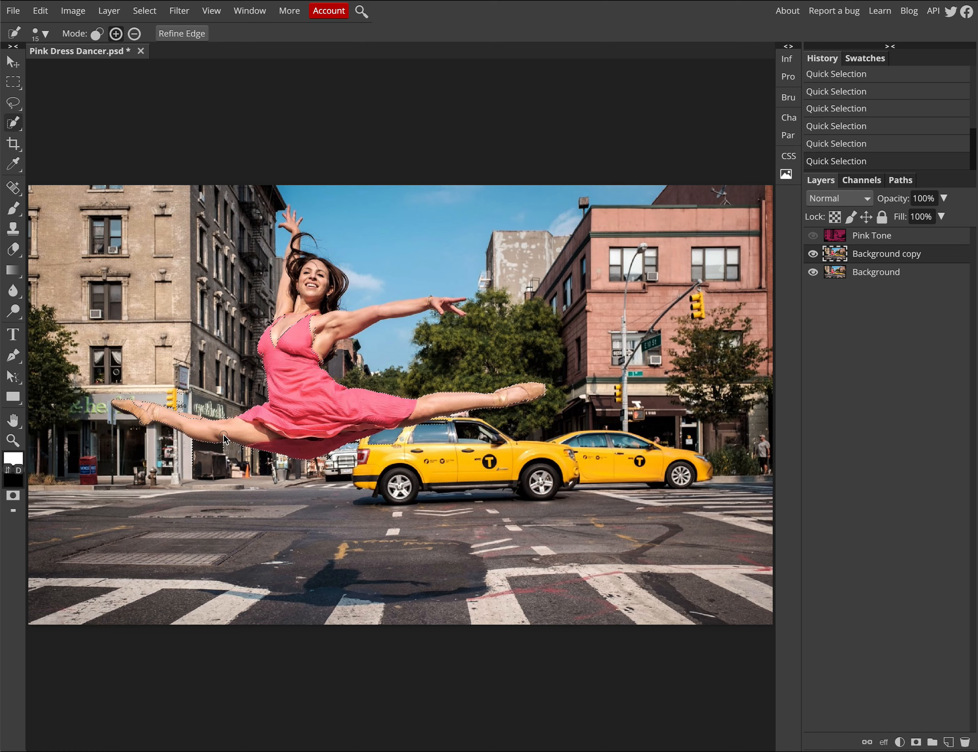
left_click(192, 421)
left_click_drag(137, 415, 119, 410)
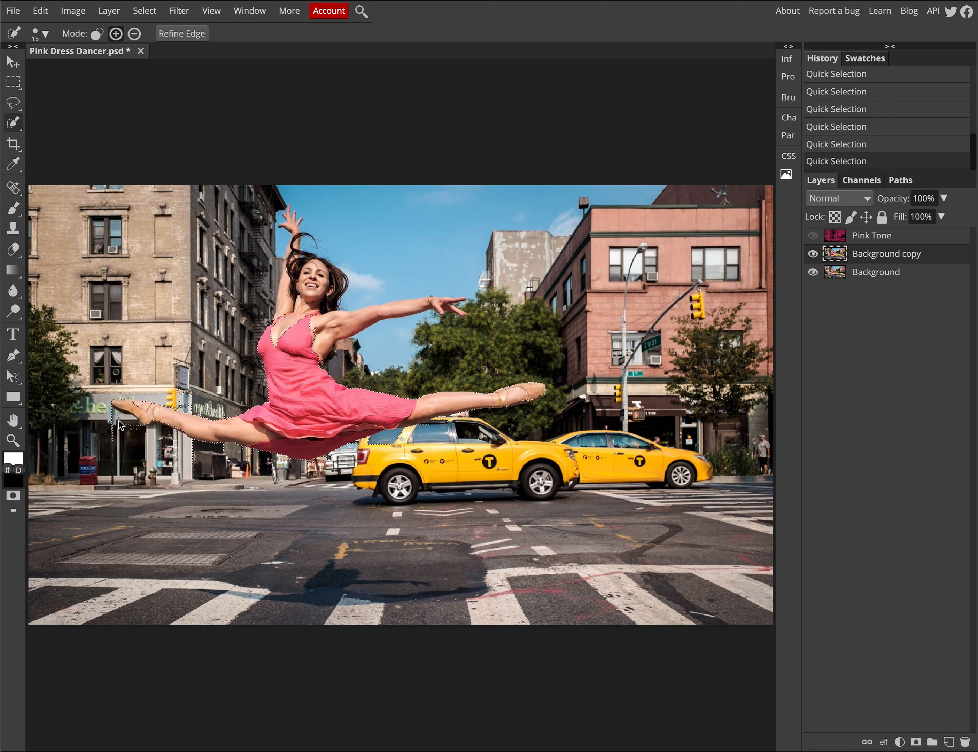
mouse_move(323, 346)
left_mouse_down()
mouse_move(333, 322)
mouse_move(438, 303)
mouse_move(428, 307)
mouse_move(442, 311)
left_mouse_up()
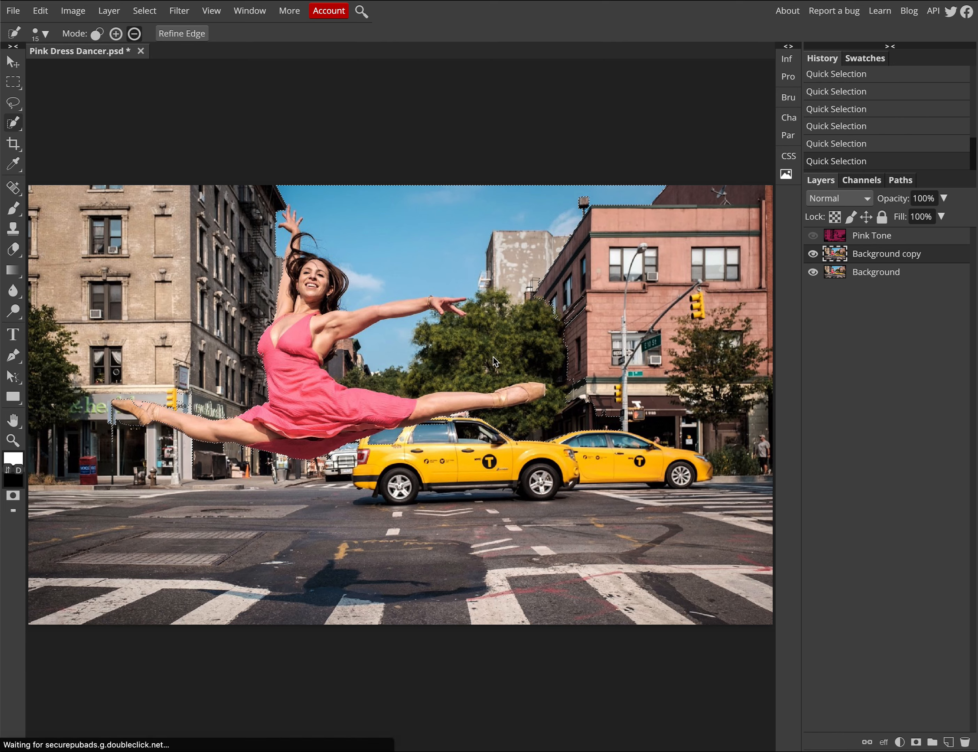
mouse_move(511, 336)
left_mouse_down()
mouse_move(476, 354)
mouse_move(409, 343)
mouse_move(374, 372)
left_mouse_up()
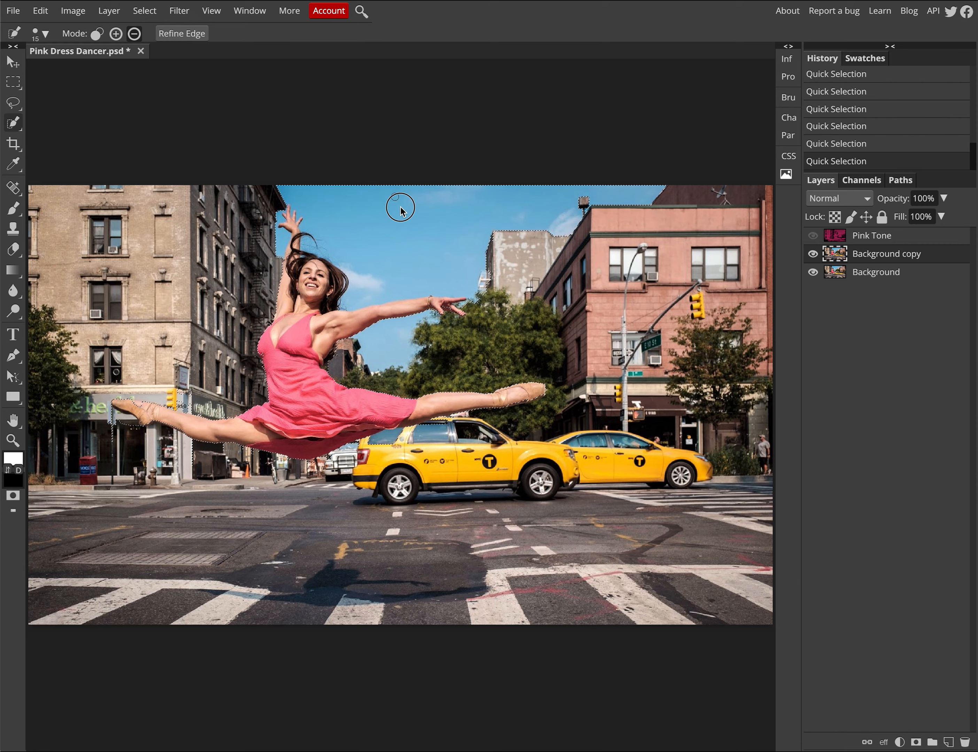
key("ctrl+minus")
key("ctrl+minus")
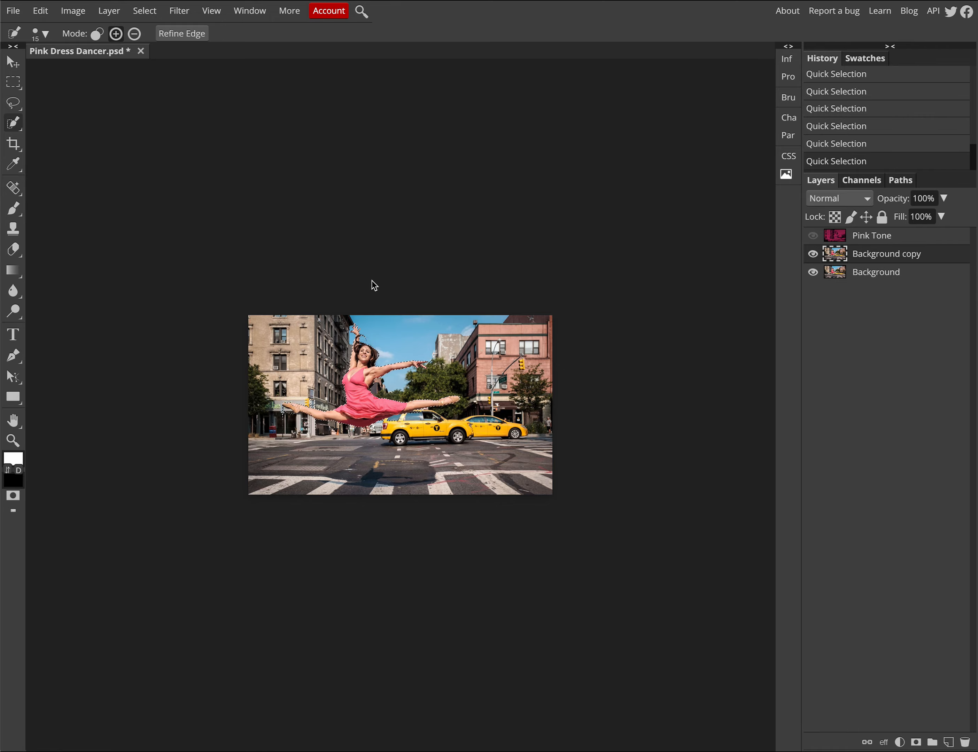
Remove stray fingertip, sign, storefront and tree areas; add the left foot, foot tip and leg underside.
key("ctrl+plus")
key("ctrl+plus")
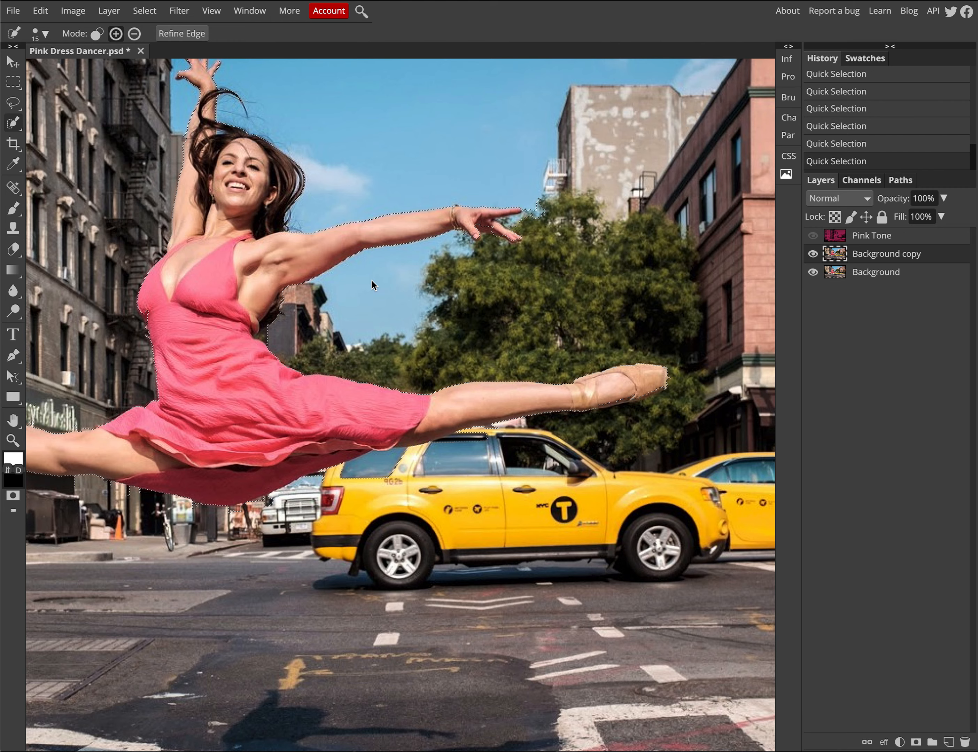
key("ctrl+minus")
key("ctrl+minus")
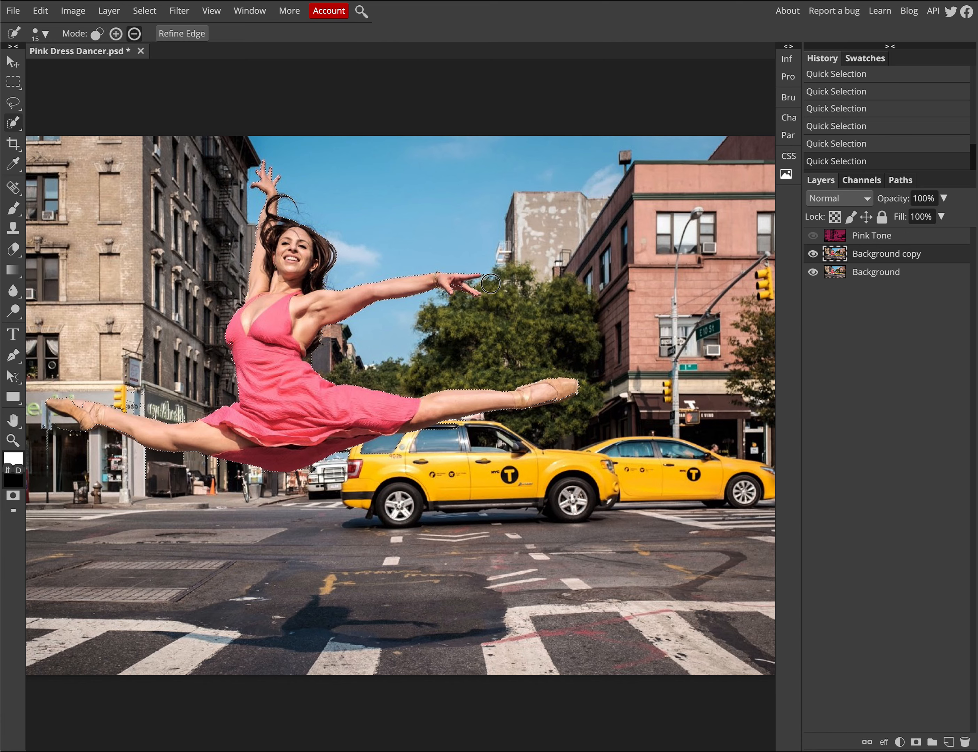
left_click_drag(489, 289, 480, 283, "alt")
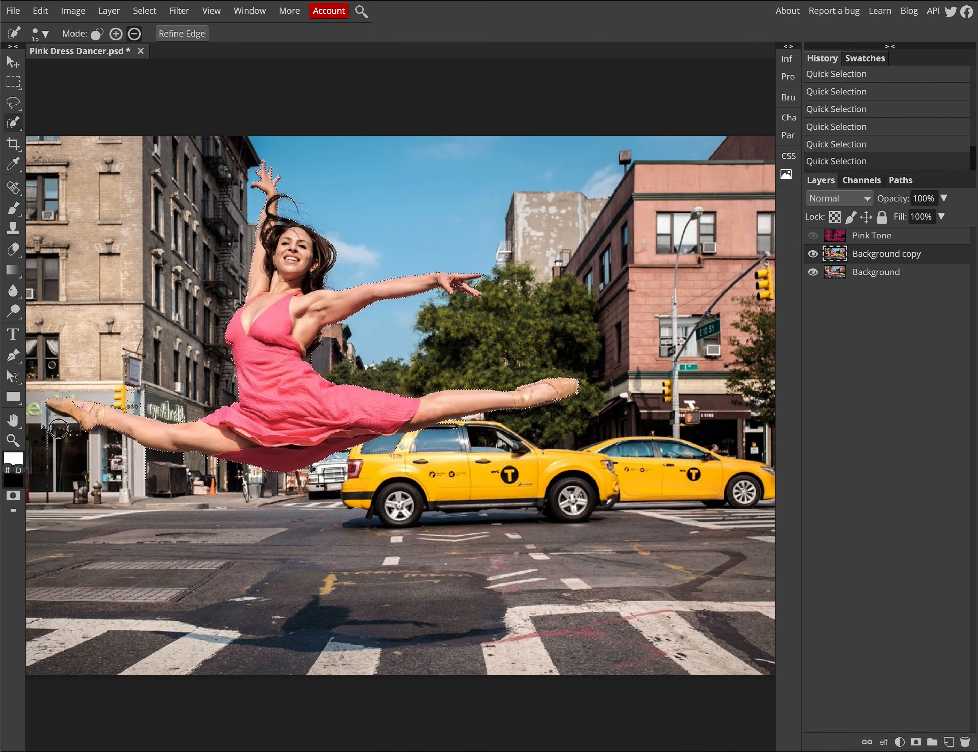
left_click_drag(58, 427, 47, 420, "alt")
left_click_drag(78, 406, 77, 406)
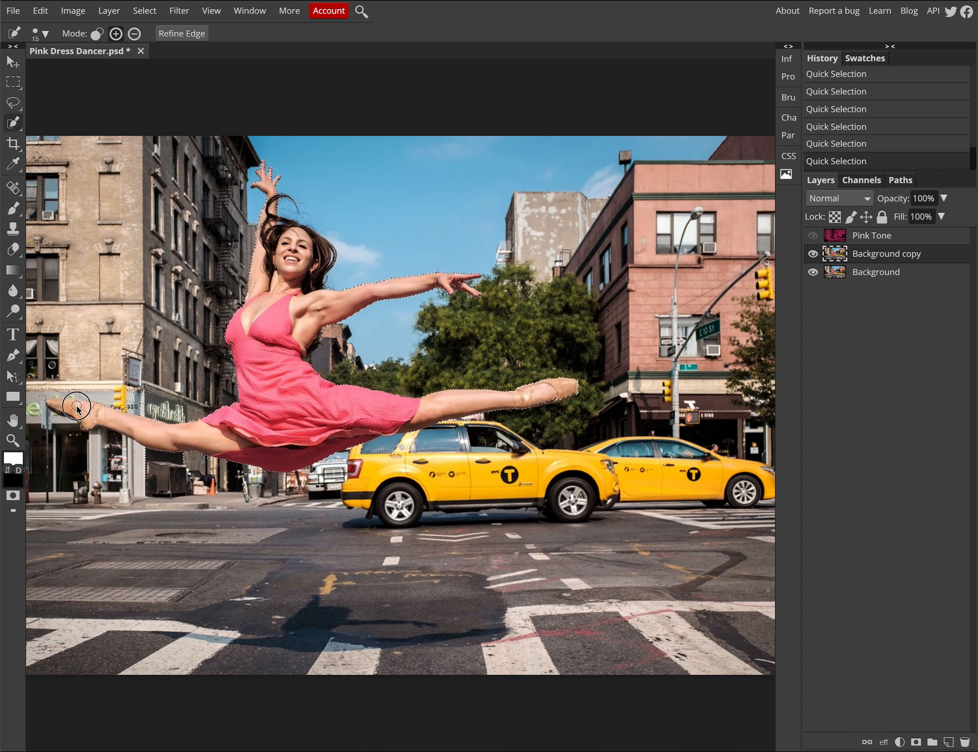
key("alt")
key("alt")
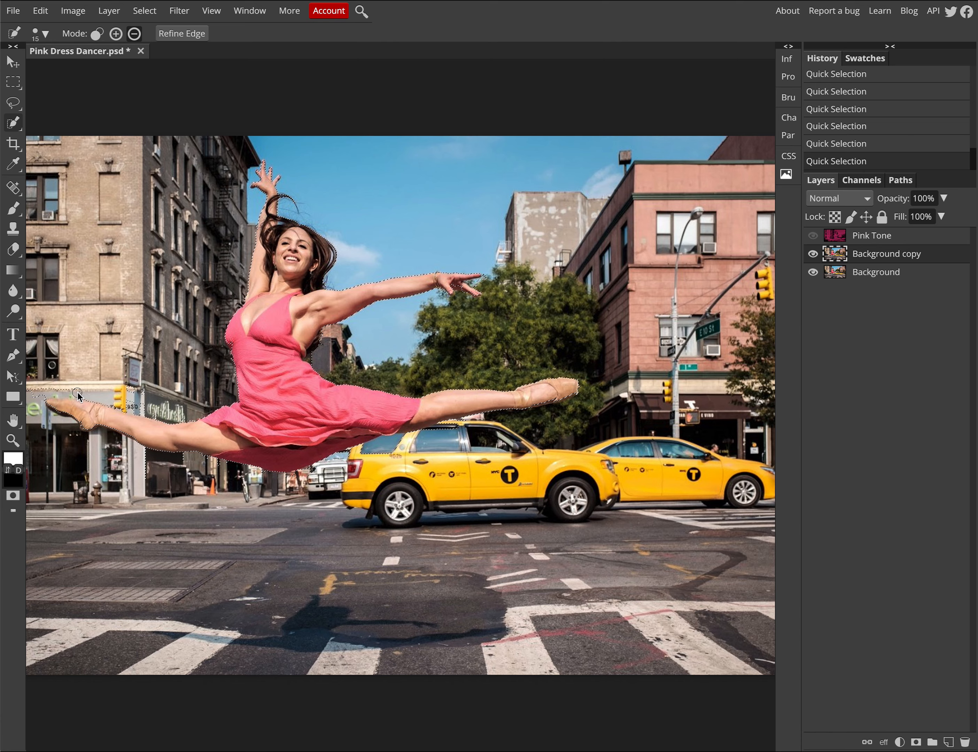
left_click_drag(77, 395, 40, 401, "alt")
left_click(536, 401, "alt")
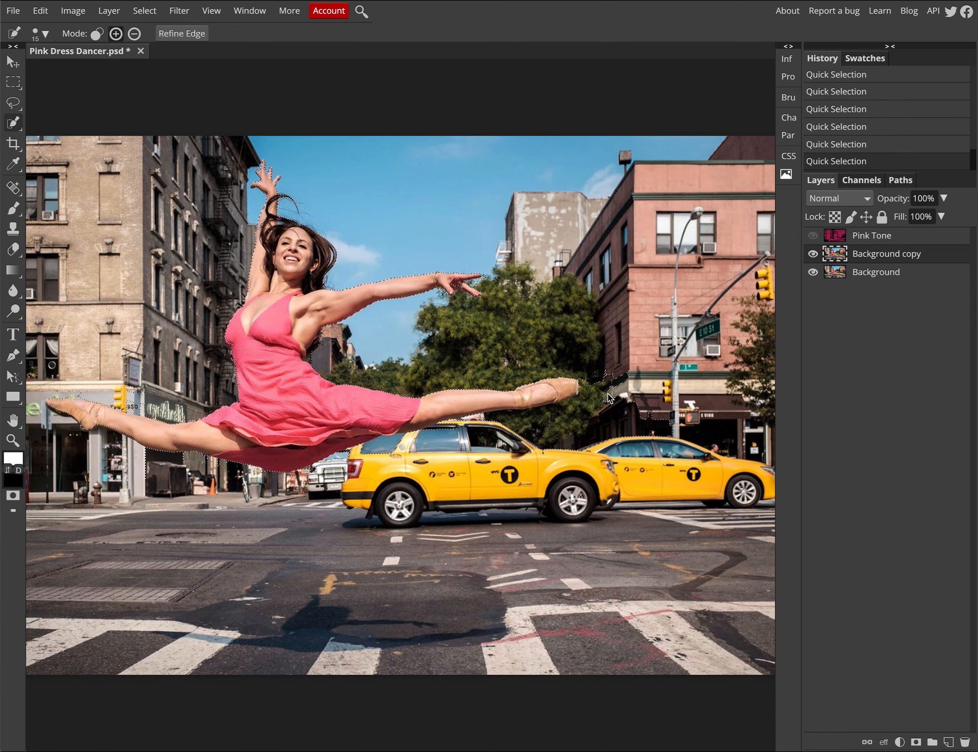
mouse_move(596, 393)
left_mouse_down()
mouse_move(592, 433)
mouse_move(543, 438)
mouse_move(577, 429)
mouse_move(523, 434)
mouse_move(486, 424)
mouse_move(440, 432)
mouse_move(582, 410)
left_mouse_up()
mouse_move(424, 420)
left_mouse_down()
mouse_move(463, 406)
mouse_move(421, 423)
left_mouse_up()
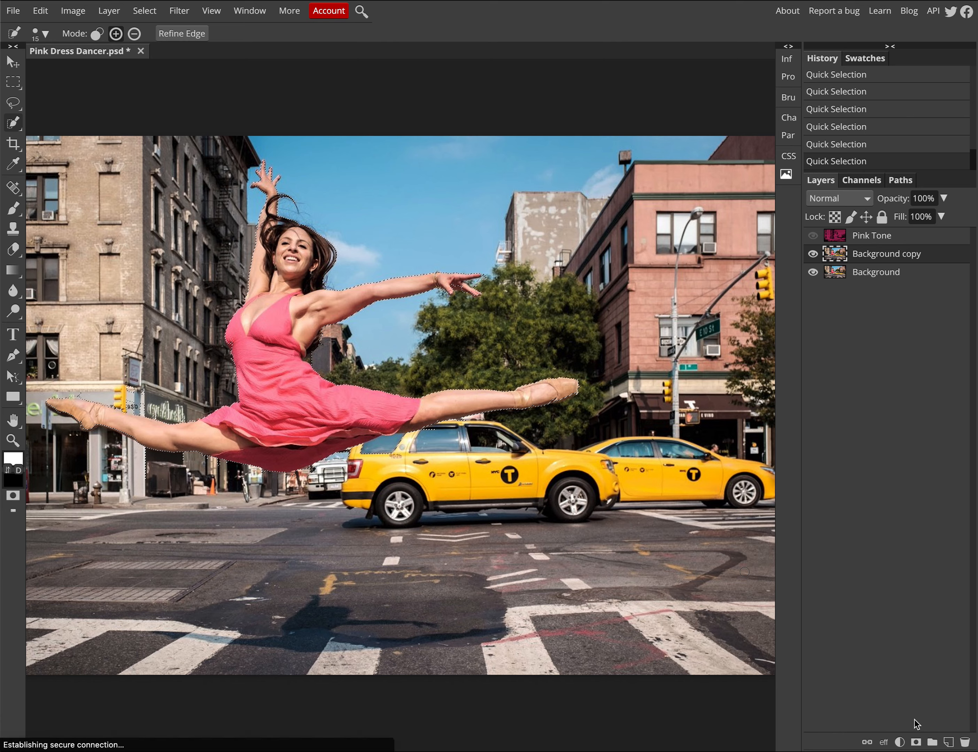
Mask Background copy to the dancer selection and hide the Background layer.
left_click(915, 742)
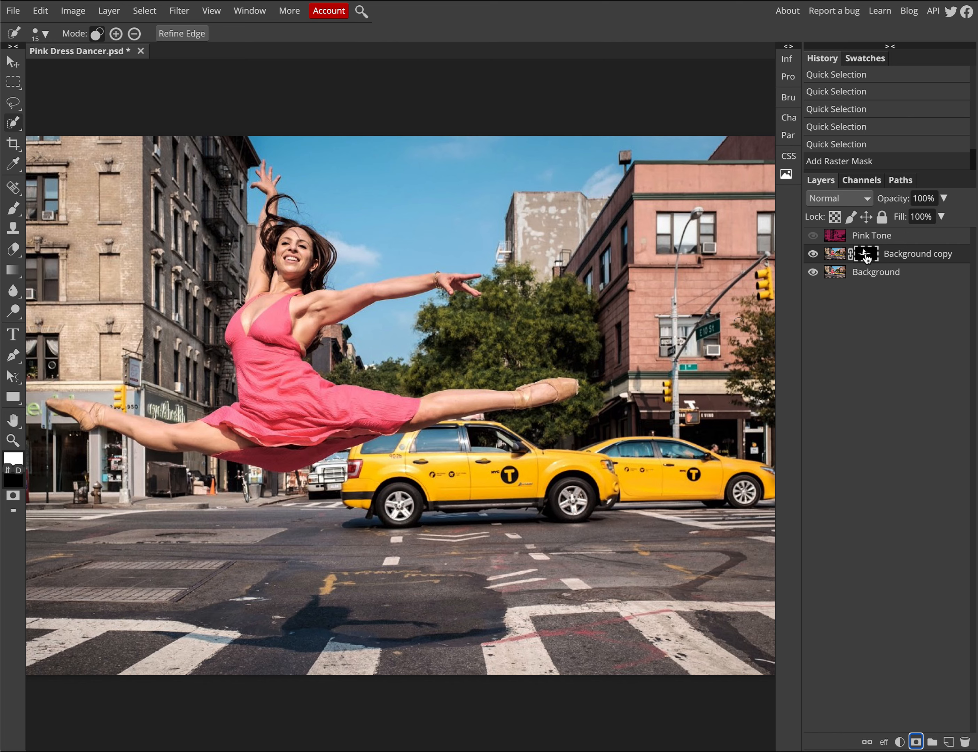
left_click(812, 272)
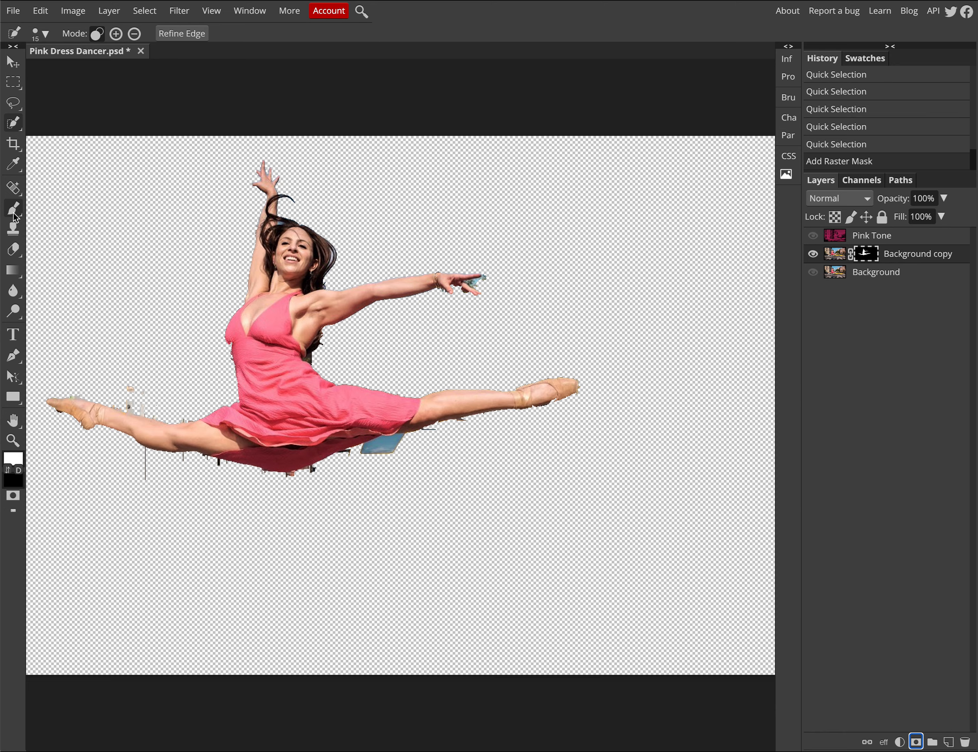
Zoom in and erase the blue shard and blue fringe beneath the dress with a larger eraser.
key("super+plus")
key("super+plus")
key("super+plus")
key("super+plus")
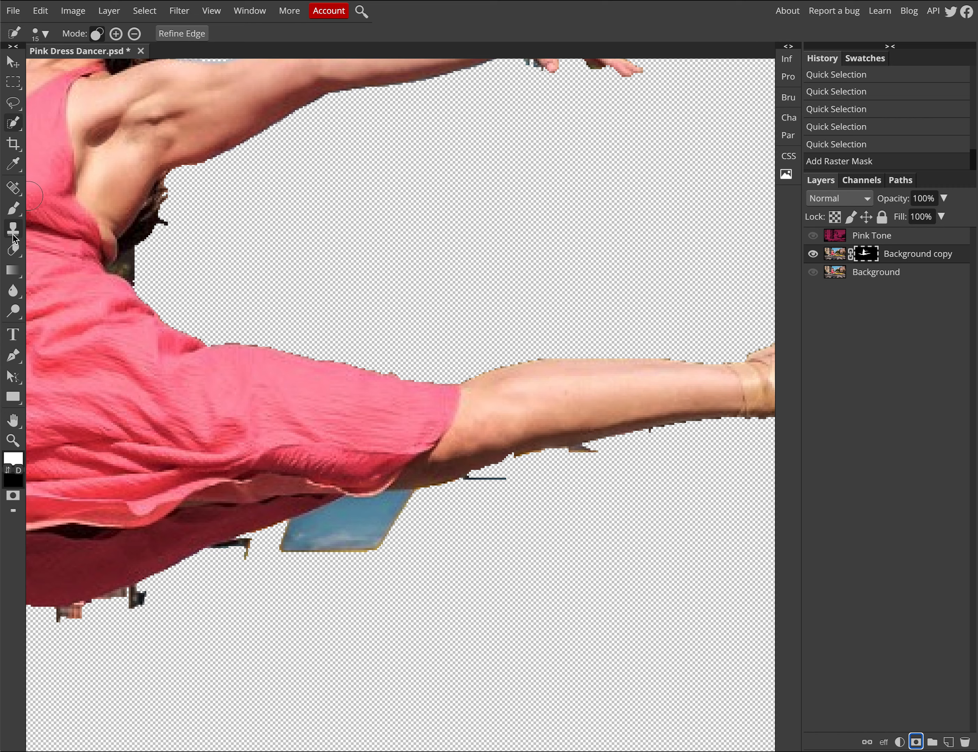
left_click(12, 251)
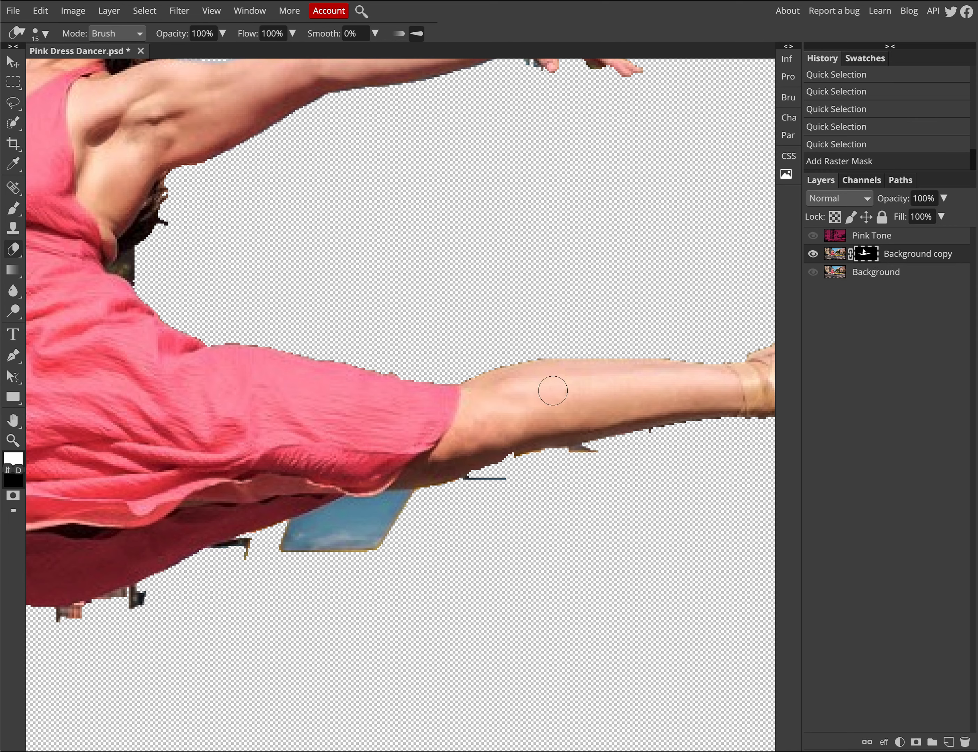
mouse_move(375, 544)
left_mouse_down()
mouse_move(340, 556)
mouse_move(401, 535)
mouse_move(360, 540)
mouse_move(402, 509)
mouse_move(286, 546)
mouse_move(323, 550)
left_mouse_up()
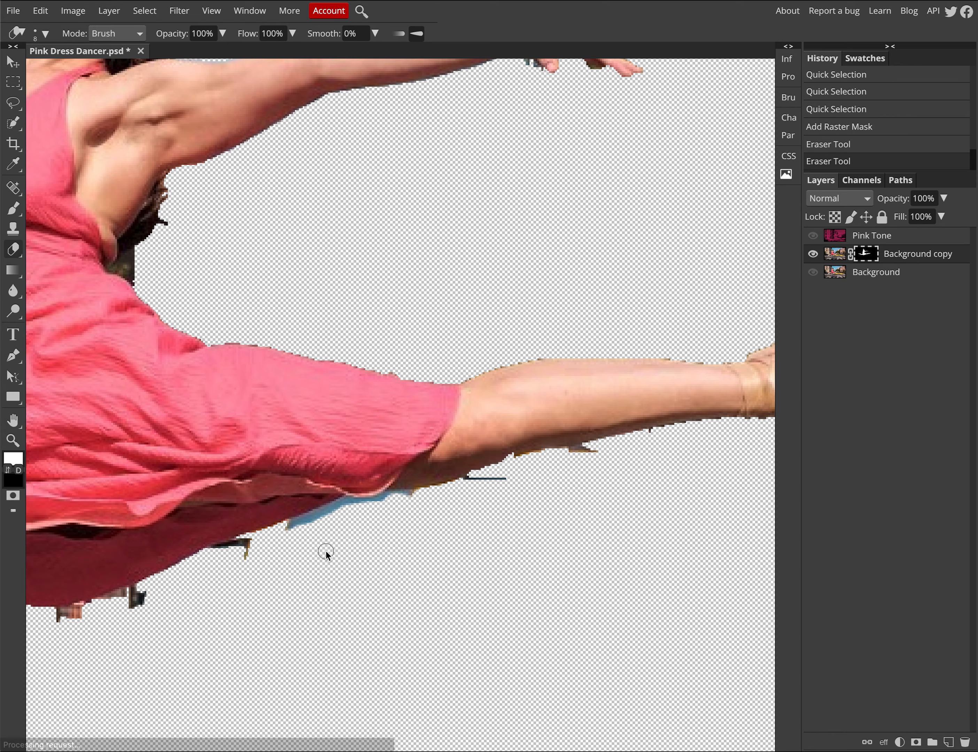
key("bracketright")
key("bracketright")
key("bracketright")
key("bracketright")
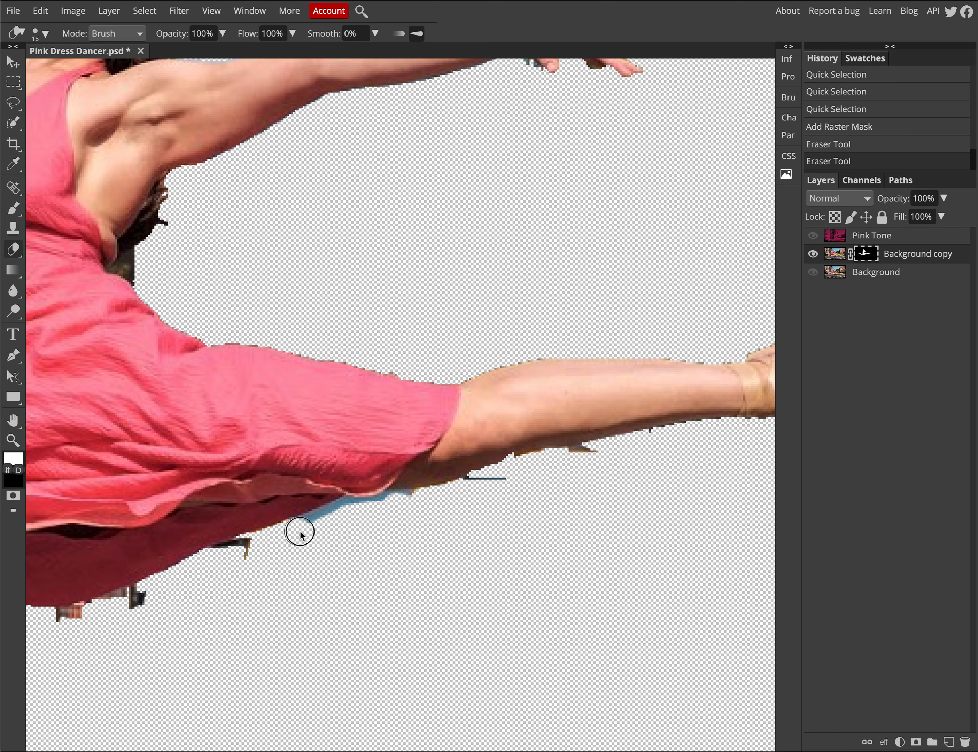
mouse_move(299, 529)
left_mouse_down()
mouse_move(376, 516)
mouse_move(350, 510)
mouse_move(524, 487)
left_mouse_up()
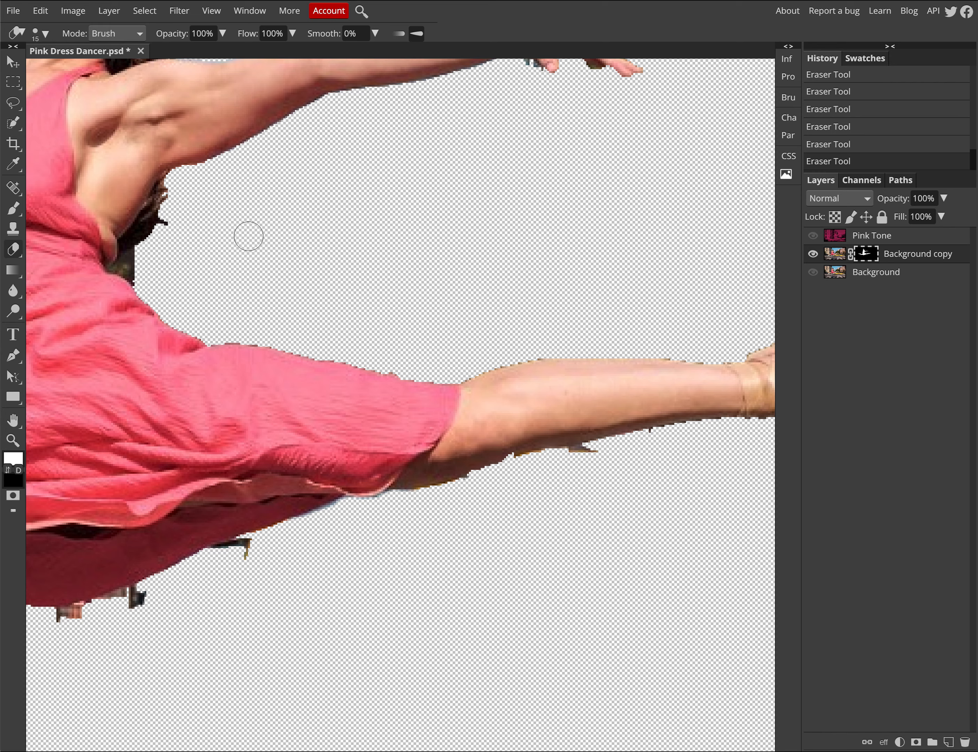
key("b")
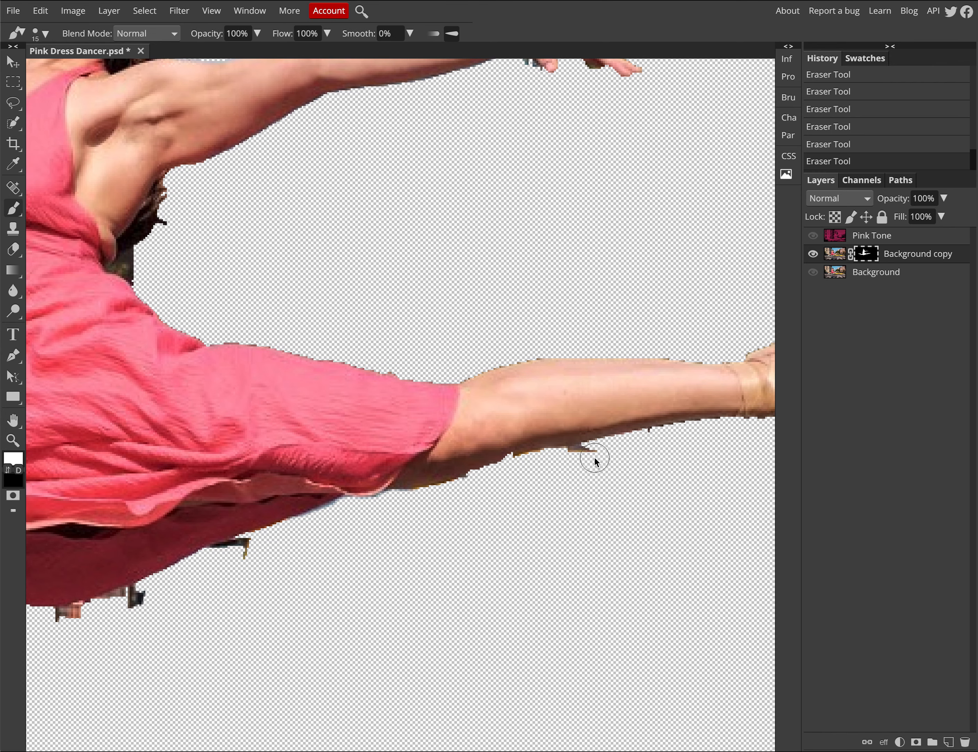
Repaint the mask along the thigh's underside, undoing the stroke that revealed the blue object.
mouse_move(592, 457)
left_mouse_down()
mouse_move(518, 481)
mouse_move(472, 515)
mouse_move(540, 532)
left_mouse_up()
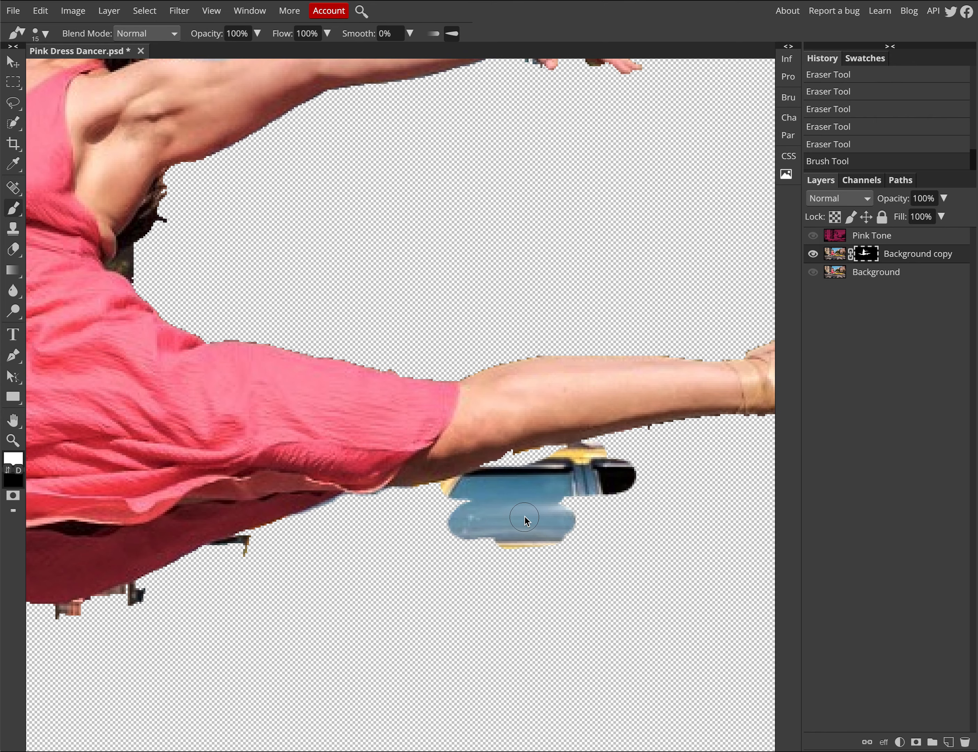
key("ctrl+z")
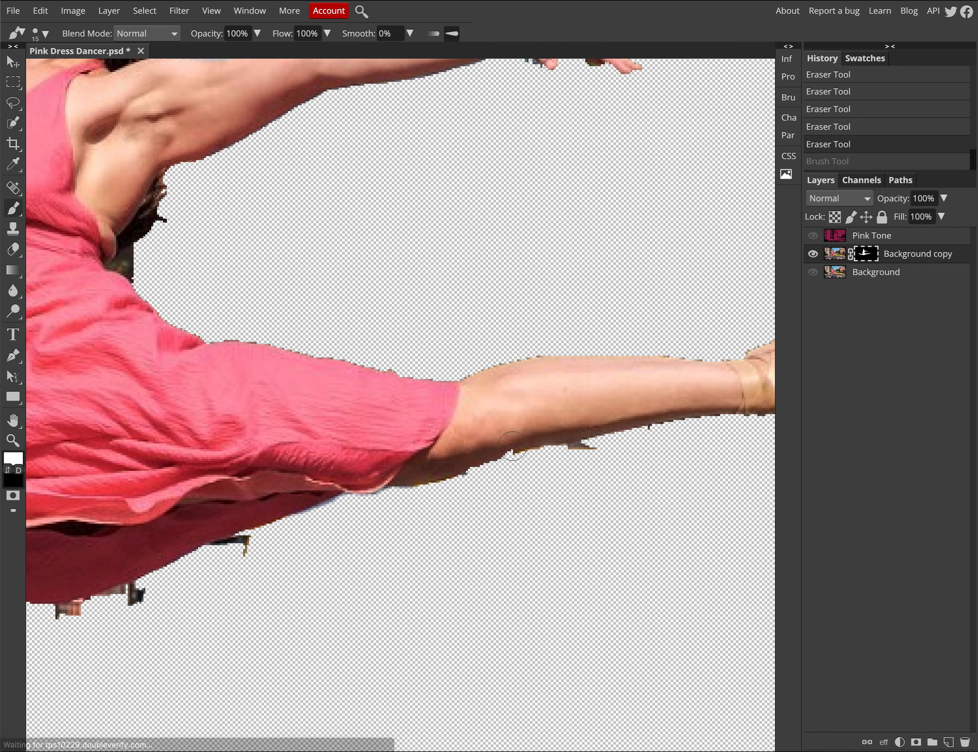
left_click(459, 456)
mouse_move(517, 437)
left_mouse_down()
mouse_move(457, 456)
mouse_move(716, 397)
left_mouse_up()
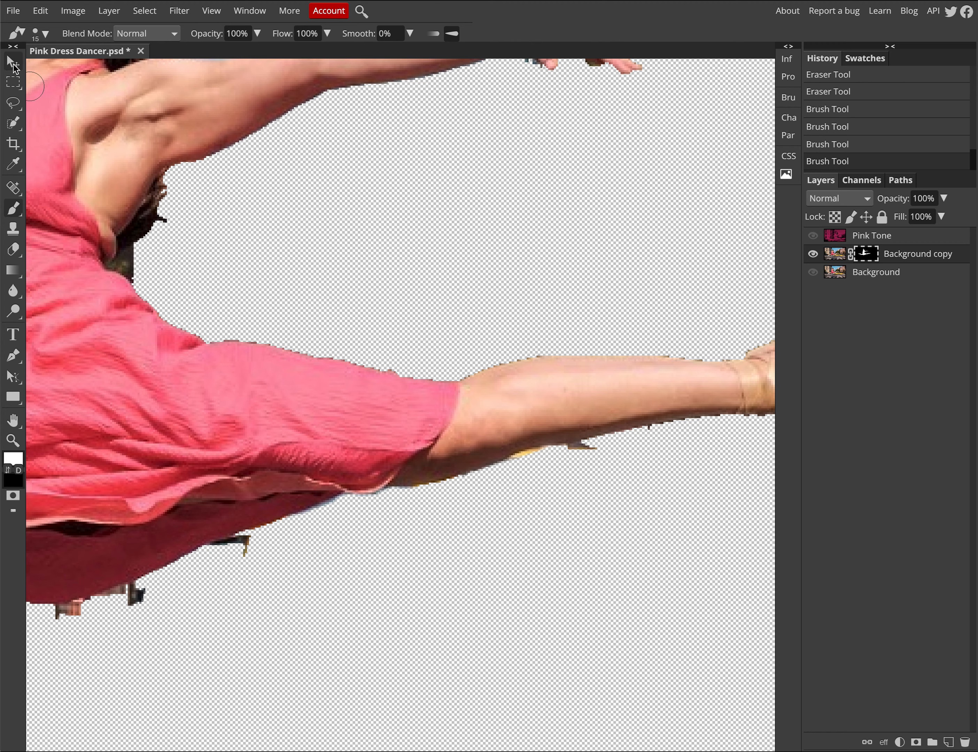
left_click(13, 421)
left_click_drag(499, 426, 272, 440)
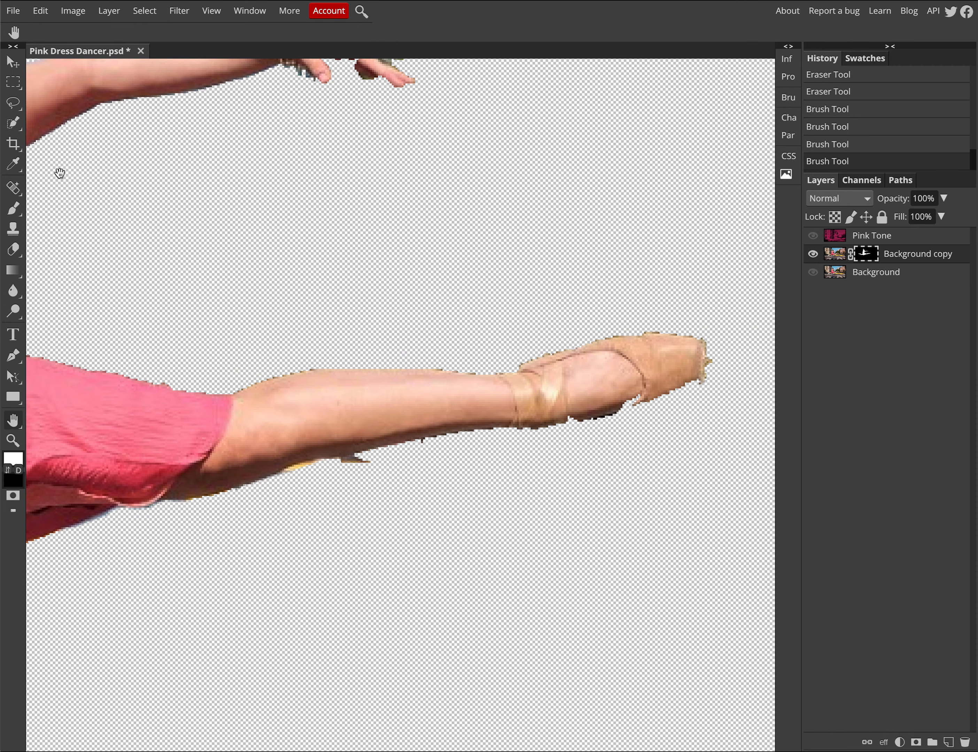
Paint the mask back in along the shoe's notch, underside and tip, the leg top and skirt edge.
left_click(14, 249)
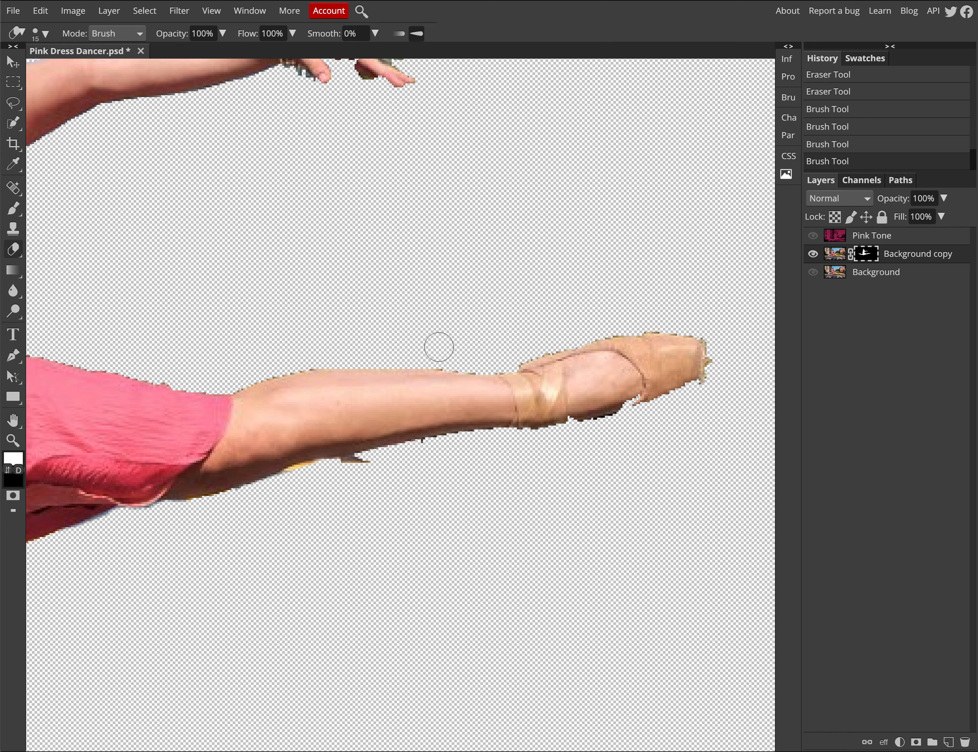
left_click(14, 208)
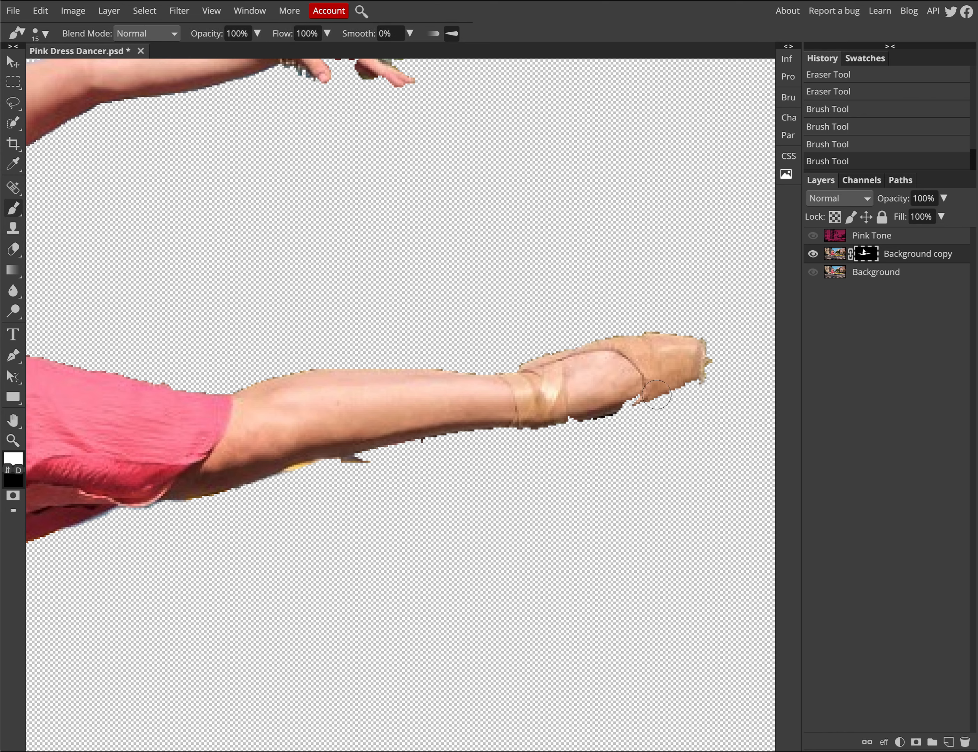
mouse_move(634, 390)
left_mouse_down()
mouse_move(565, 414)
mouse_move(405, 418)
left_mouse_up()
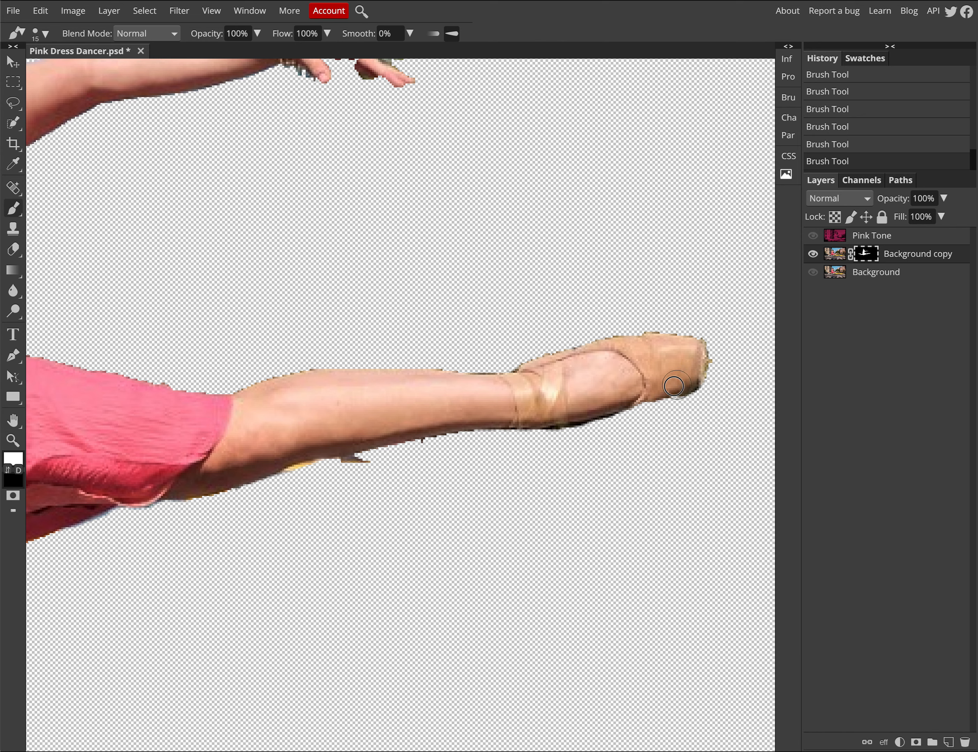
left_click_drag(623, 403, 575, 408)
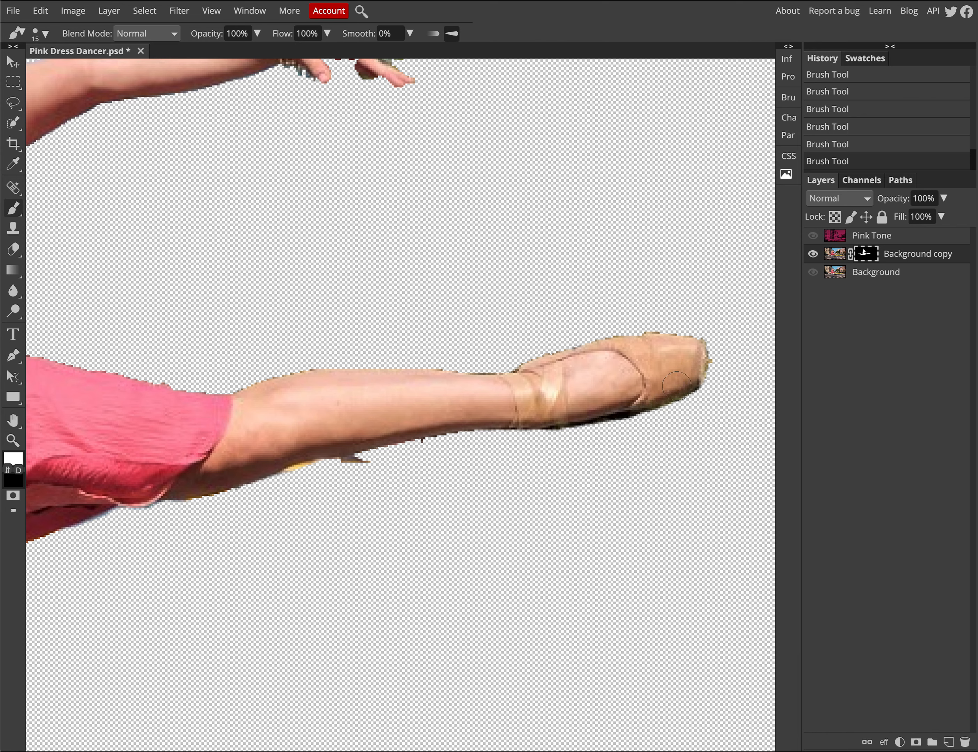
mouse_move(688, 375)
left_mouse_down()
mouse_move(685, 385)
mouse_move(698, 354)
mouse_move(685, 347)
mouse_move(609, 354)
left_mouse_up()
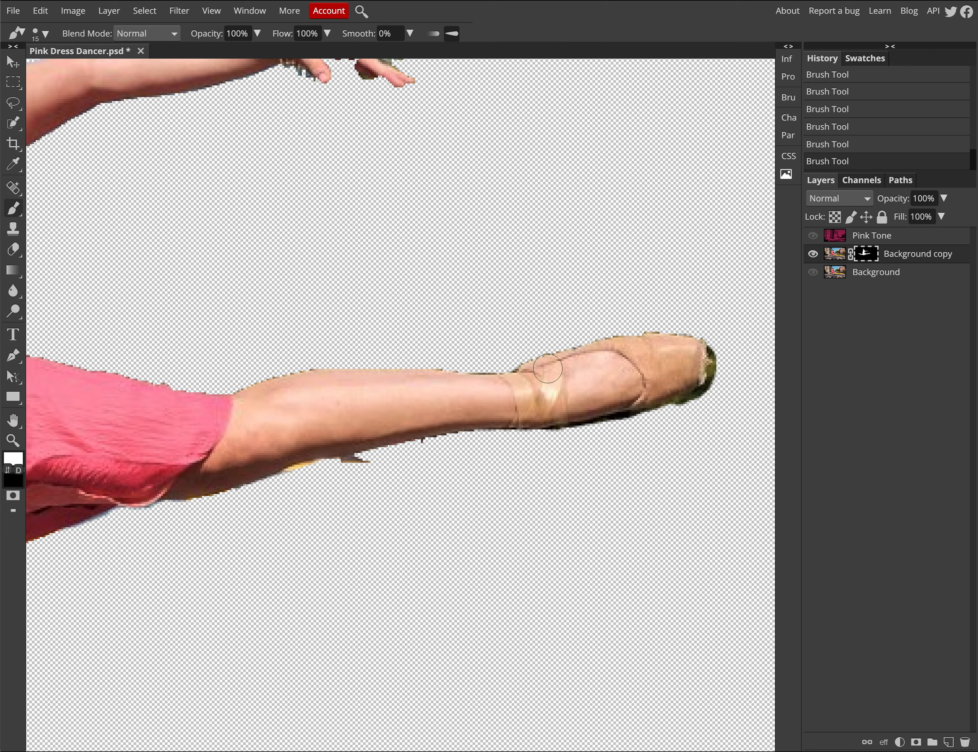
left_click_drag(493, 387, 419, 388)
mouse_move(161, 400)
left_mouse_down()
mouse_move(226, 407)
mouse_move(89, 384)
mouse_move(162, 401)
left_mouse_up()
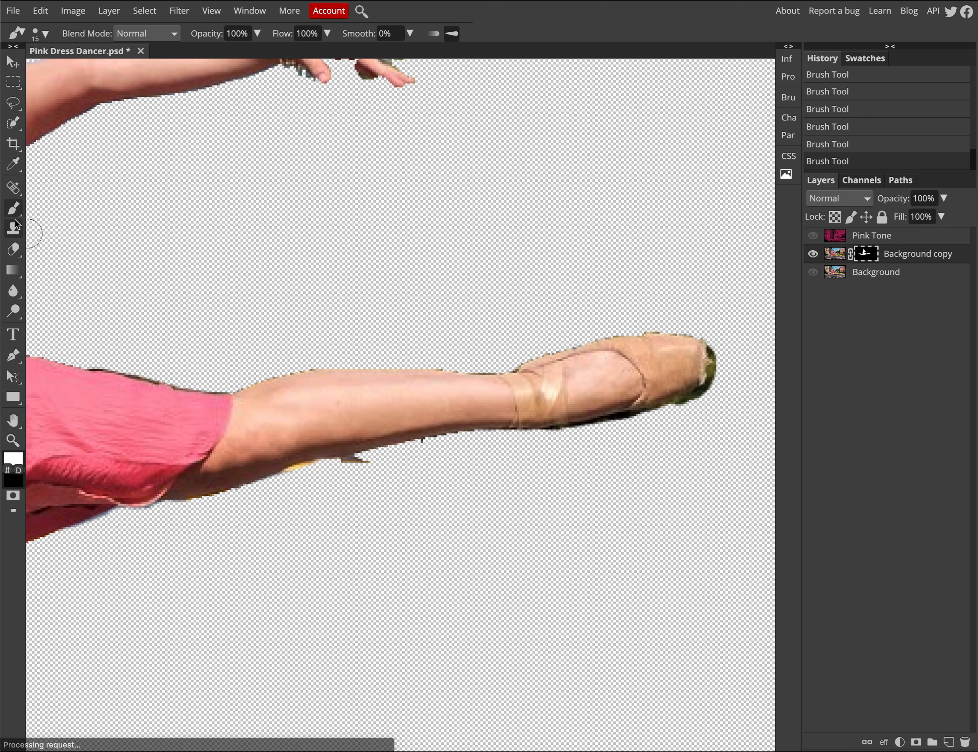
Erase the dark strip along the skirt's top edge and the green fringe at the shoe's toe.
left_click(13, 249)
scroll(109, 333, "down", 1)
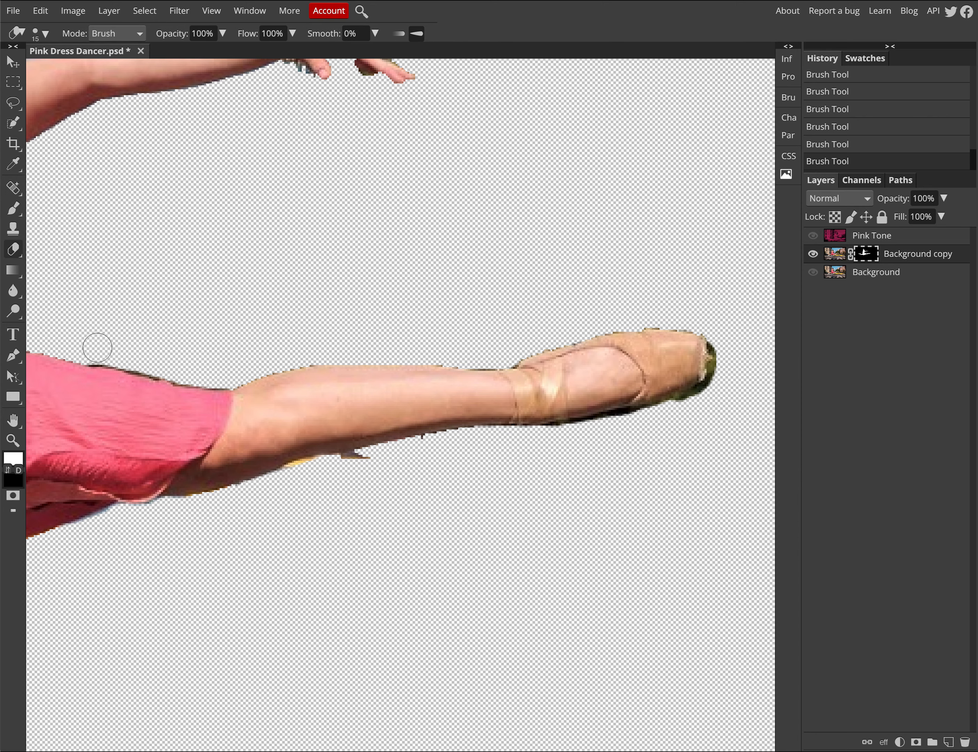
mouse_move(94, 351)
left_mouse_down()
mouse_move(196, 373)
mouse_move(103, 352)
left_mouse_up()
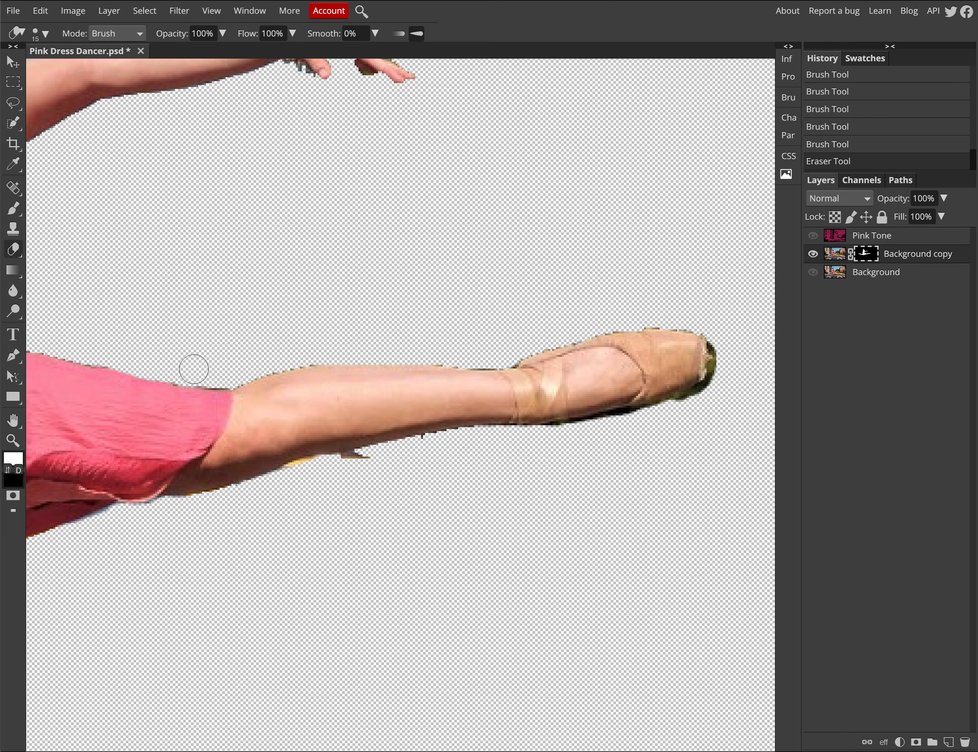
mouse_move(187, 370)
left_mouse_down()
mouse_move(220, 374)
mouse_move(332, 349)
left_mouse_up()
mouse_move(737, 351)
left_mouse_down()
mouse_move(724, 376)
mouse_move(726, 345)
mouse_move(715, 390)
mouse_move(675, 411)
mouse_move(718, 392)
mouse_move(682, 417)
mouse_move(553, 441)
left_mouse_up()
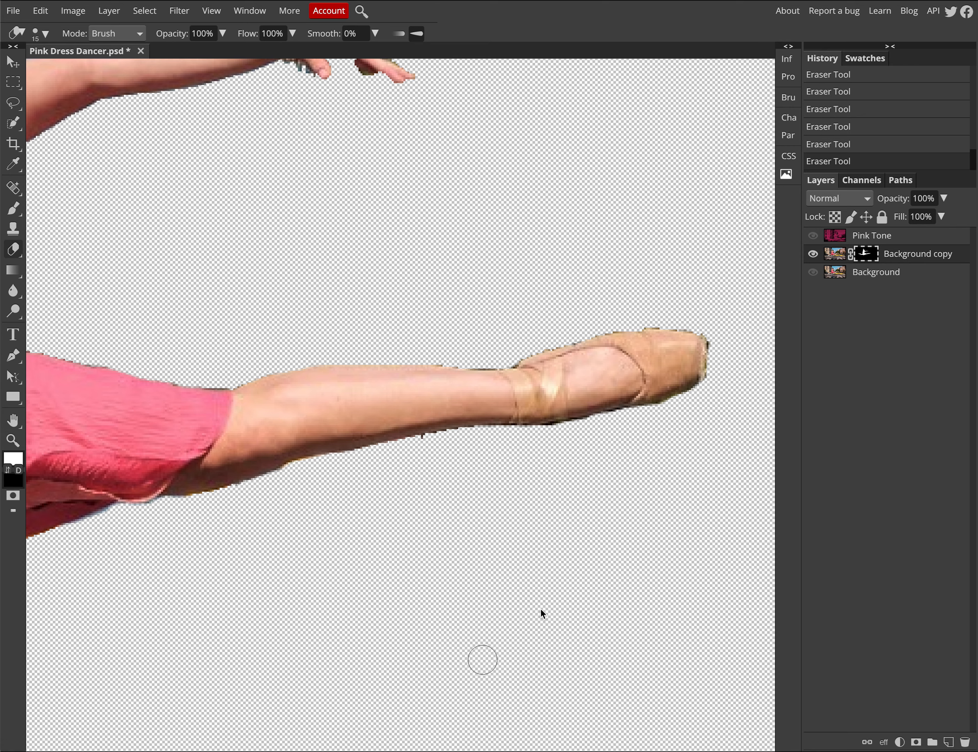
left_click(6, 422)
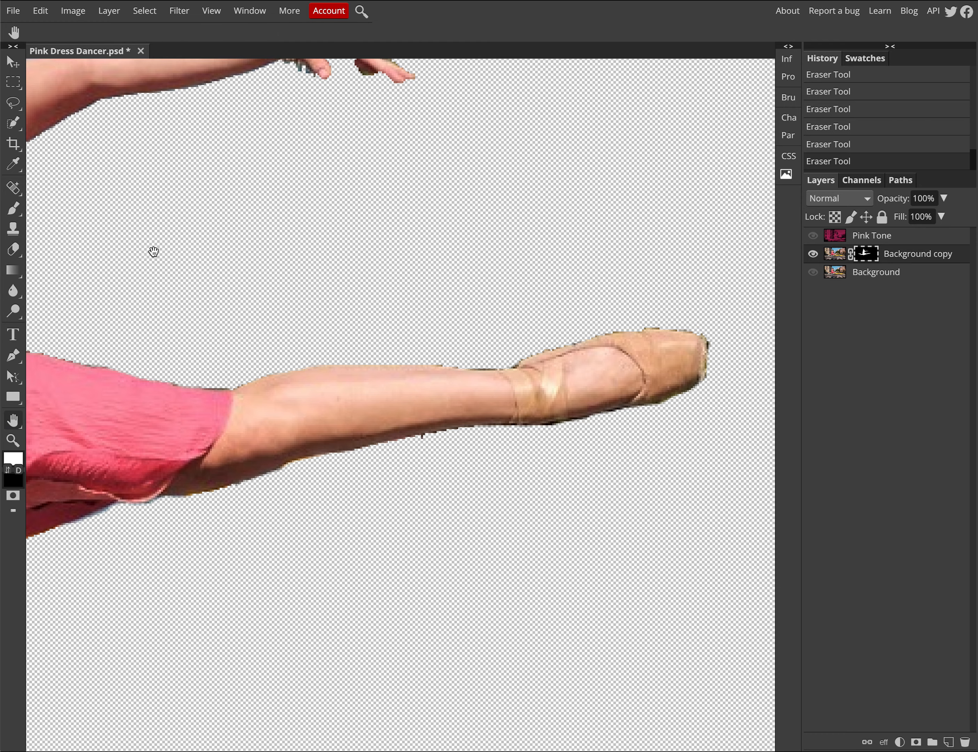
left_click_drag(294, 244, 473, 381)
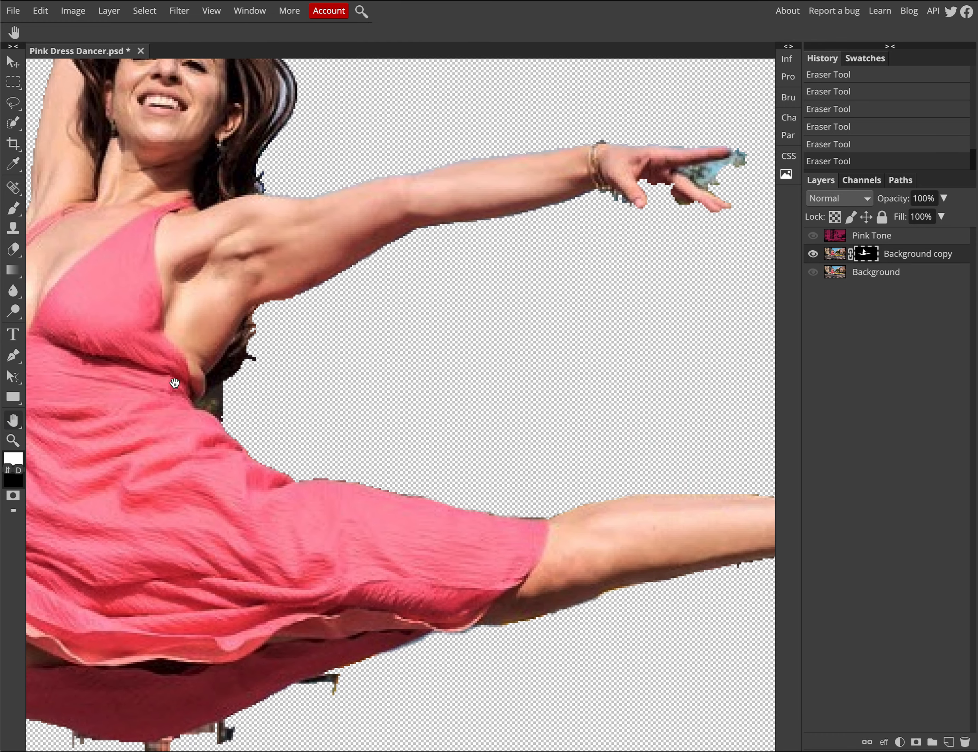
Erase the dark patch beside the dress waist and the fringe along the armpit, arm and fingers.
left_click(14, 210)
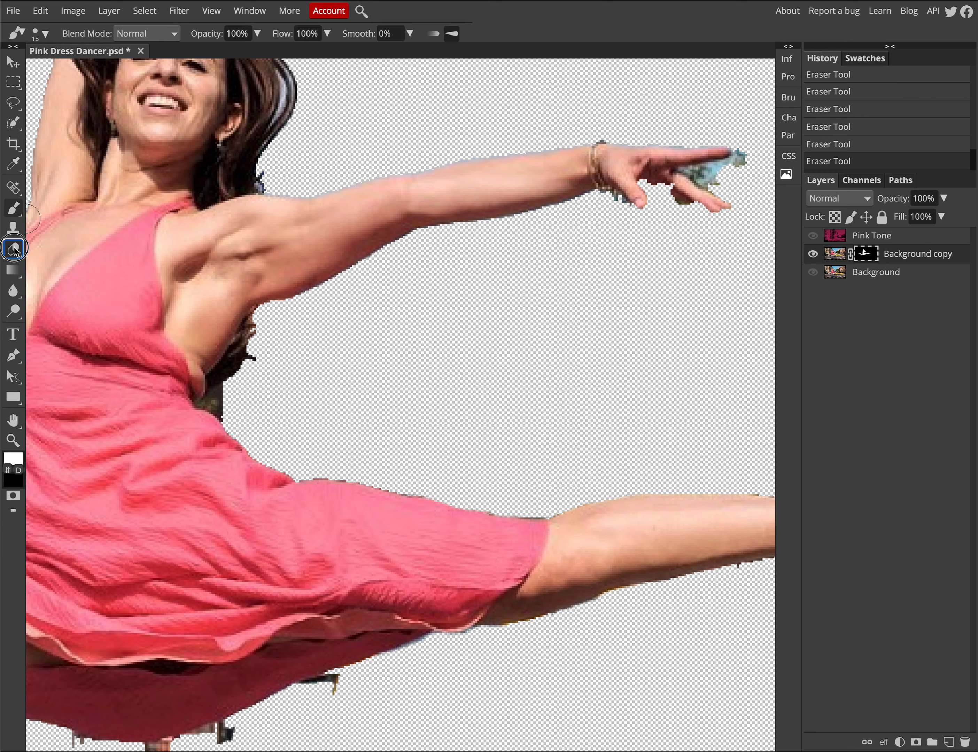
left_click(13, 249)
left_click_drag(231, 409, 220, 399)
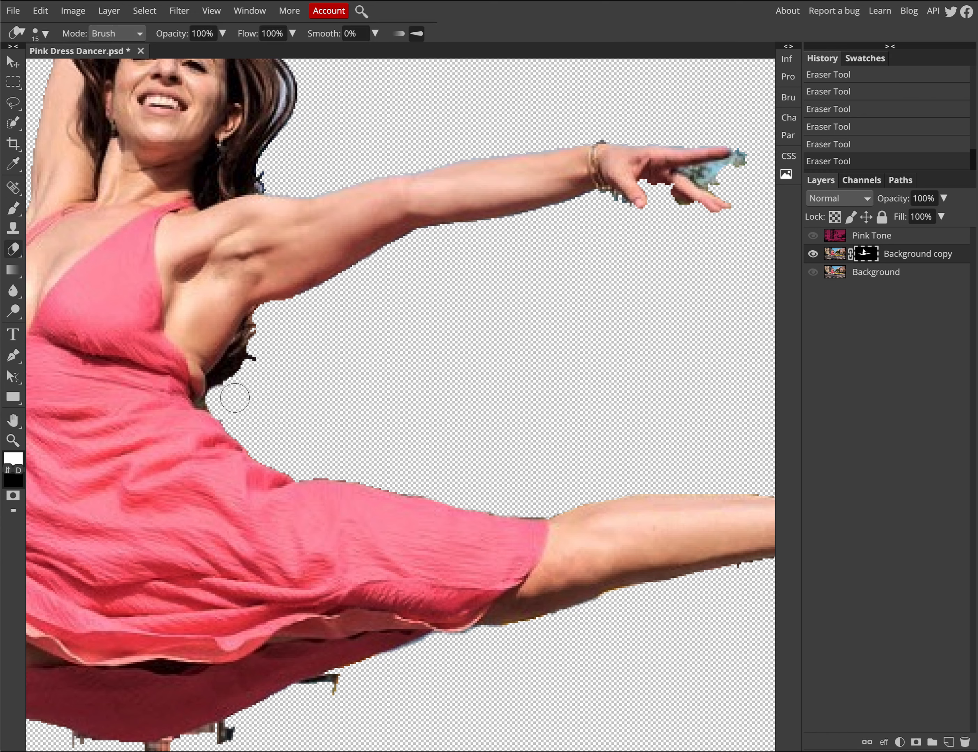
key("bracketleft")
left_click(203, 402)
mouse_move(201, 404)
left_mouse_down()
mouse_move(233, 356)
mouse_move(225, 378)
mouse_move(248, 354)
mouse_move(220, 388)
mouse_move(257, 360)
mouse_move(257, 338)
mouse_move(245, 354)
mouse_move(256, 315)
mouse_move(226, 370)
mouse_move(242, 333)
mouse_move(224, 365)
mouse_move(247, 347)
mouse_move(214, 376)
left_mouse_up()
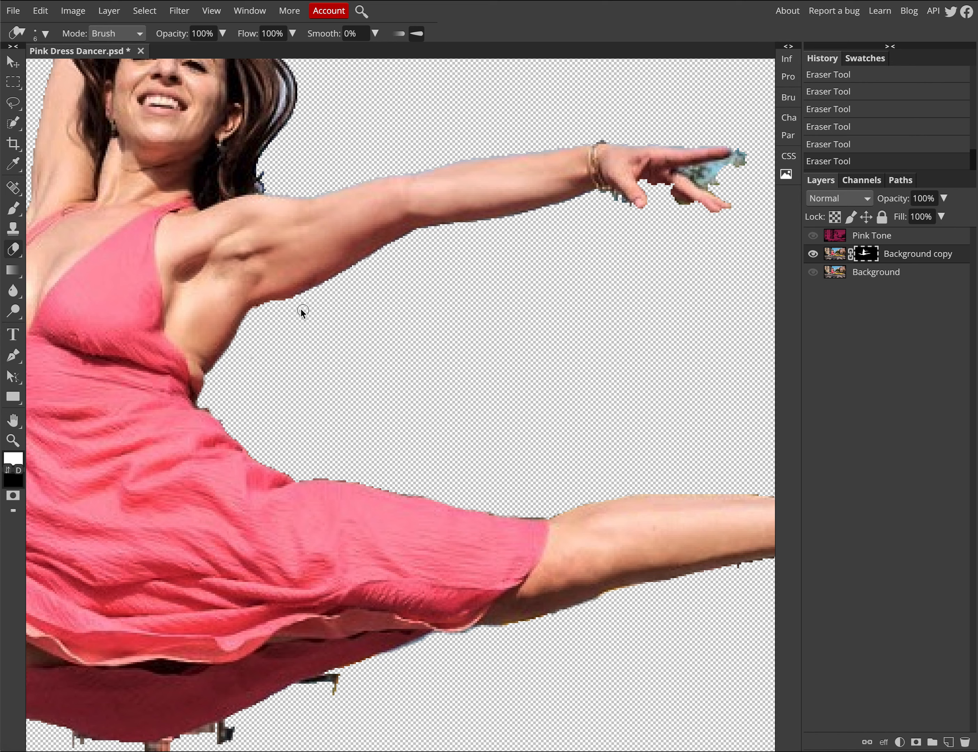
mouse_move(262, 311)
left_mouse_down()
mouse_move(346, 284)
mouse_move(337, 291)
mouse_move(322, 292)
mouse_move(378, 260)
mouse_move(424, 247)
mouse_move(416, 237)
mouse_move(424, 233)
mouse_move(590, 202)
mouse_move(630, 211)
mouse_move(609, 203)
left_mouse_up()
mouse_move(677, 208)
left_mouse_down()
mouse_move(692, 212)
mouse_move(666, 196)
mouse_move(688, 211)
left_mouse_up()
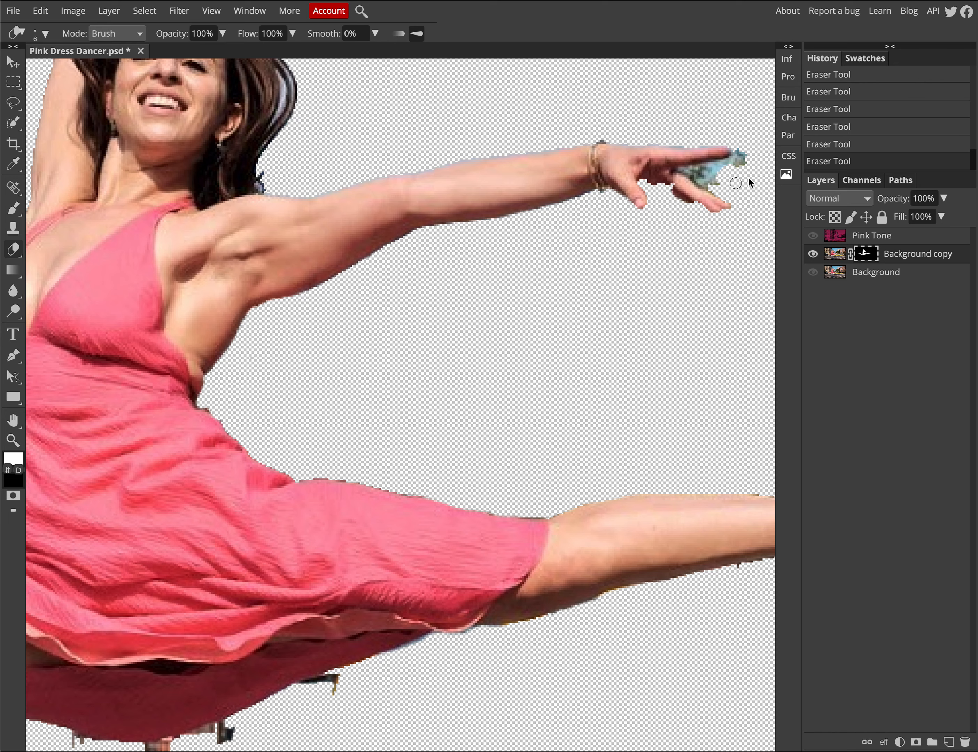
Paint the fingers back in with a smaller brush, then erase bluish fringe around fingers, hand and upper arm.
left_click(14, 210)
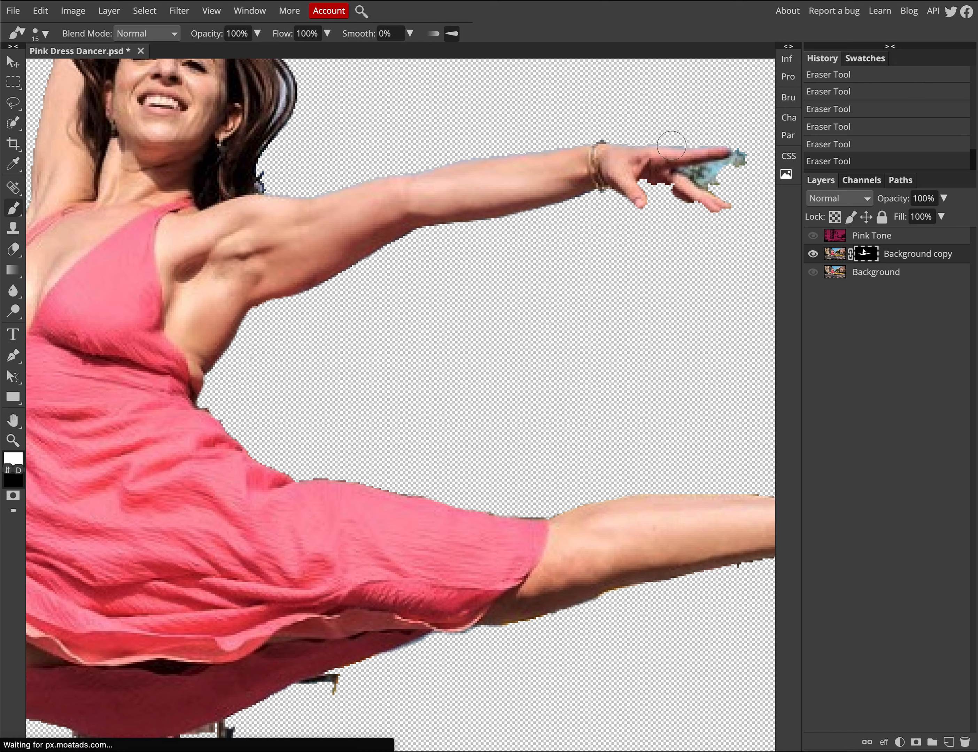
key("bracketleft")
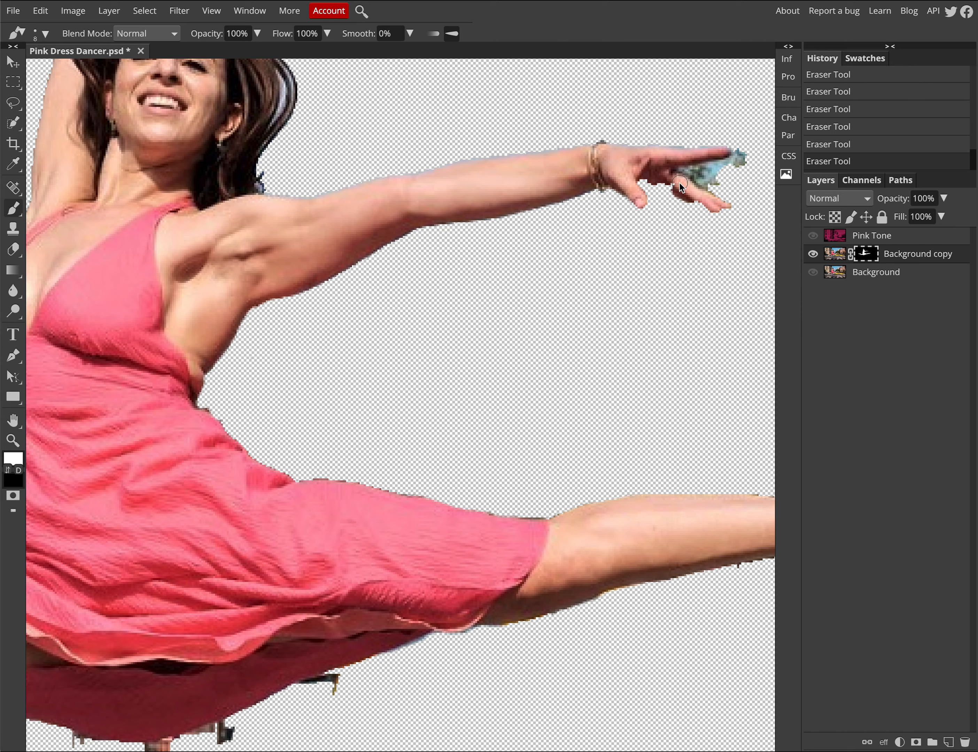
key("bracketleft")
left_click_drag(673, 188, 622, 178)
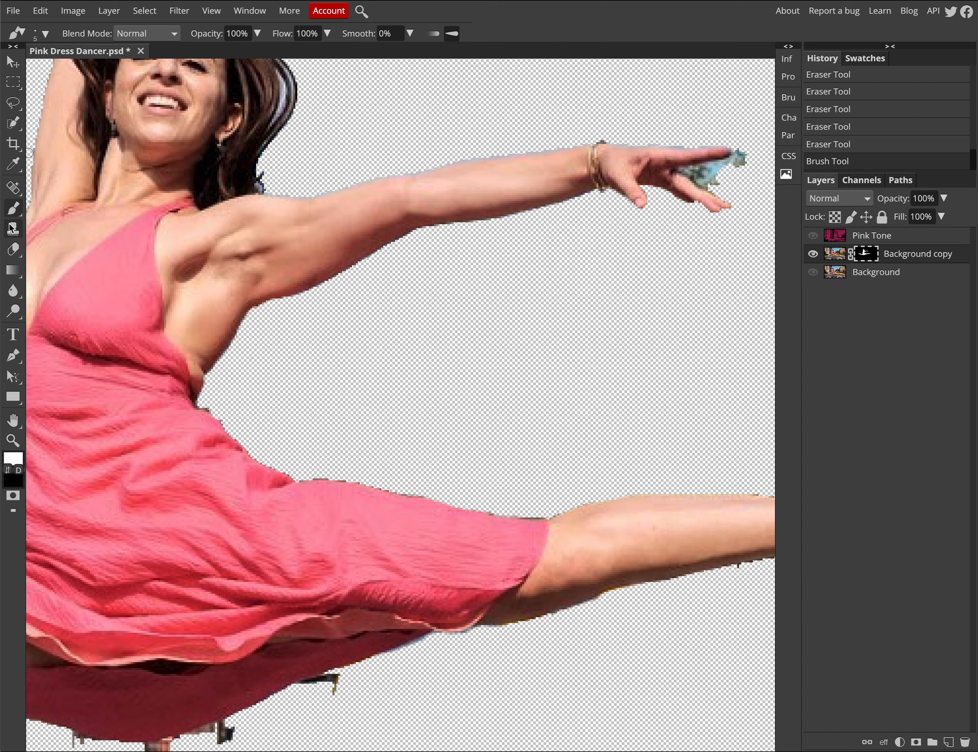
left_click(12, 249)
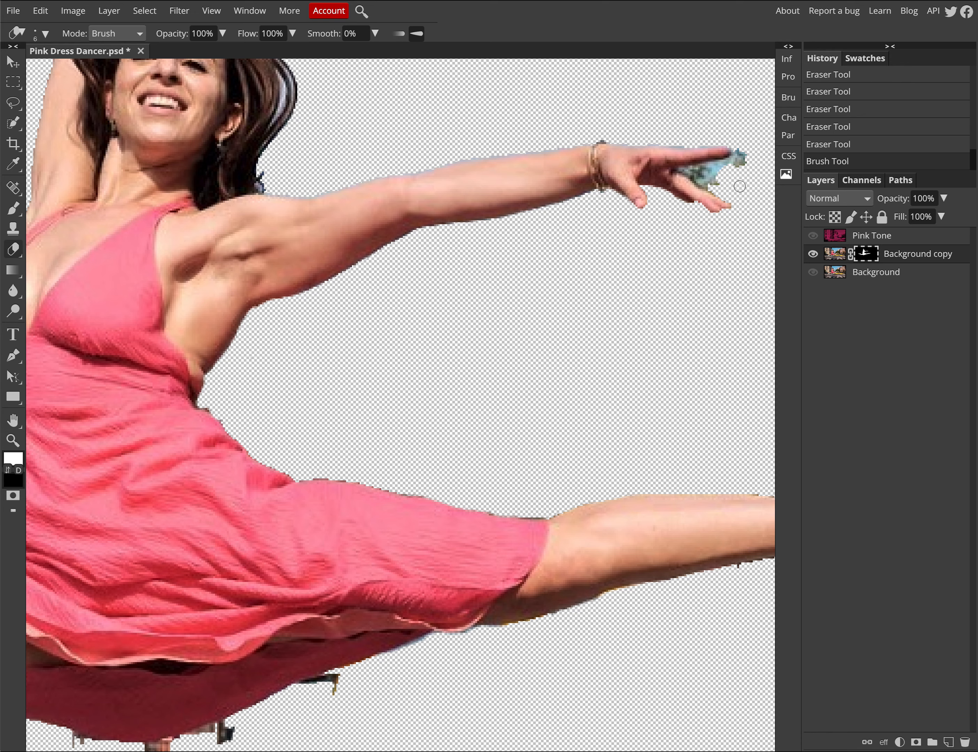
mouse_move(712, 183)
left_mouse_down()
mouse_move(706, 174)
mouse_move(711, 184)
mouse_move(690, 175)
mouse_move(742, 155)
mouse_move(733, 153)
mouse_move(745, 159)
mouse_move(711, 149)
left_mouse_up()
left_click_drag(704, 143, 608, 139)
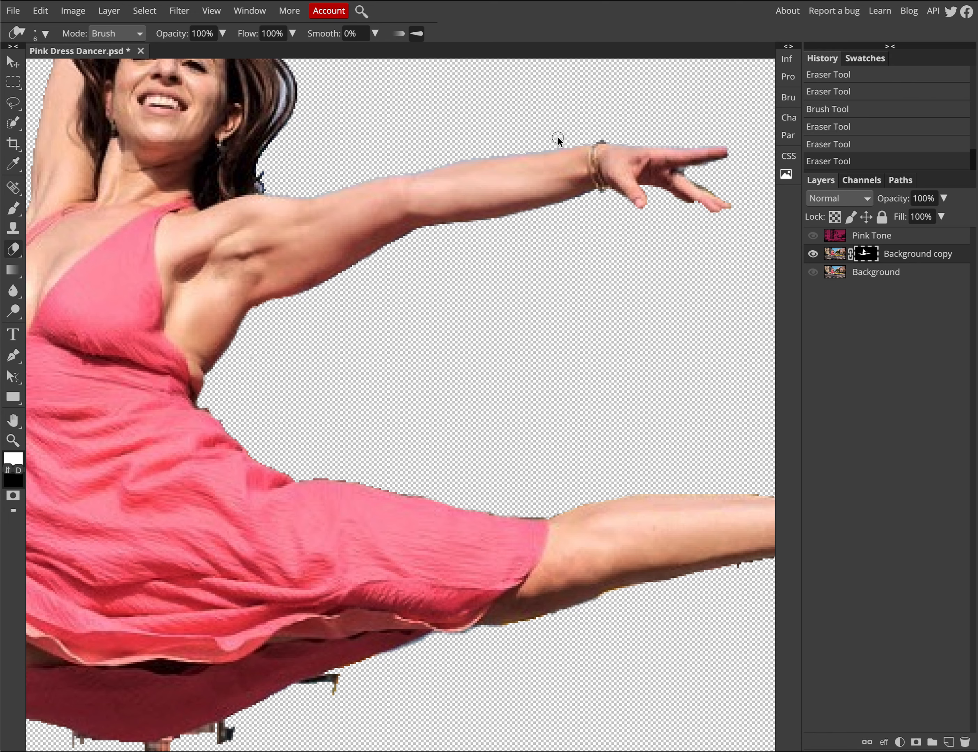
key("bracketright")
key("bracketright")
key("bracketright")
left_click_drag(499, 148, 425, 162)
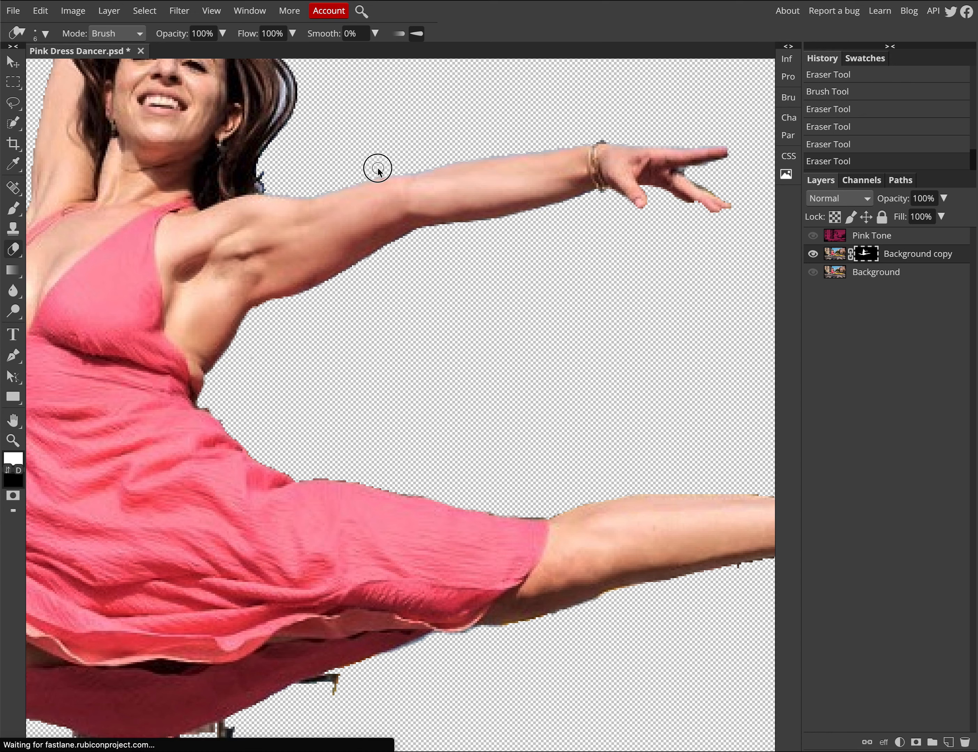
mouse_move(359, 174)
left_mouse_down()
mouse_move(280, 190)
mouse_move(265, 186)
mouse_move(262, 171)
mouse_move(261, 185)
mouse_move(286, 189)
mouse_move(263, 190)
mouse_move(283, 157)
left_mouse_up()
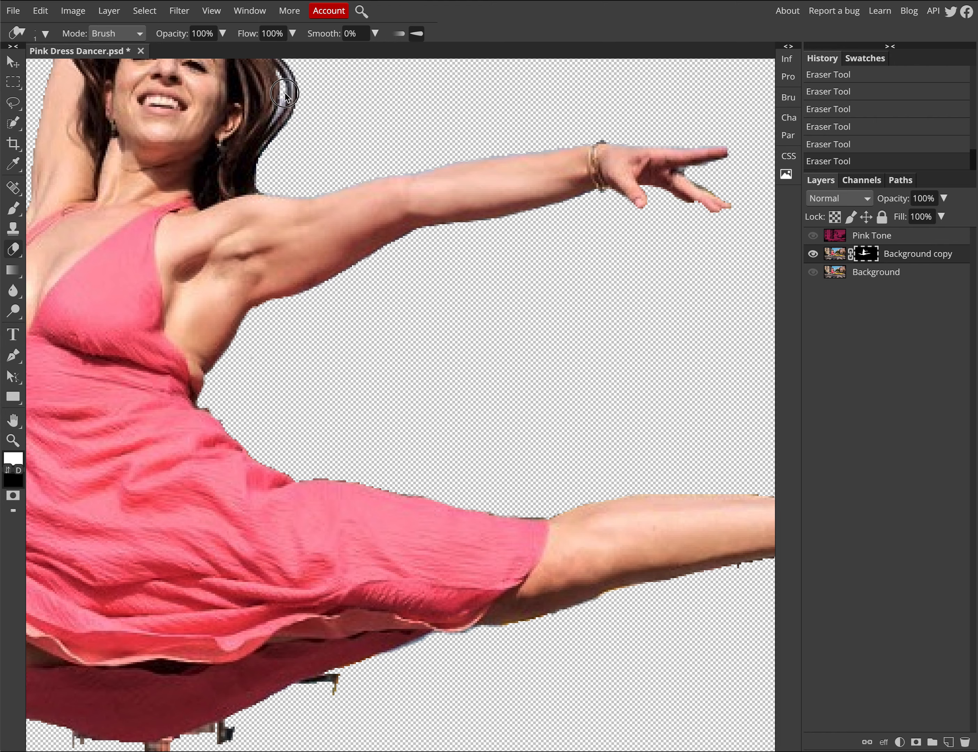
Enlarge the eraser and remove the stray strands and hair tuft beside the raised arm.
scroll(275, 129, "down", 1)
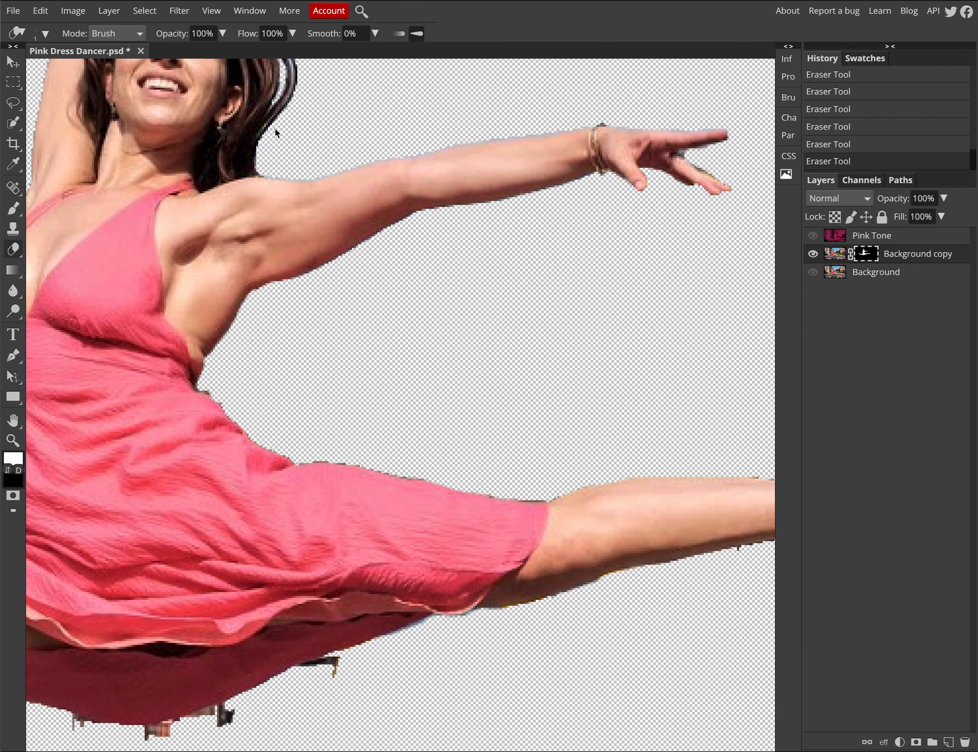
scroll(239, 153, "up", 3)
scroll(243, 147, "up", 2)
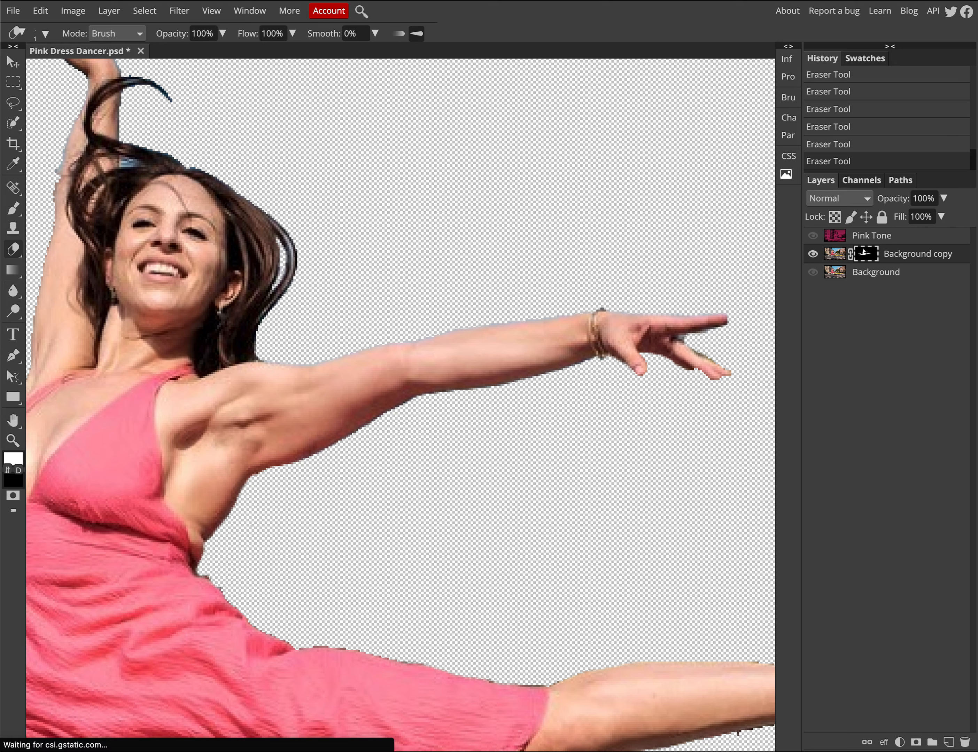
key("]")
key("]")
key("]")
key("]")
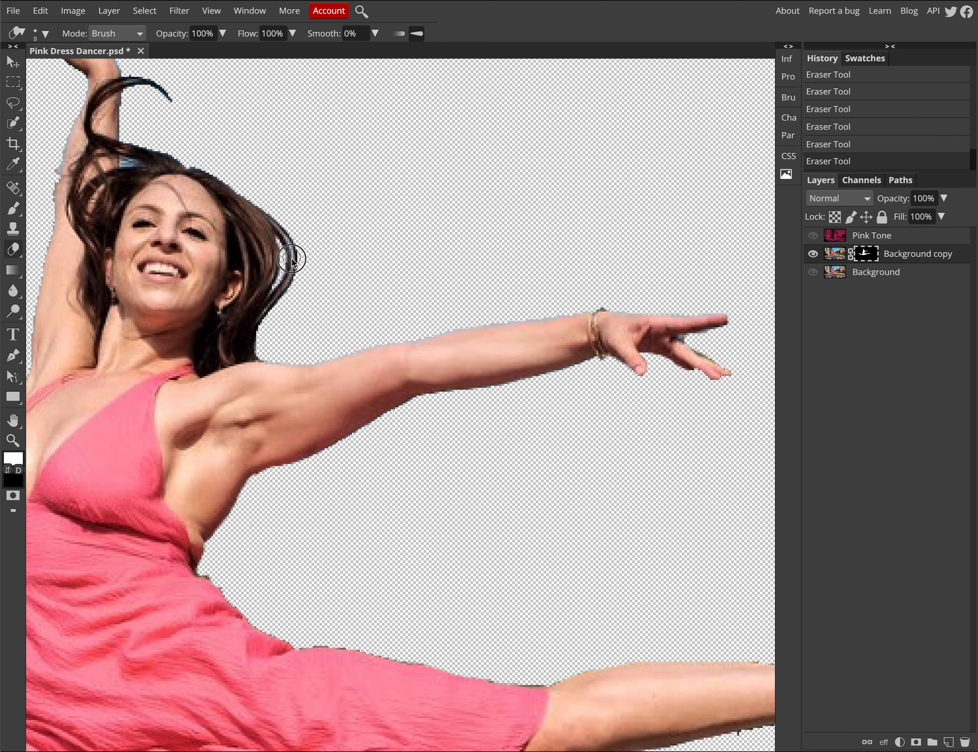
key("]")
left_click_drag(292, 296, 274, 211)
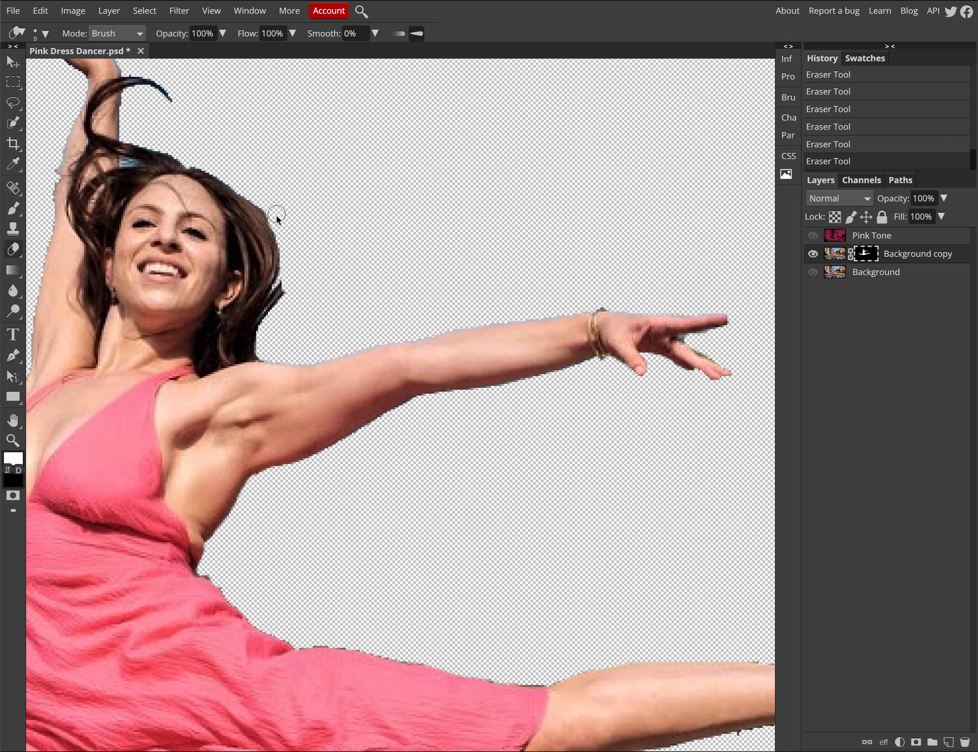
key("]")
left_click_drag(285, 288, 266, 335)
scroll(135, 123, "up", 5)
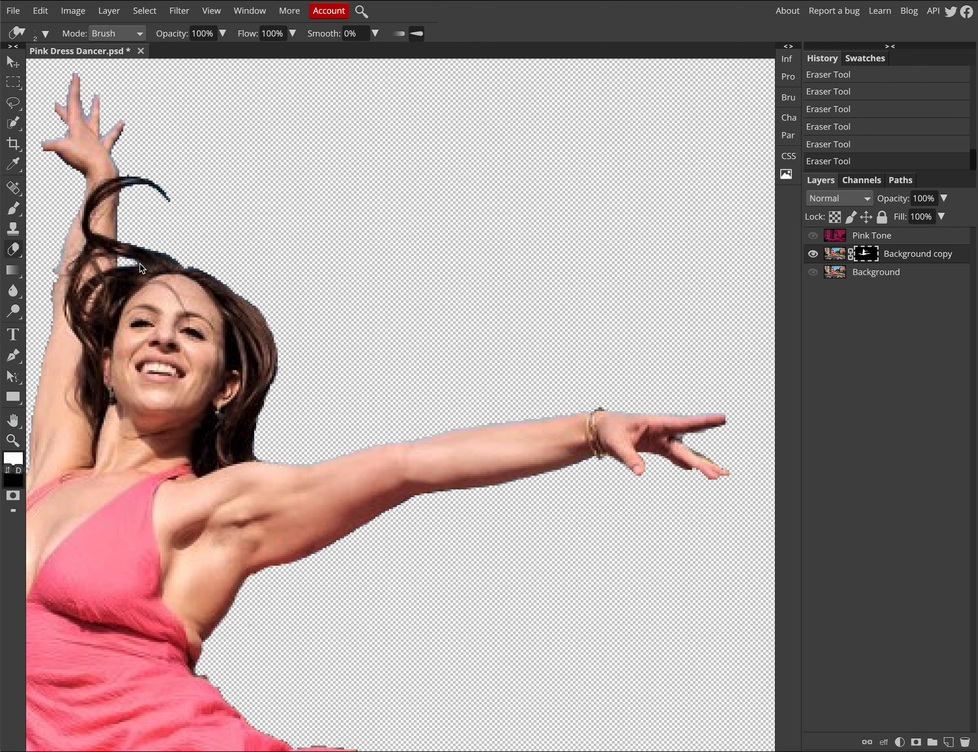
Set the eraser to size 3, then brush the raised arm's outer edge back onto the mask.
scroll(76, 202, "down", 1)
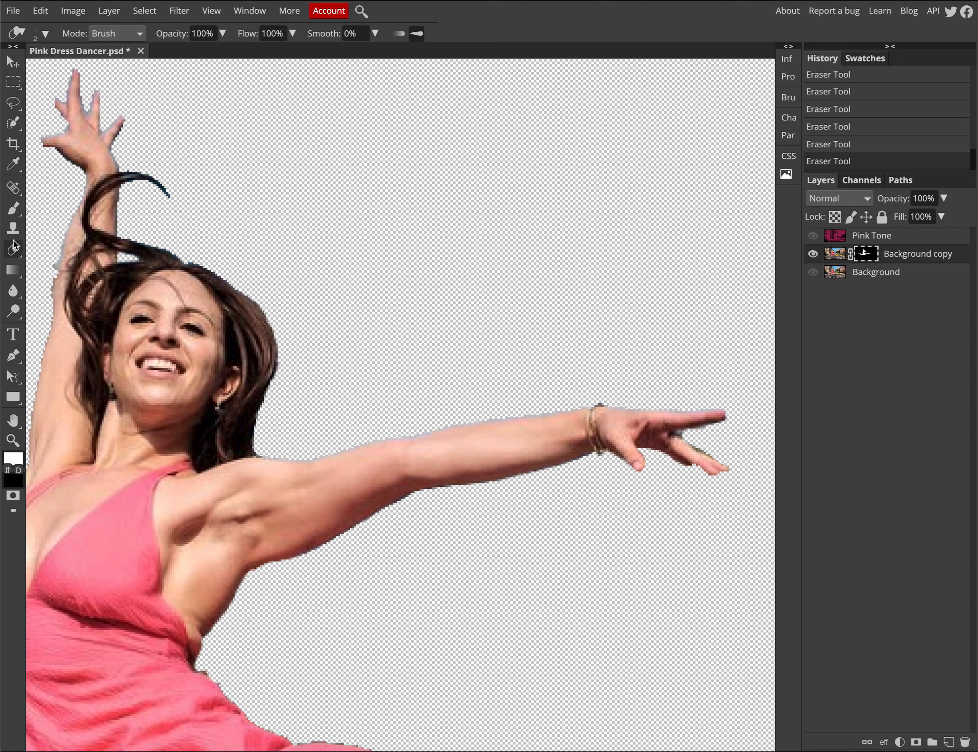
left_click(15, 213)
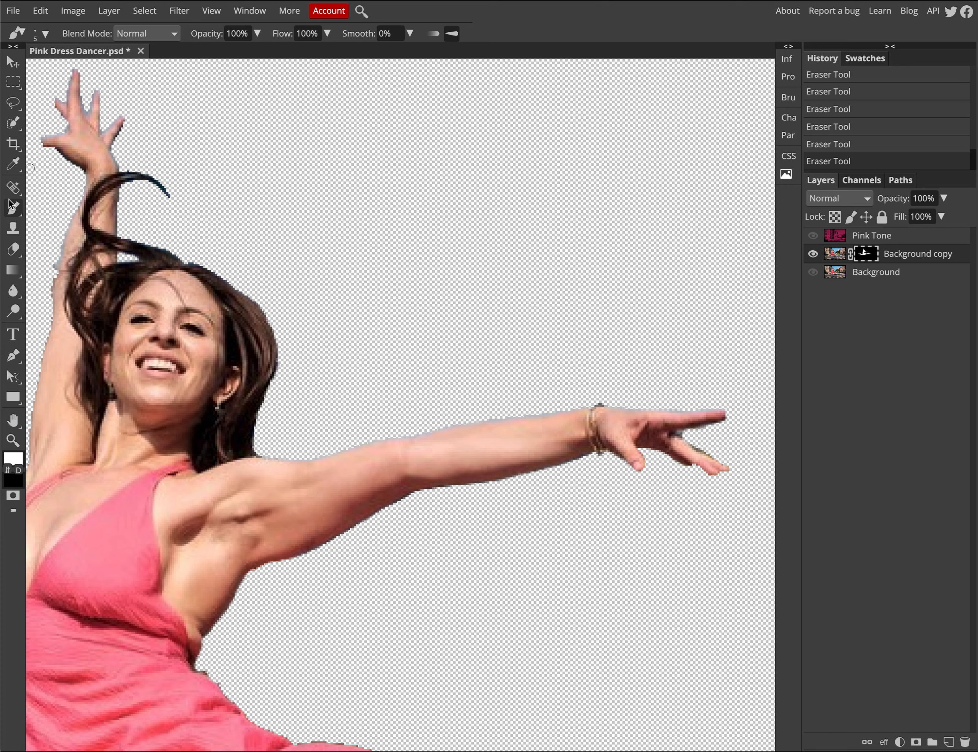
left_click(13, 249)
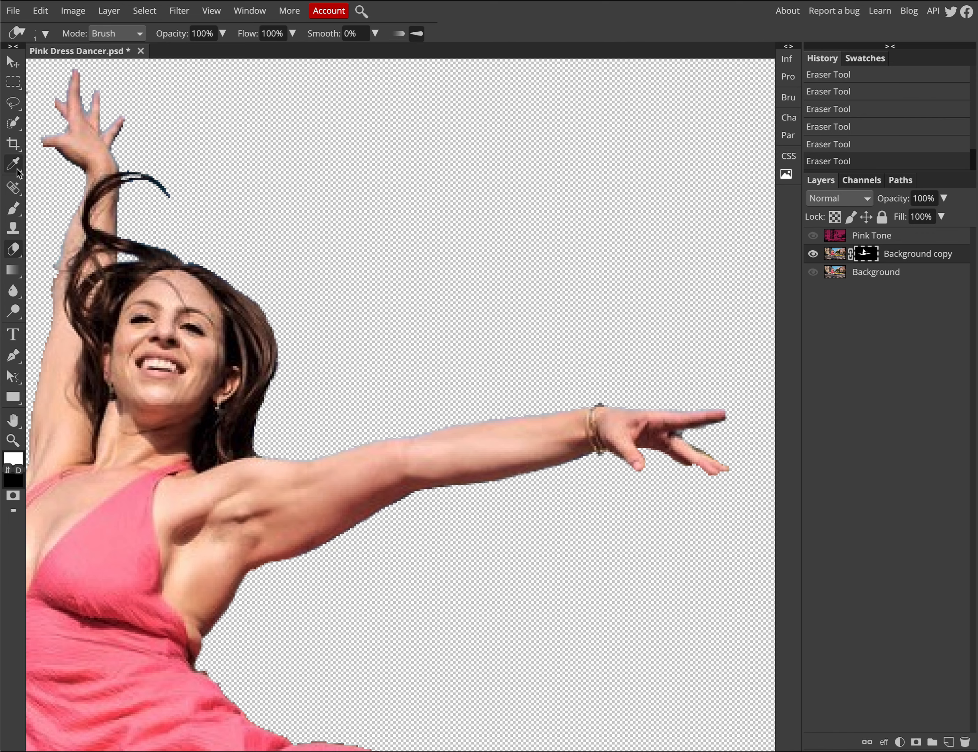
key("bracketright")
key("bracketright")
scroll(122, 190, "down", 1)
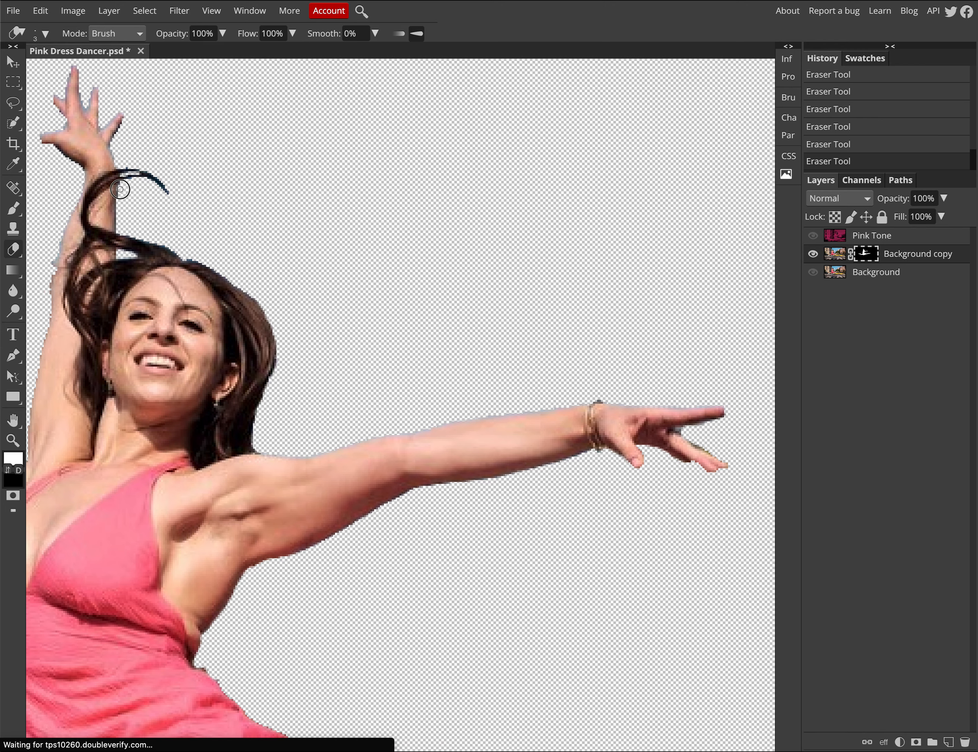
scroll(120, 197, "down", 1)
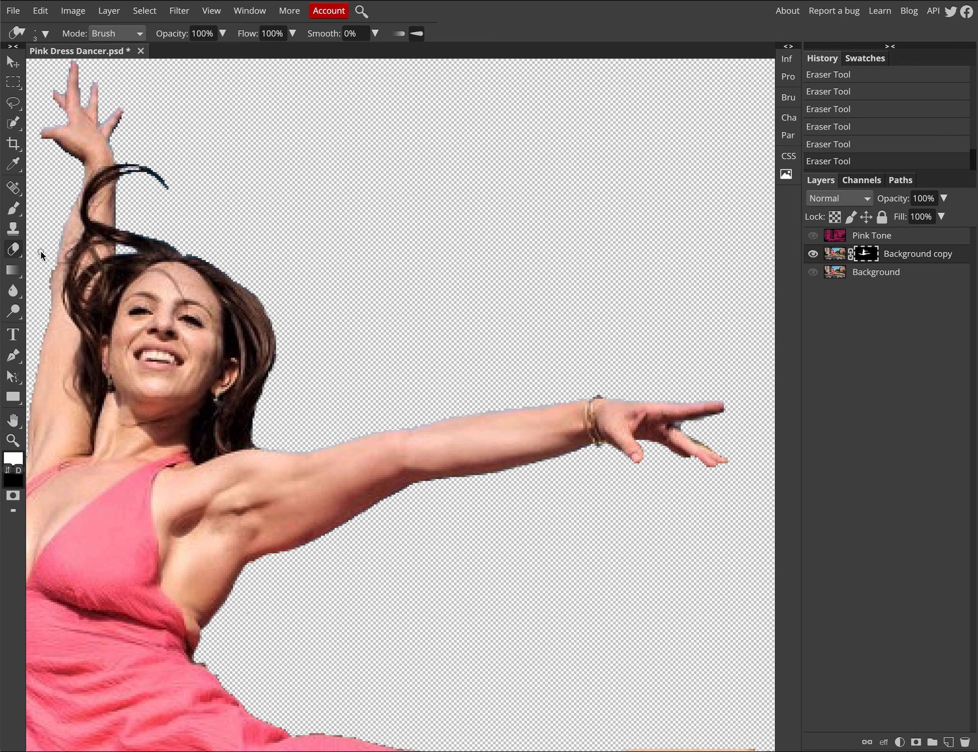
left_click(13, 207)
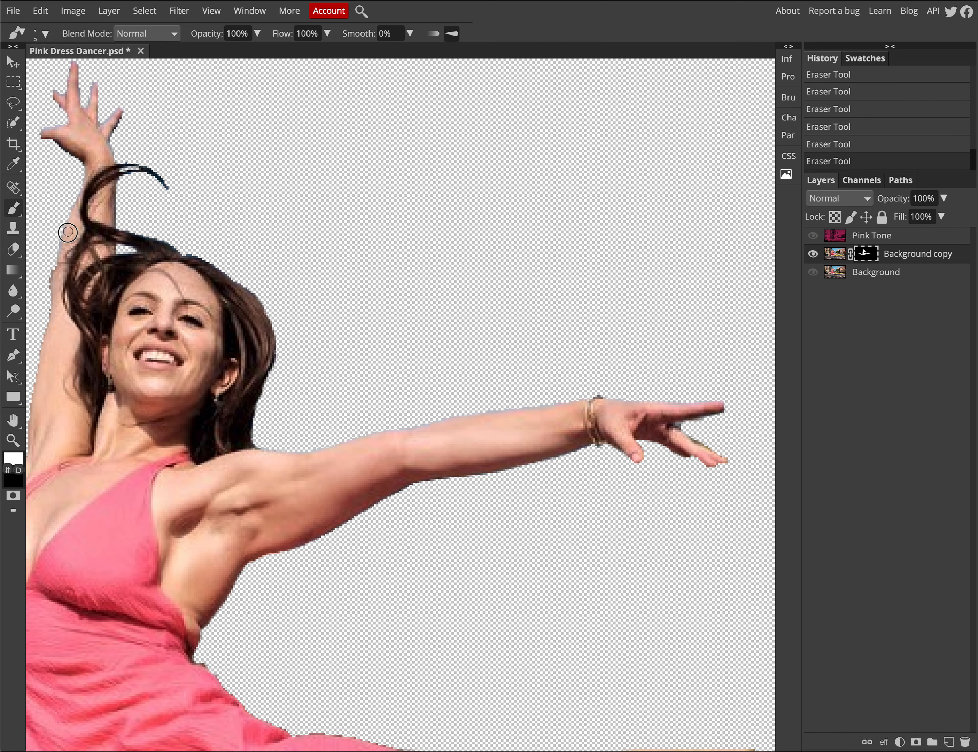
left_click_drag(58, 265, 53, 353)
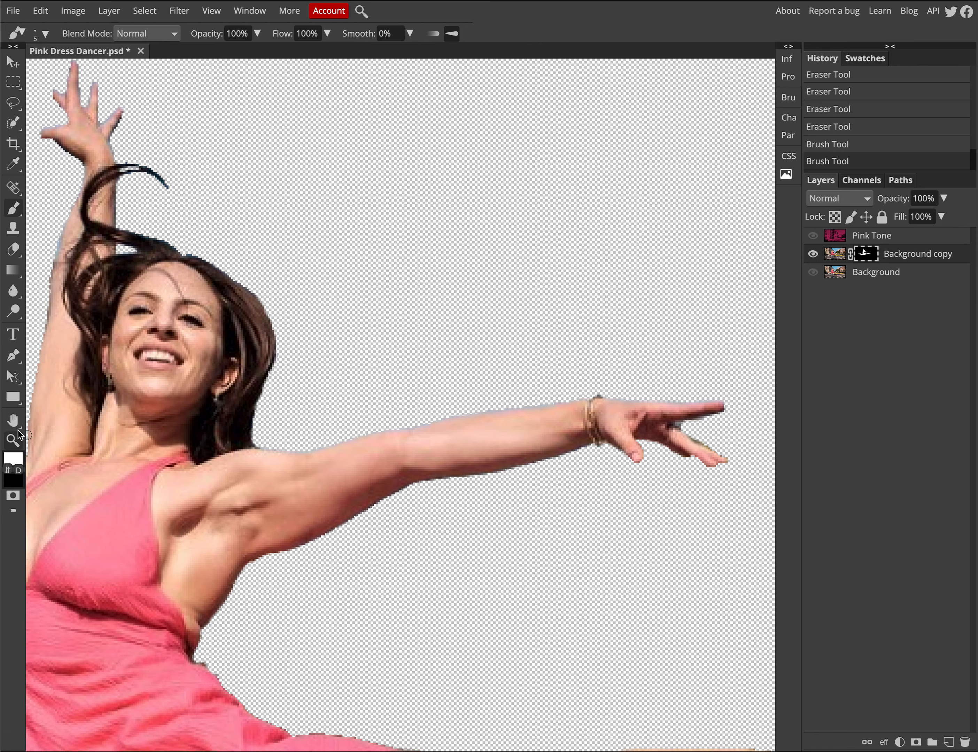
left_click(13, 420)
Centre the dancer and erase leftover background beside the raised arm down to the dress edge.
left_click_drag(56, 423, 359, 330)
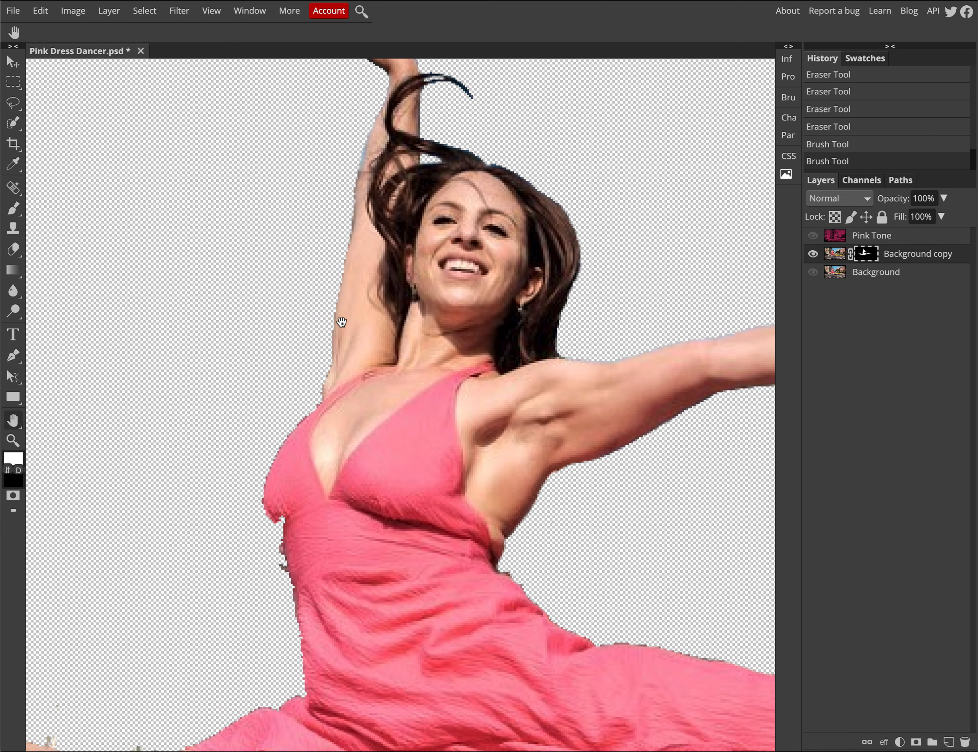
left_click(13, 122)
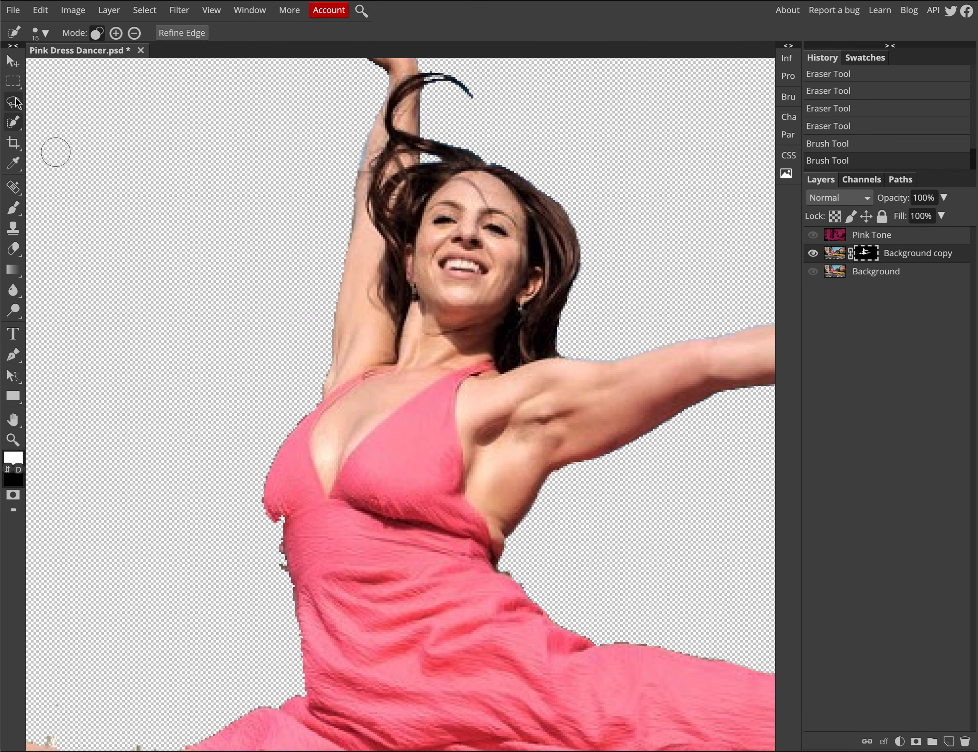
left_click(13, 102)
scroll(226, 206, "down", 1)
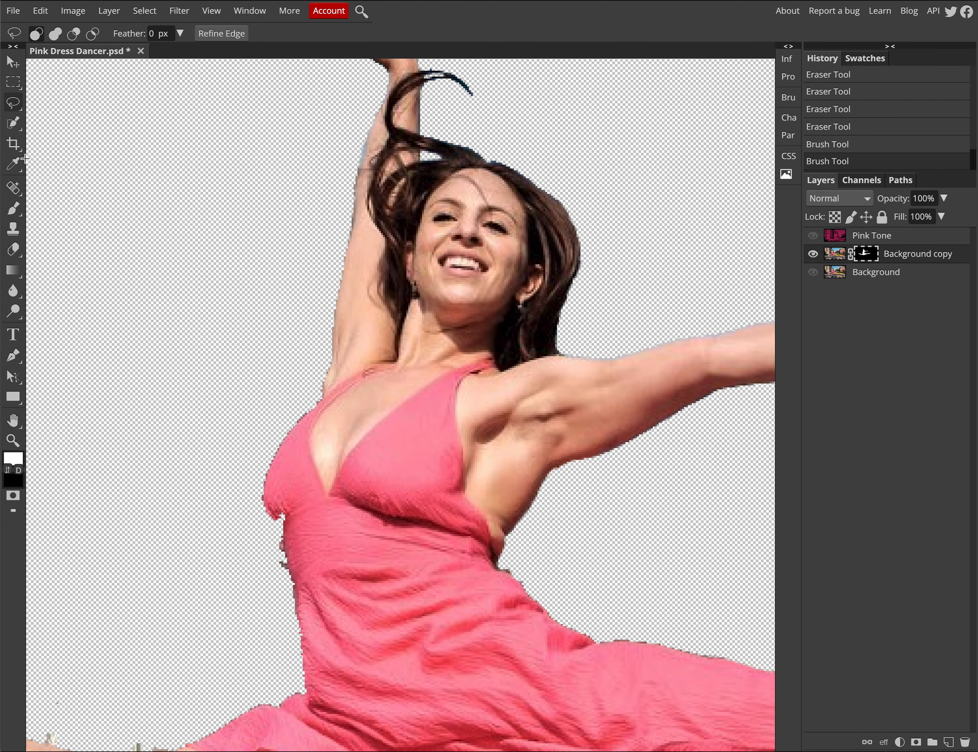
left_click(22, 249)
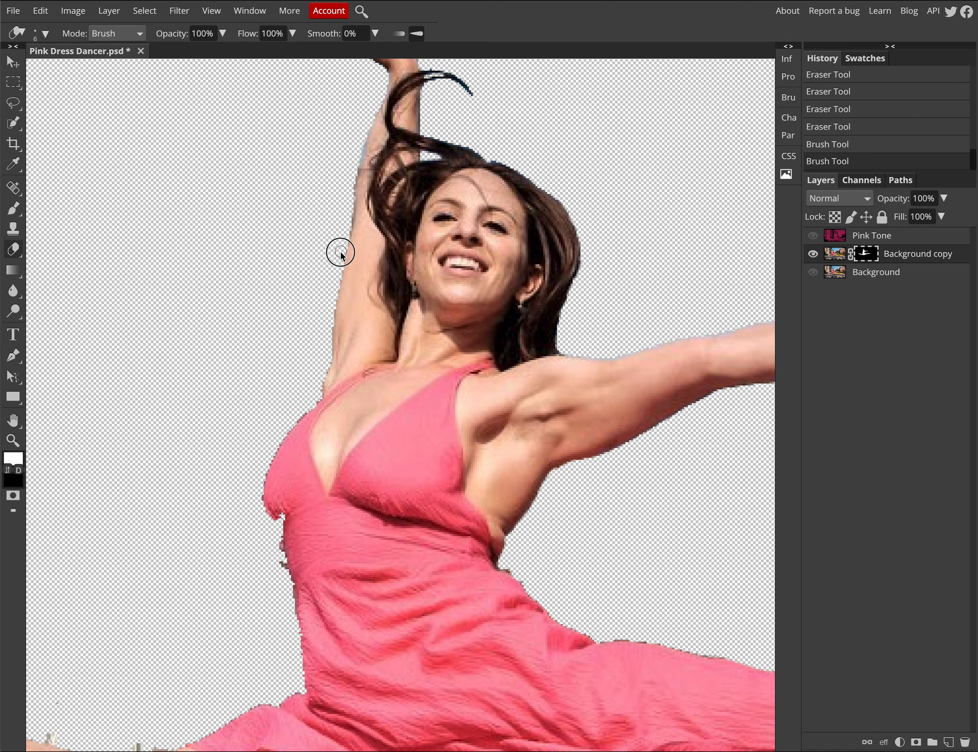
mouse_move(338, 265)
left_mouse_down()
mouse_move(323, 362)
mouse_move(292, 409)
mouse_move(307, 403)
mouse_move(270, 430)
left_mouse_up()
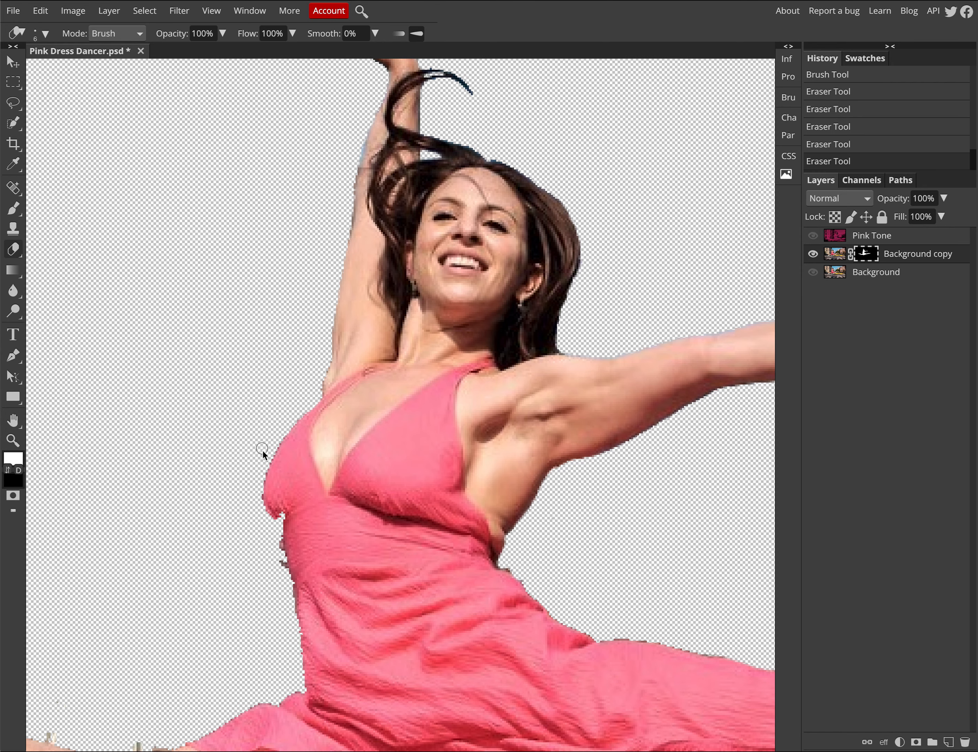
left_click_drag(253, 494, 254, 500)
Brush the notch and missing spots of the dress's left edge back onto the mask.
key("b")
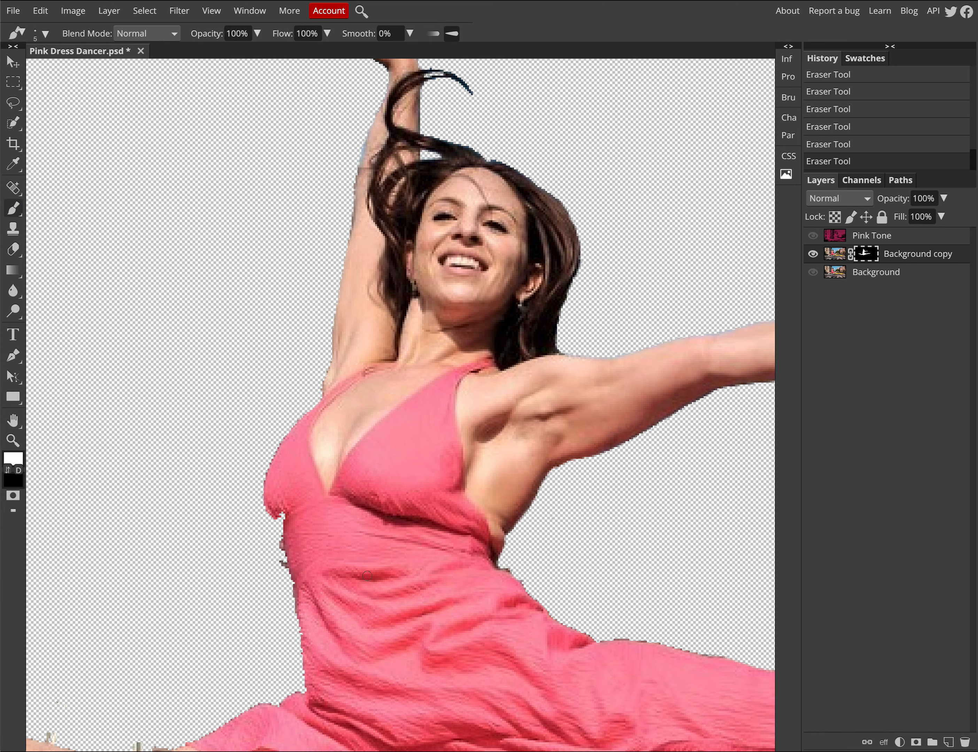
mouse_move(286, 509)
left_mouse_down()
mouse_move(280, 533)
mouse_move(288, 524)
mouse_move(270, 488)
mouse_move(265, 506)
mouse_move(264, 492)
mouse_move(286, 454)
left_mouse_up()
left_click(266, 510)
mouse_move(270, 516)
left_mouse_down()
mouse_move(305, 617)
mouse_move(292, 602)
mouse_move(306, 695)
mouse_move(301, 655)
mouse_move(307, 700)
left_mouse_up()
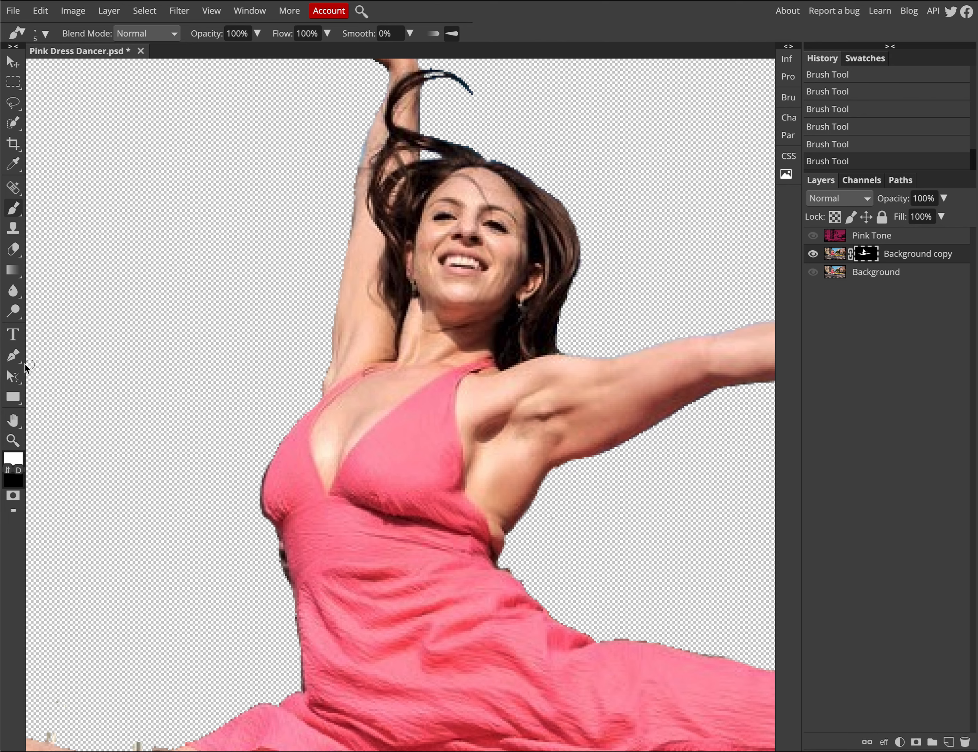
Erase the dark fringe down the dress's left and lower-left edge.
left_click(13, 249)
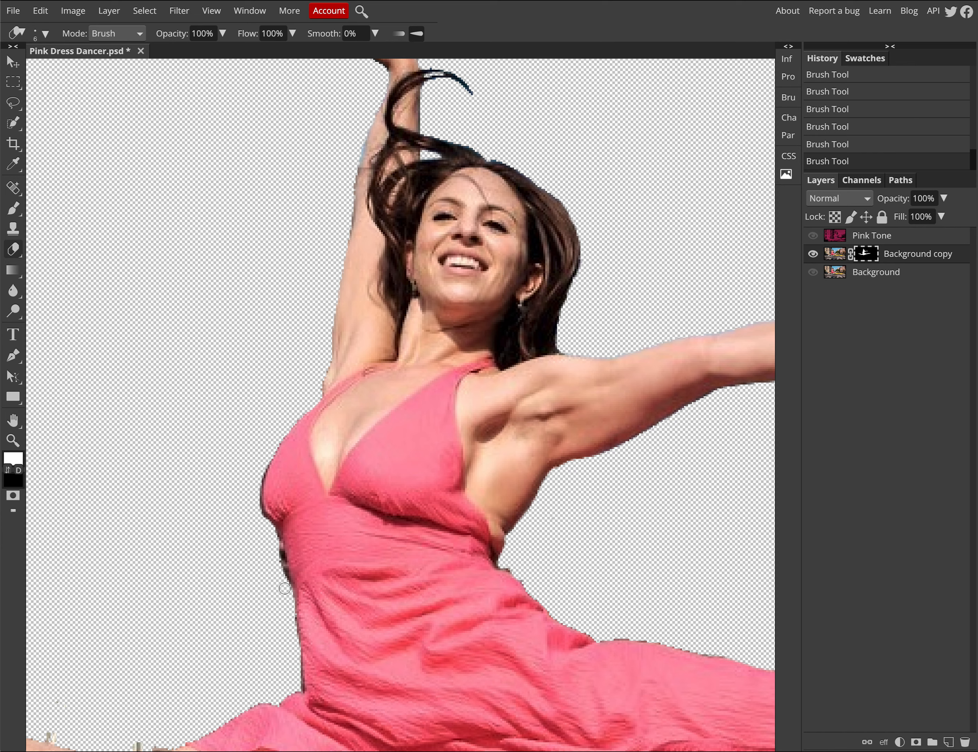
mouse_move(286, 584)
left_mouse_down()
mouse_move(251, 482)
mouse_move(250, 495)
mouse_move(258, 462)
mouse_move(254, 492)
left_mouse_up()
scroll(235, 488, "down", 1)
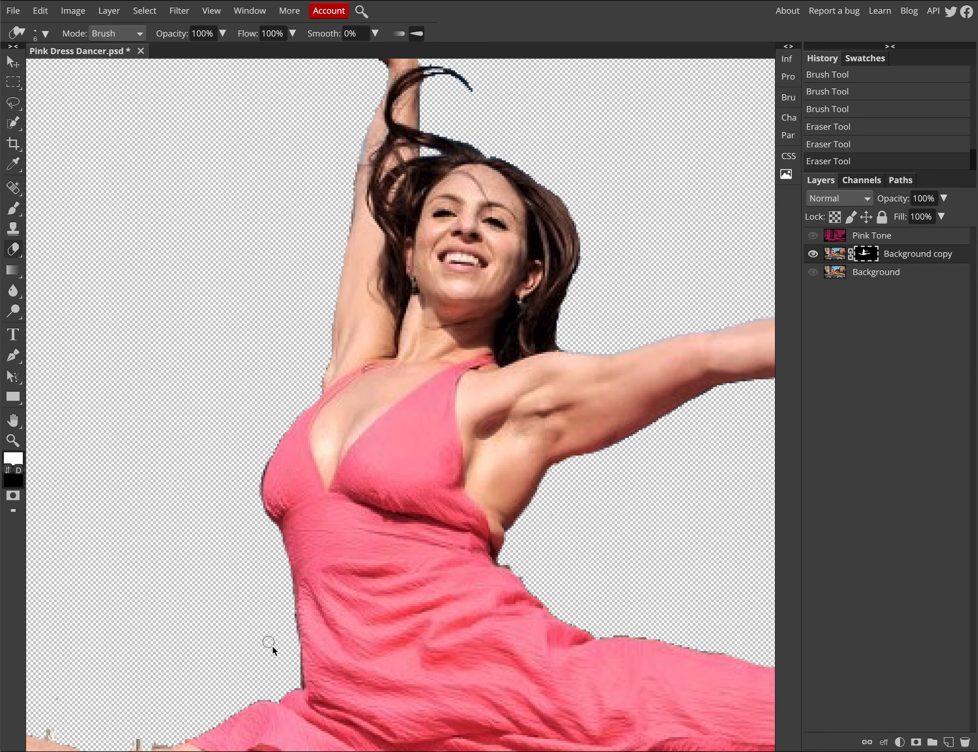
left_click_drag(294, 670, 292, 647)
scroll(274, 607, "down", 5)
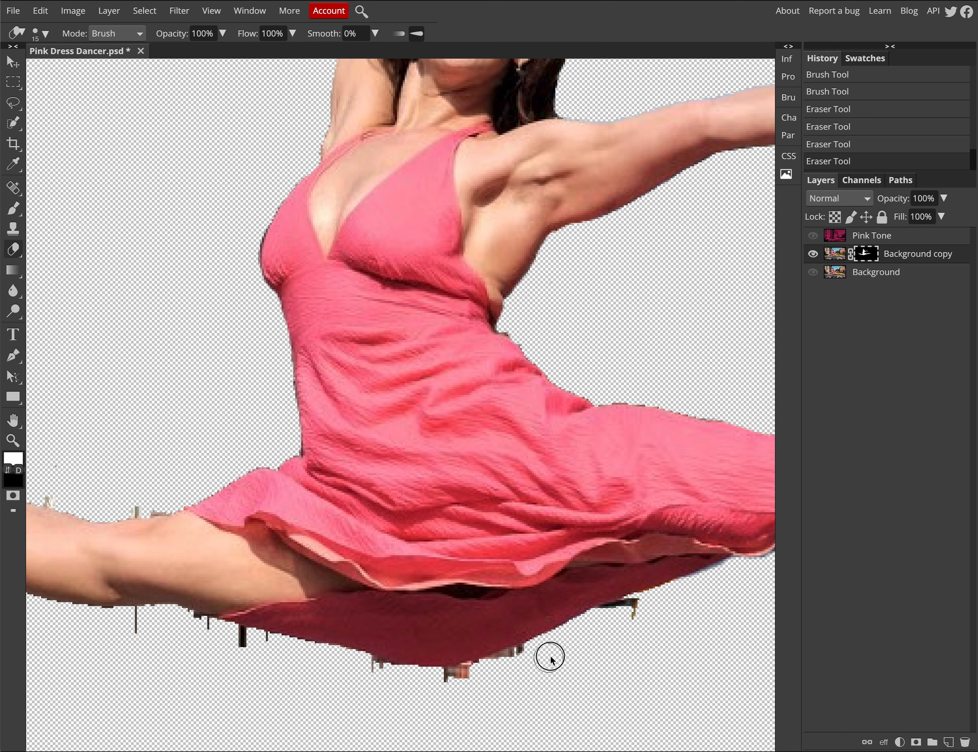
Erase the dark fringe along the skirt's lower edge and the dark stubs beneath the skirt and leg.
mouse_move(551, 657)
left_mouse_down()
mouse_move(436, 683)
mouse_move(355, 674)
left_mouse_up()
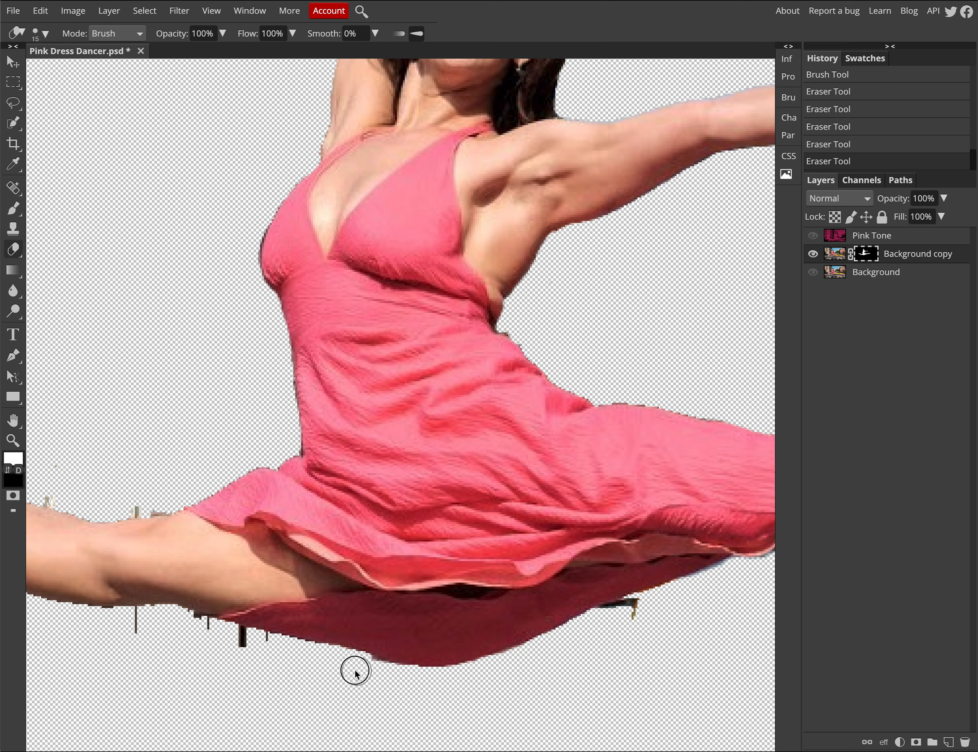
left_click(466, 685)
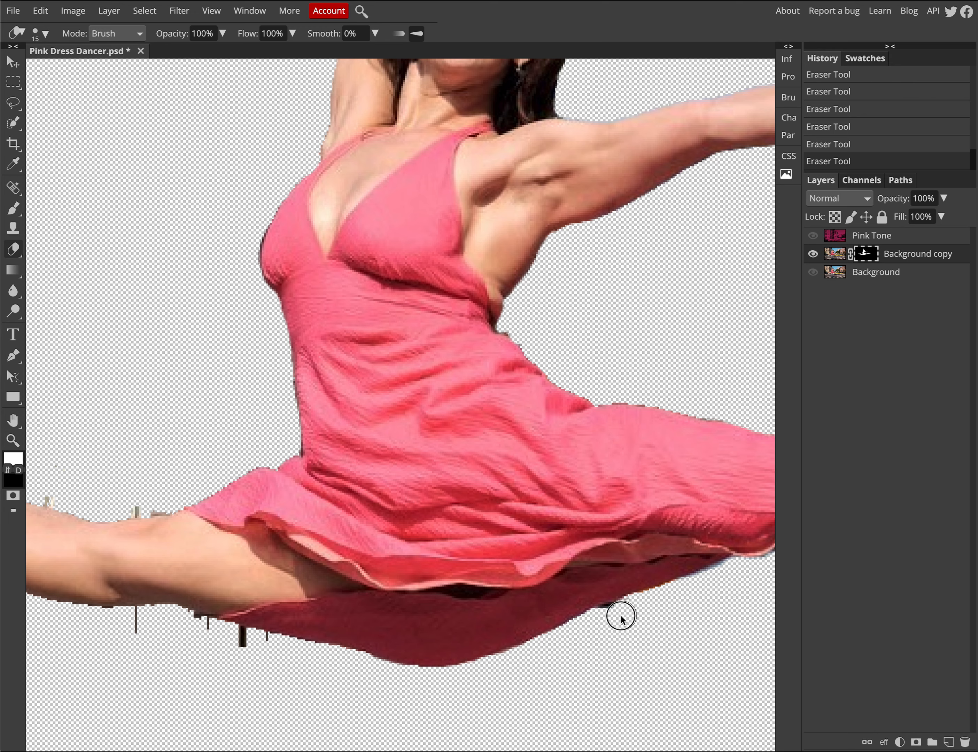
left_click_drag(622, 614, 544, 652)
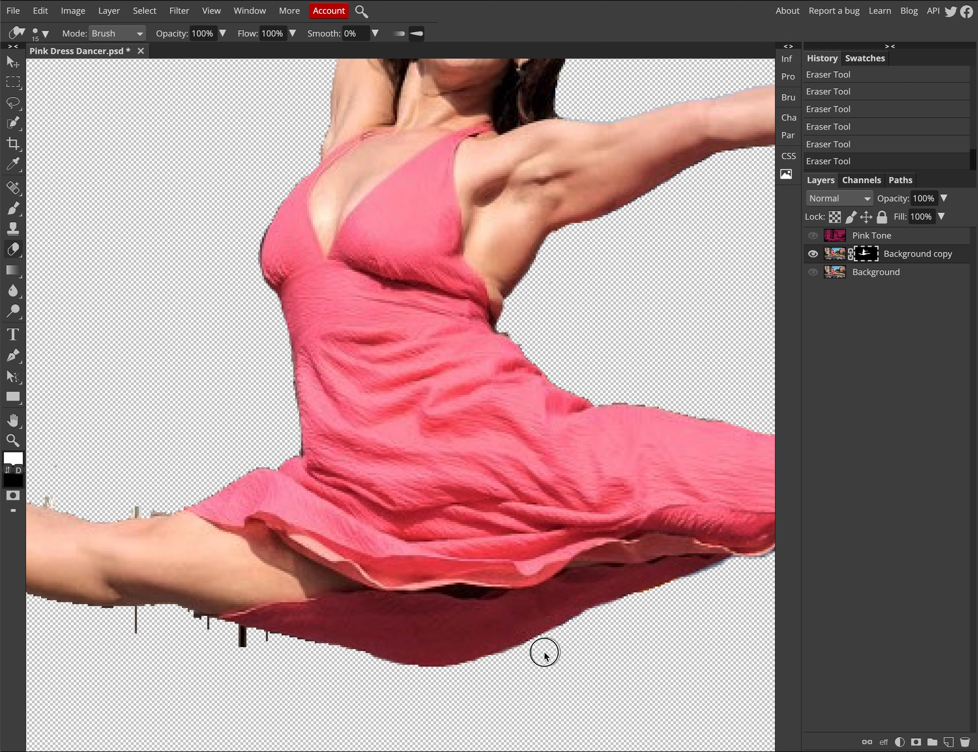
mouse_move(255, 648)
left_mouse_down()
mouse_move(280, 655)
mouse_move(249, 645)
left_mouse_up()
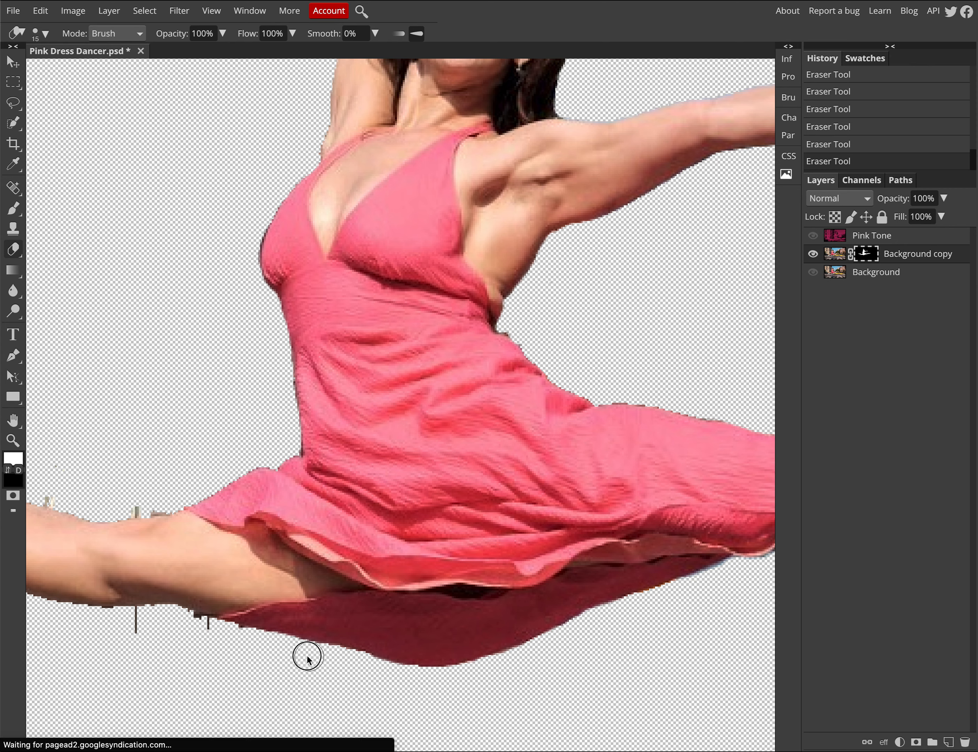
left_click_drag(234, 639, 201, 635)
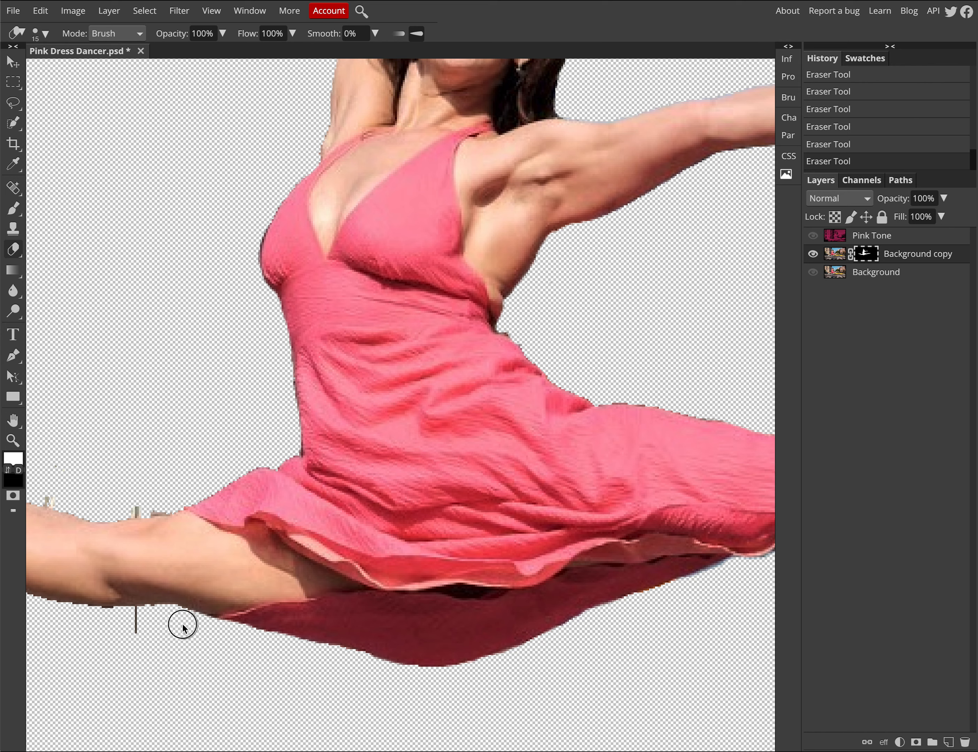
left_click_drag(147, 625, 100, 621)
left_click(14, 424)
Paint back the leg's lower edge, the heel and the shoe's underside on the mask.
left_click_drag(133, 558, 517, 552)
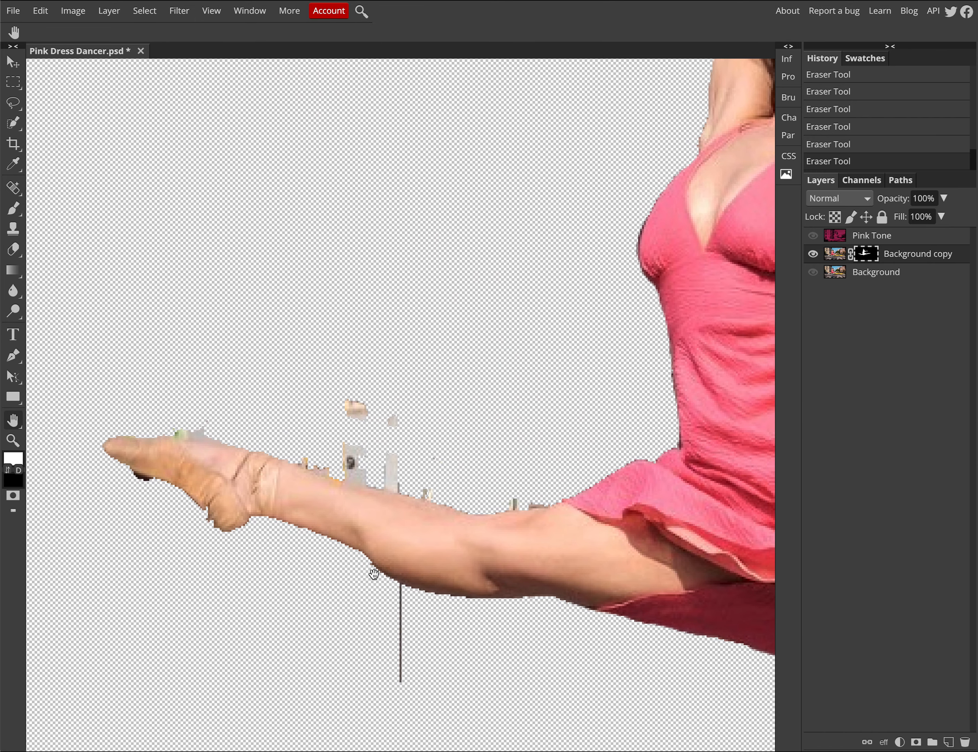
key("b")
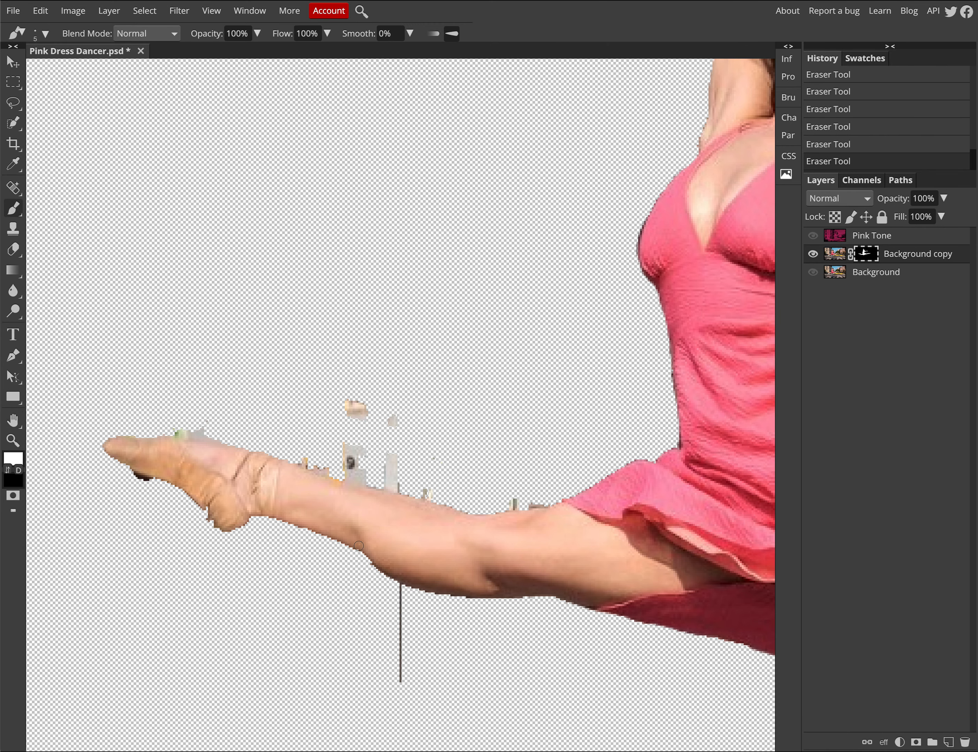
mouse_move(359, 544)
left_mouse_down()
mouse_move(413, 584)
mouse_move(581, 592)
left_mouse_up()
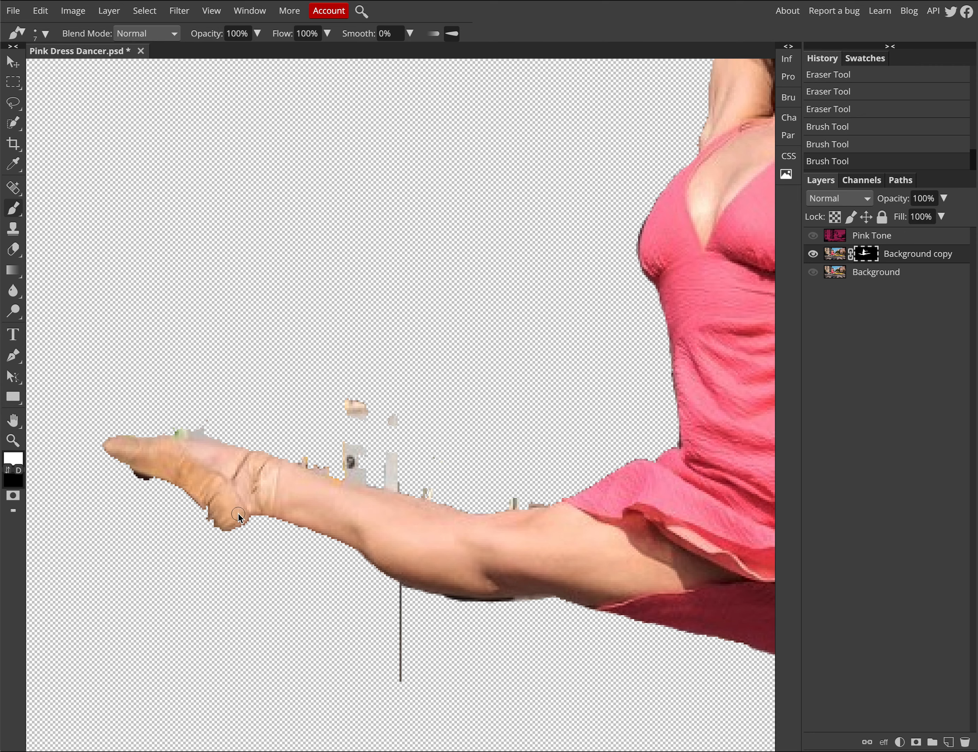
mouse_move(238, 515)
left_mouse_down()
mouse_move(220, 524)
mouse_move(196, 494)
mouse_move(213, 523)
mouse_move(193, 493)
mouse_move(162, 476)
left_mouse_up()
mouse_move(205, 512)
left_mouse_down()
mouse_move(115, 462)
mouse_move(109, 446)
mouse_move(101, 454)
mouse_move(108, 440)
mouse_move(175, 442)
left_mouse_up()
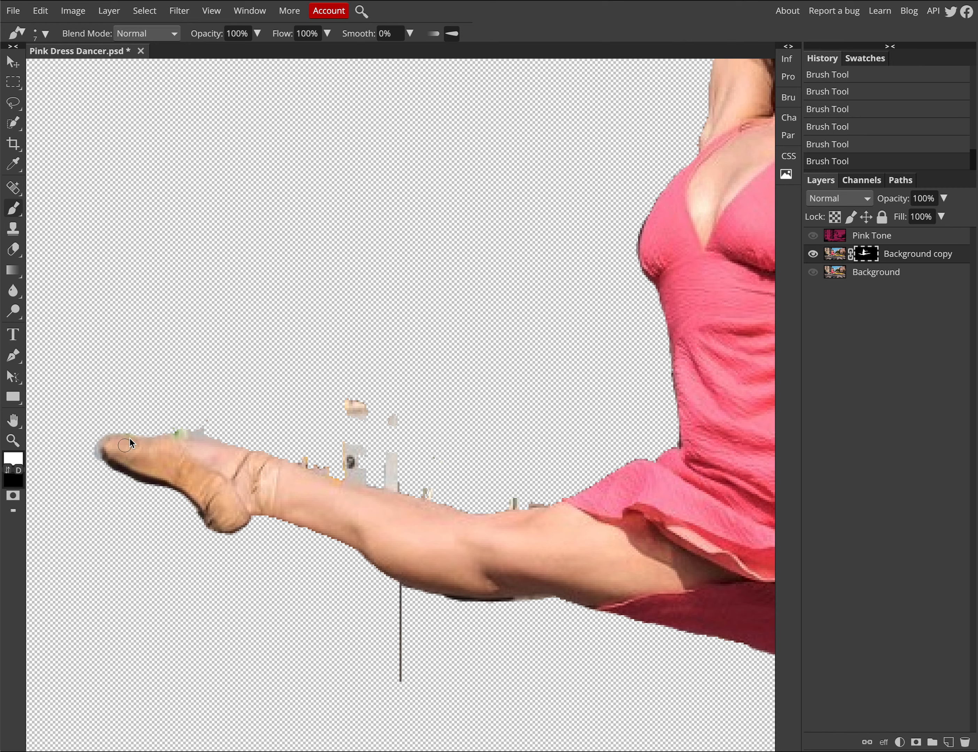
left_click(13, 172)
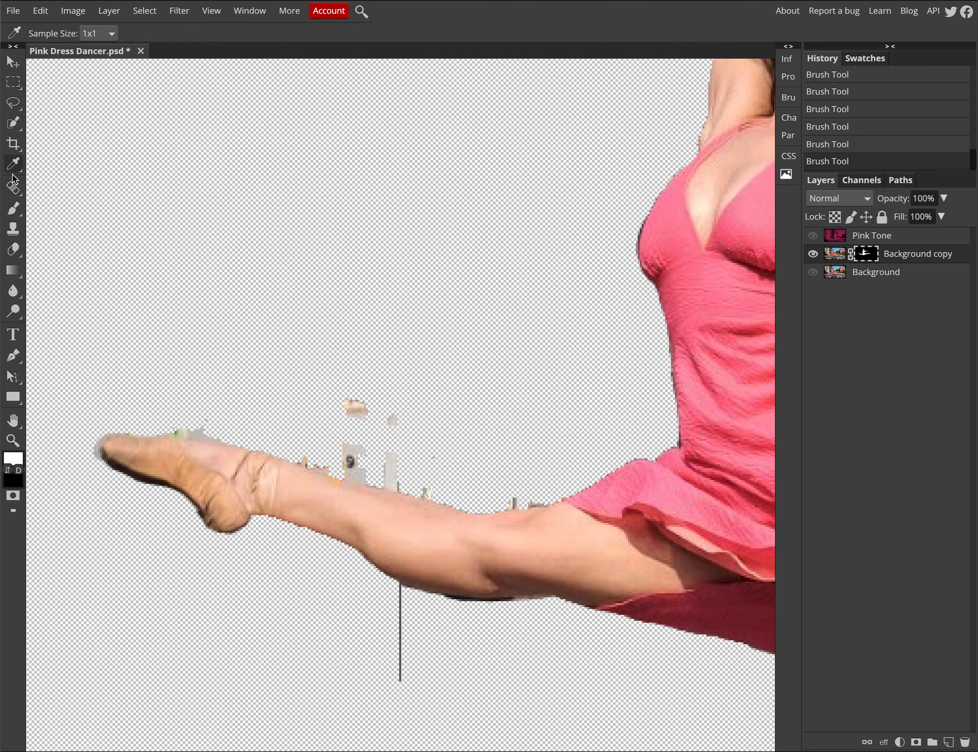
left_click(13, 103)
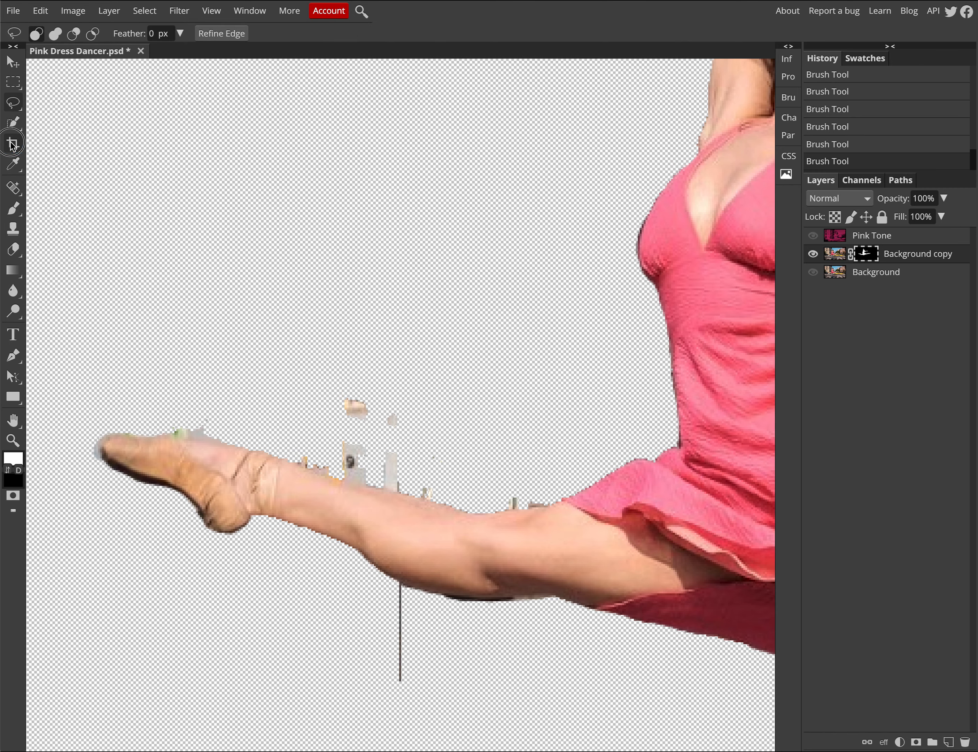
left_click(13, 144)
left_click(14, 129)
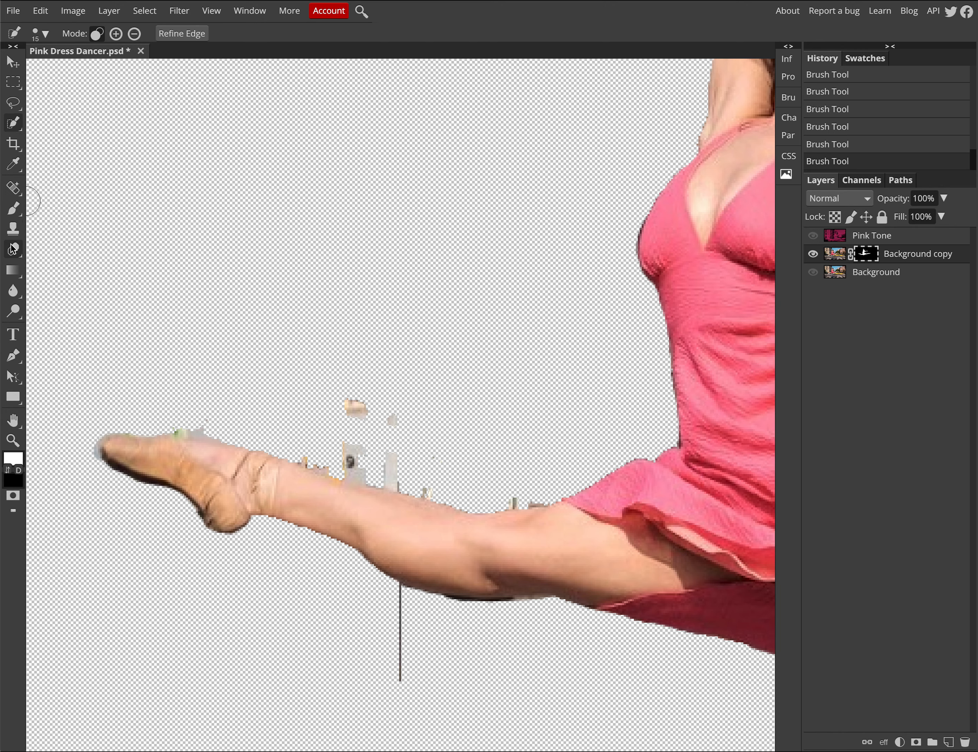
Erase leftover pixels above the shoe toe and ankle and grey specks along the leg's top.
left_click(13, 249)
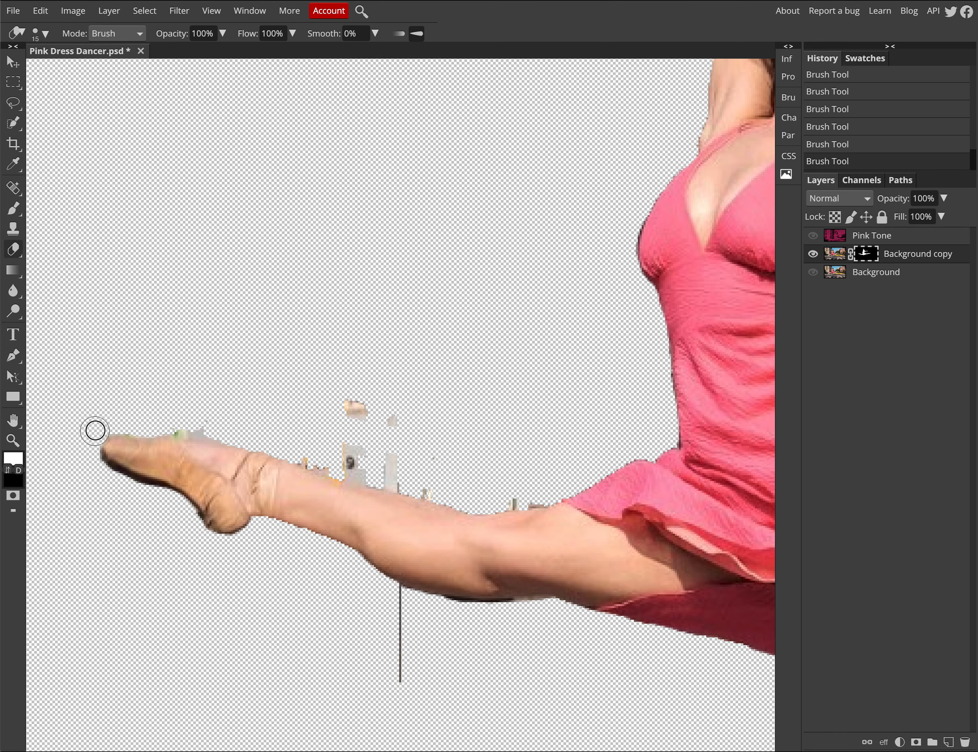
mouse_move(95, 431)
left_mouse_down()
mouse_move(195, 423)
mouse_move(231, 428)
mouse_move(185, 423)
mouse_move(258, 432)
left_mouse_up()
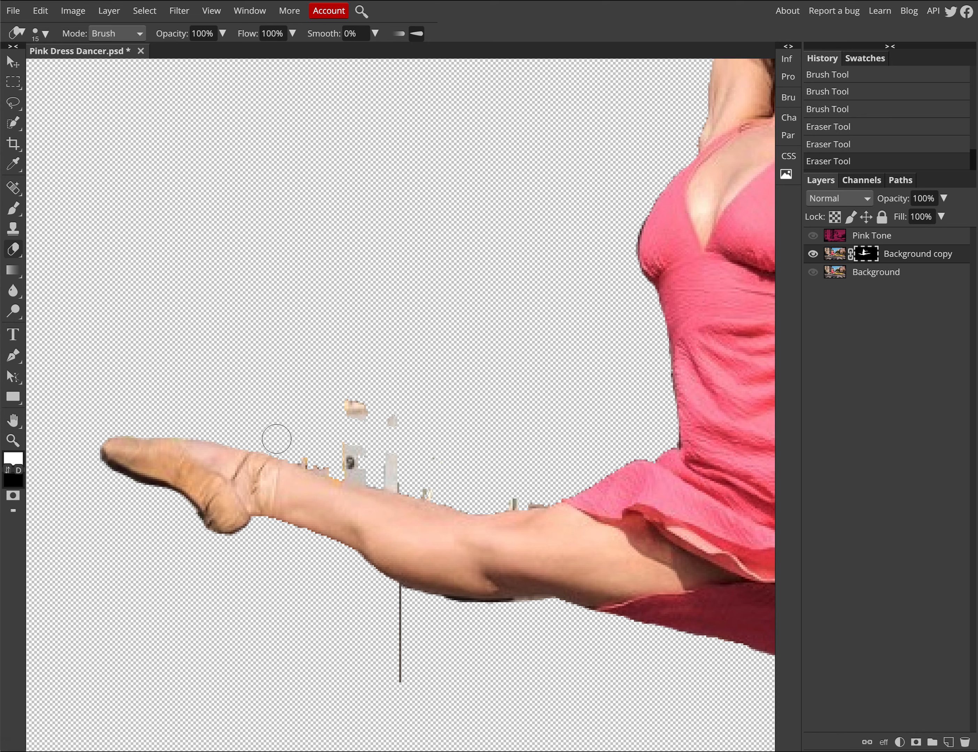
left_click_drag(321, 452, 362, 464)
mouse_move(343, 407)
left_mouse_down()
mouse_move(389, 422)
mouse_move(363, 445)
mouse_move(424, 460)
mouse_move(356, 445)
mouse_move(357, 455)
mouse_move(440, 485)
mouse_move(279, 440)
left_mouse_up()
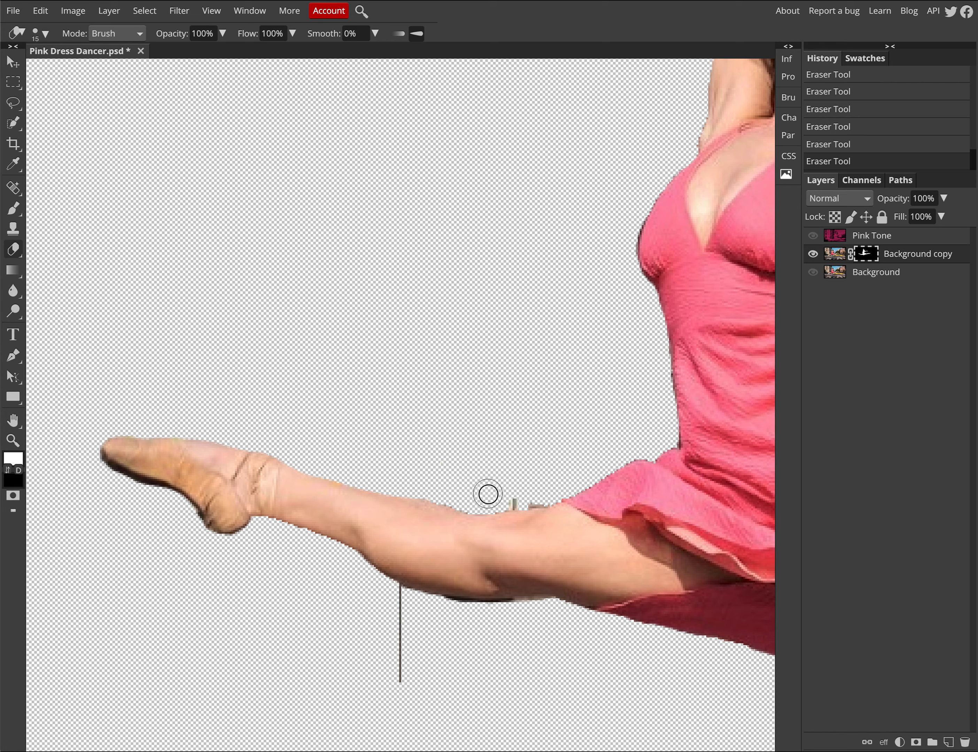
left_click_drag(488, 494, 550, 491)
scroll(678, 447, "down", 1)
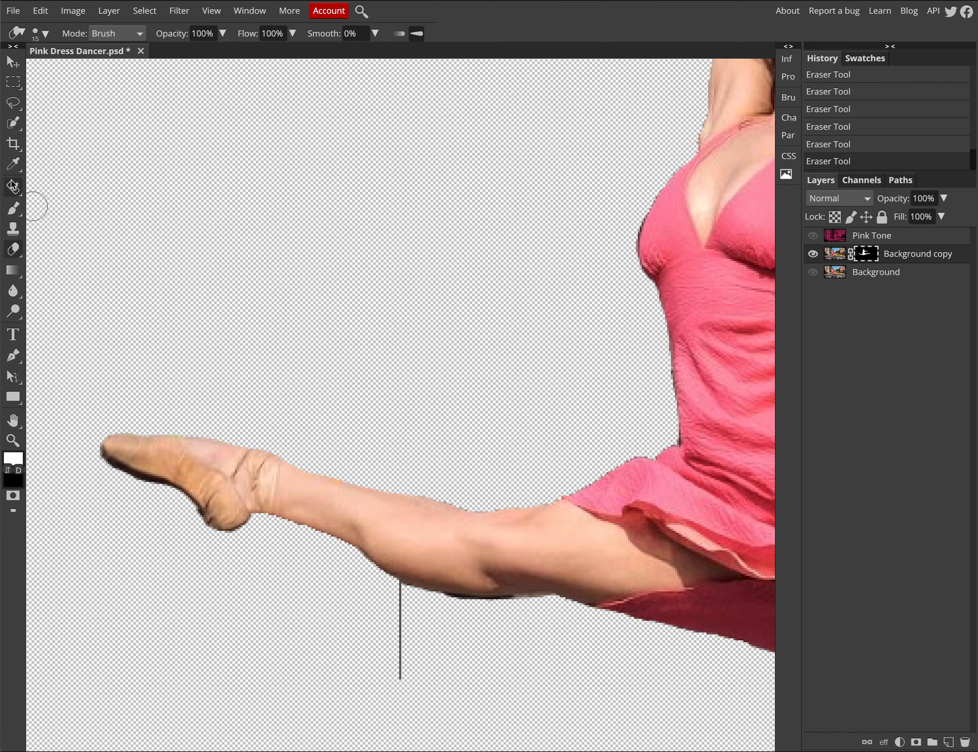
Restore the lower leg's upper edge, then erase the yellow ankle spot and the thin line below the calf.
left_click(9, 214)
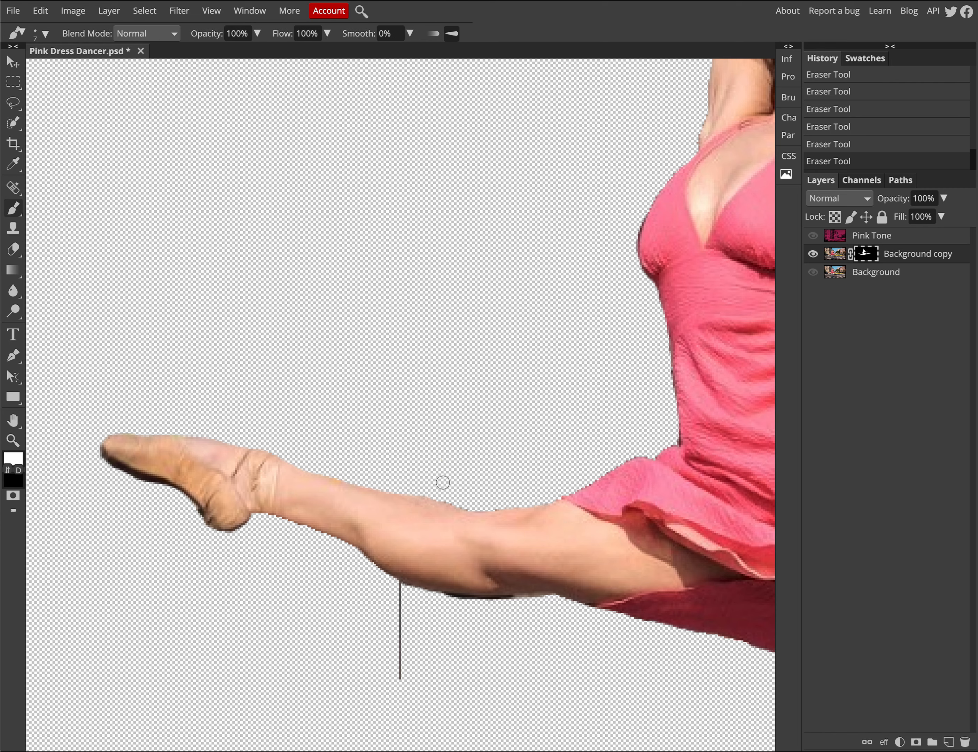
scroll(393, 480, "down", 1)
left_click_drag(283, 467, 439, 509)
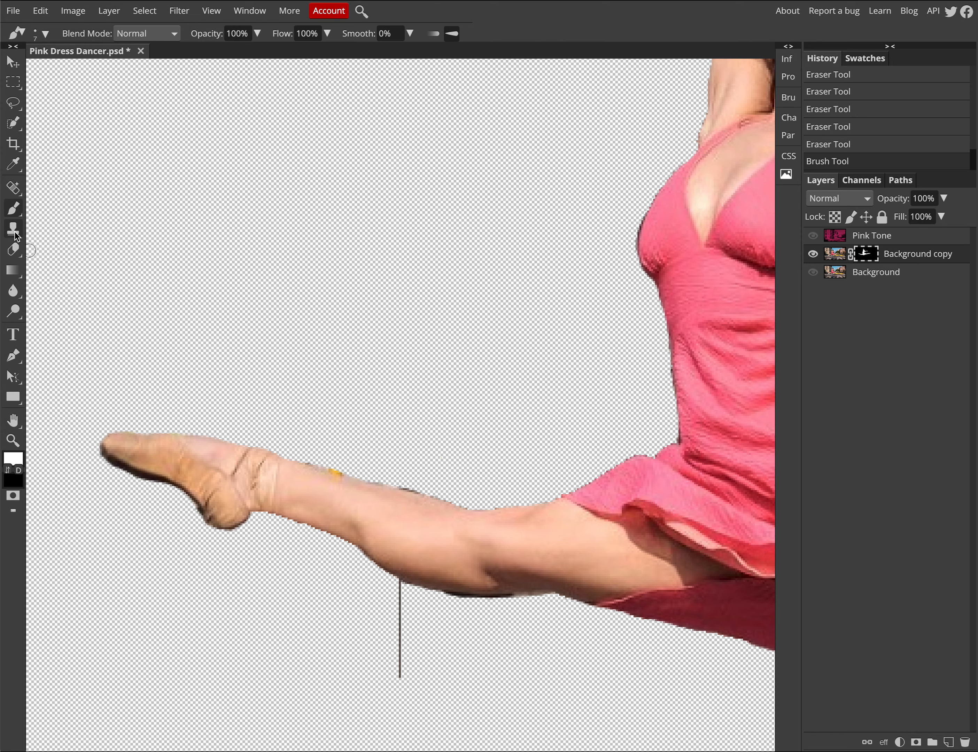
left_click(23, 254)
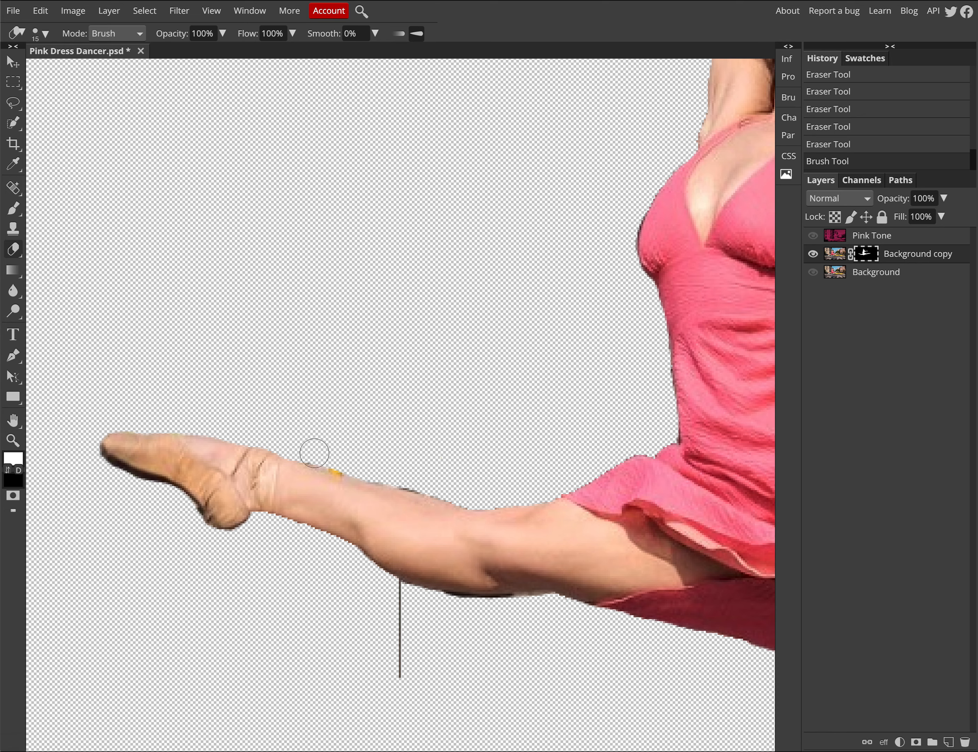
left_click_drag(325, 456, 471, 494)
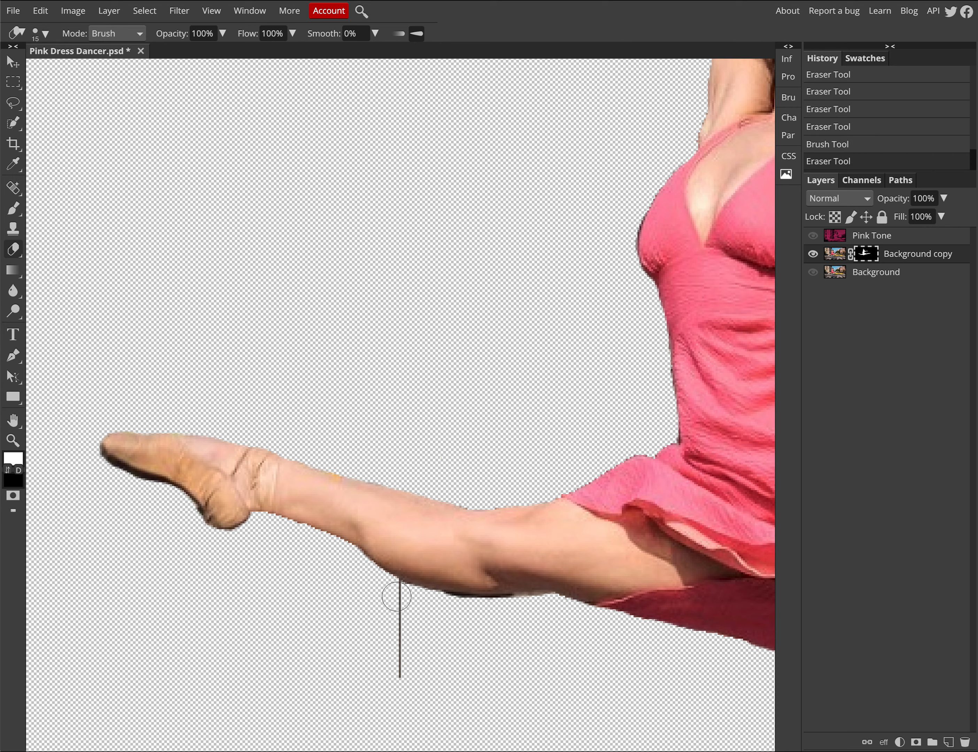
left_click_drag(396, 597, 396, 686)
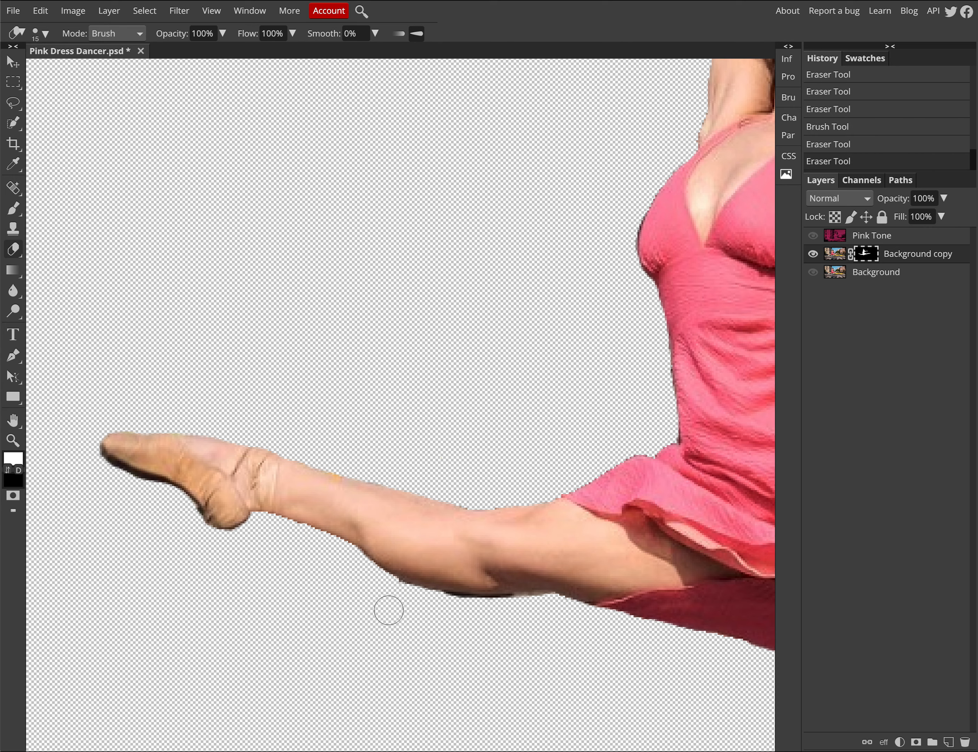
left_click(393, 593)
mouse_move(448, 607)
left_mouse_down()
mouse_move(550, 608)
mouse_move(428, 609)
left_mouse_up()
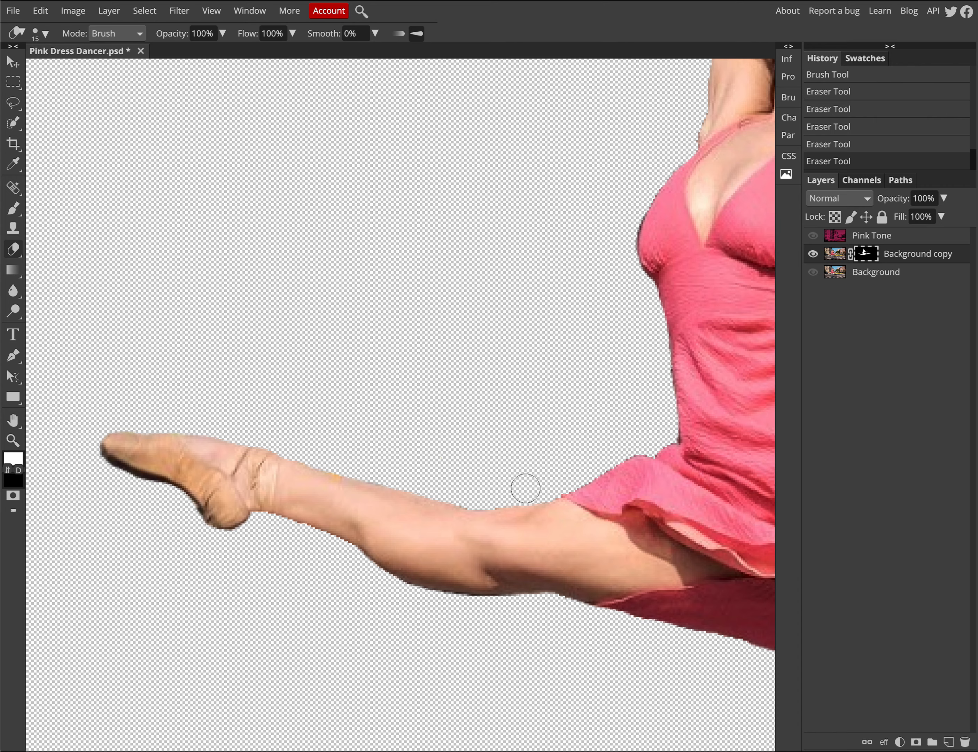
Zoom out and fit Pink Dress Dancer.psd on screen to show the whole dancer cutout.
scroll(501, 516, "down", 6)
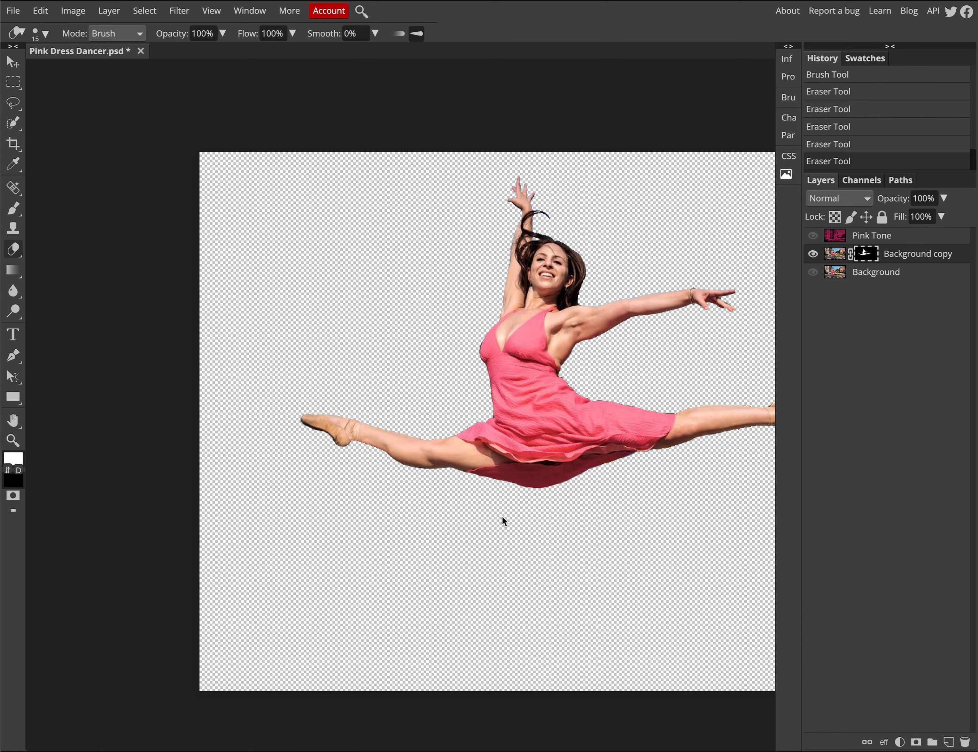
scroll(502, 516, "down", 2)
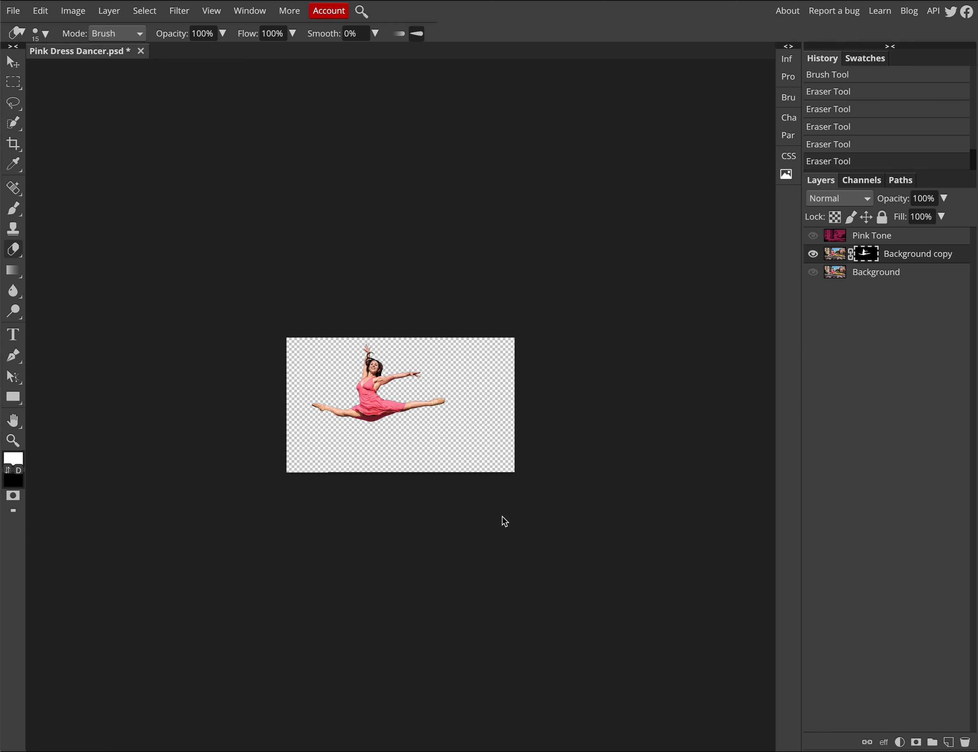
scroll(504, 521, "down", 4)
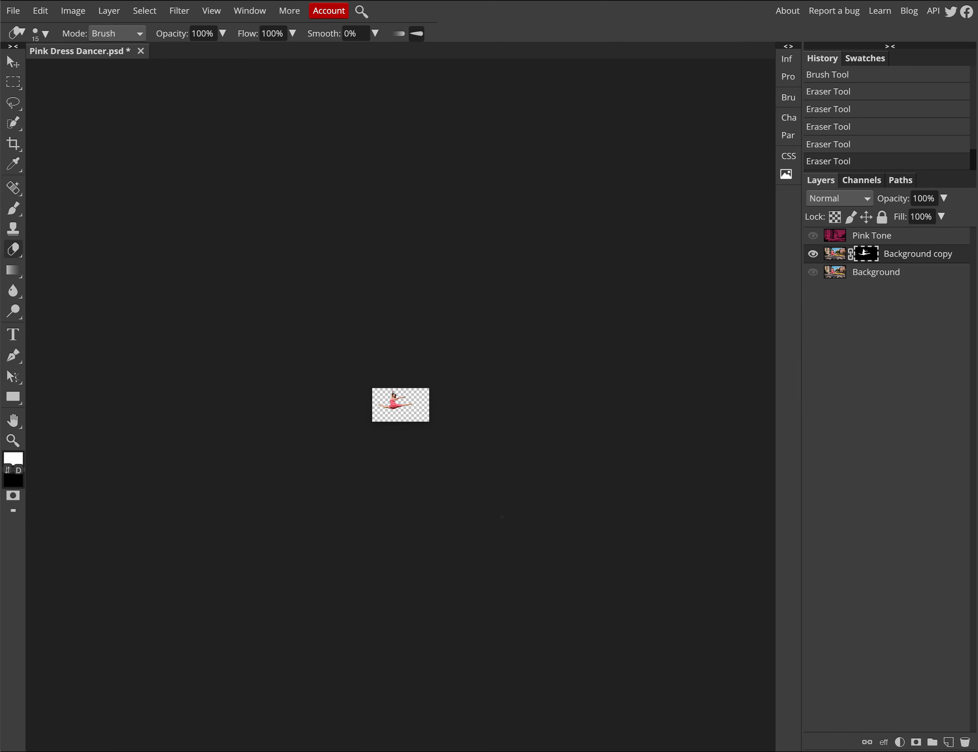
key("ctrl+0")
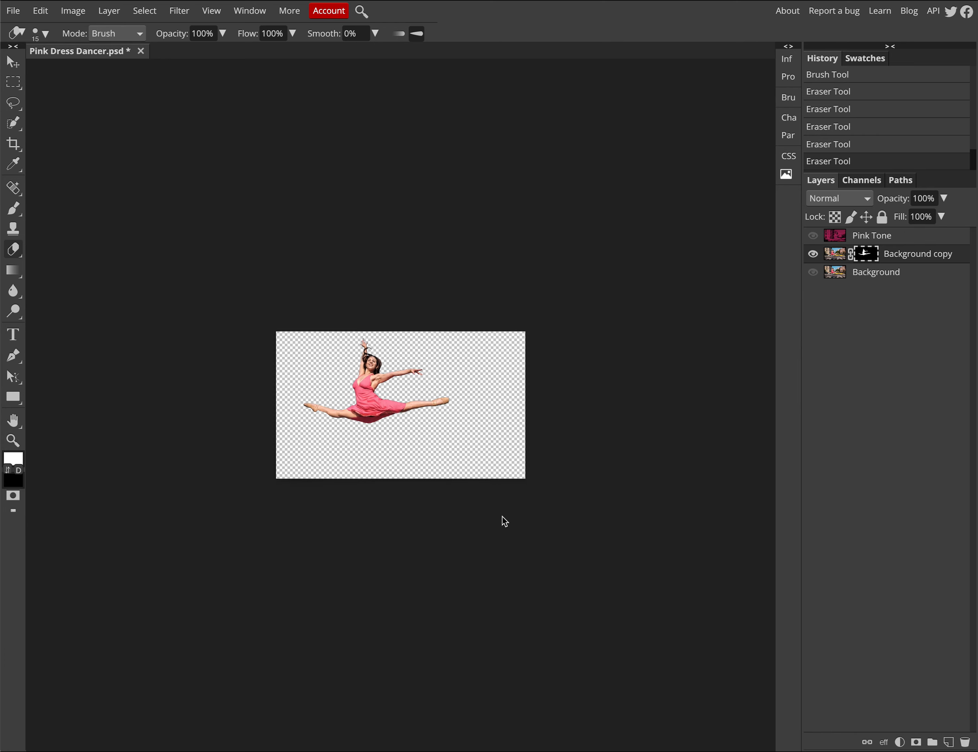
scroll(502, 517, "down", 3)
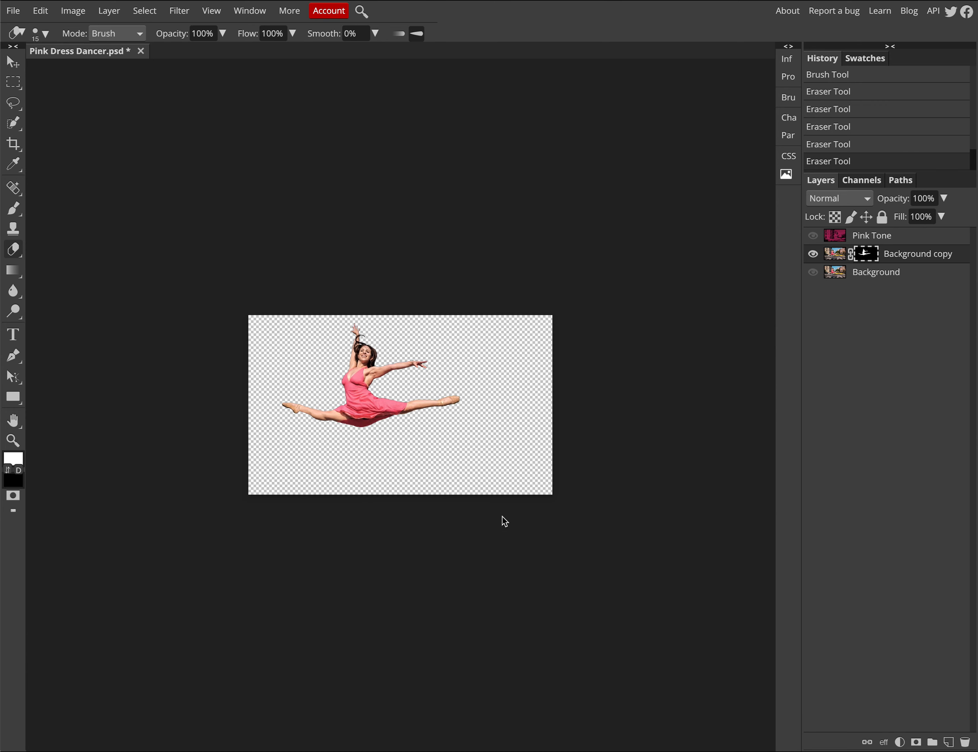
key("ctrl+0")
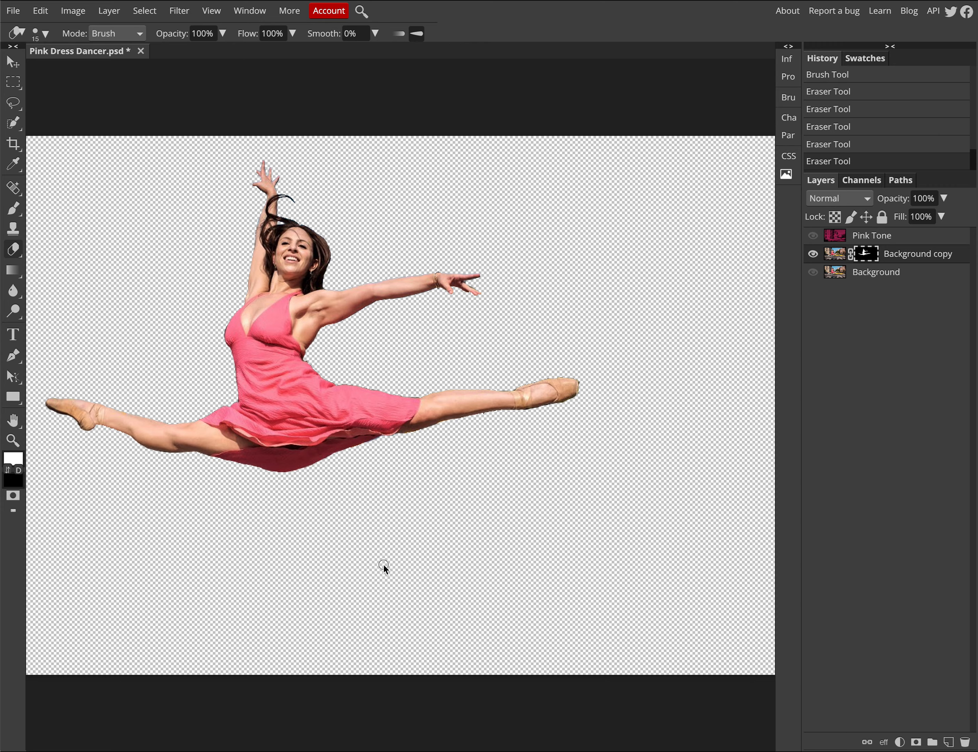
scroll(383, 565, "down", 1)
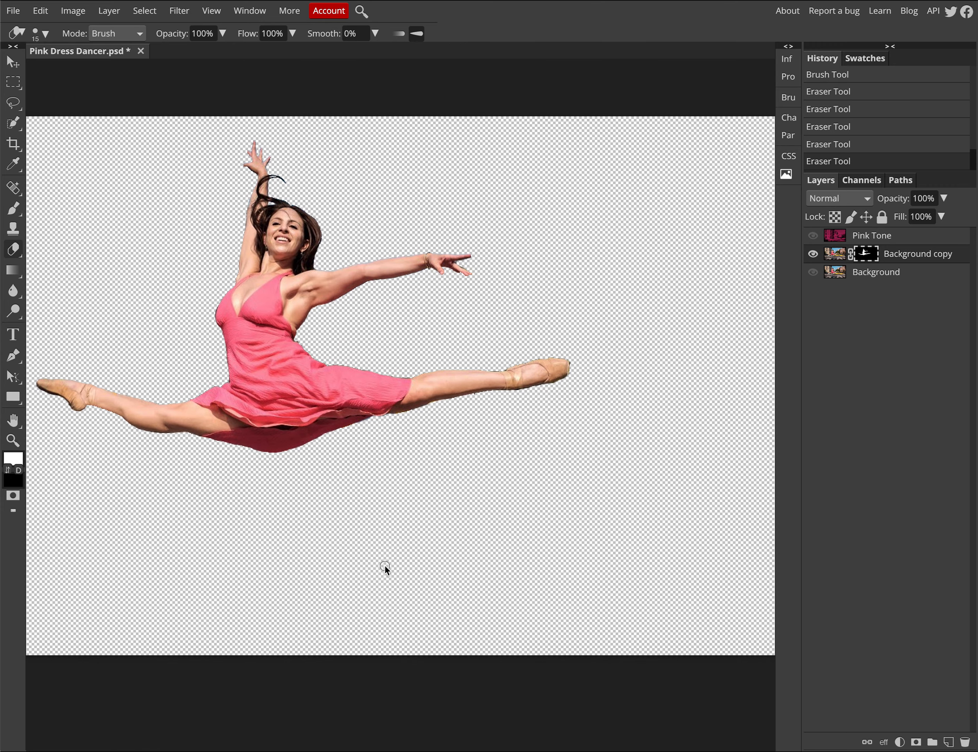
scroll(385, 566, "down", 1)
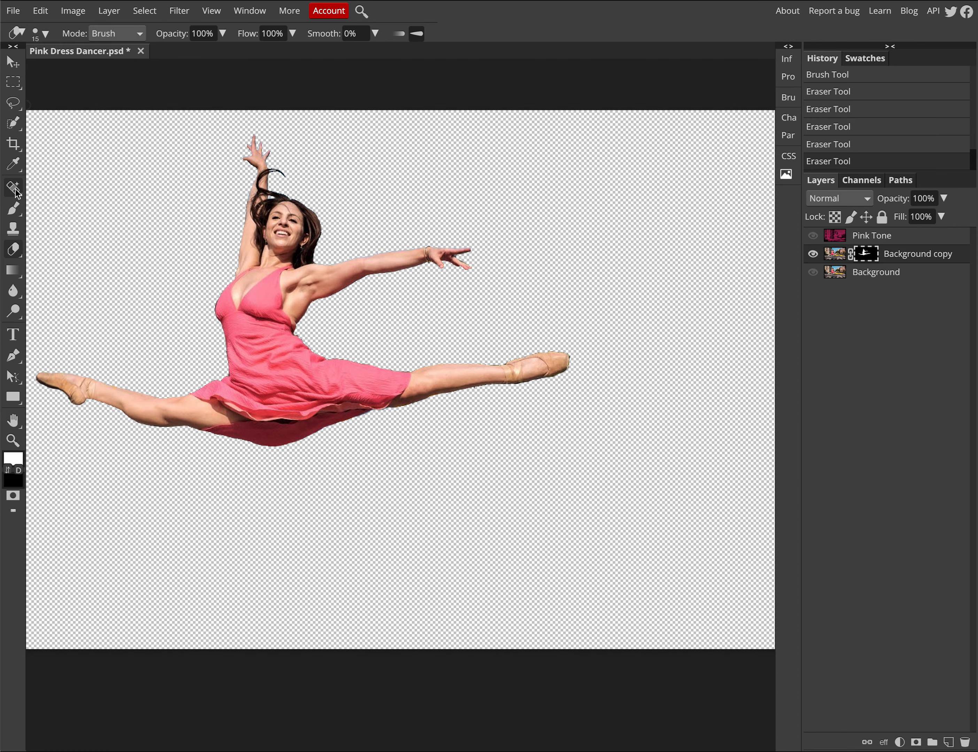
left_click(13, 334)
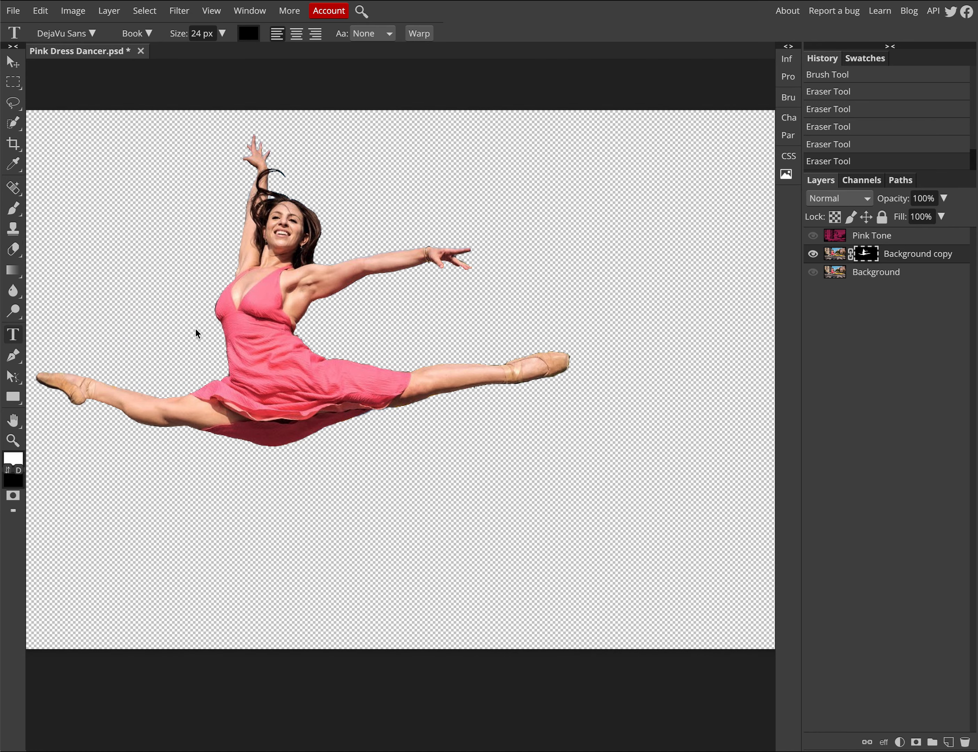
Add an OMAR text layer above the raised arm and place a duplicate offset lower-right.
scroll(450, 440, "down", 1)
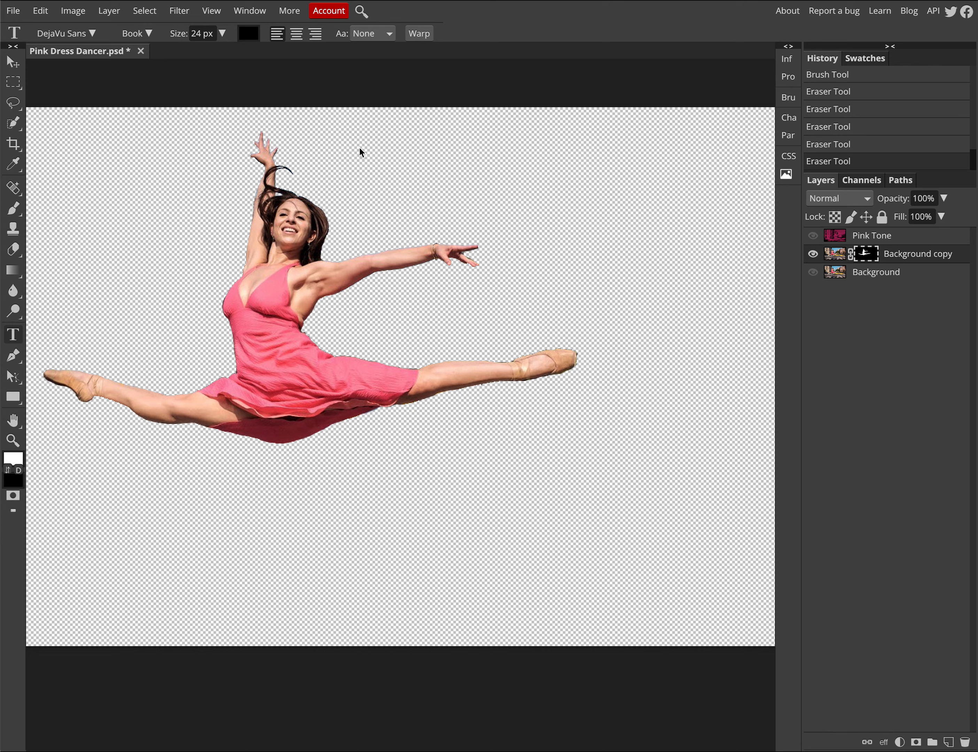
left_click_drag(350, 147, 551, 231)
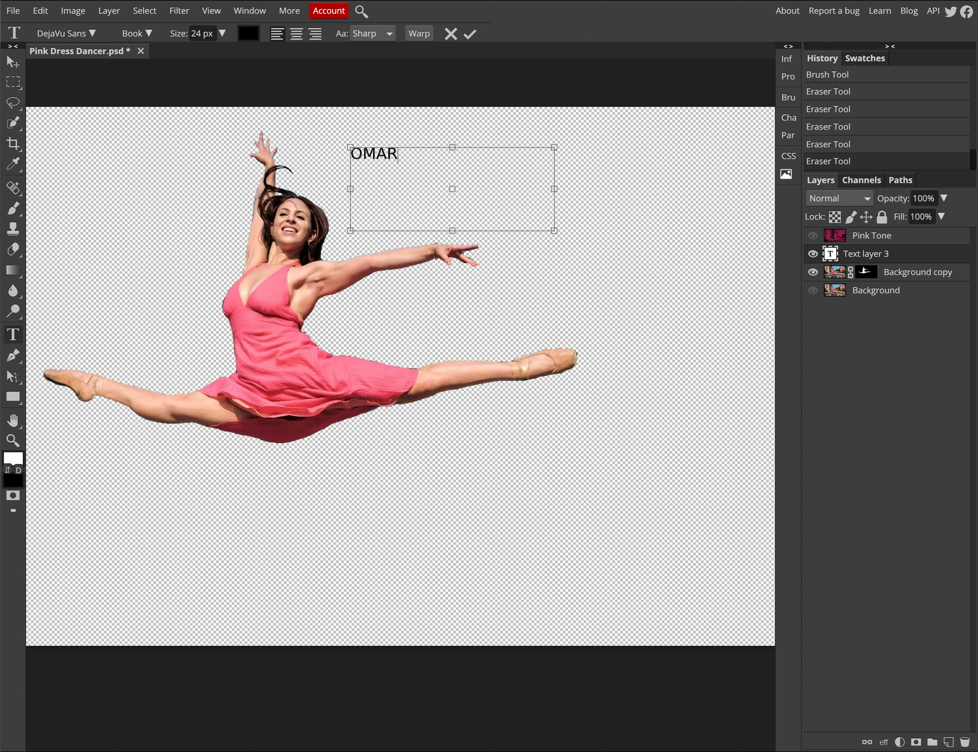
type("OMAR")
left_click(13, 61)
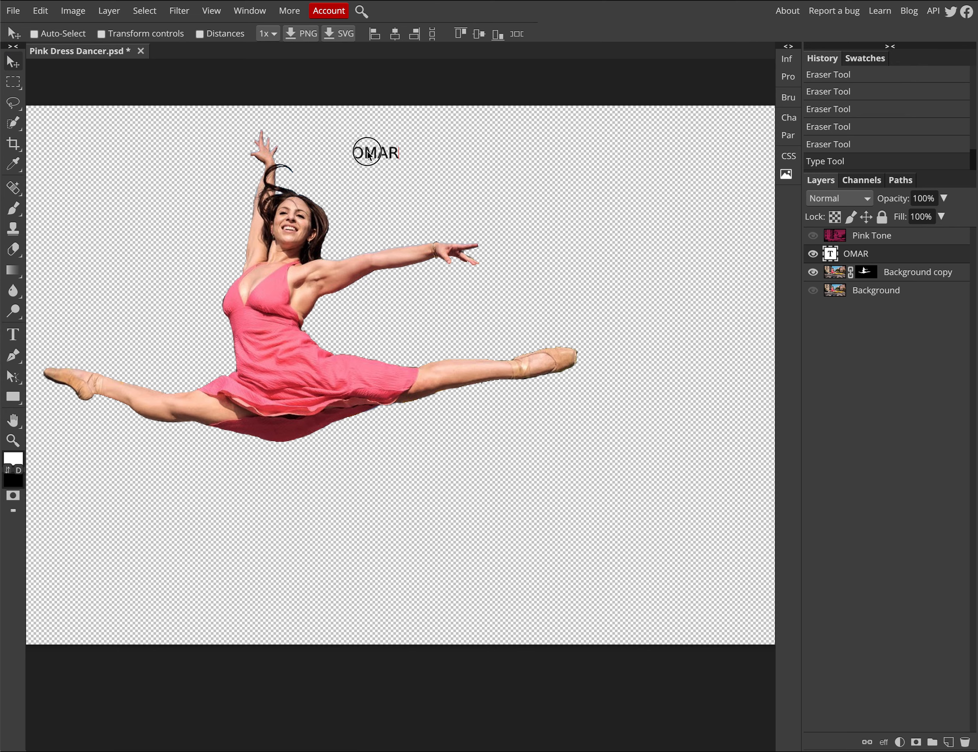
left_click_drag(365, 152, 370, 150)
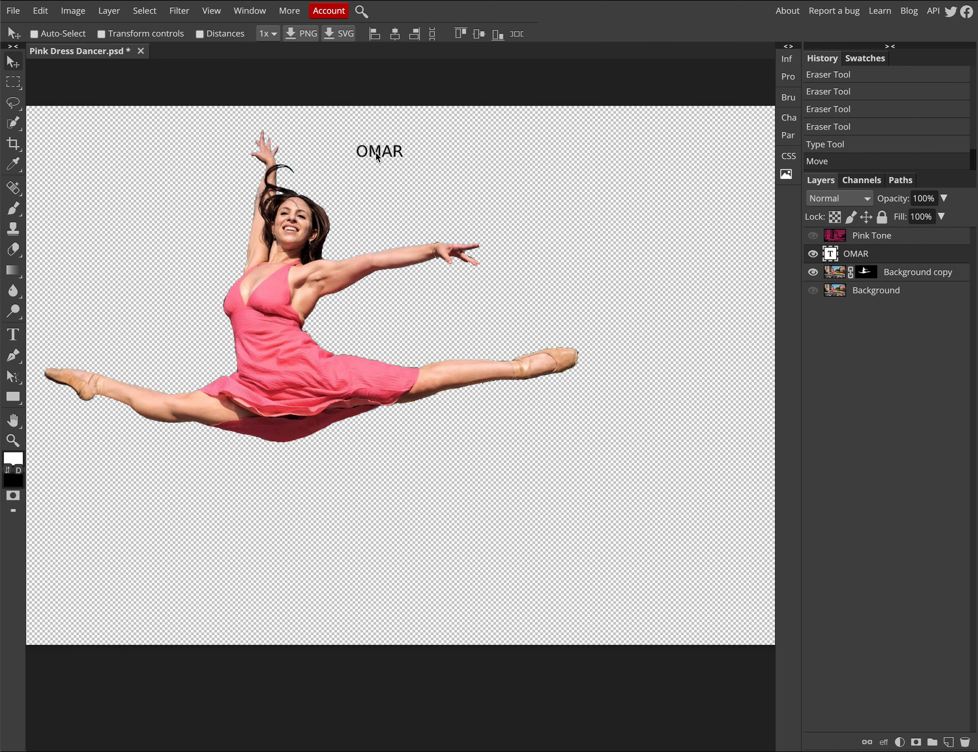
left_click_drag(375, 153, 401, 179)
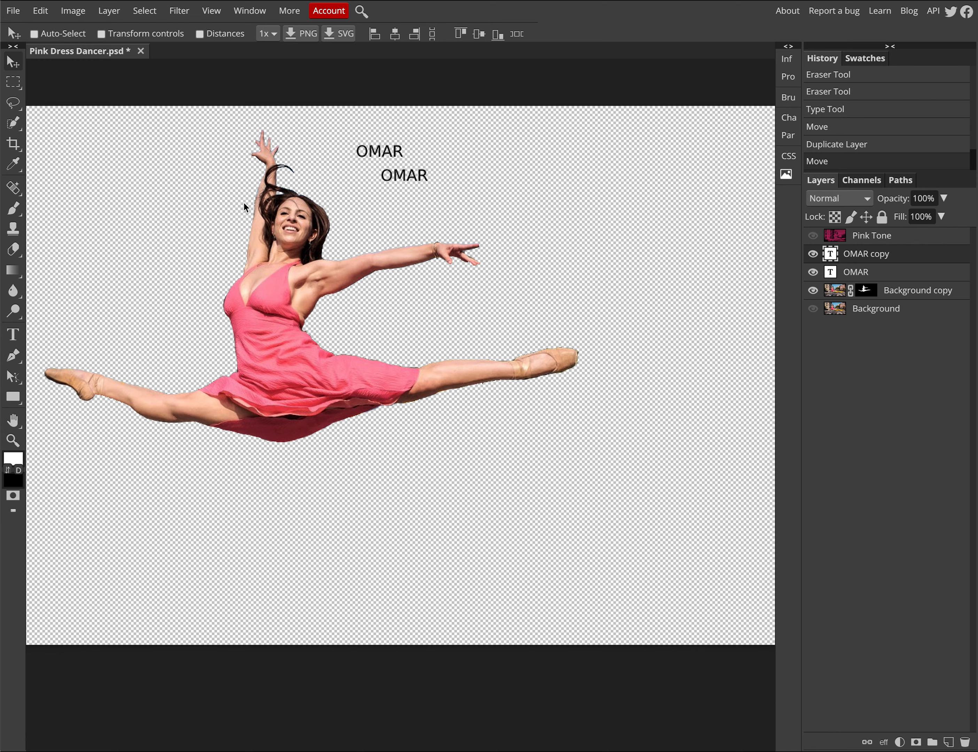
Retype the copied OMAR text layer as 'Z.'.
left_click(12, 335)
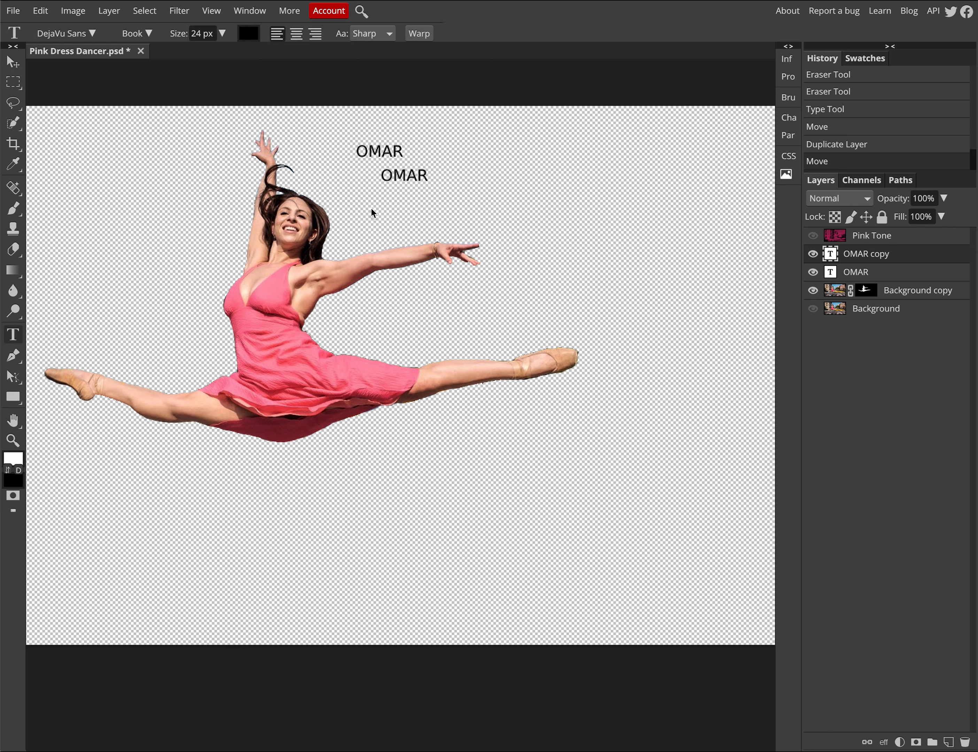
left_click(395, 177)
type("Z.")
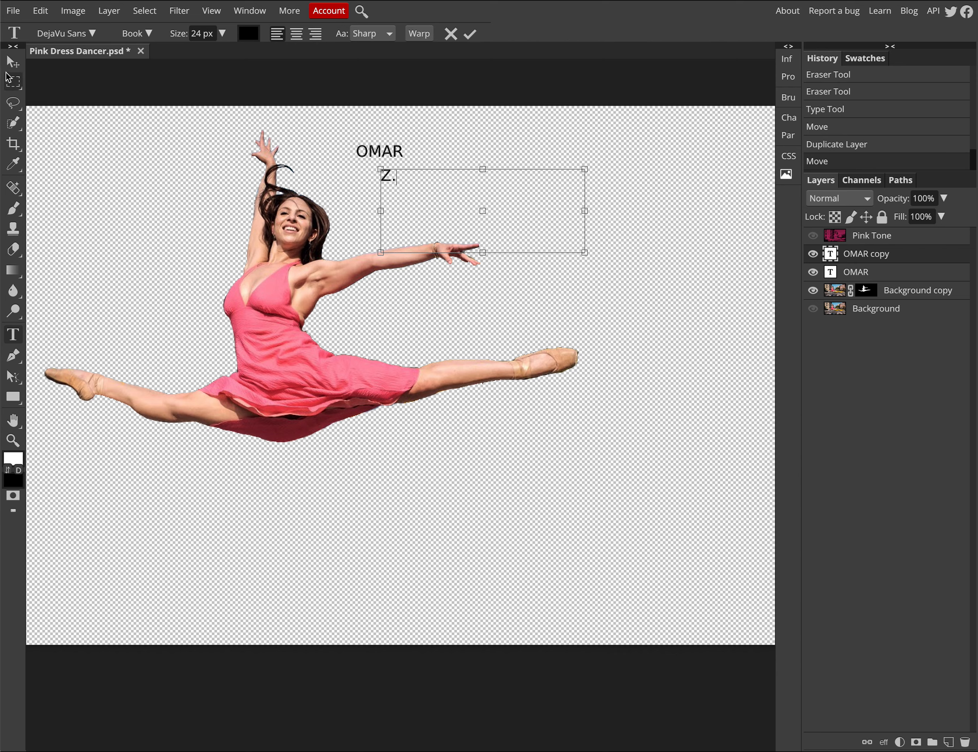
left_click(12, 61)
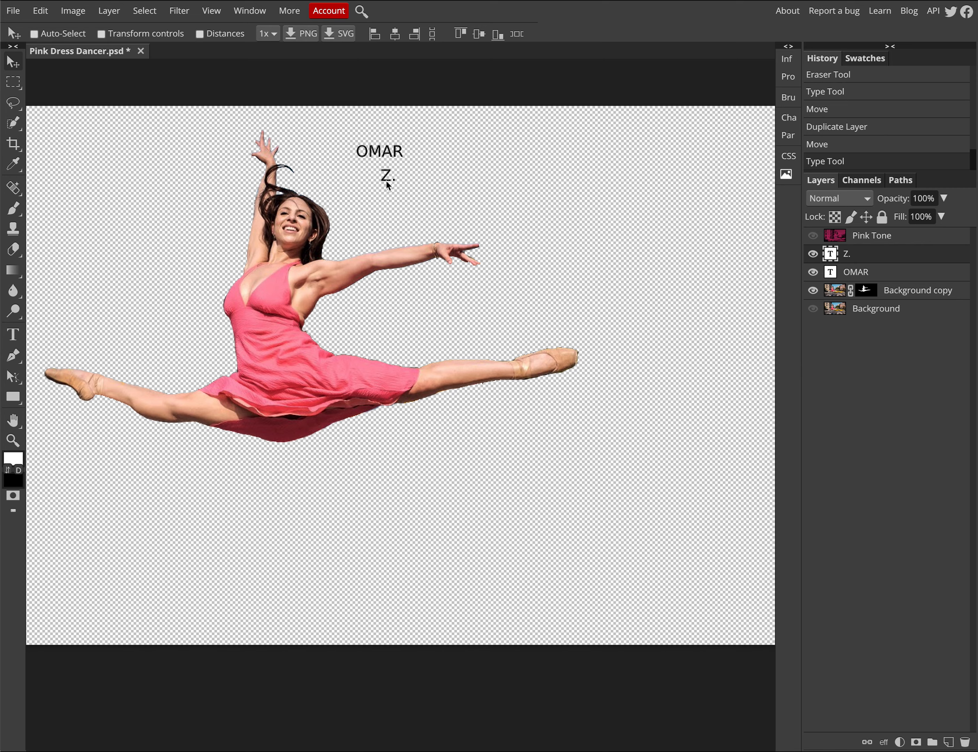
Duplicate the Z. text down and to the right and retype the copy as 'ROBLES'.
left_click_drag(387, 180, 425, 206)
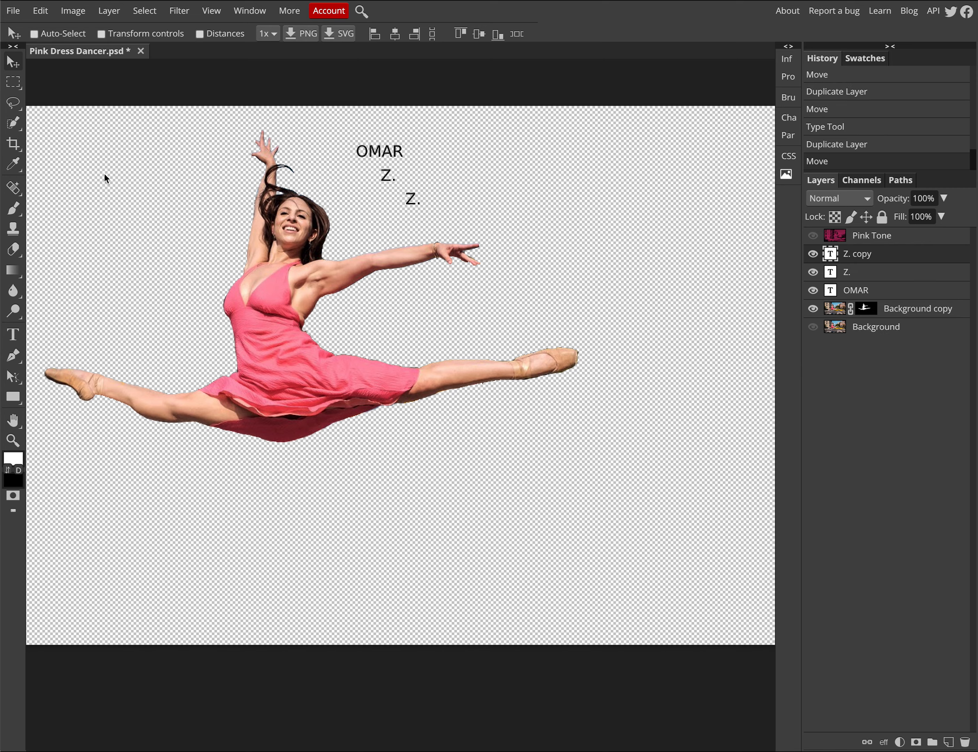
left_click(13, 334)
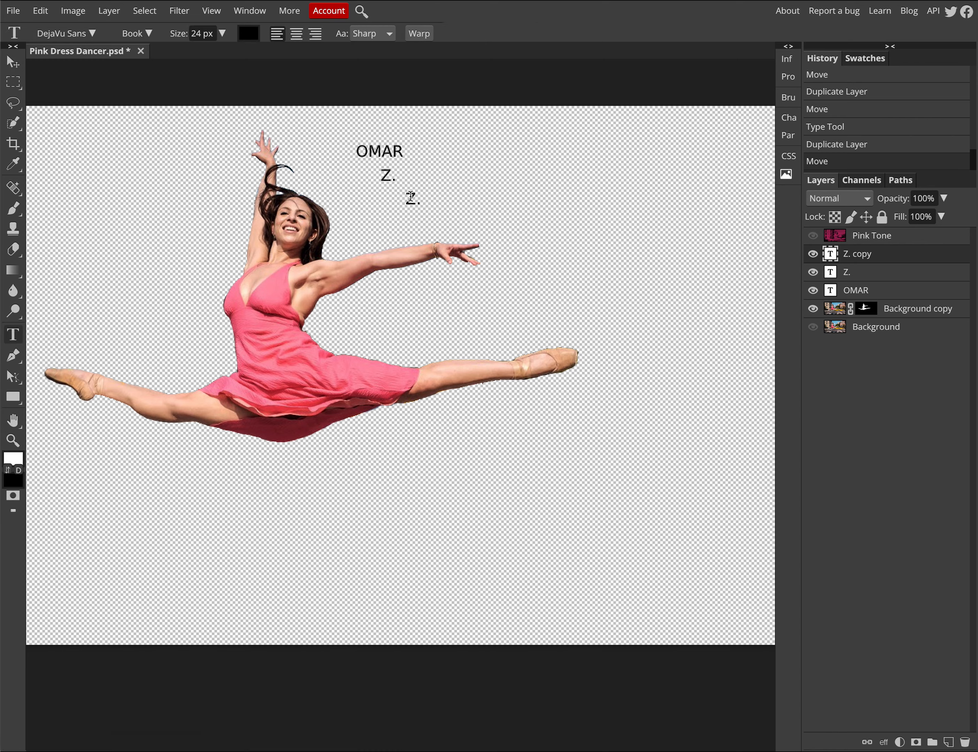
left_click(410, 197)
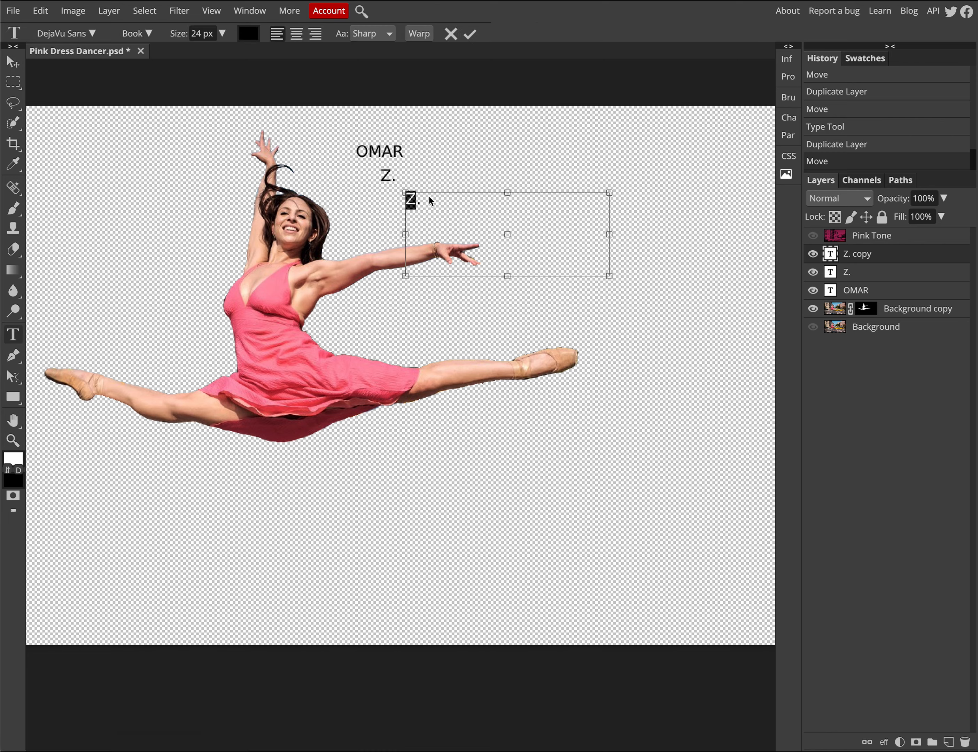
type("ROBLES")
left_click(12, 61)
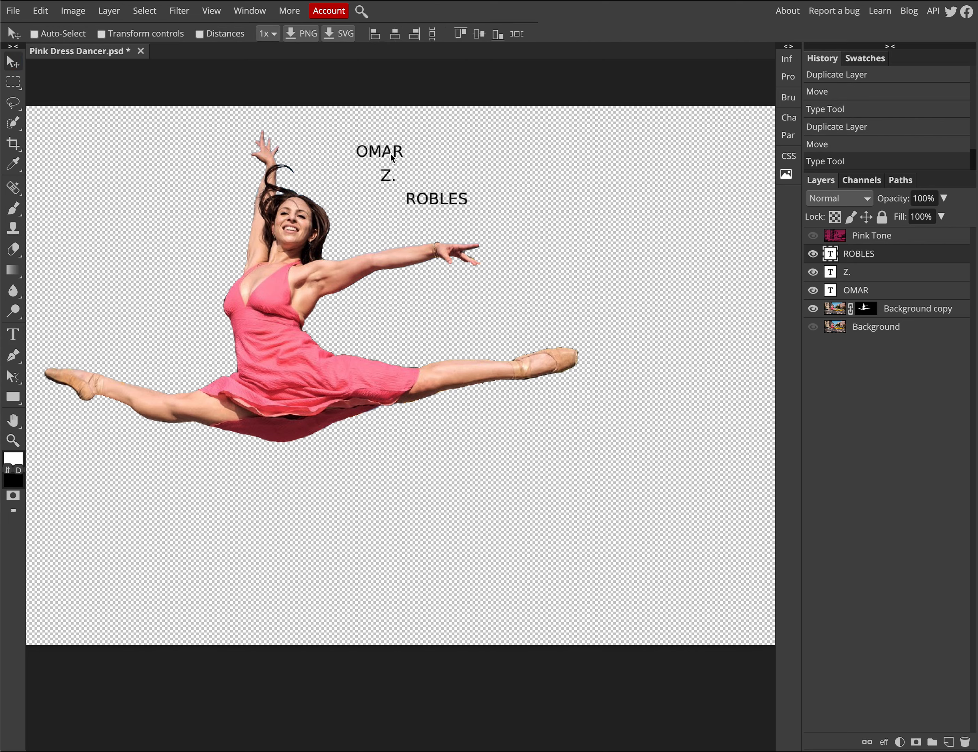
Position ROBLES just under Z. and move OMAR left into a diagonal stagger.
mouse_move(390, 153)
left_mouse_down()
mouse_move(377, 154)
mouse_move(394, 154)
left_mouse_up()
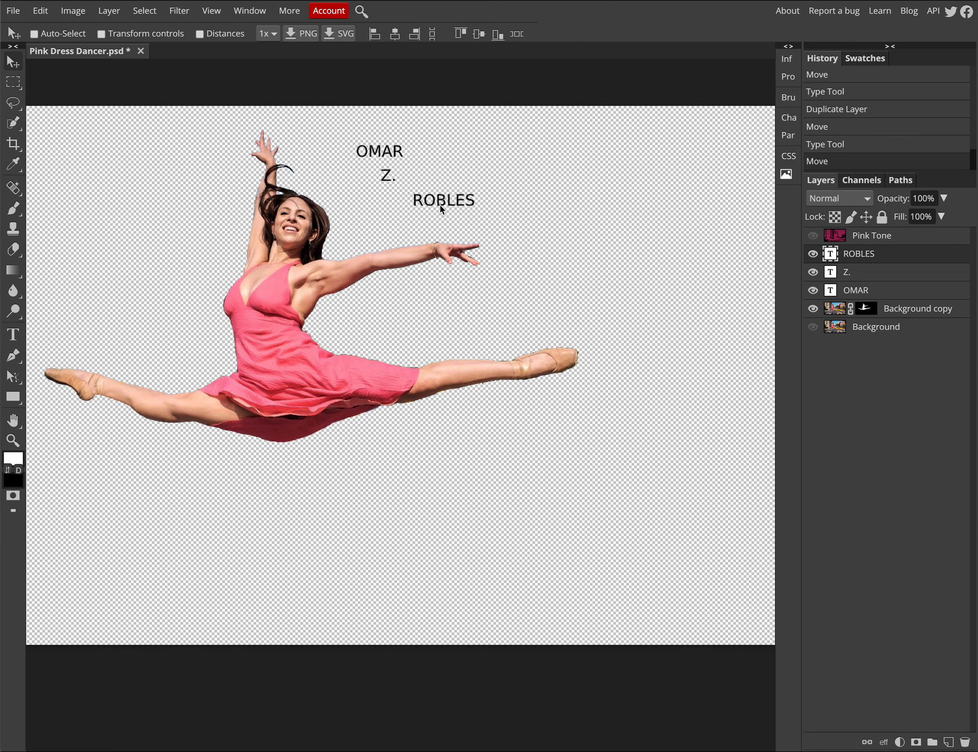
left_click_drag(433, 201, 398, 207)
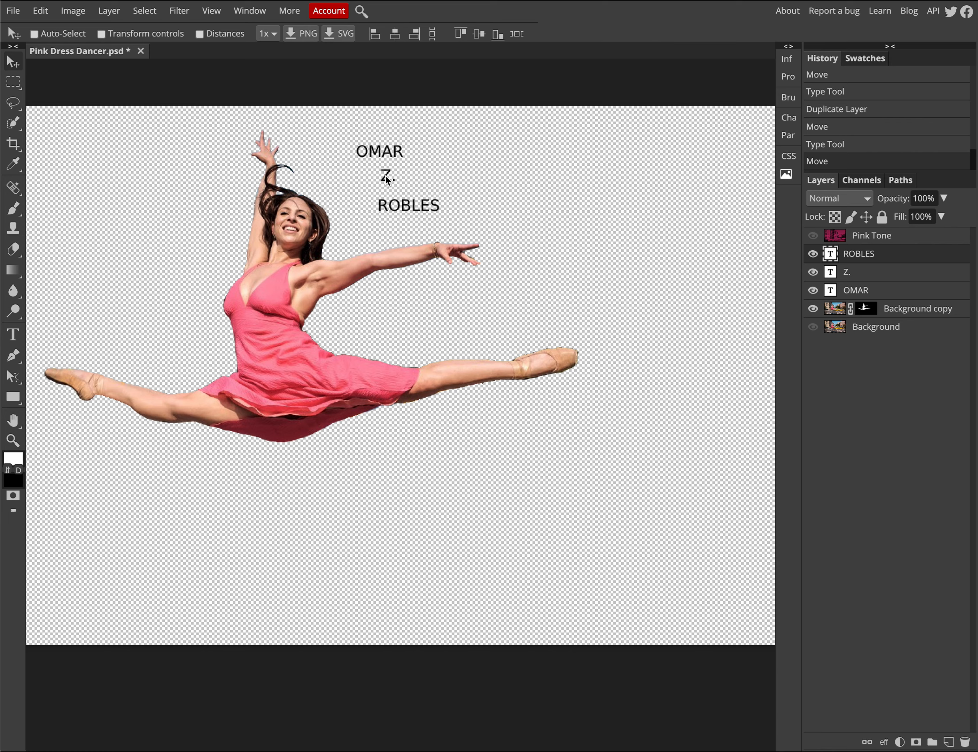
mouse_move(386, 175)
left_mouse_down()
mouse_move(350, 175)
mouse_move(385, 174)
left_mouse_up()
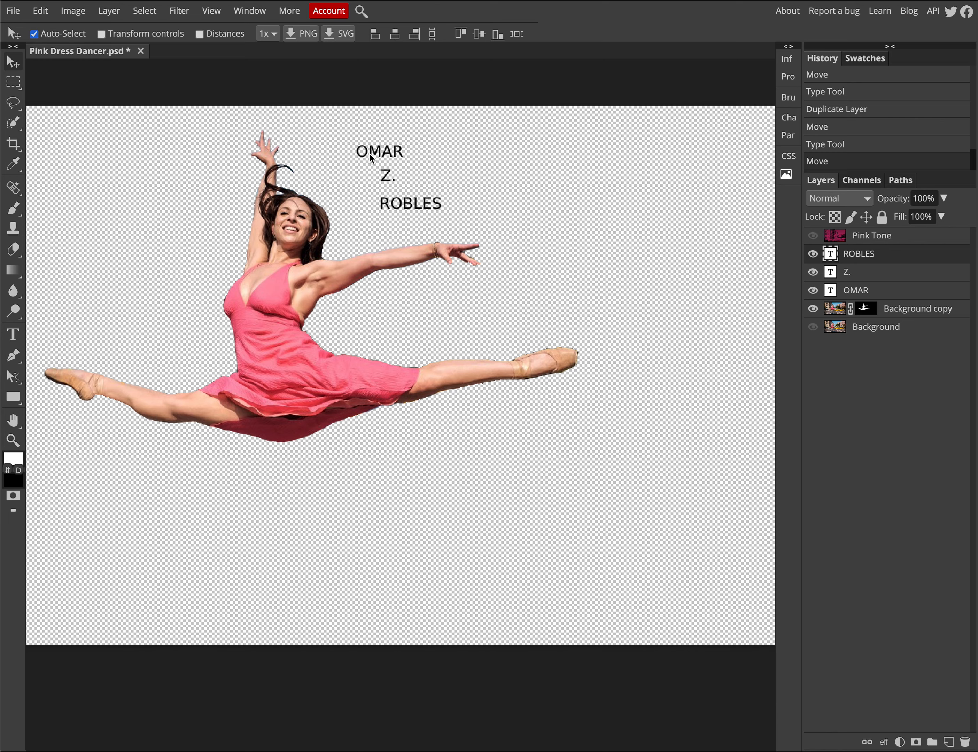
left_click_drag(370, 154, 381, 181)
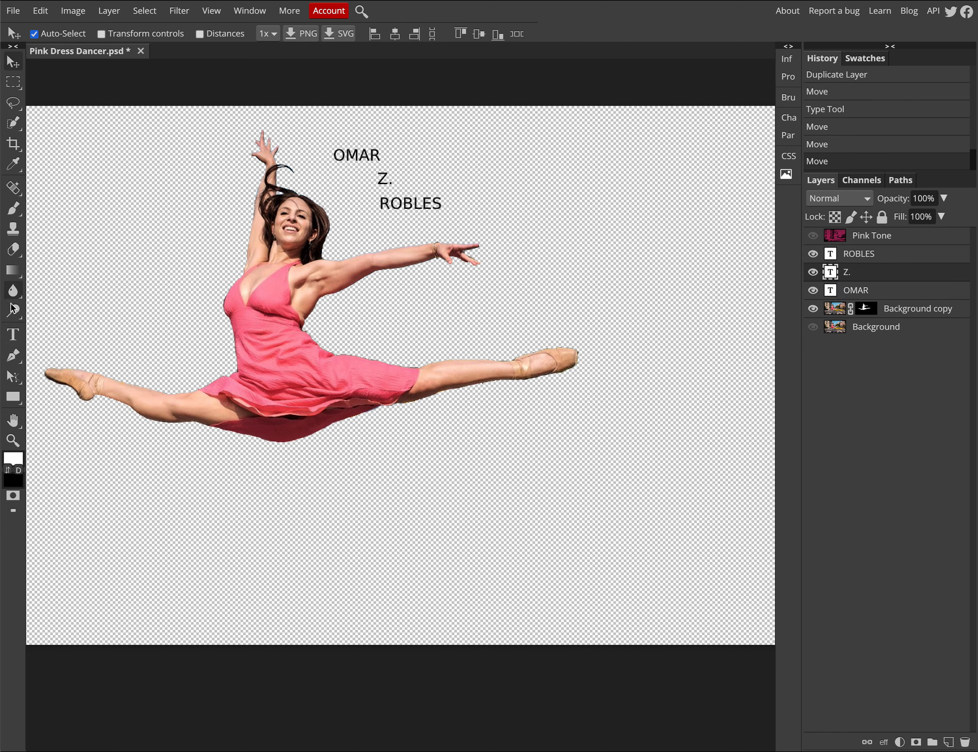
Set the OMAR text in the Denk One font at 71 px.
left_click(12, 335)
left_click(347, 157)
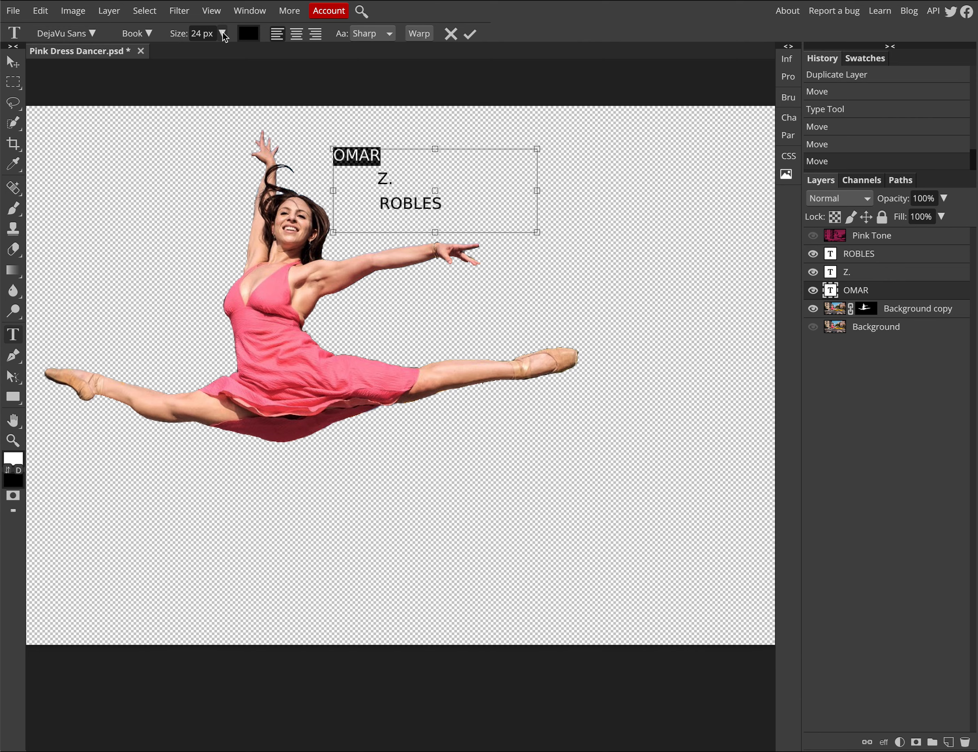
left_click(94, 33)
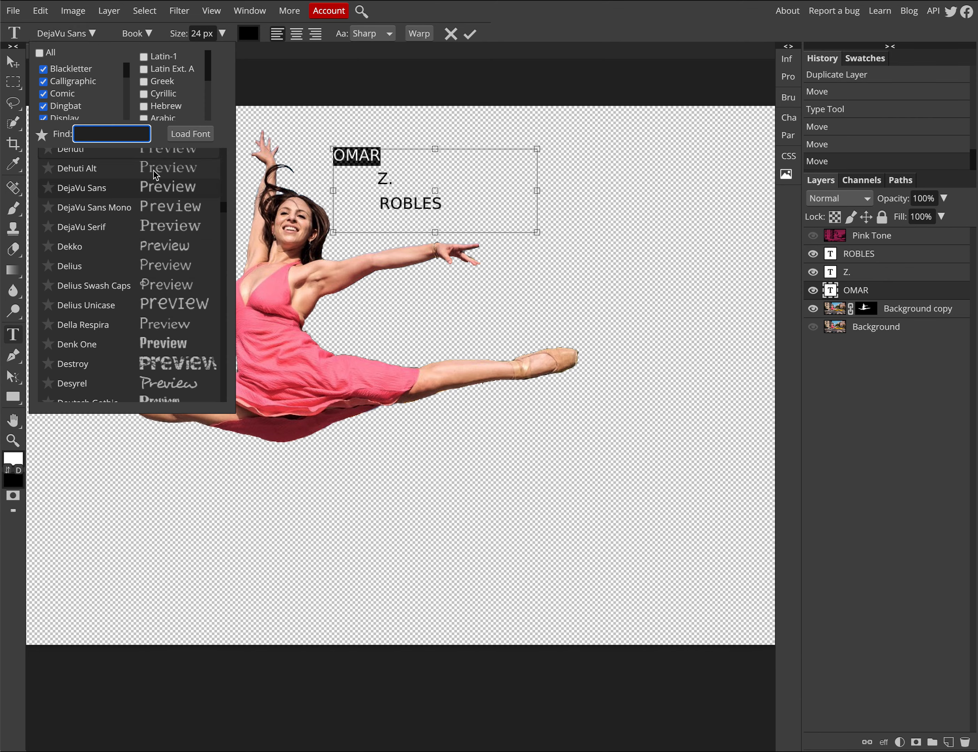
scroll(163, 241, "down", 3)
scroll(162, 239, "up", 2)
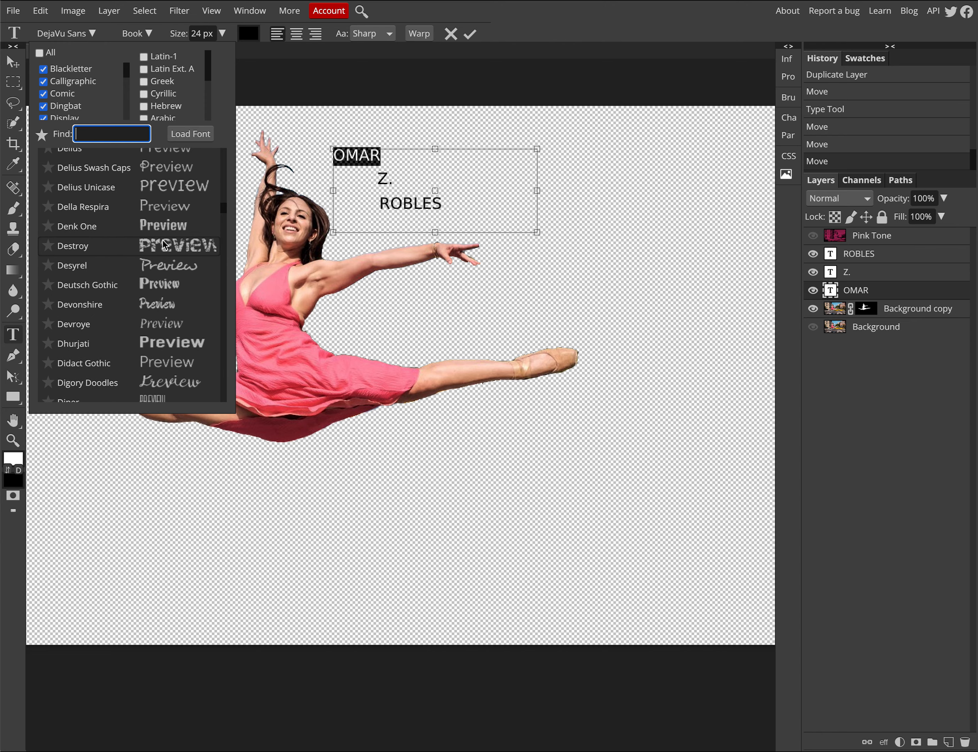
left_click(162, 229)
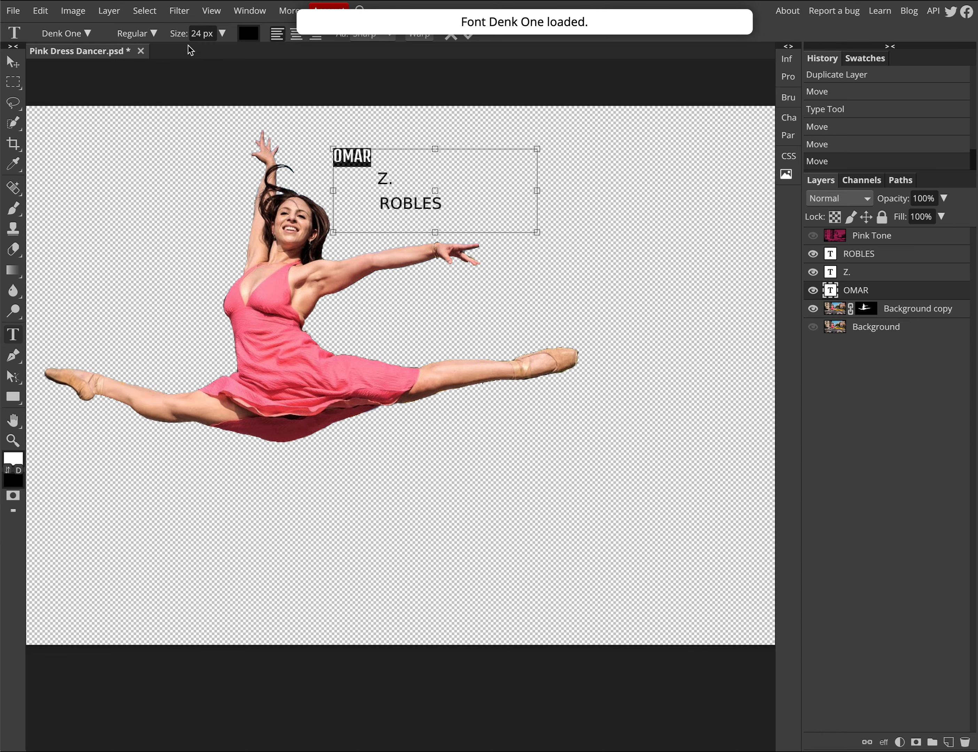
left_click(221, 33)
left_click_drag(207, 54, 212, 54)
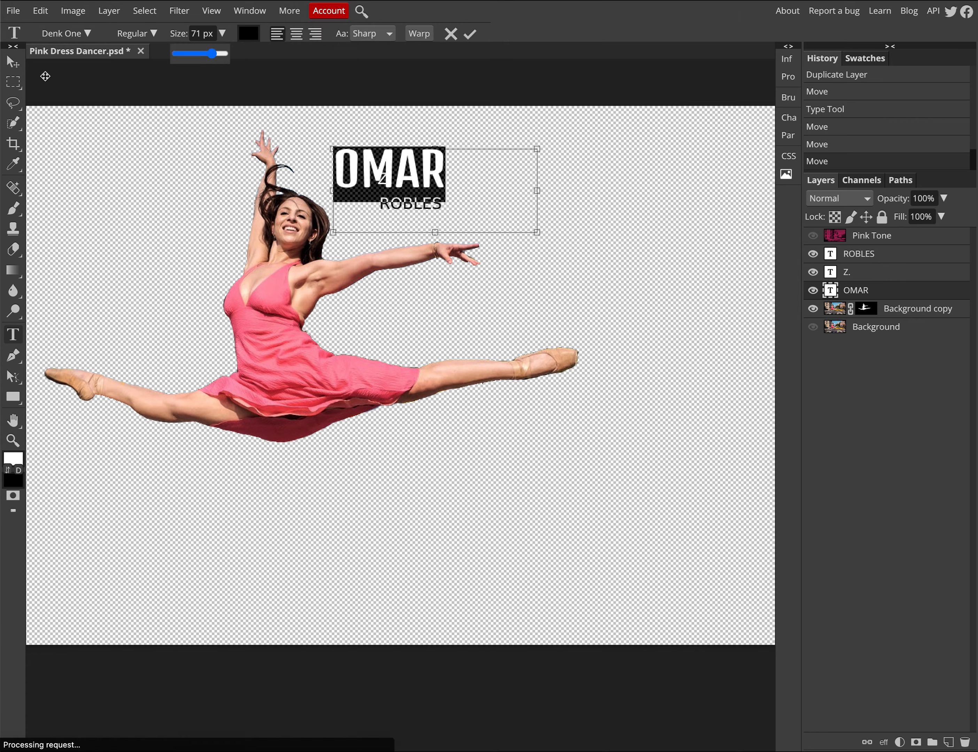
Commit the text and move OMAR up and left above the other lines.
left_click(12, 61)
left_click(193, 117)
left_click_drag(385, 166, 451, 181)
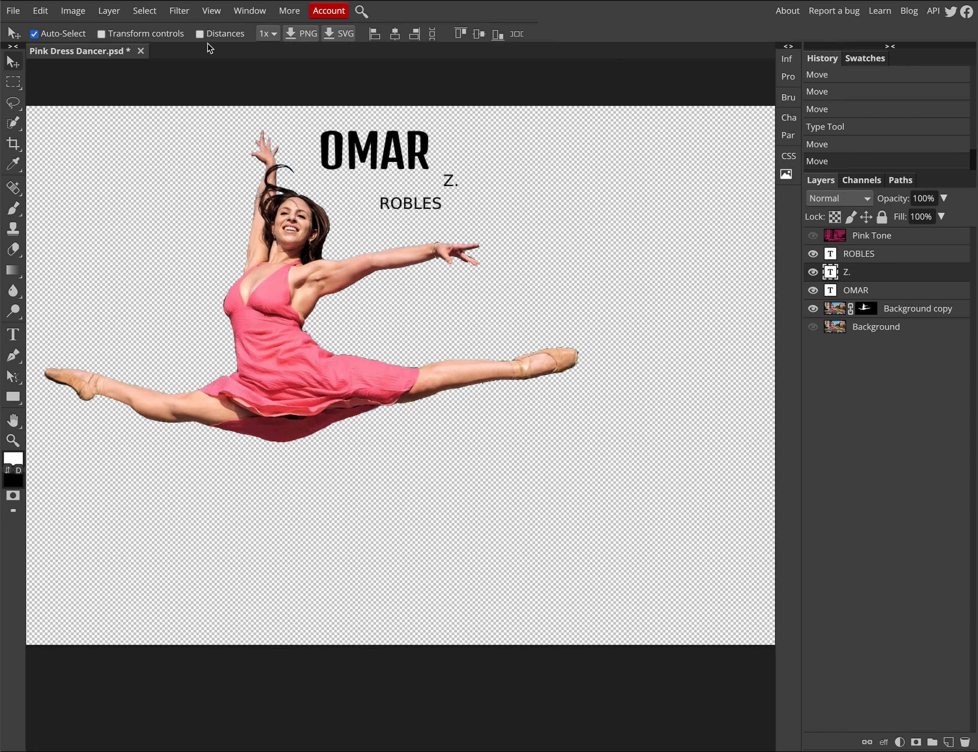
Nudge the Z. text layer to the right.
left_click(13, 335)
double_click(325, 149)
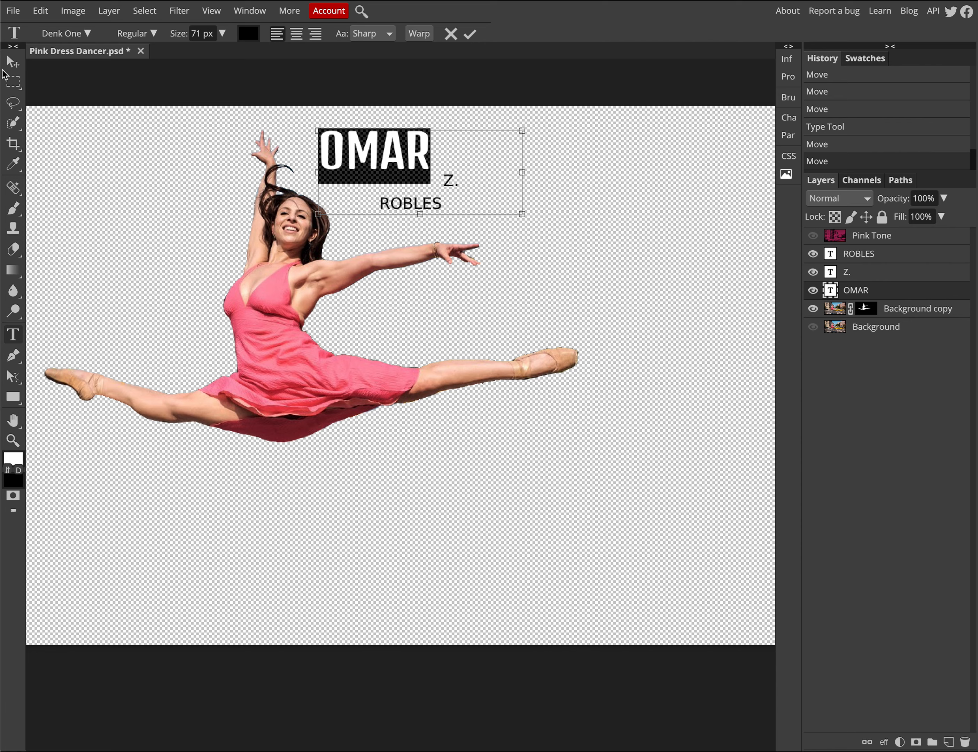
left_click(12, 62)
left_click_drag(451, 178, 461, 181)
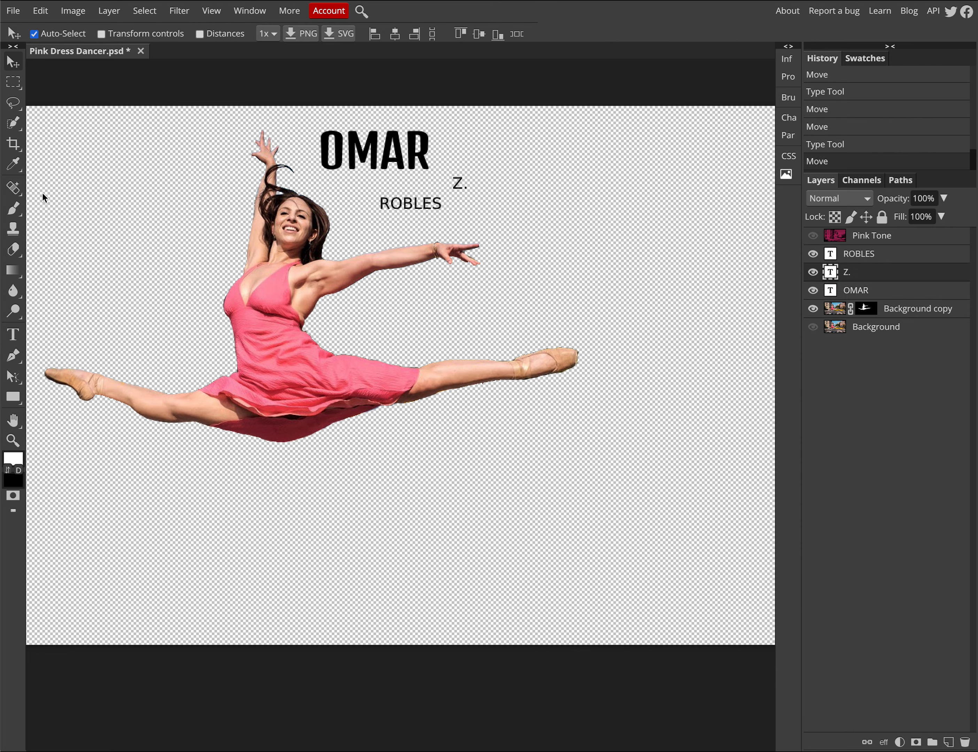
Set the Z. text in Denk One, enlarge it to 150 px and extend its text frame downward.
left_click(12, 335)
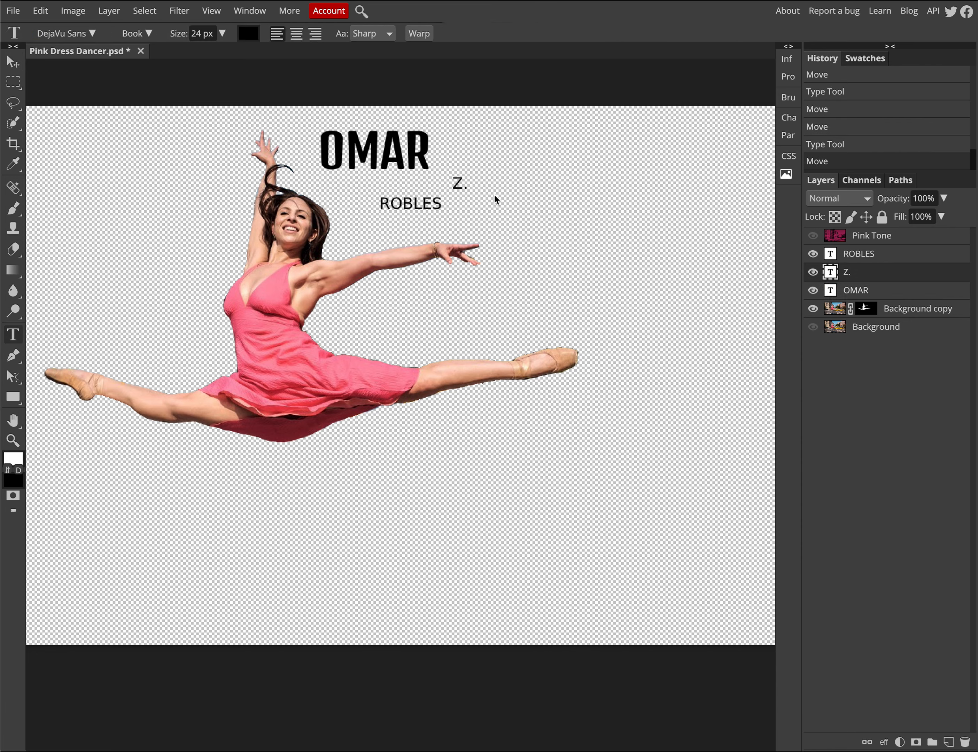
left_click(456, 183)
left_click(465, 187)
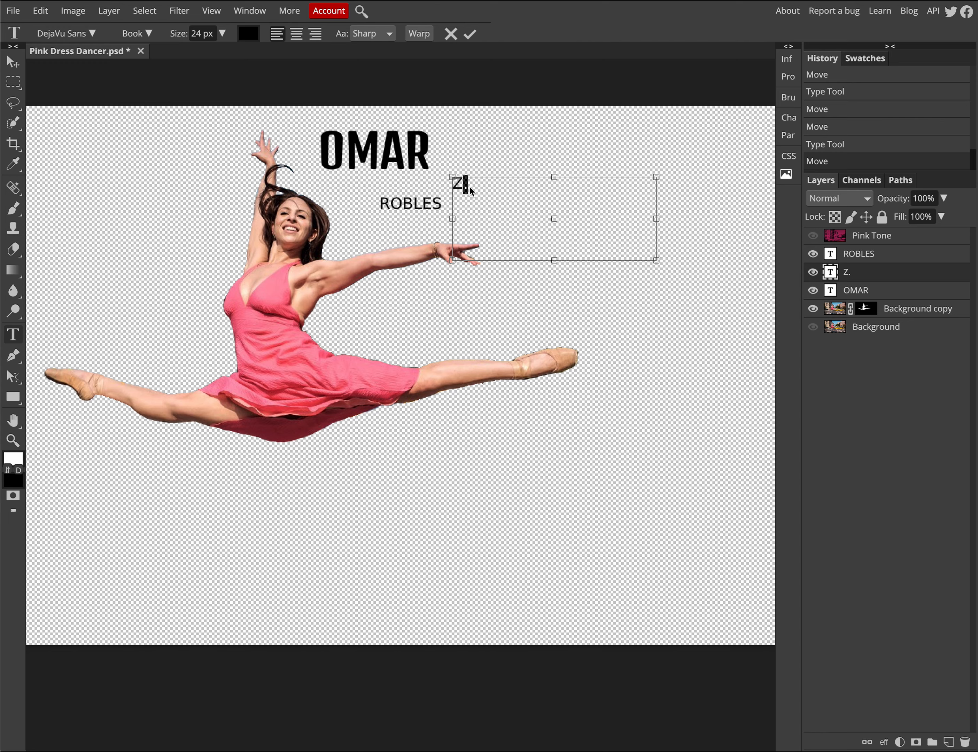
double_click(465, 186)
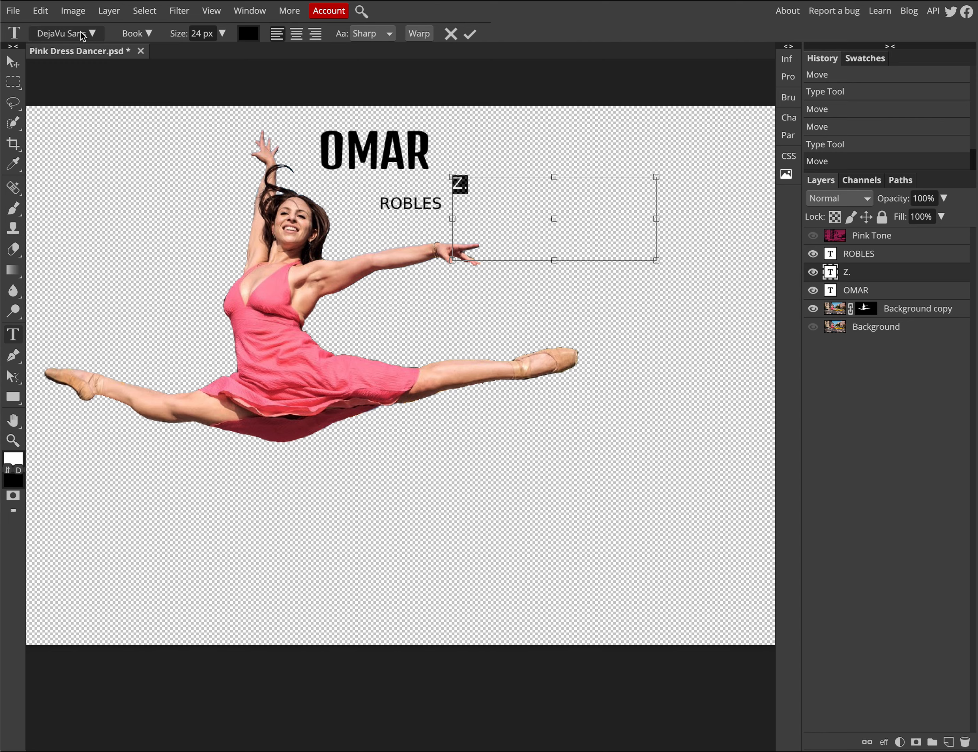
left_click(92, 35)
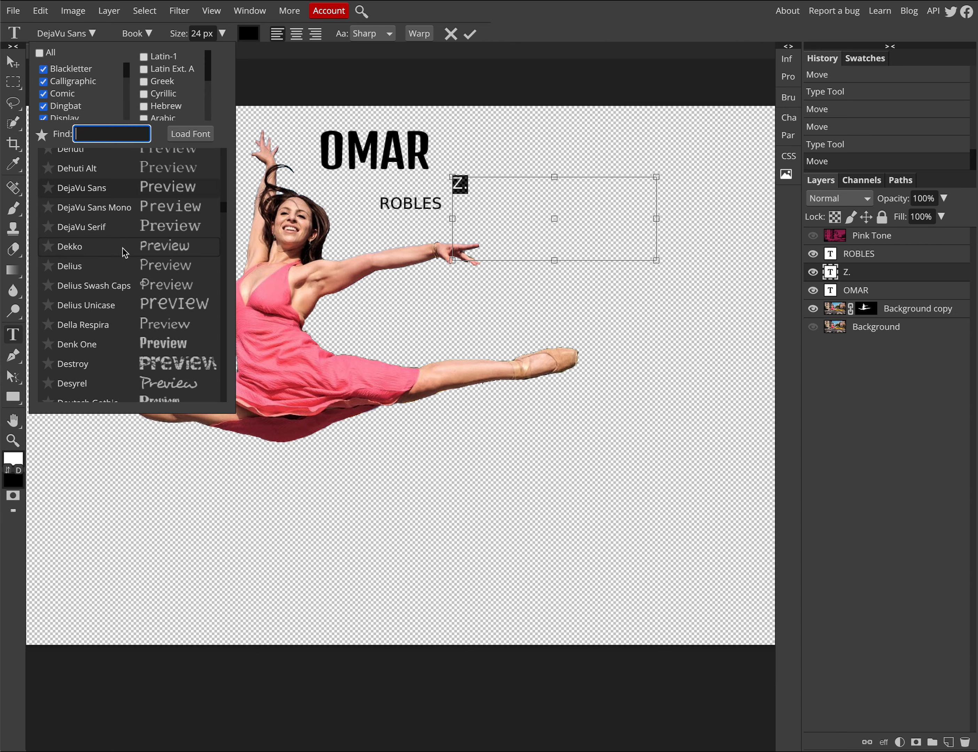
left_click(155, 349)
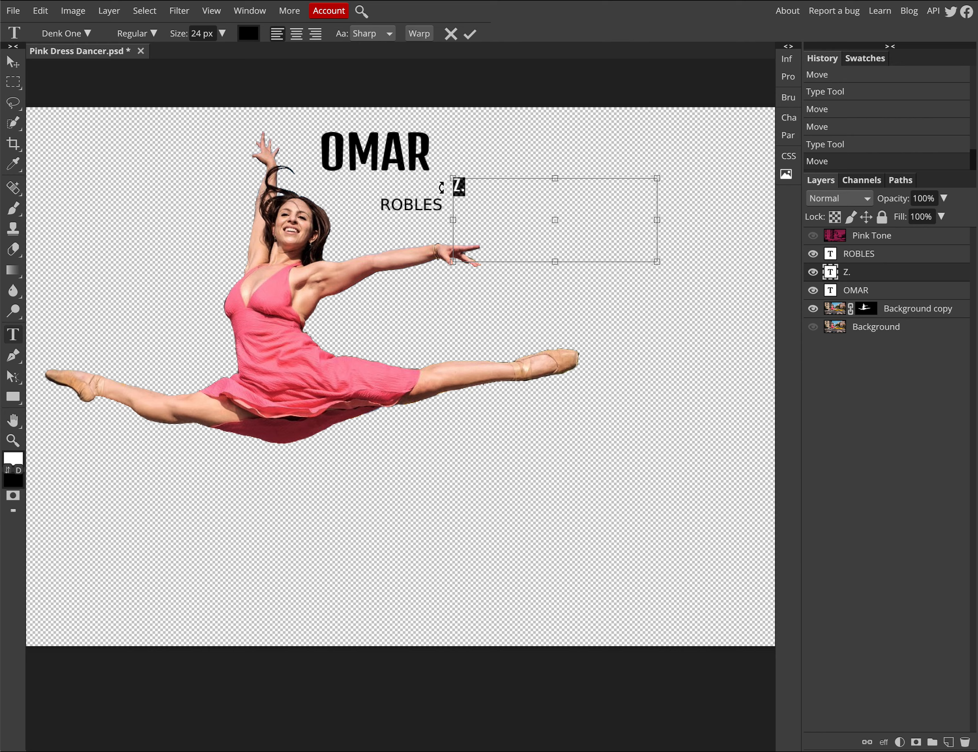
left_click(225, 33)
left_click_drag(218, 52, 245, 52)
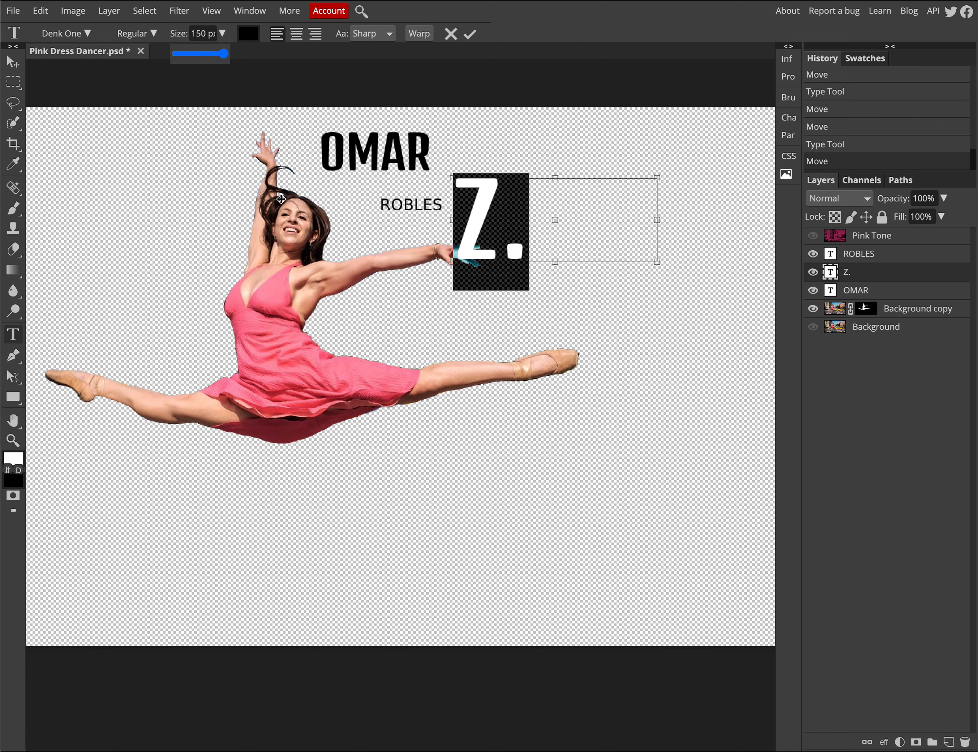
scroll(675, 267, "down", 1)
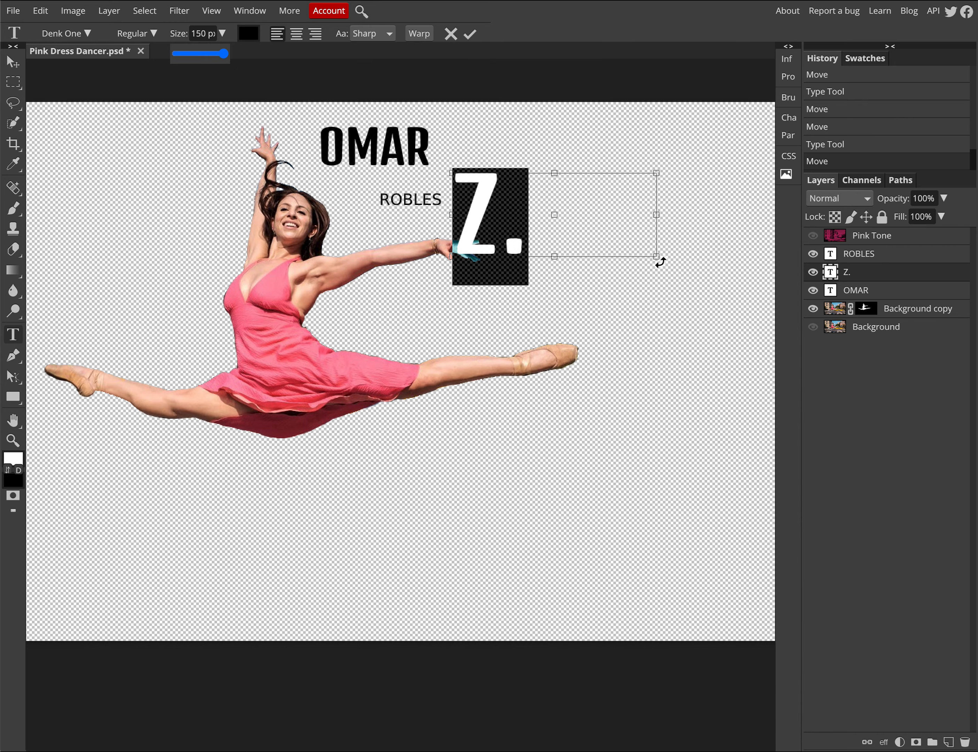
left_click_drag(656, 257, 700, 571)
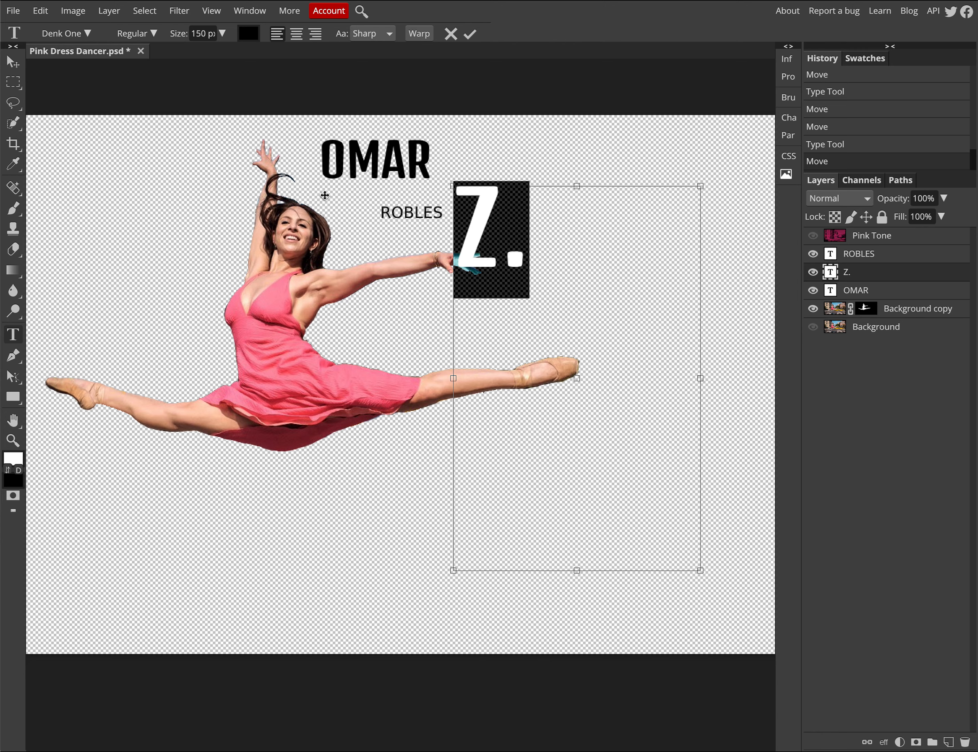
Delete the period after the Z.
left_click(500, 254)
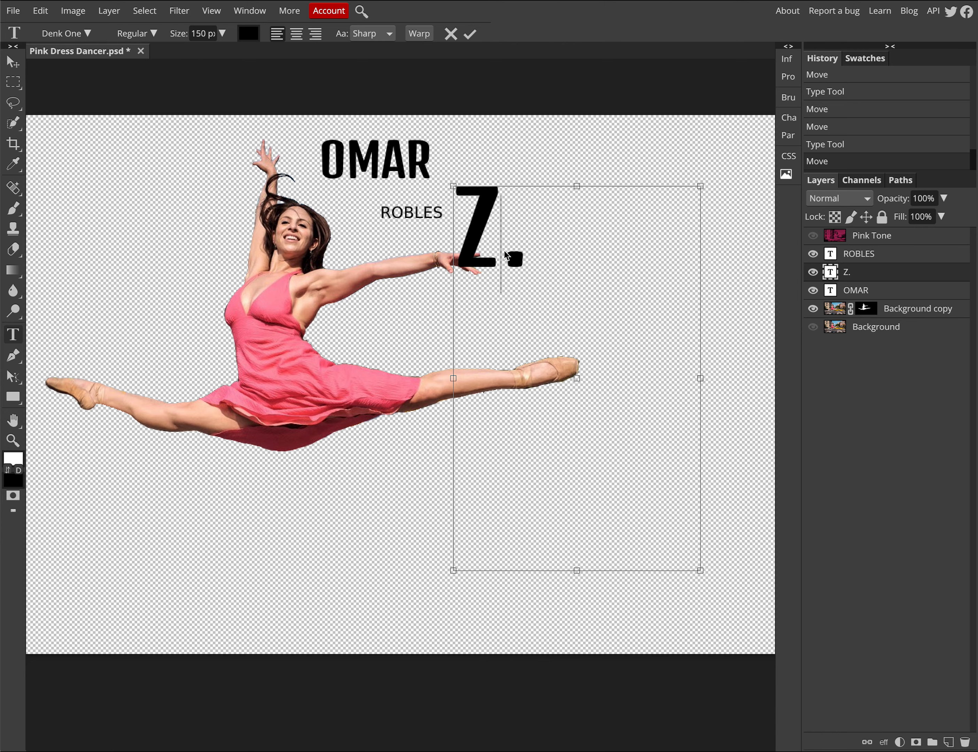
double_click(508, 256)
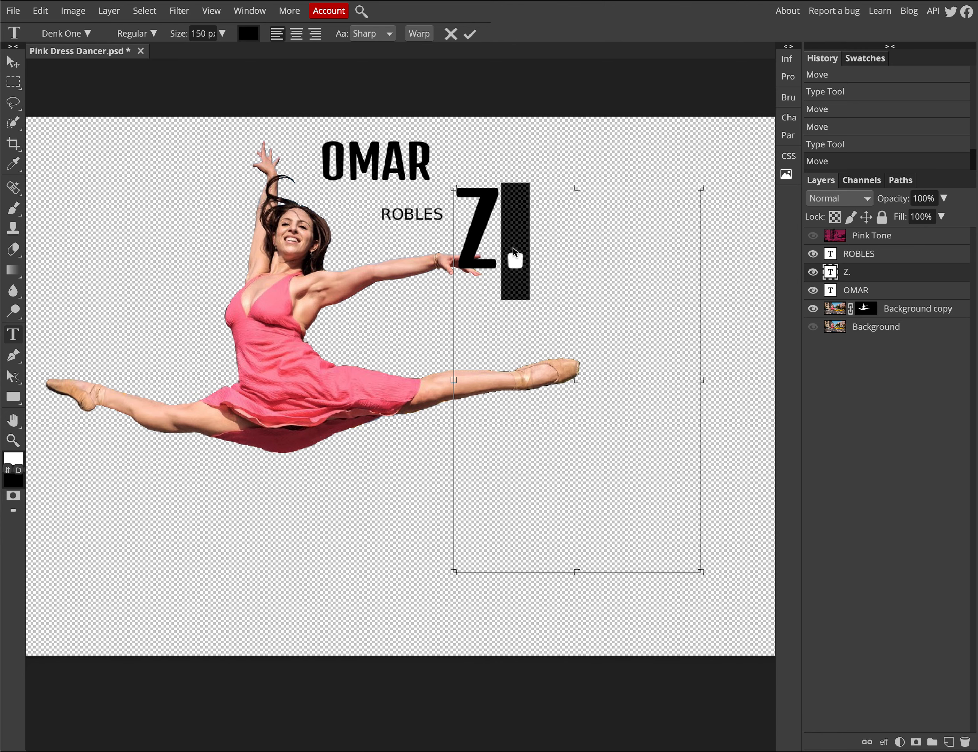
key("BackSpace")
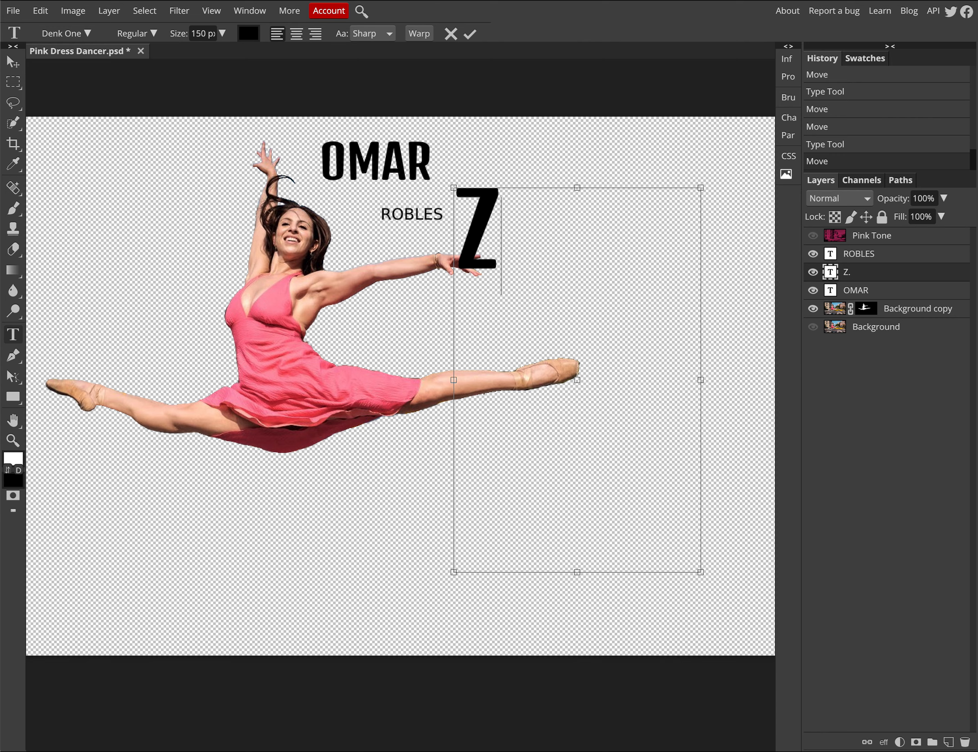
Resize the Z letter to 500 px, then to 700 px, and commit.
double_click(465, 229)
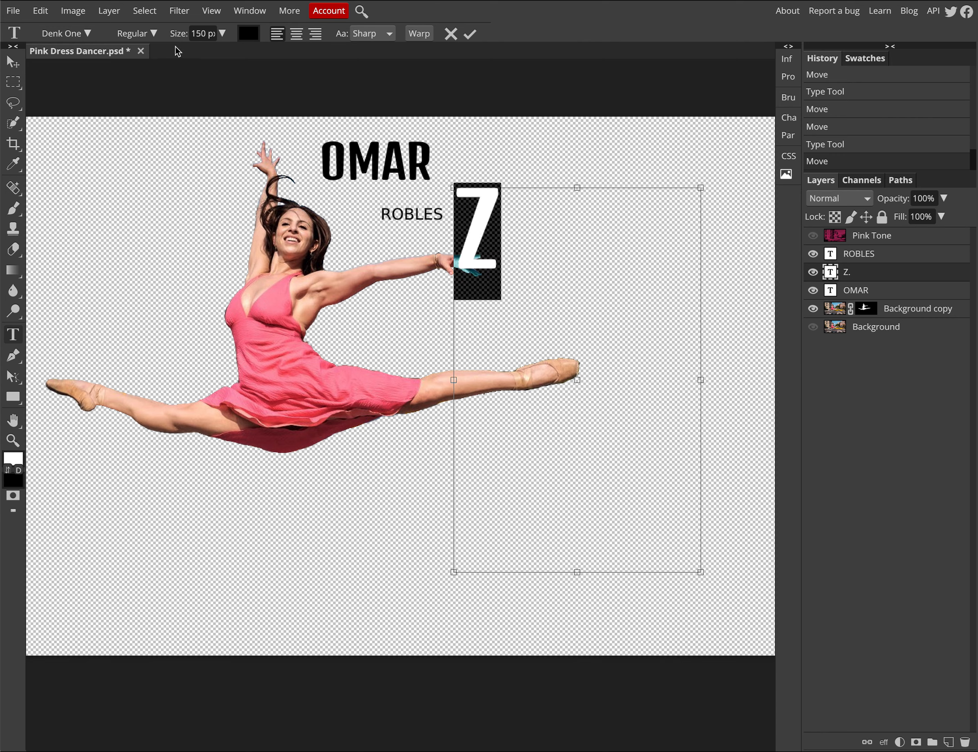
left_click(204, 35)
triple_click(202, 35)
type("500")
key("Return")
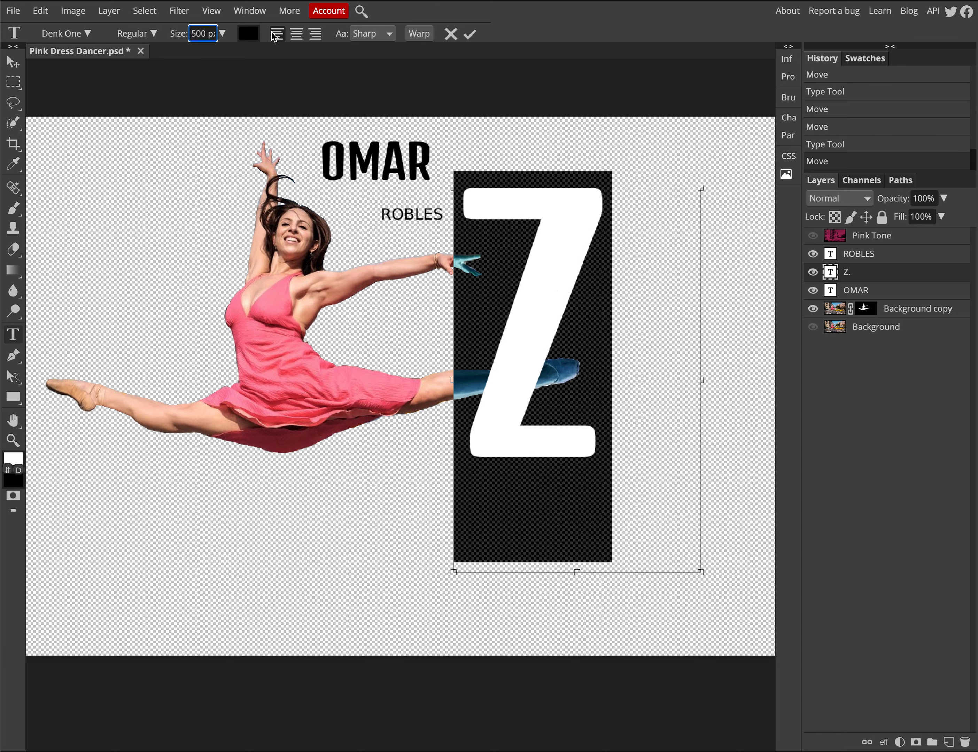
double_click(200, 33)
type("700")
key("Return")
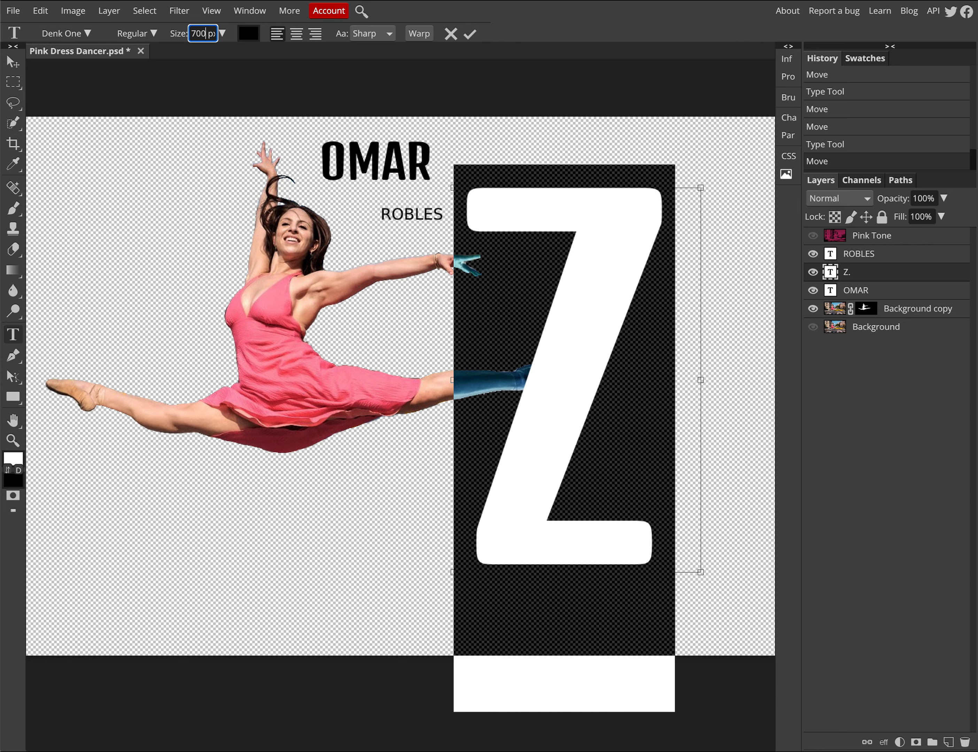
left_click(13, 62)
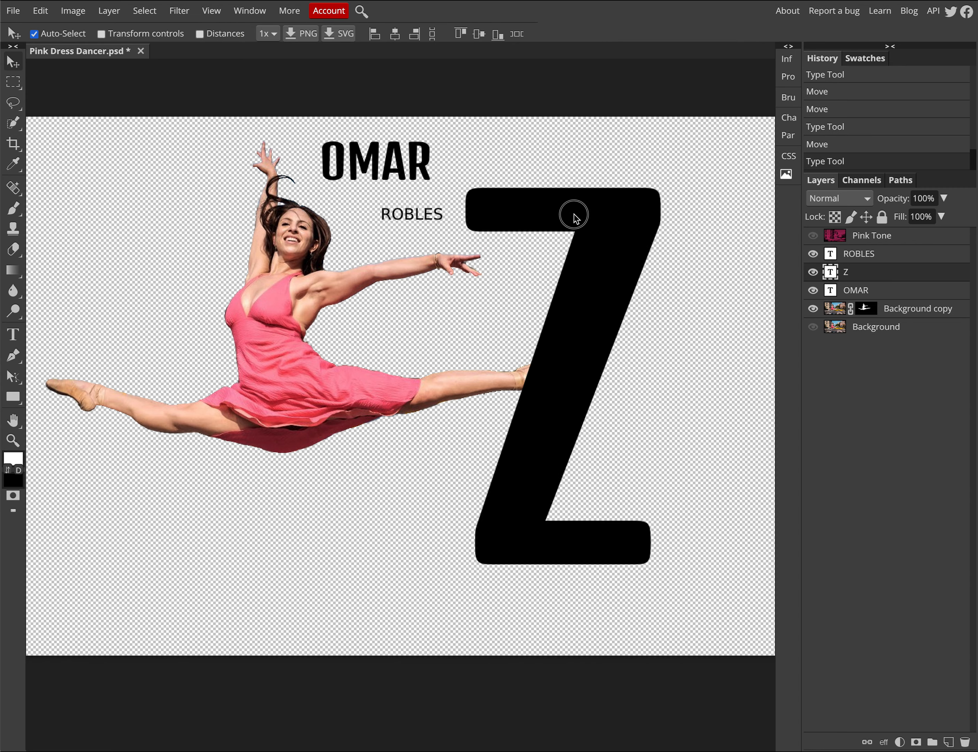
Drag the giant Z across the dancer's body, ROBLES to its right, and OMAR slightly up.
left_click_drag(574, 214, 269, 198)
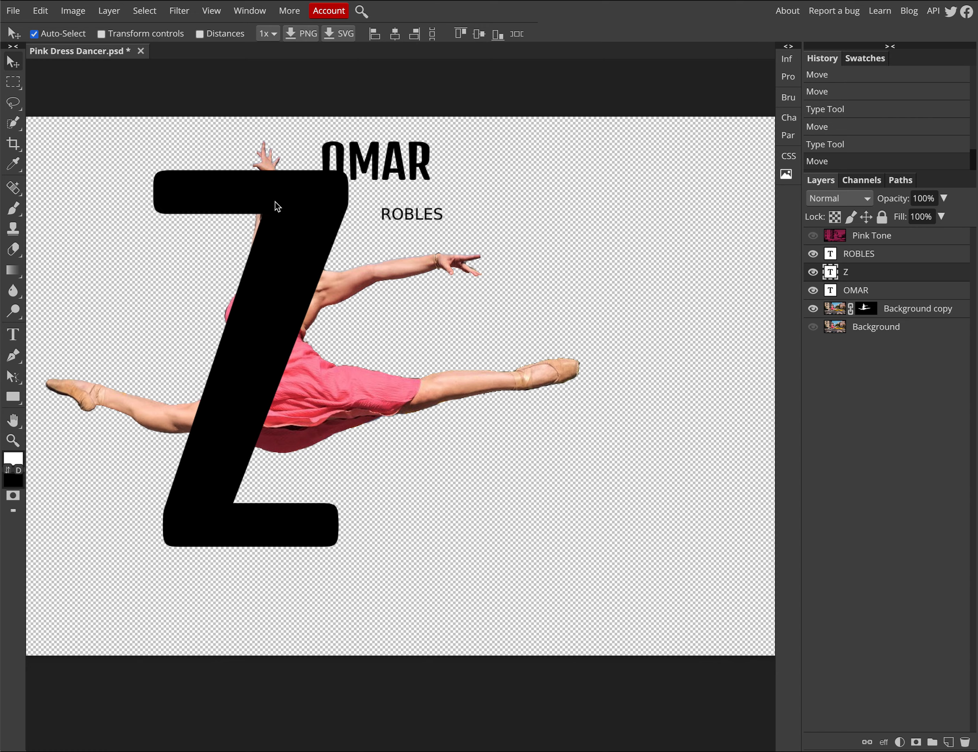
left_click_drag(313, 228, 462, 229)
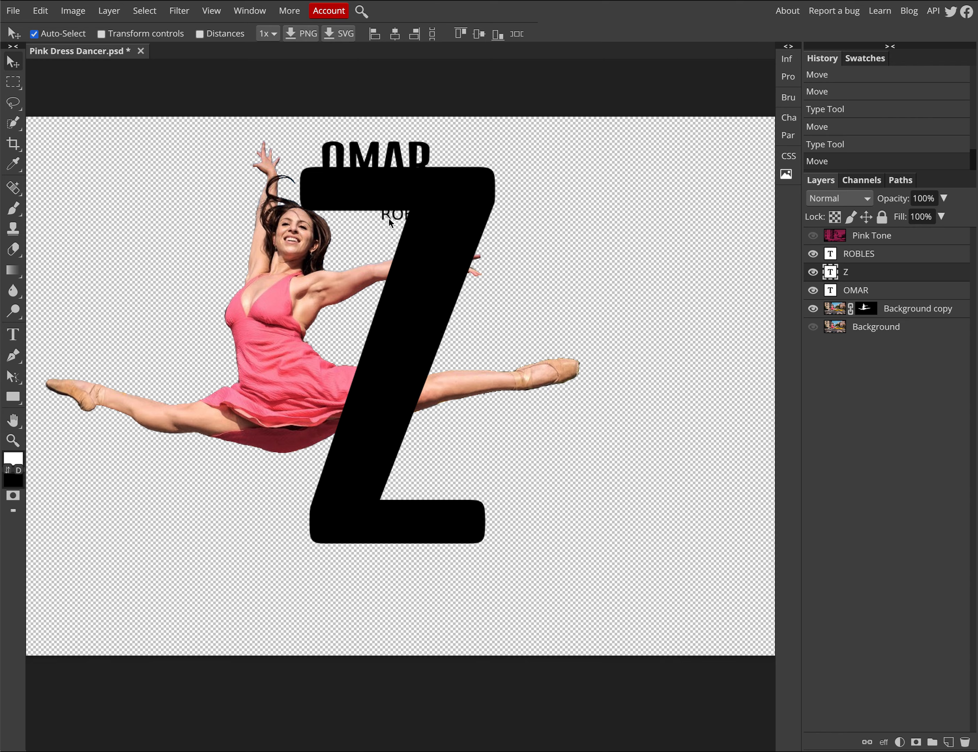
left_click_drag(388, 218, 500, 306)
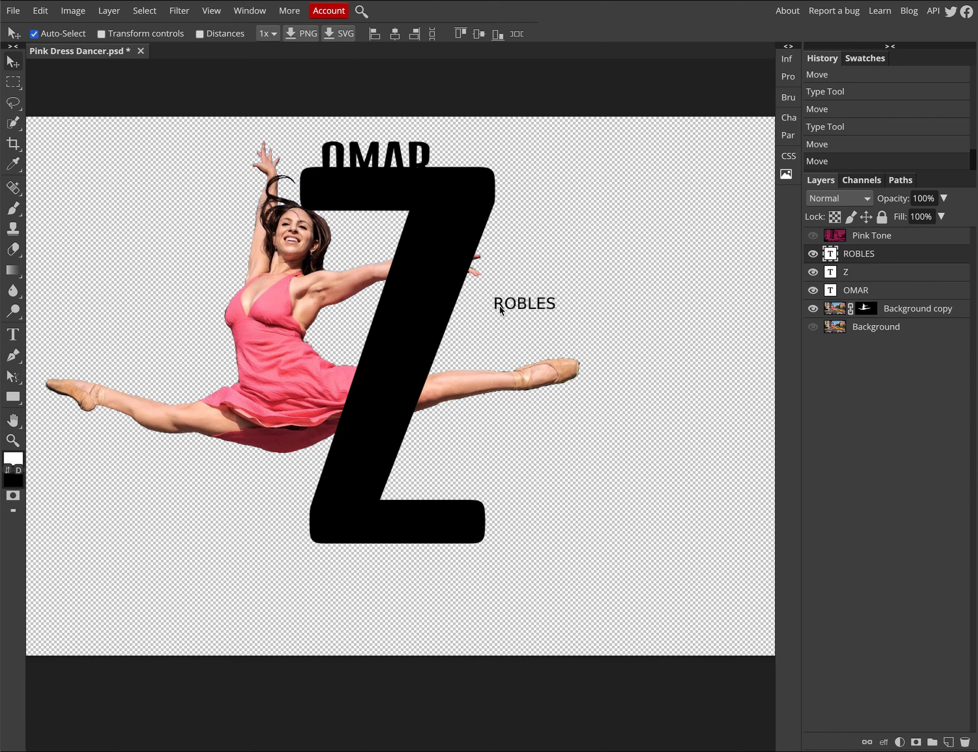
left_click_drag(374, 159, 372, 147)
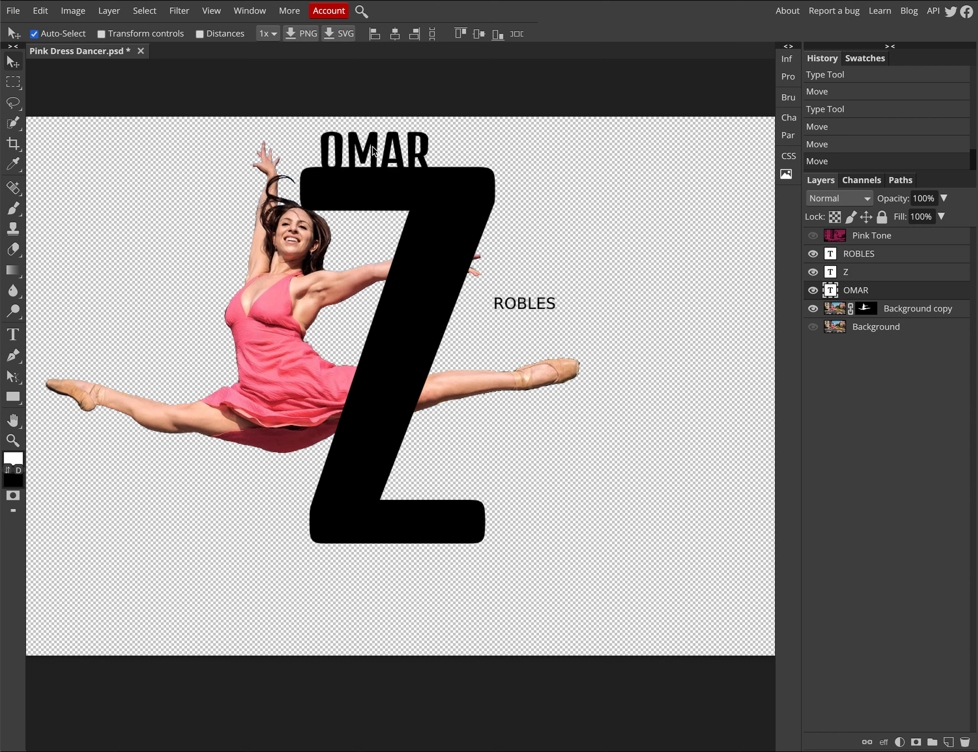
left_click(13, 334)
Reduce the OMAR text to 65 px.
left_click(336, 147)
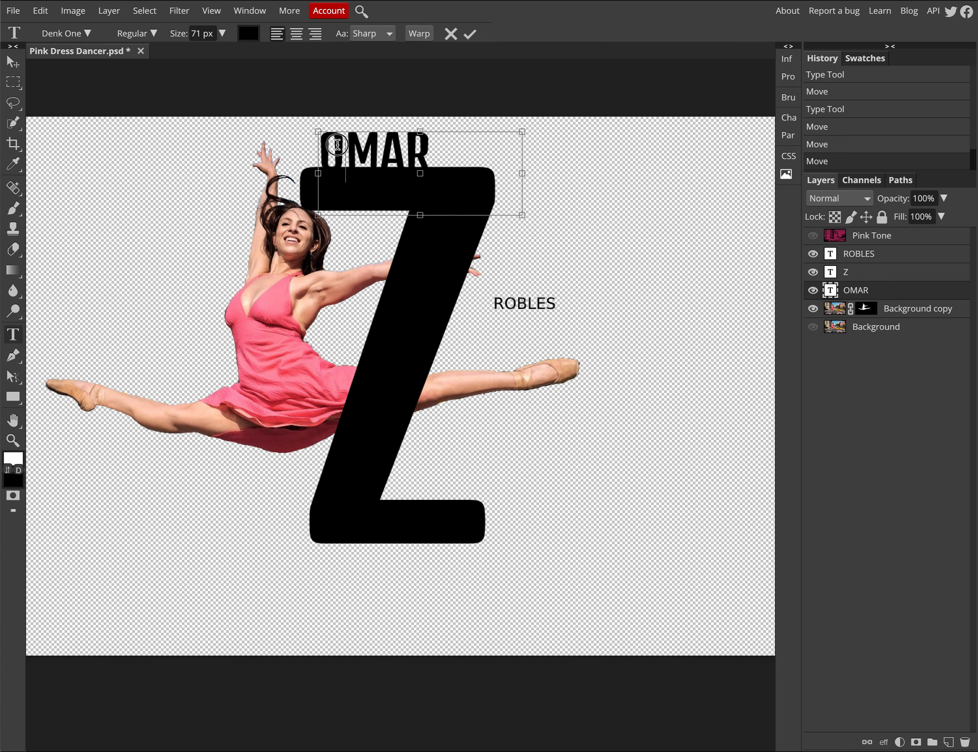
double_click(338, 148)
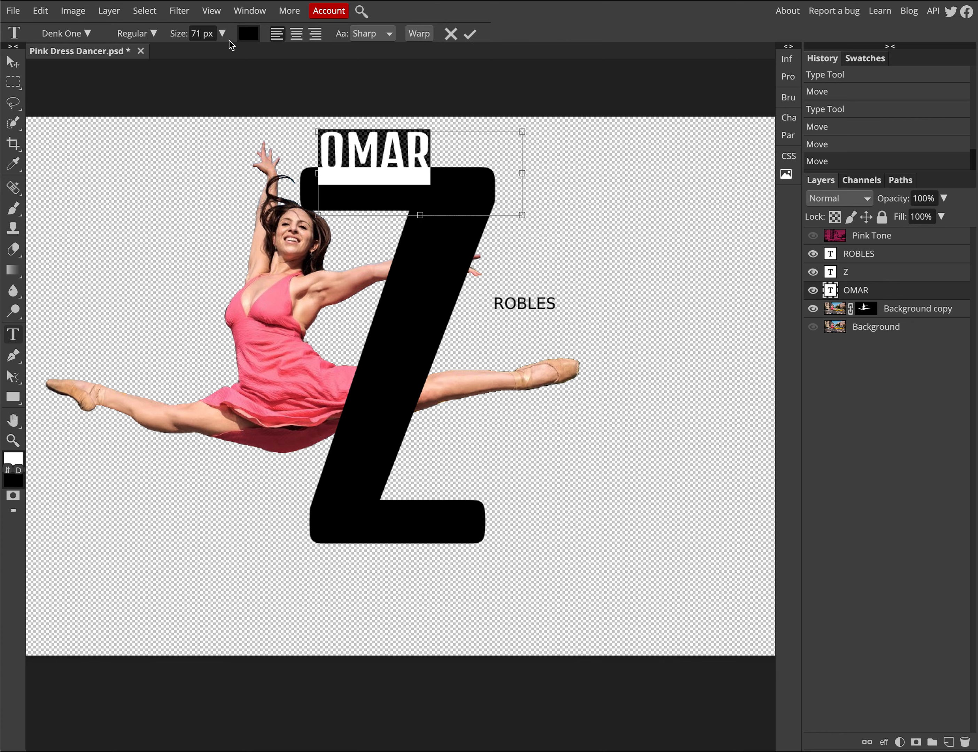
left_click(198, 35)
type("65")
key("Return")
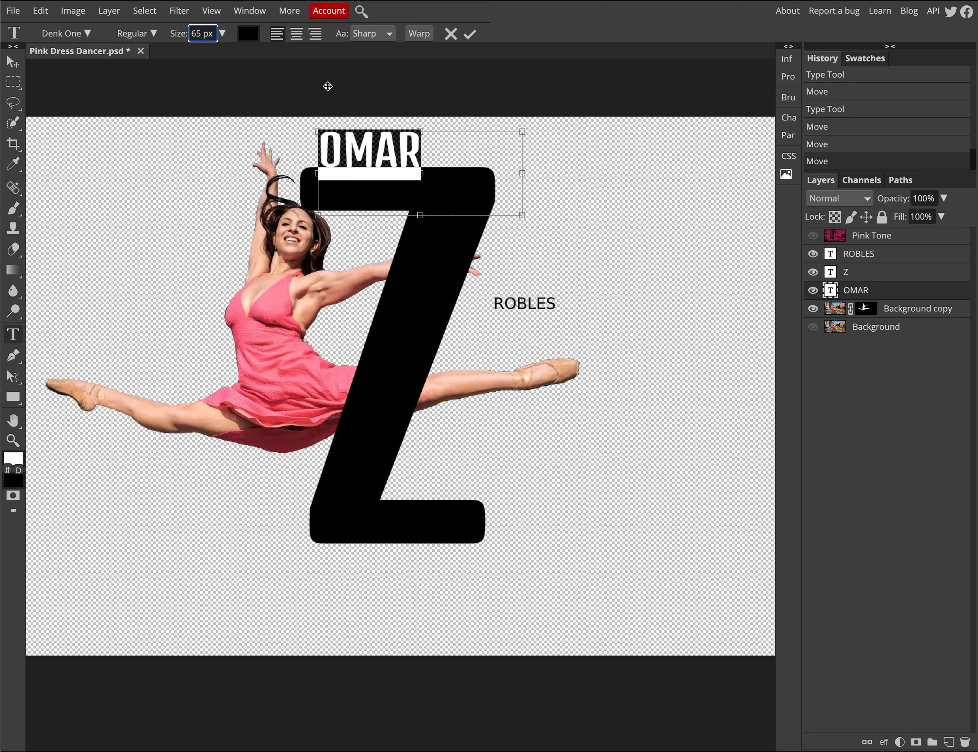
left_click(523, 310)
left_click(16, 333)
left_click(12, 62)
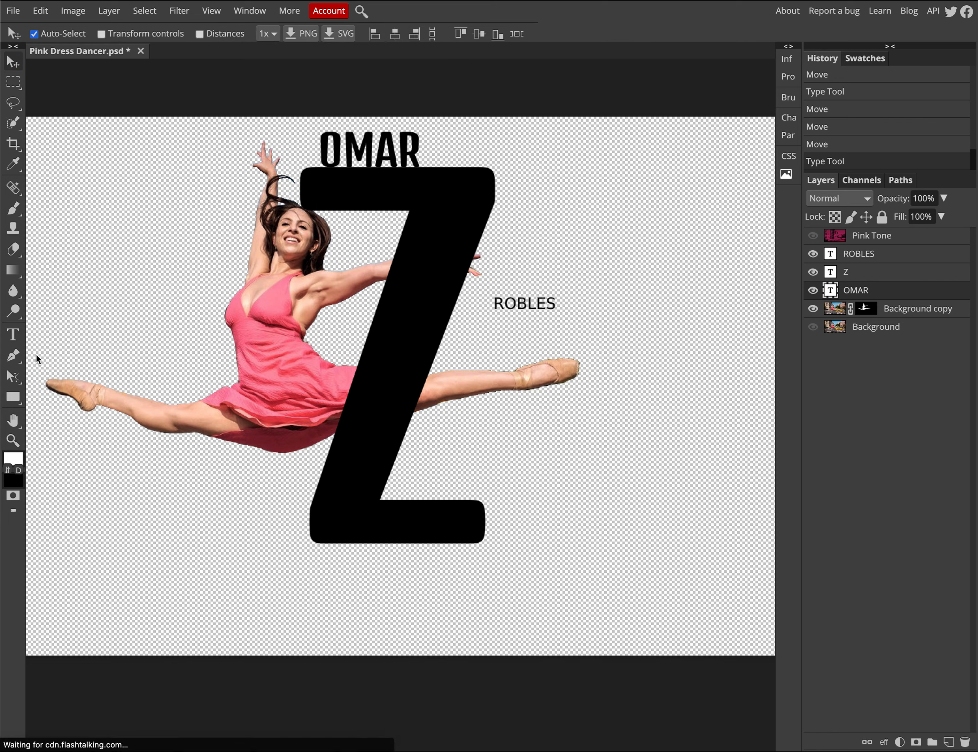
Set ROBLES in Denk One at 65 px and nudge the Z slightly left.
left_click(13, 334)
left_click(516, 307)
double_click(516, 307)
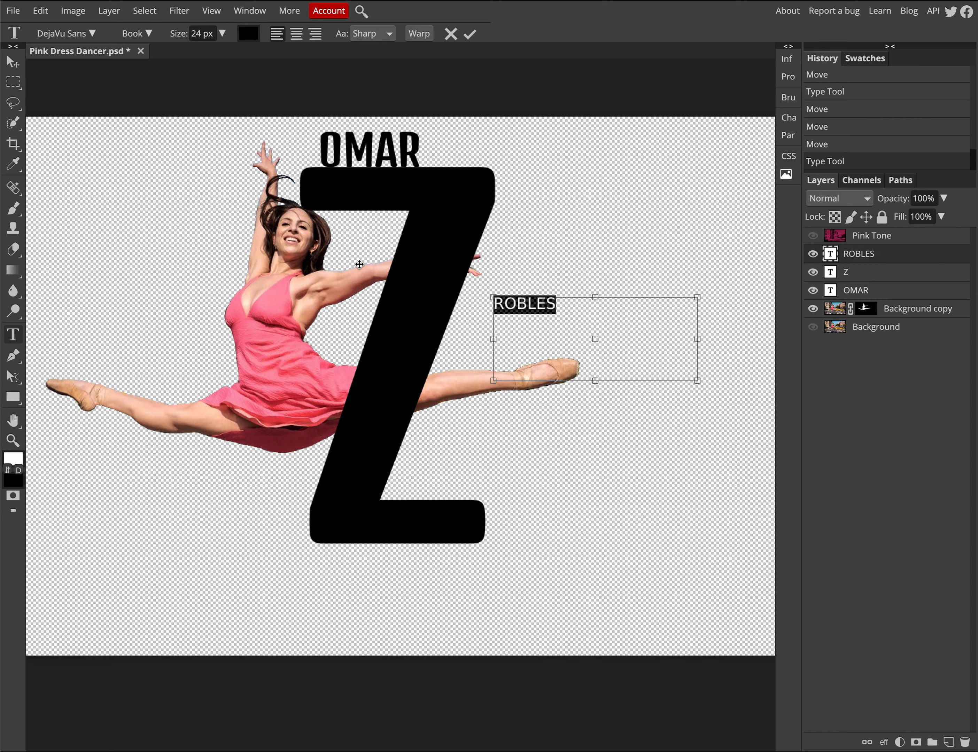
left_click(95, 33)
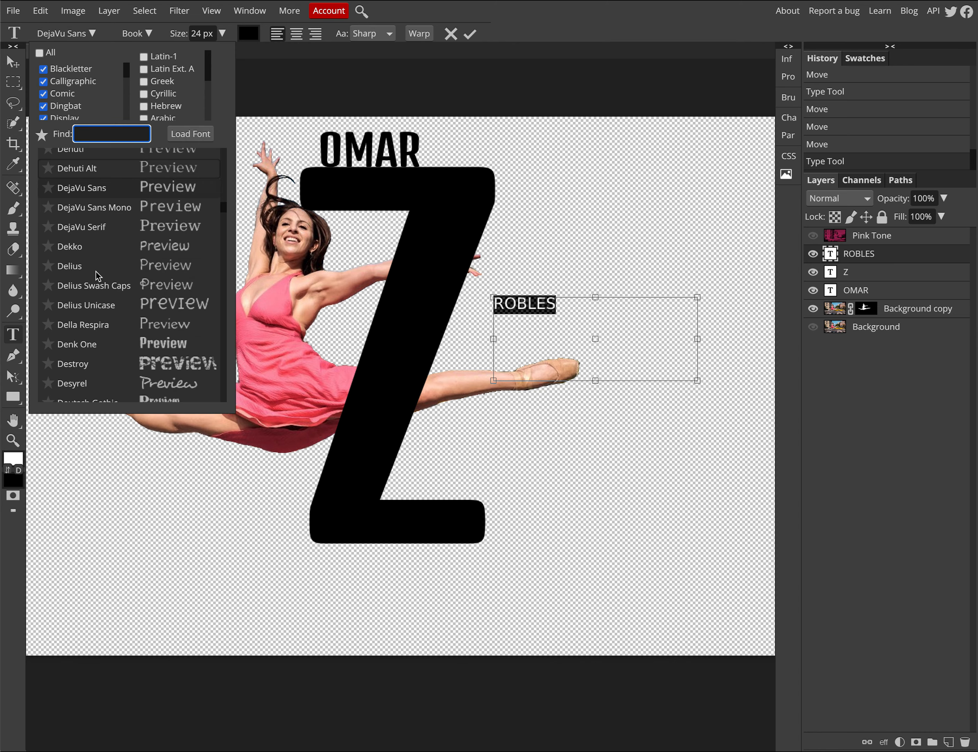
left_click(112, 344)
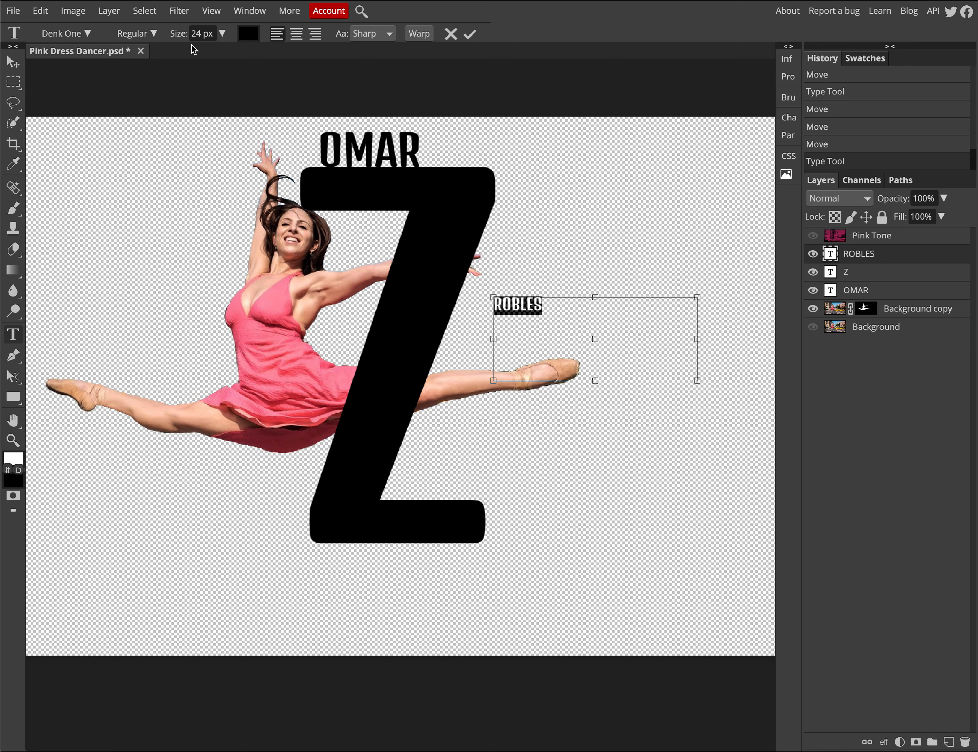
left_click(197, 33)
type("65")
key("Return")
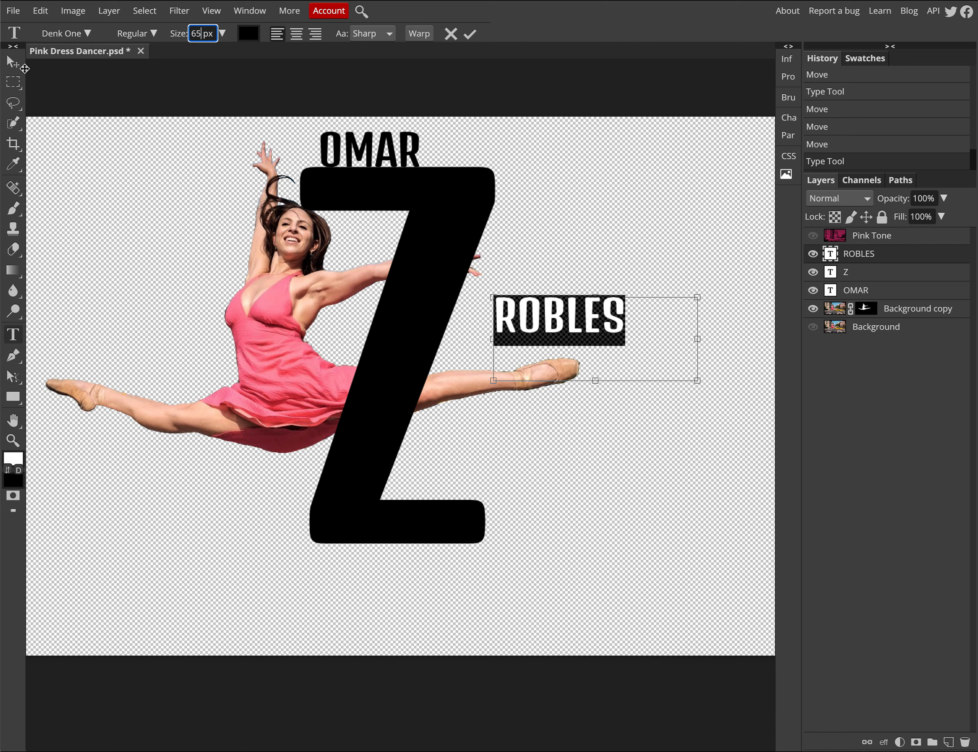
left_click(13, 62)
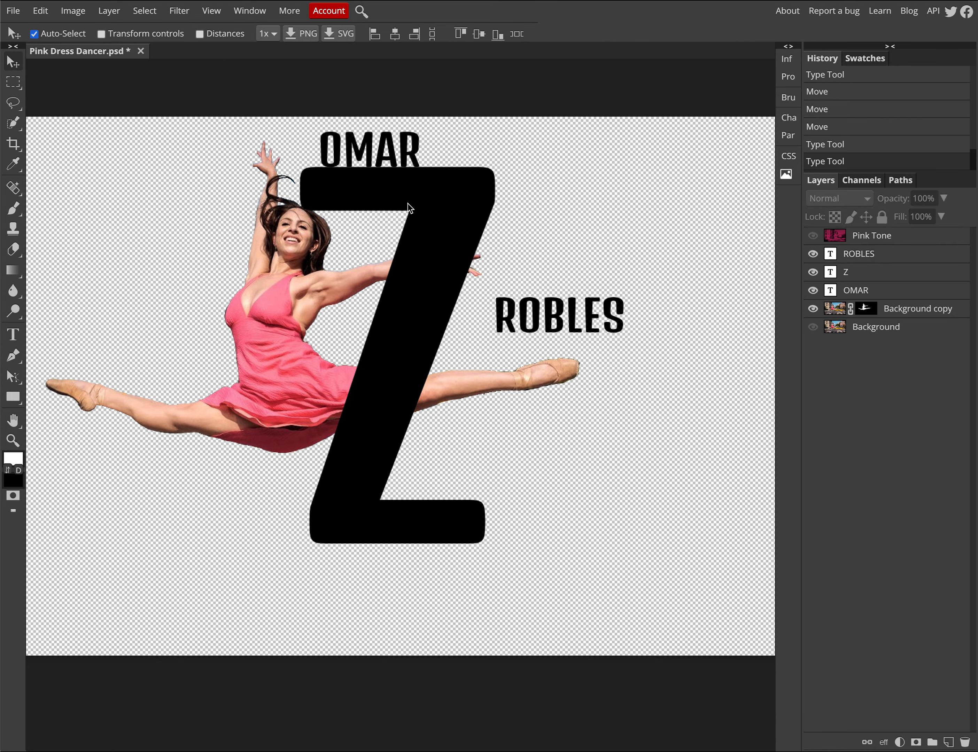
mouse_move(406, 205)
left_mouse_down()
mouse_move(384, 207)
mouse_move(458, 225)
mouse_move(371, 212)
mouse_move(398, 218)
left_mouse_up()
key("ctrl+minus")
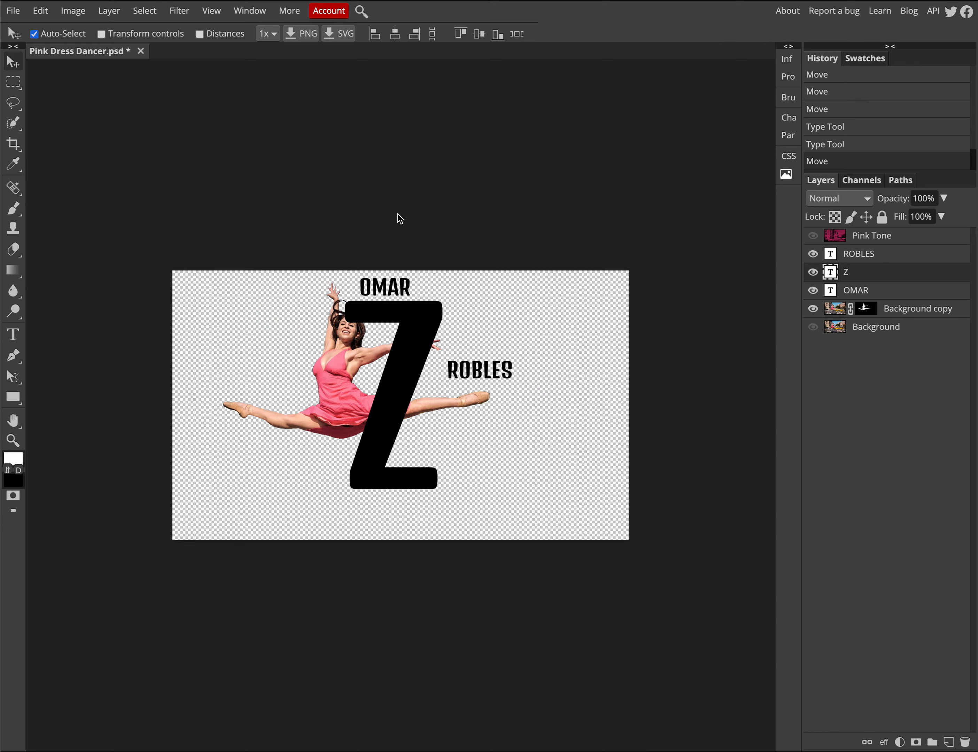
Nudge the Z slightly right and move the Z layer above ROBLES, just under Pink Tone.
key("ctrl+plus")
key("ctrl+minus")
left_click_drag(418, 342, 413, 340)
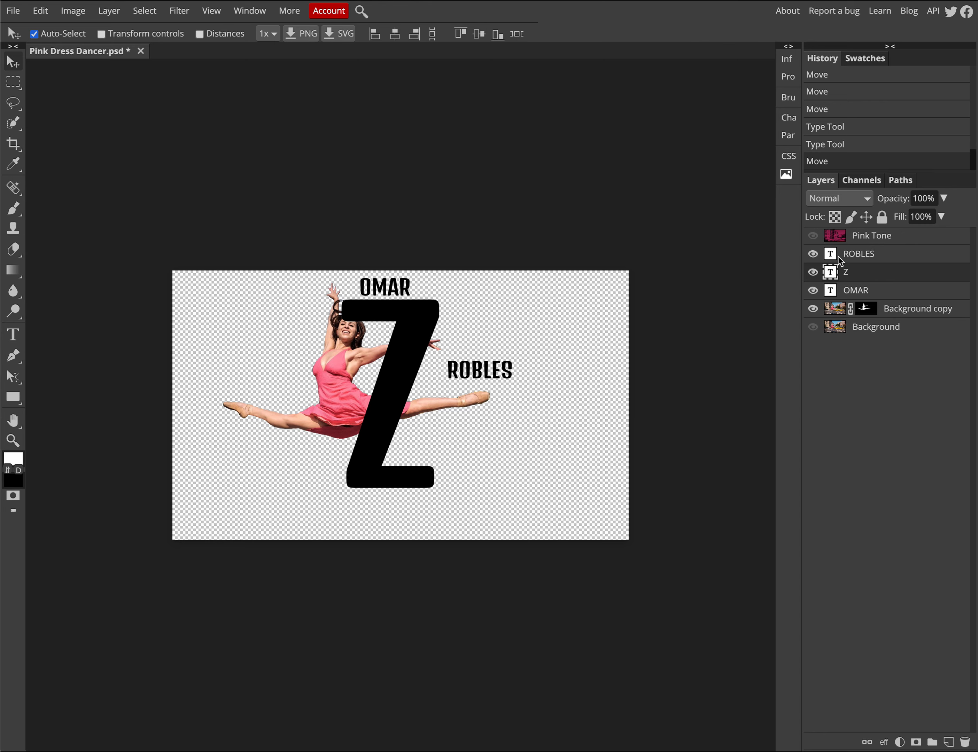
left_click(854, 273)
left_click_drag(854, 272, 855, 250)
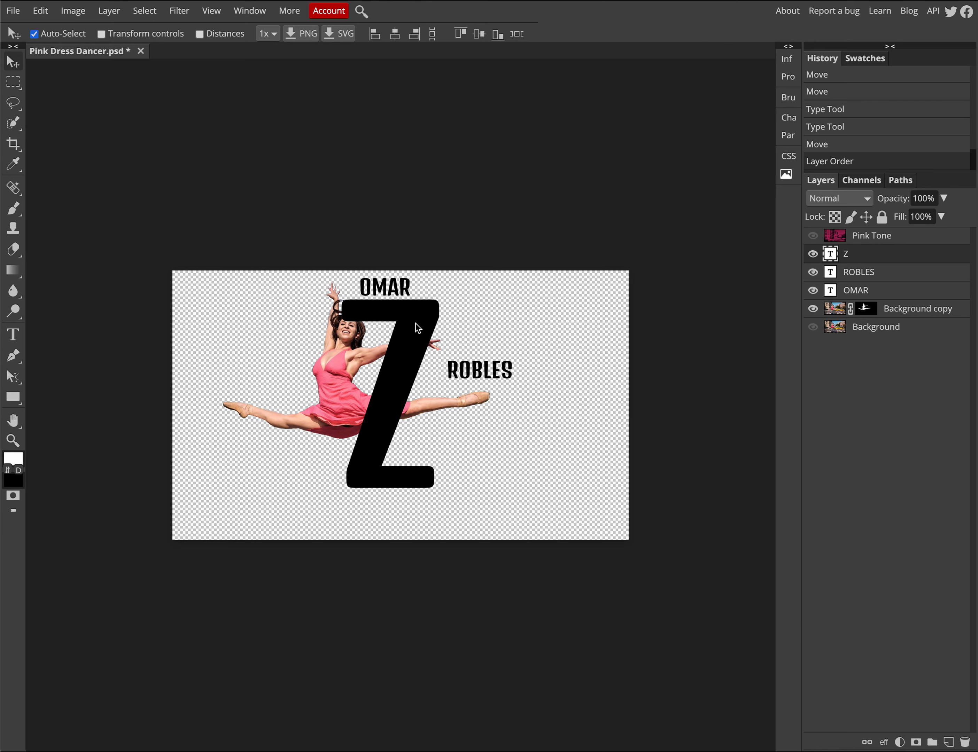
right_click(856, 258)
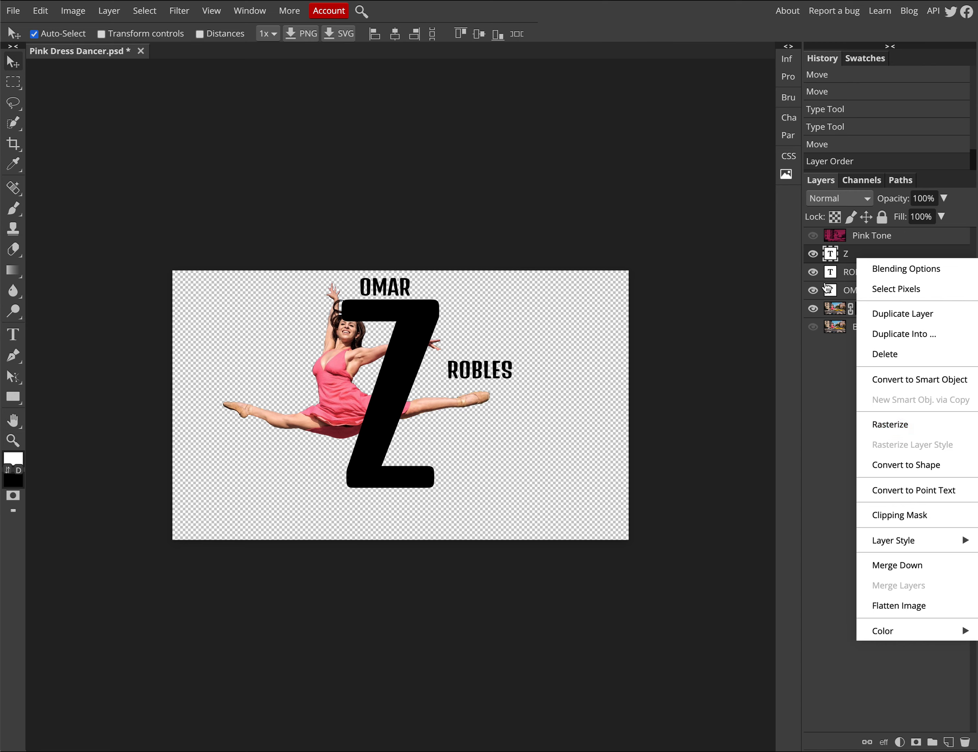
Rasterize the Z text layer, test clipping Pink Tone to it, undo, and hide Pink Tone.
right_click(848, 254)
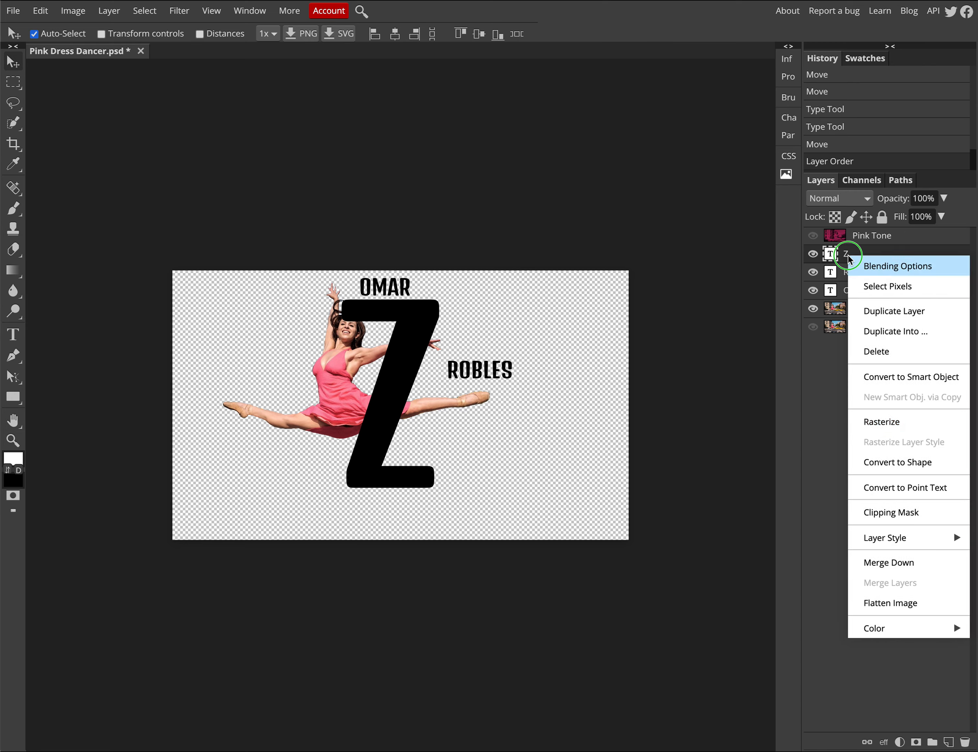
left_click(881, 419)
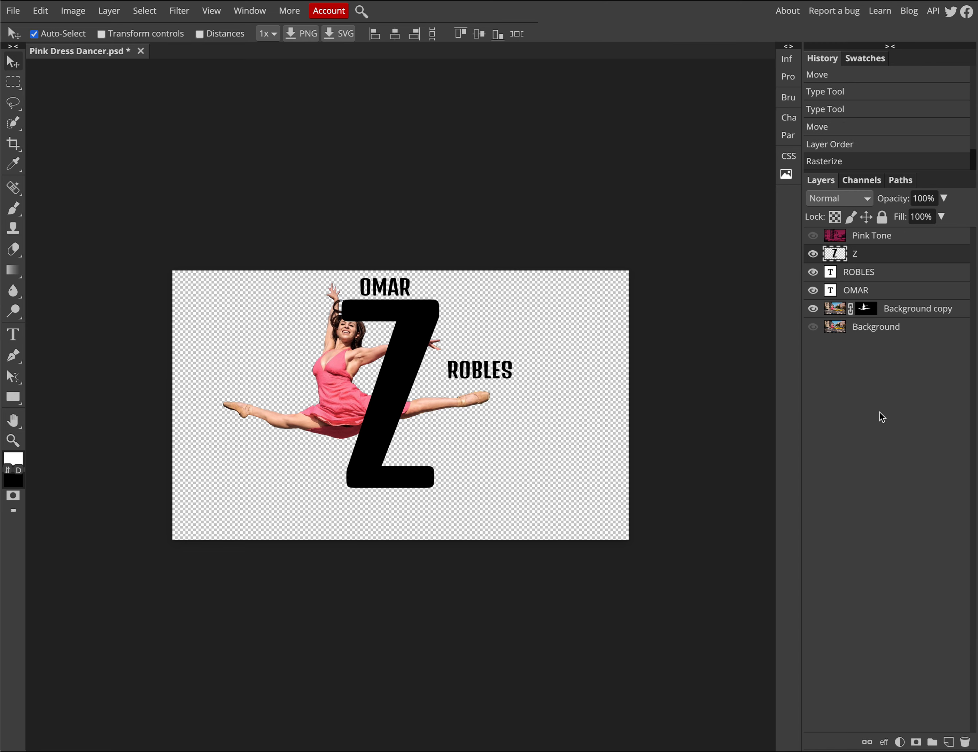
right_click(867, 239)
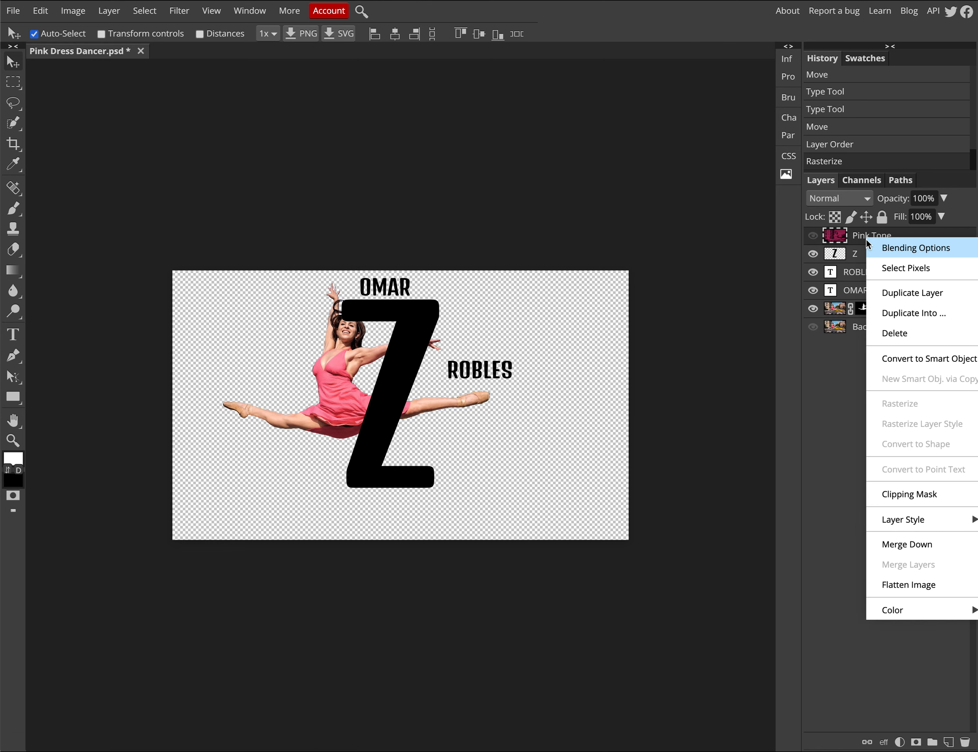
left_click(898, 498)
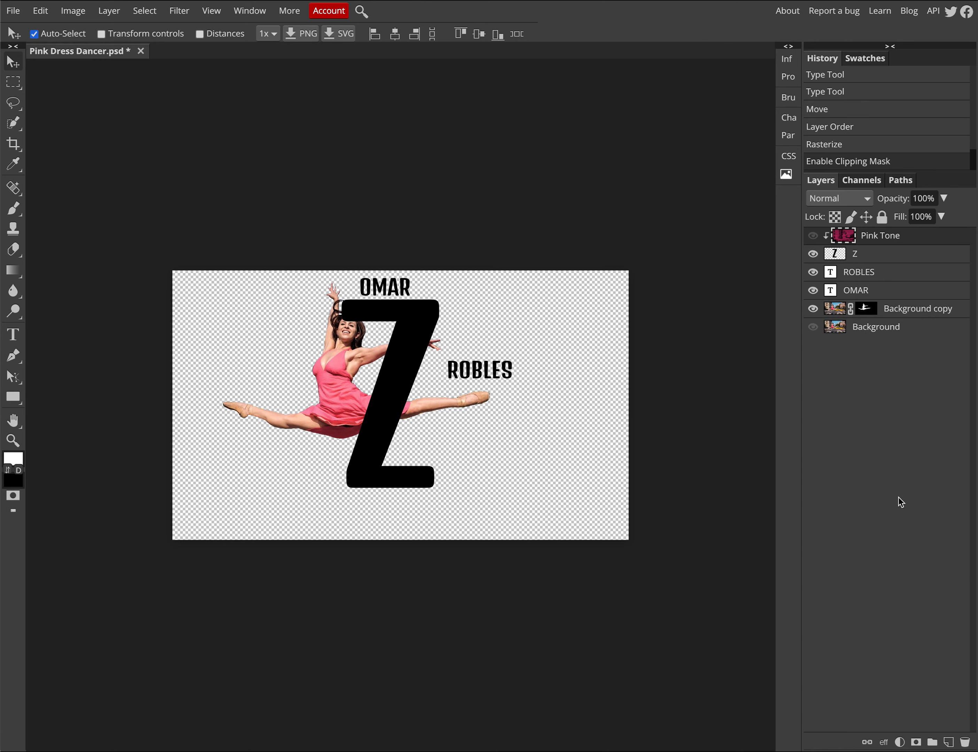
key("ctrl+z")
left_click(813, 236)
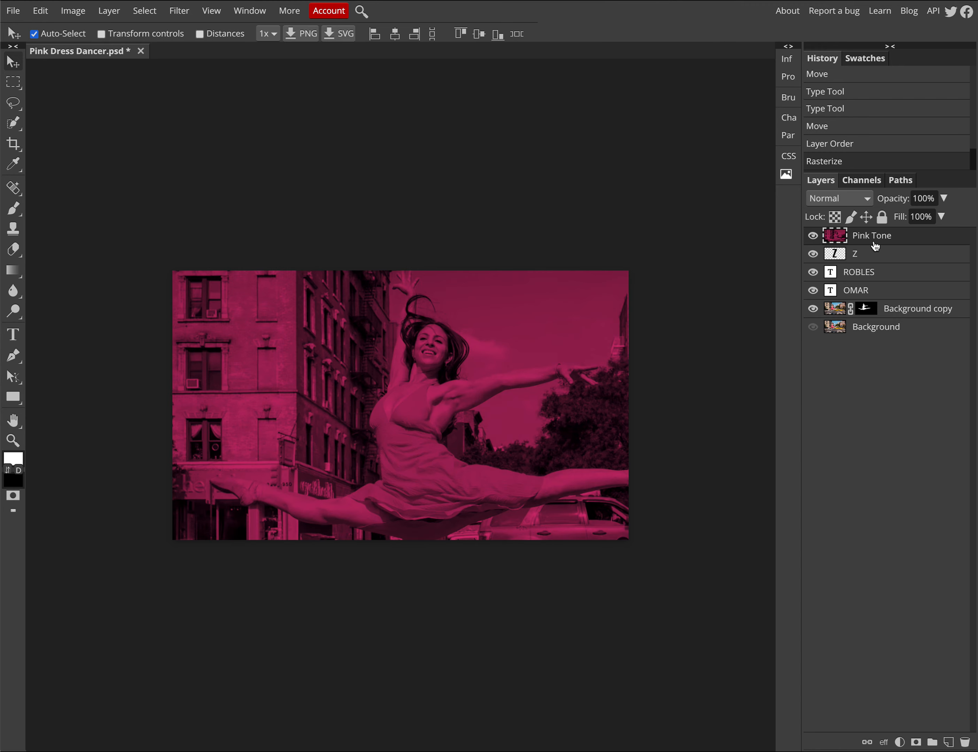
right_click(876, 245)
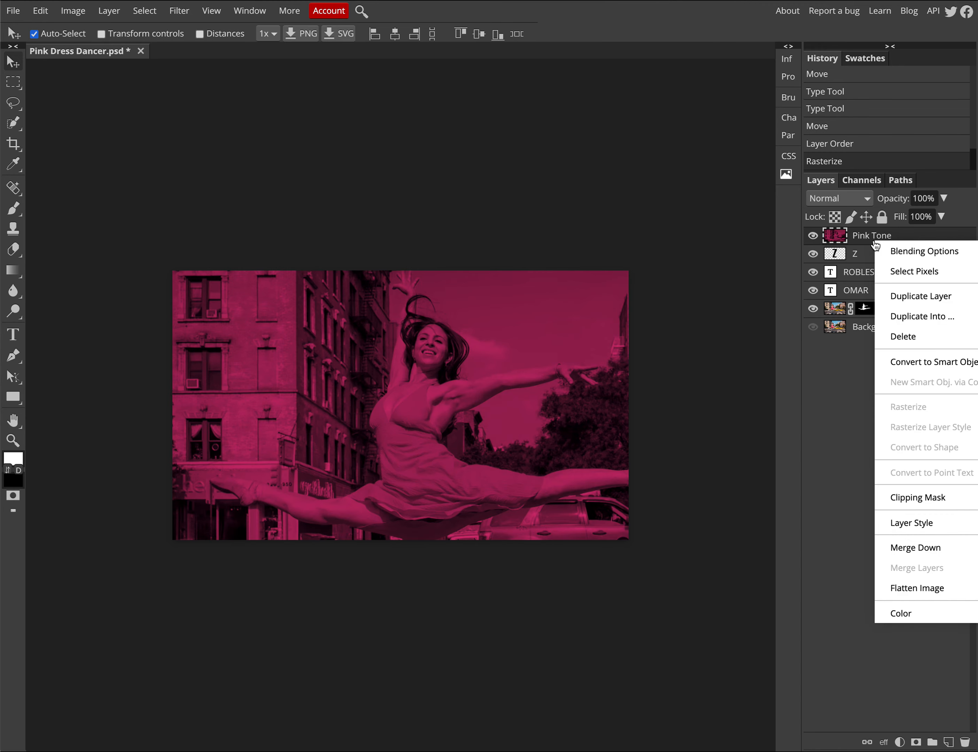
left_click(909, 498)
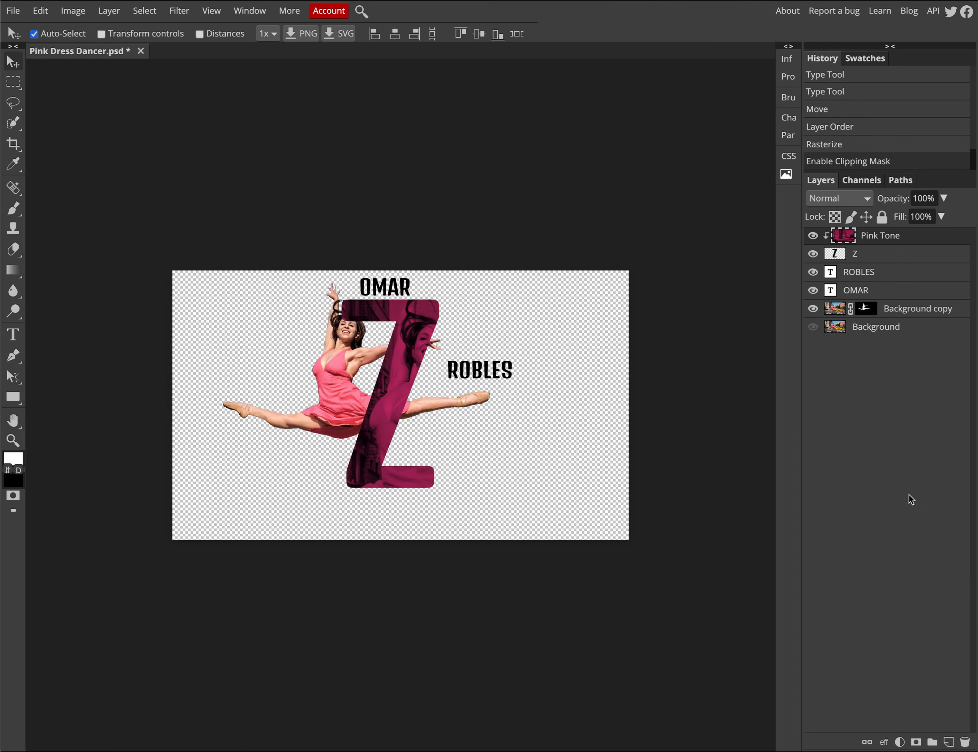
key("ctrl+z")
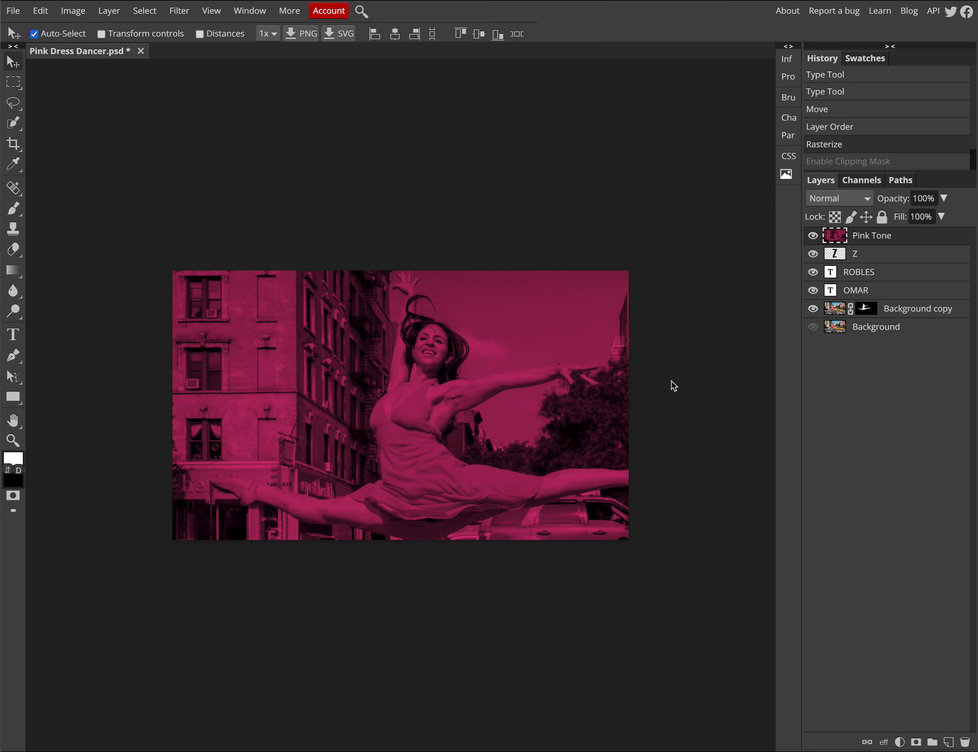
left_click(813, 236)
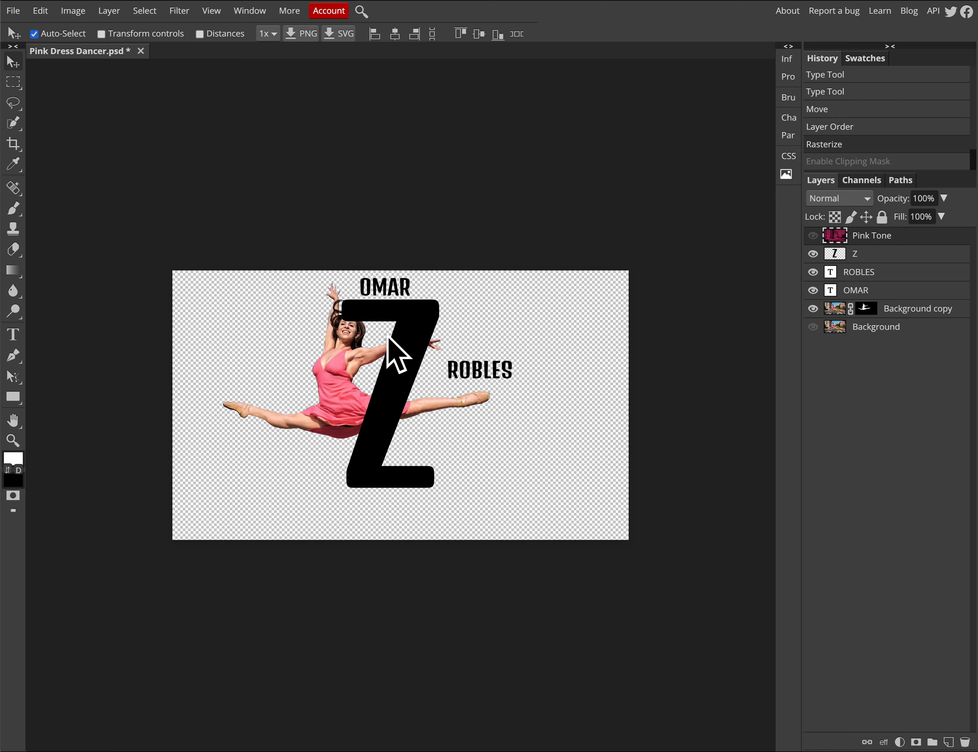
Move the dancer cutout lower and to the right behind the Z.
left_click(410, 331)
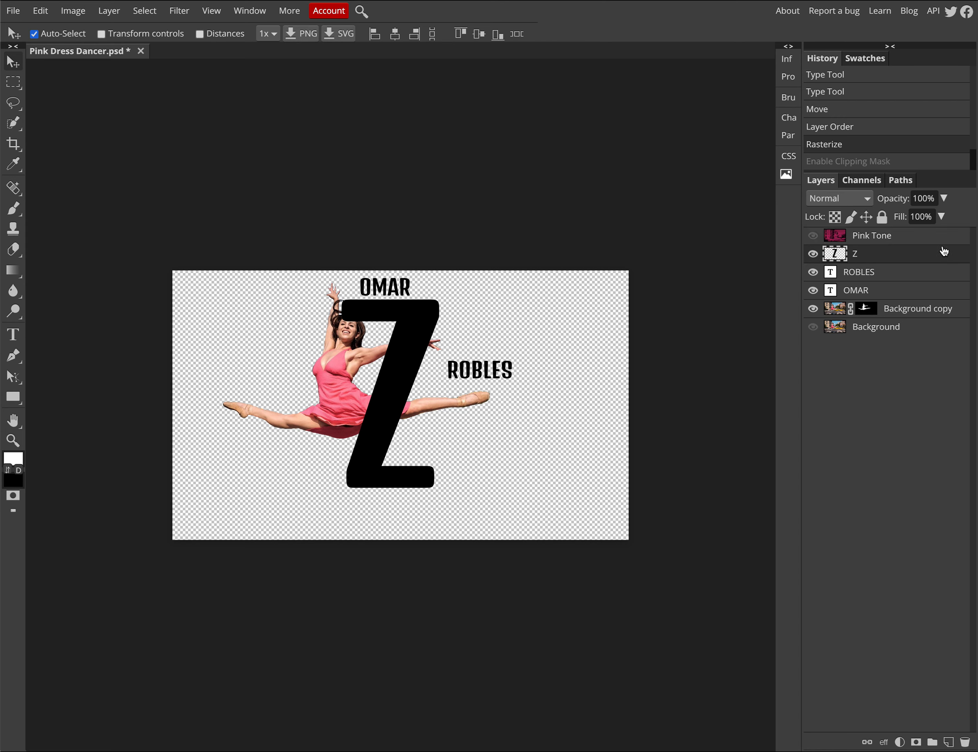
left_click(875, 244)
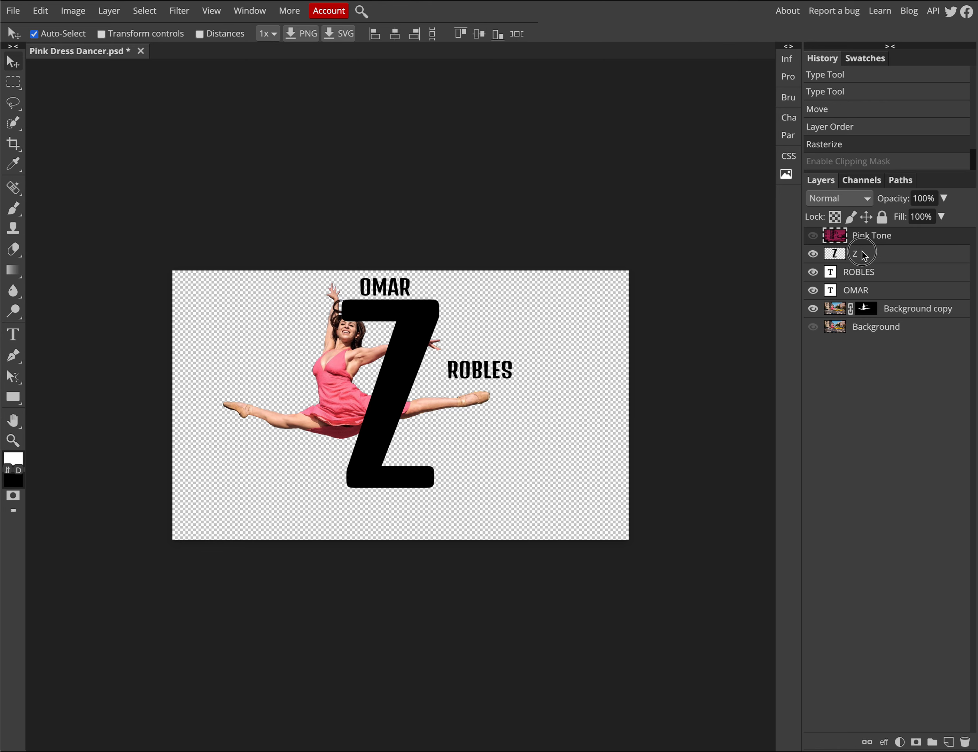
left_click(864, 253)
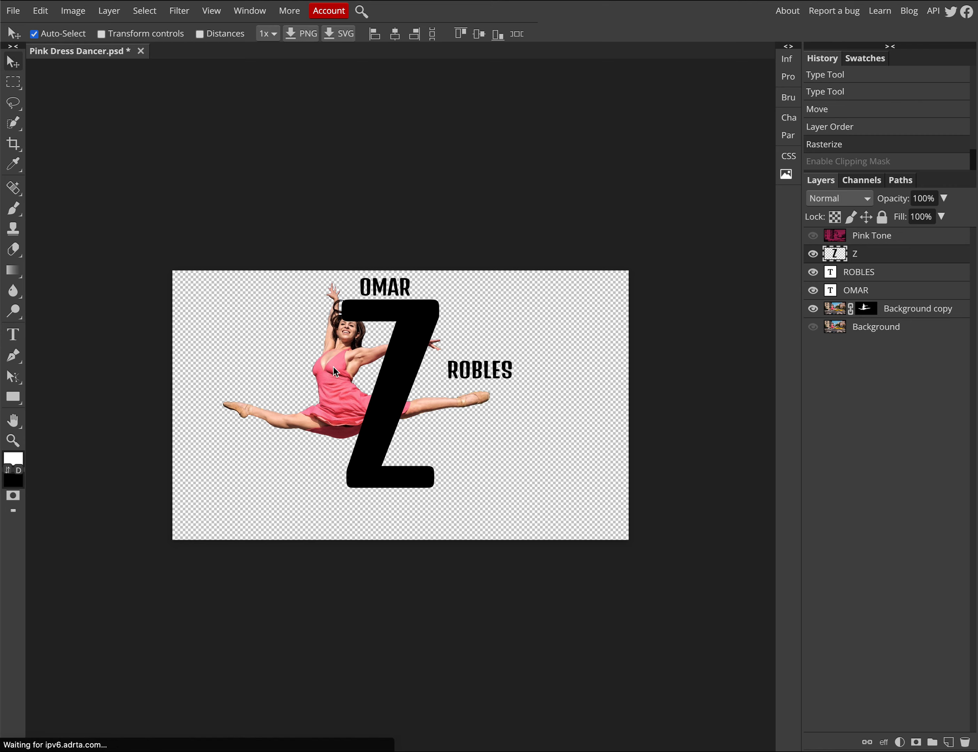
left_click_drag(333, 367, 355, 383)
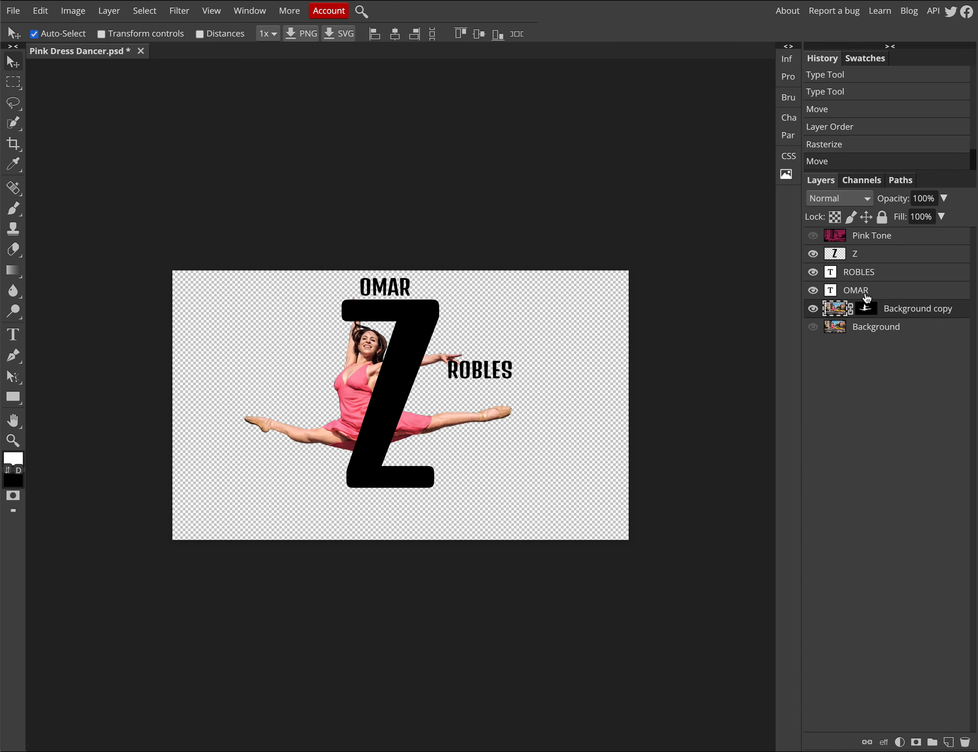
left_click(813, 254)
left_click(813, 272)
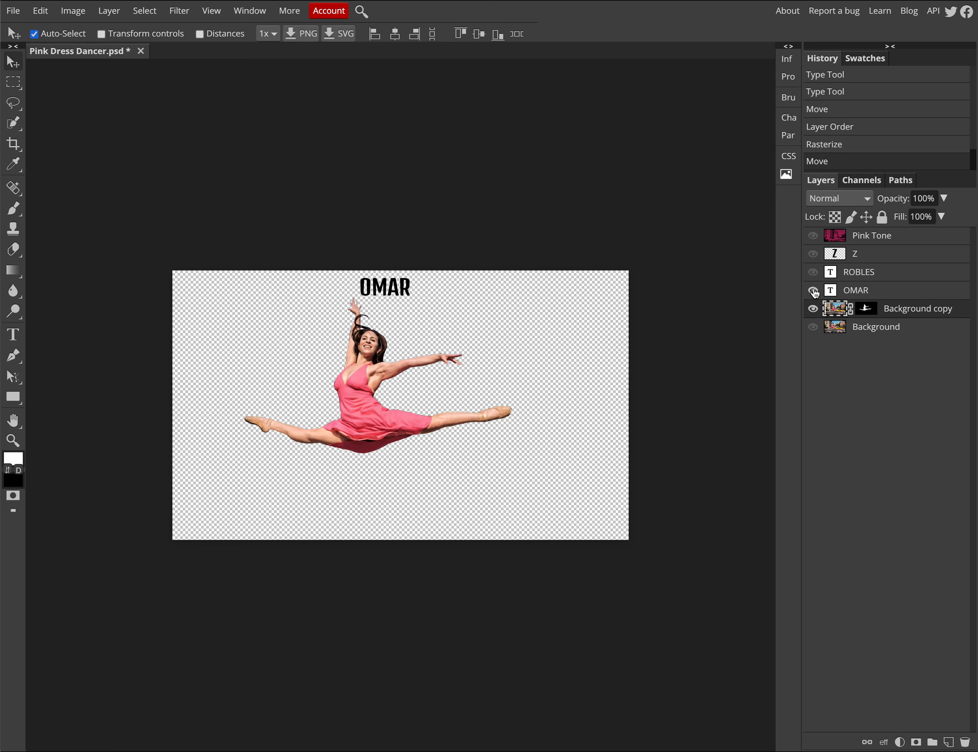
left_click(813, 290)
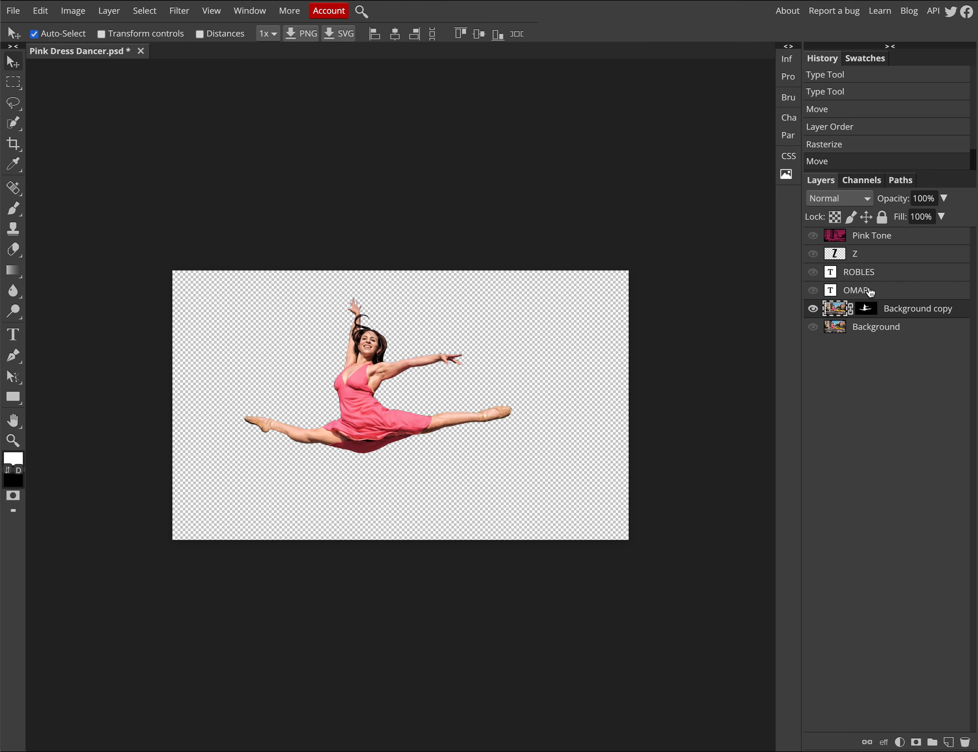
left_click(868, 331)
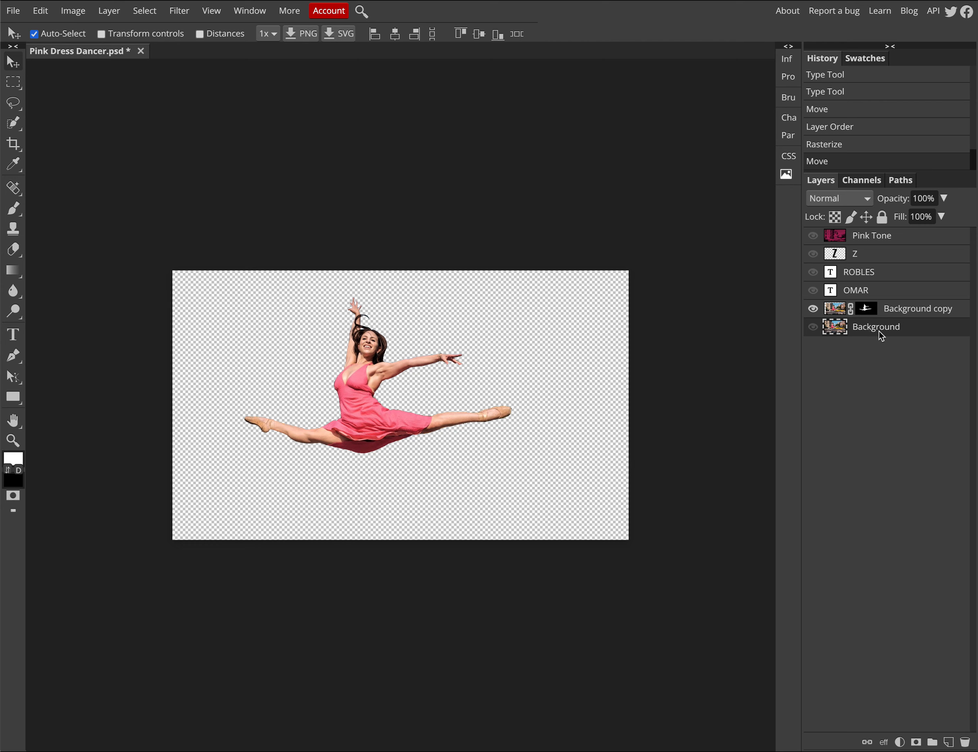
Duplicate the Background layer, move the copy beneath Pink Tone, and rename it 'Clipping'.
right_click(879, 332)
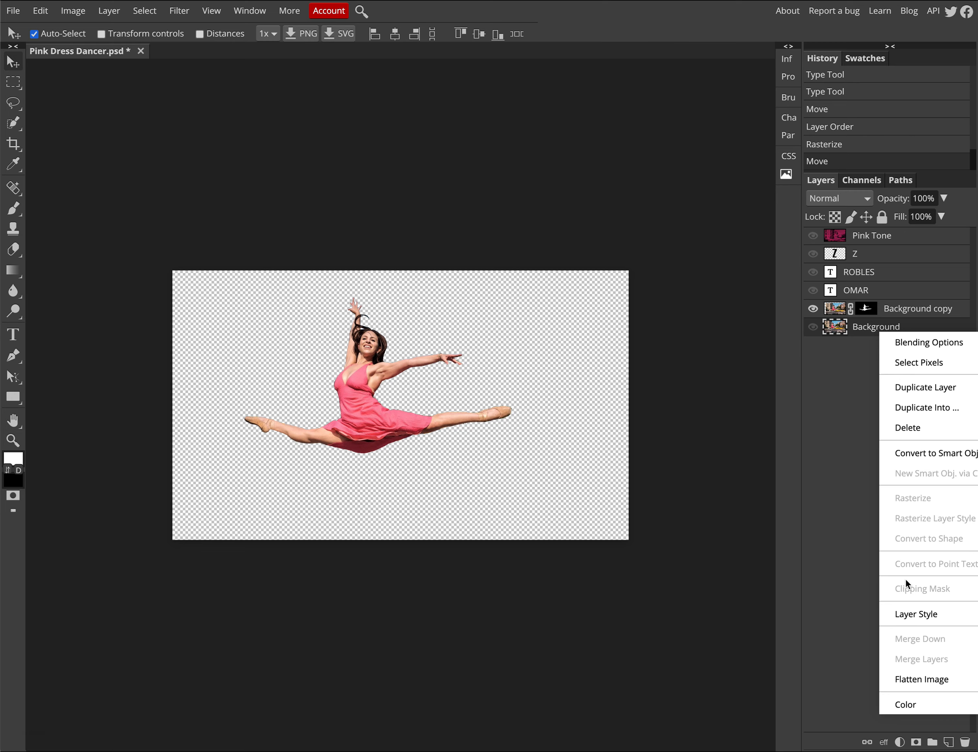
left_click(904, 391)
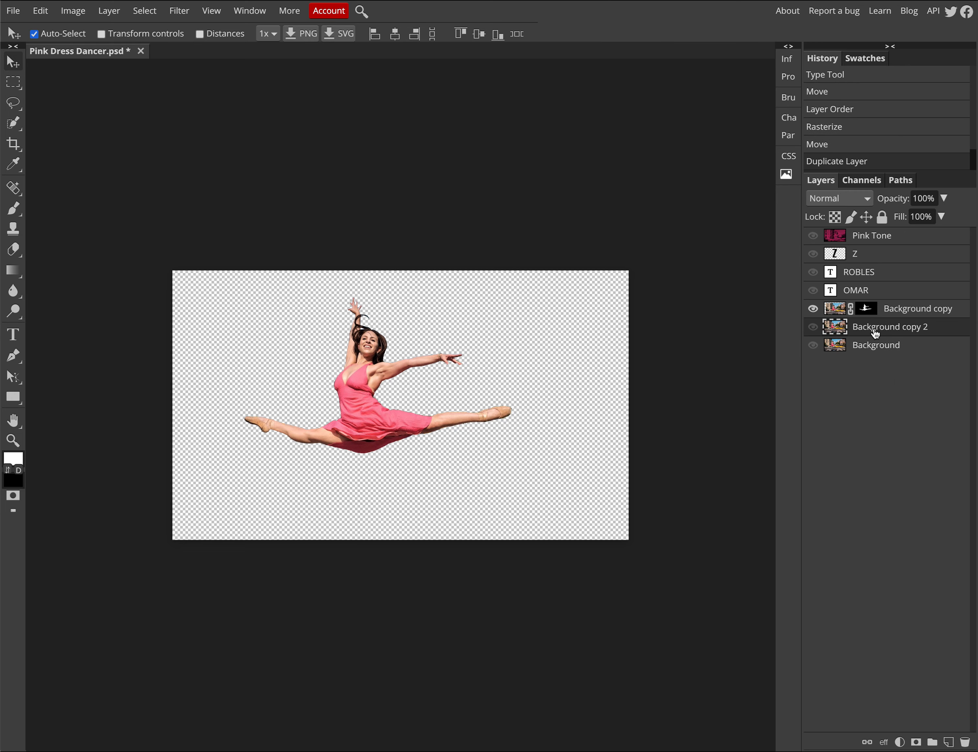
double_click(875, 329)
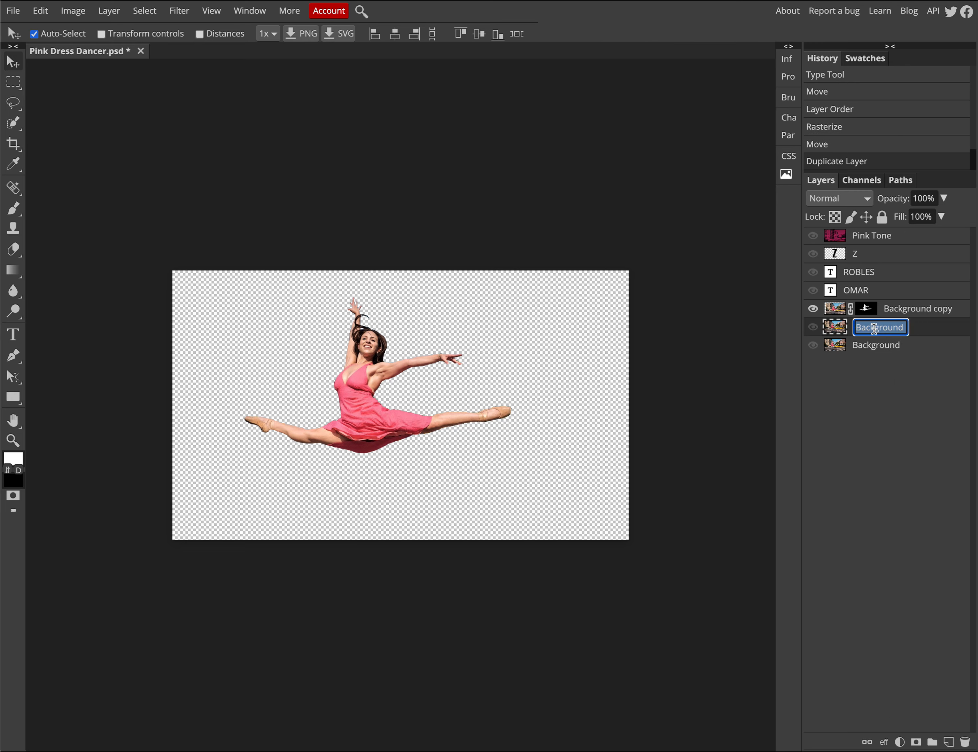
key("Return")
left_click_drag(876, 329, 884, 249)
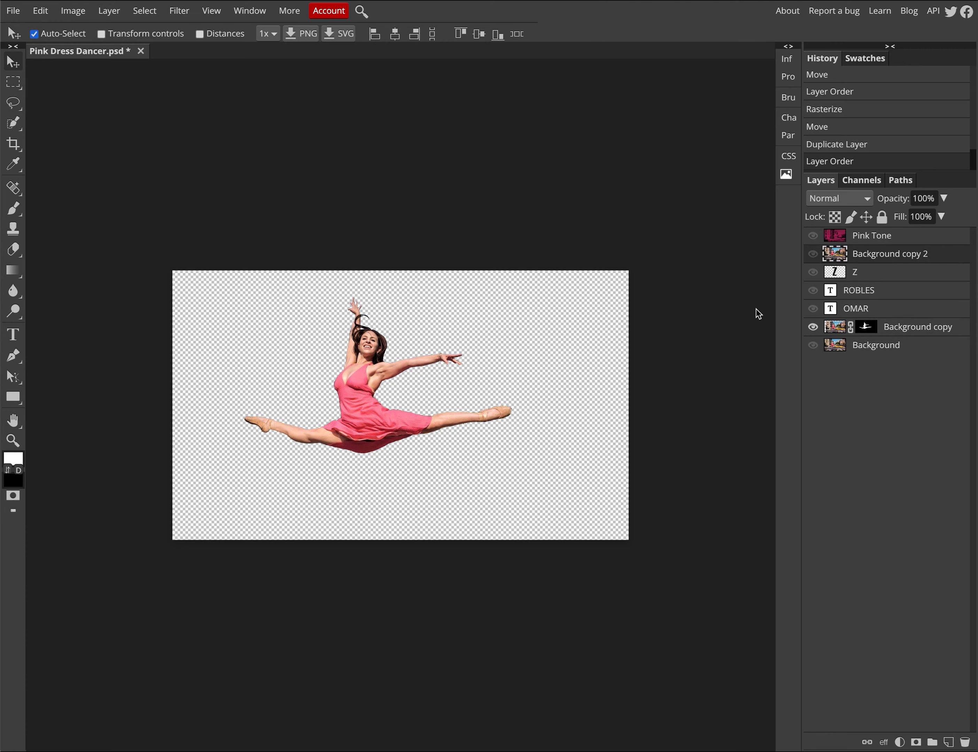
double_click(882, 258)
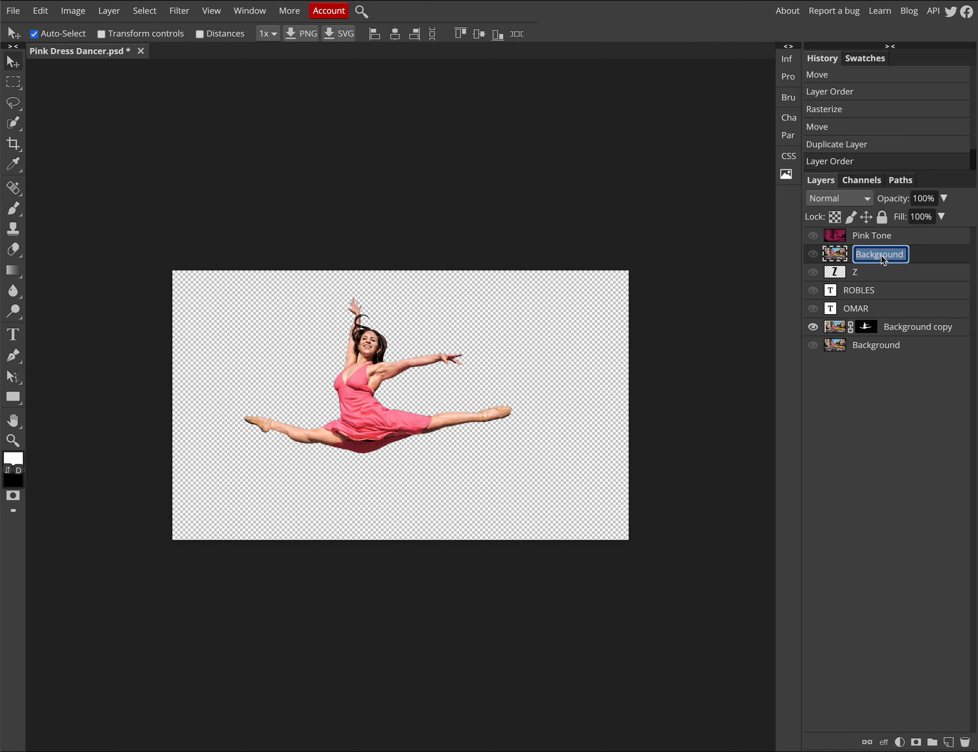
type("Clipping")
key("Return")
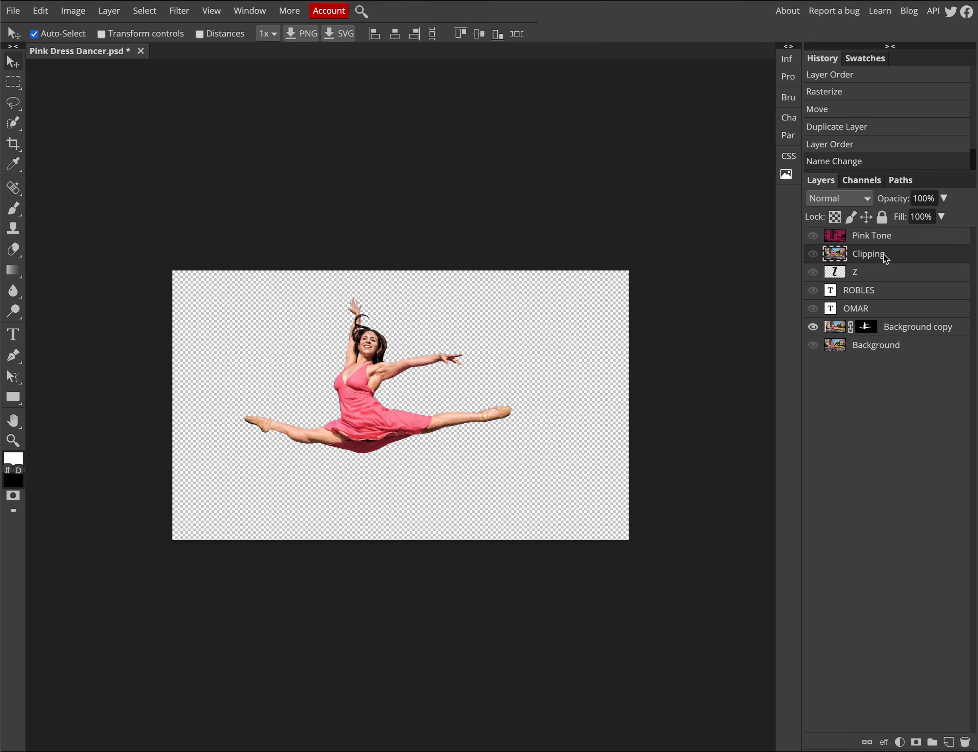
Show the Z, clip the Clipping photo layer into it, and reposition the photo inside the letter.
right_click(882, 255)
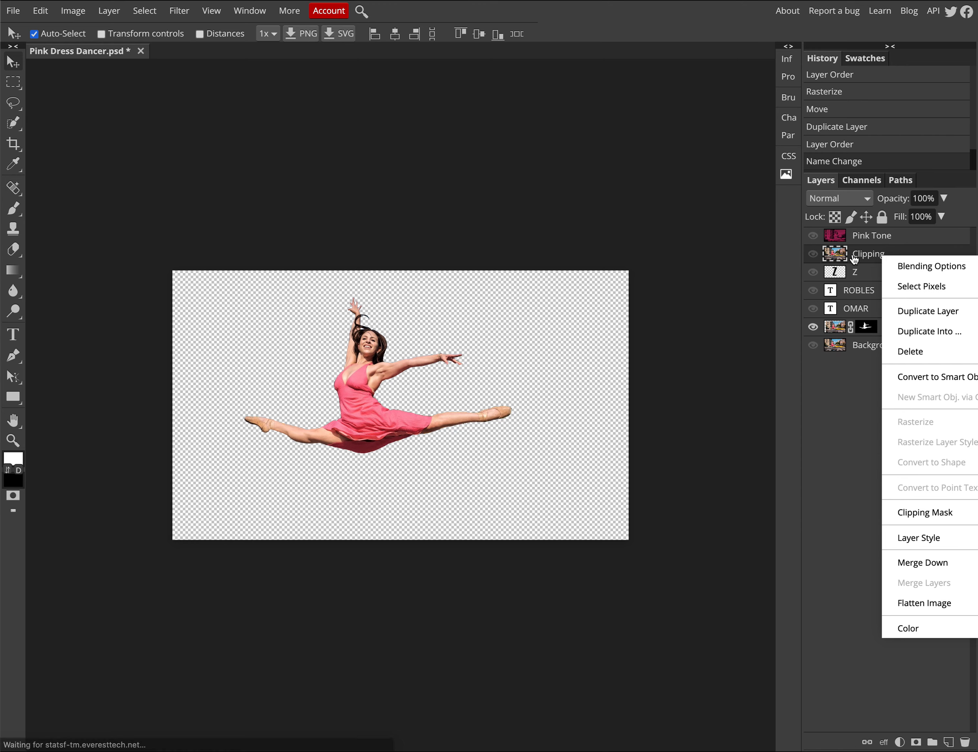
left_click(813, 271)
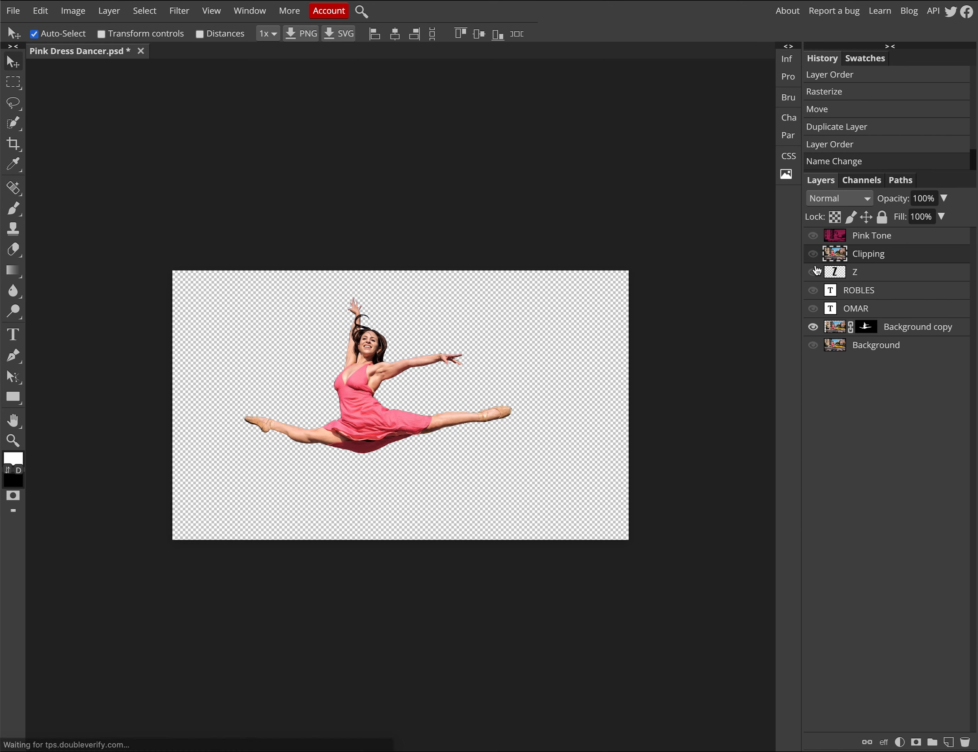
right_click(886, 256)
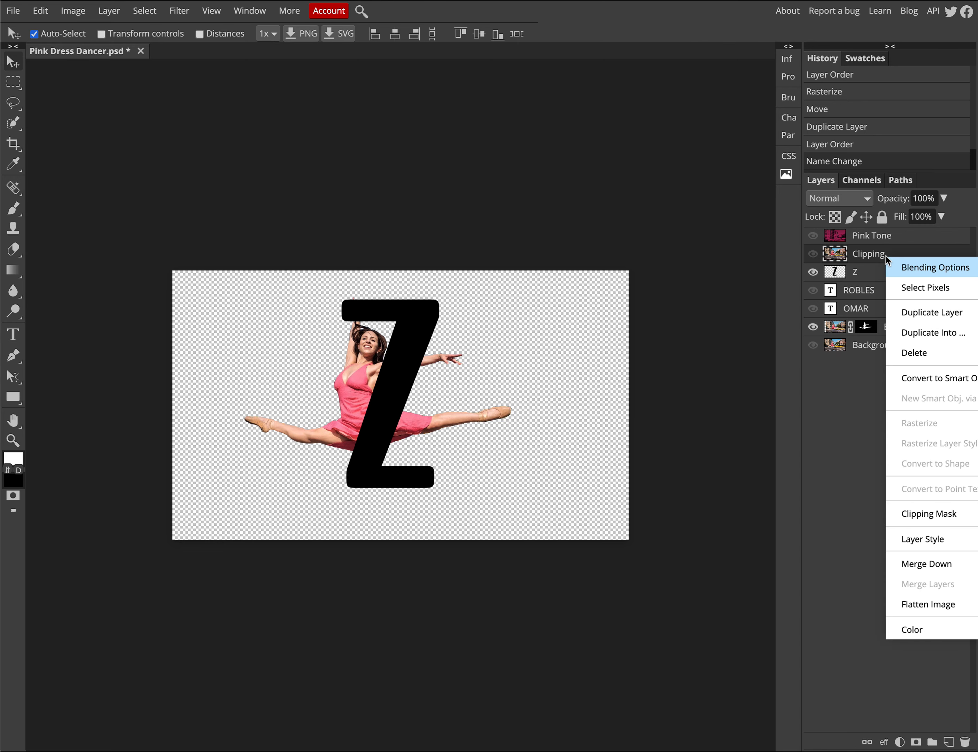
left_click(914, 517)
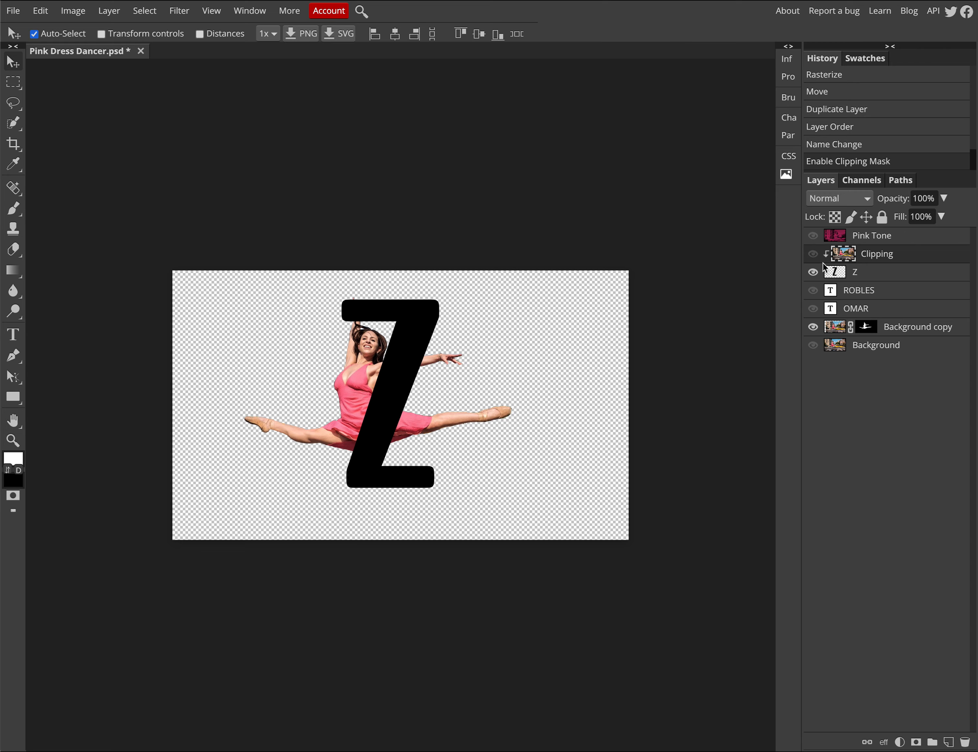
left_click(814, 255)
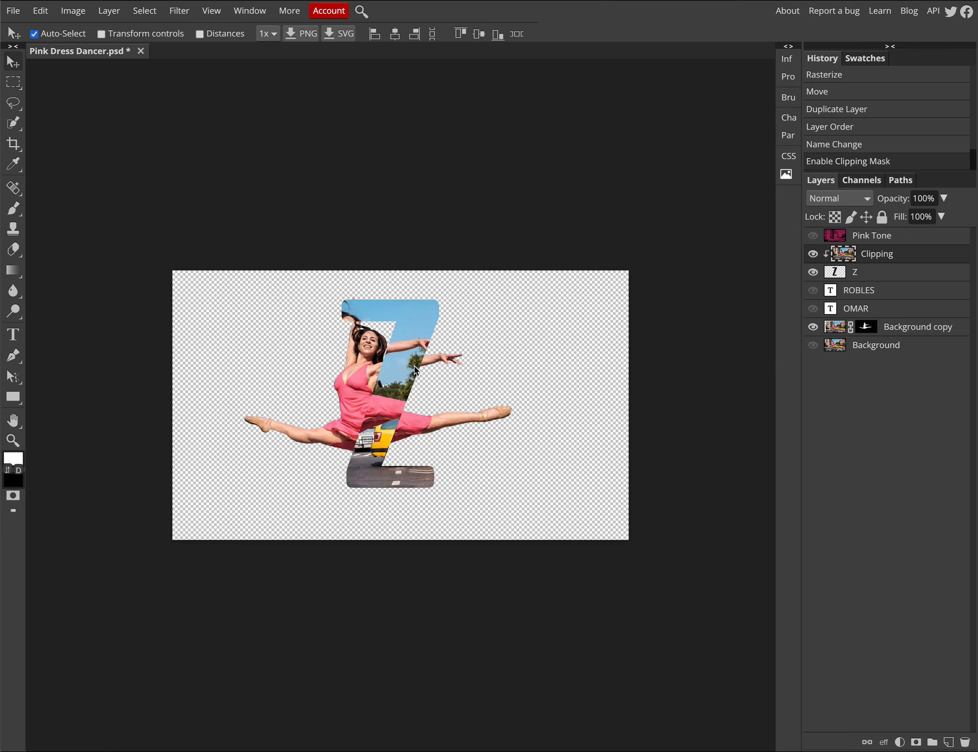
left_click_drag(411, 335, 437, 357)
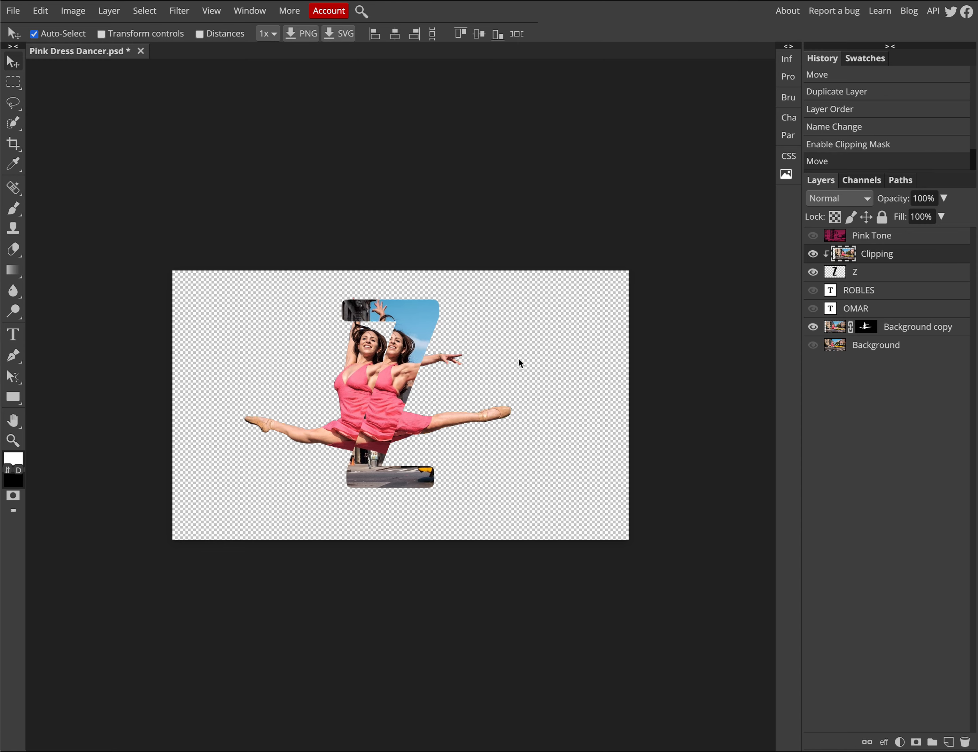
Hide the dancer cutout and drag the Background copy photo up and left inside the Z.
left_click(814, 327)
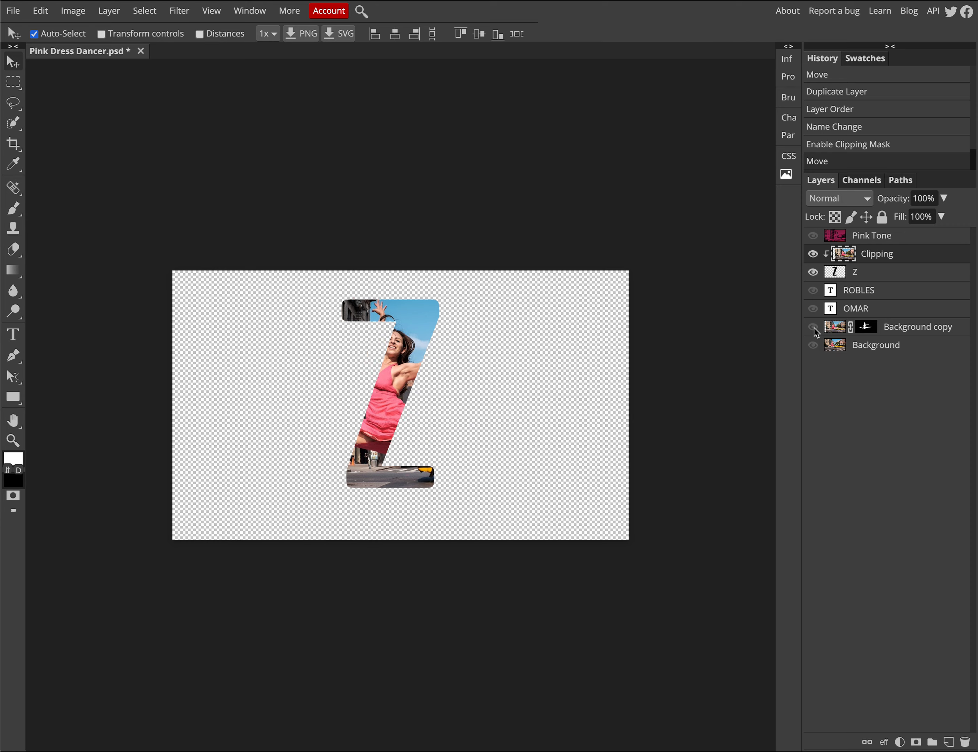
mouse_move(386, 385)
left_mouse_down()
mouse_move(387, 367)
mouse_move(329, 364)
mouse_move(381, 417)
mouse_move(386, 374)
left_mouse_up()
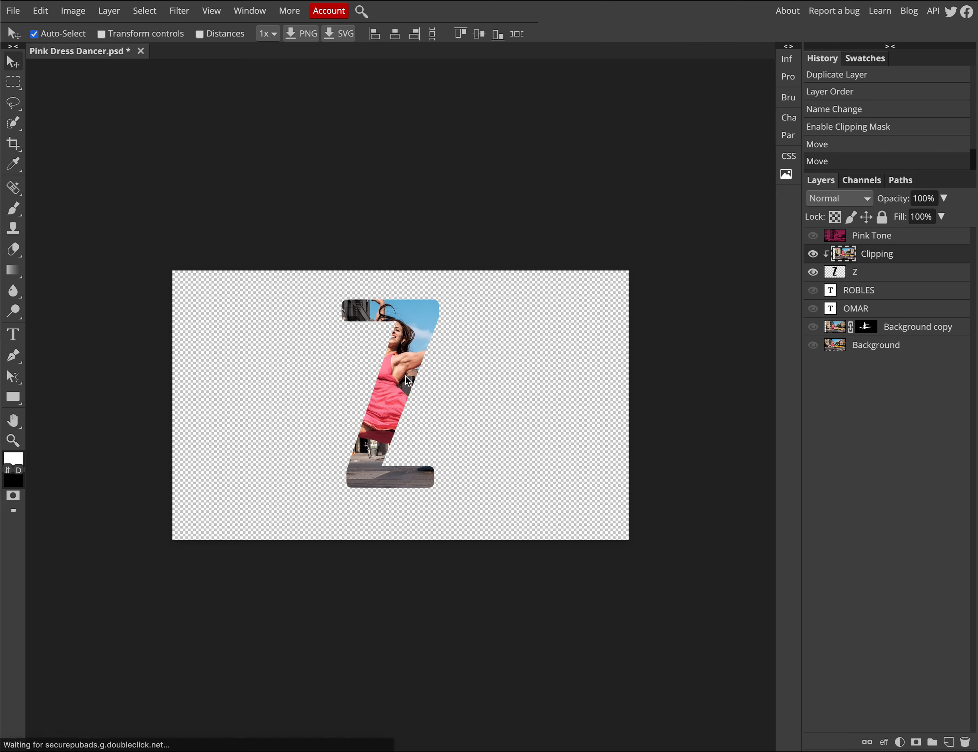
left_click(884, 328)
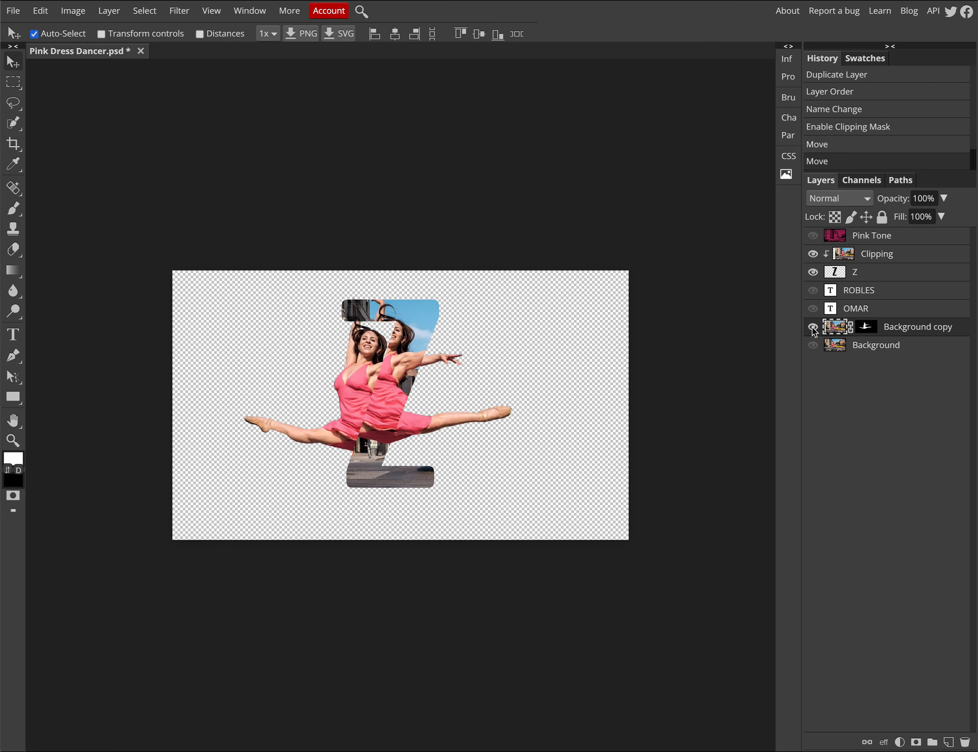
mouse_move(358, 378)
left_mouse_down()
mouse_move(356, 370)
mouse_move(357, 380)
left_mouse_up()
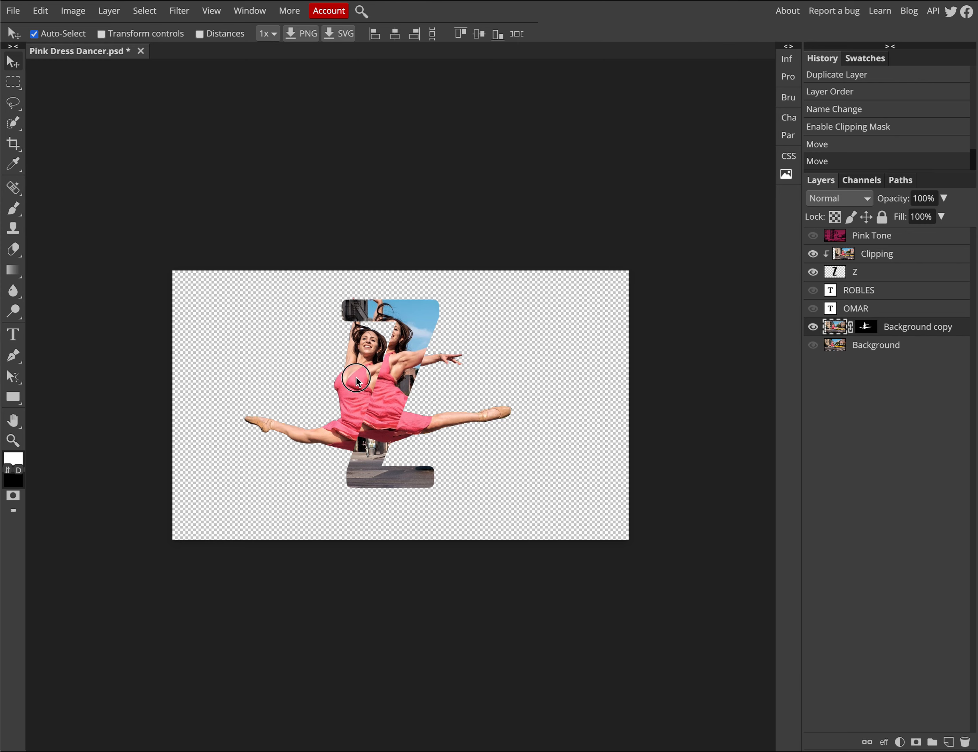
Nudge the photo inside the Z further, then toggle the Clipping photo off and on to check.
left_click(866, 329)
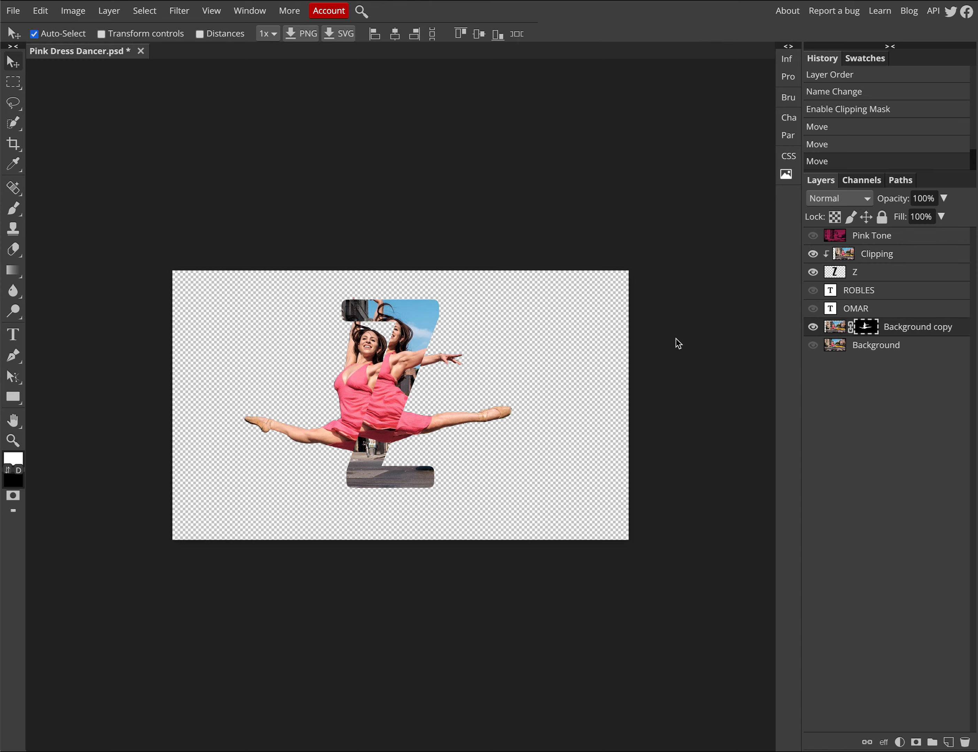
left_click(350, 384)
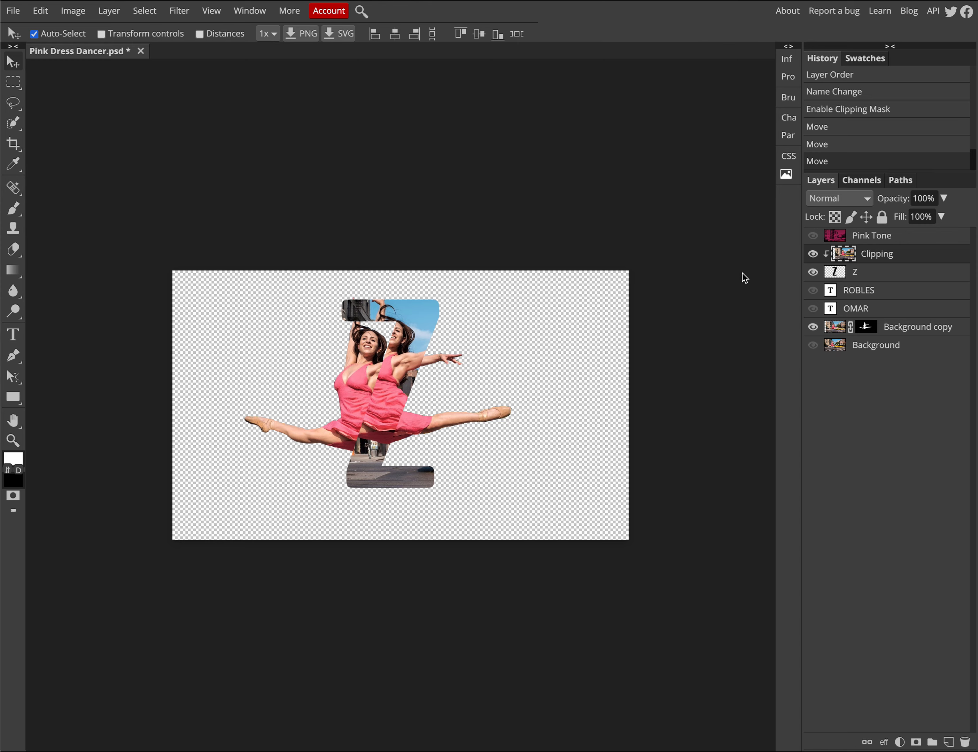
left_click(837, 331)
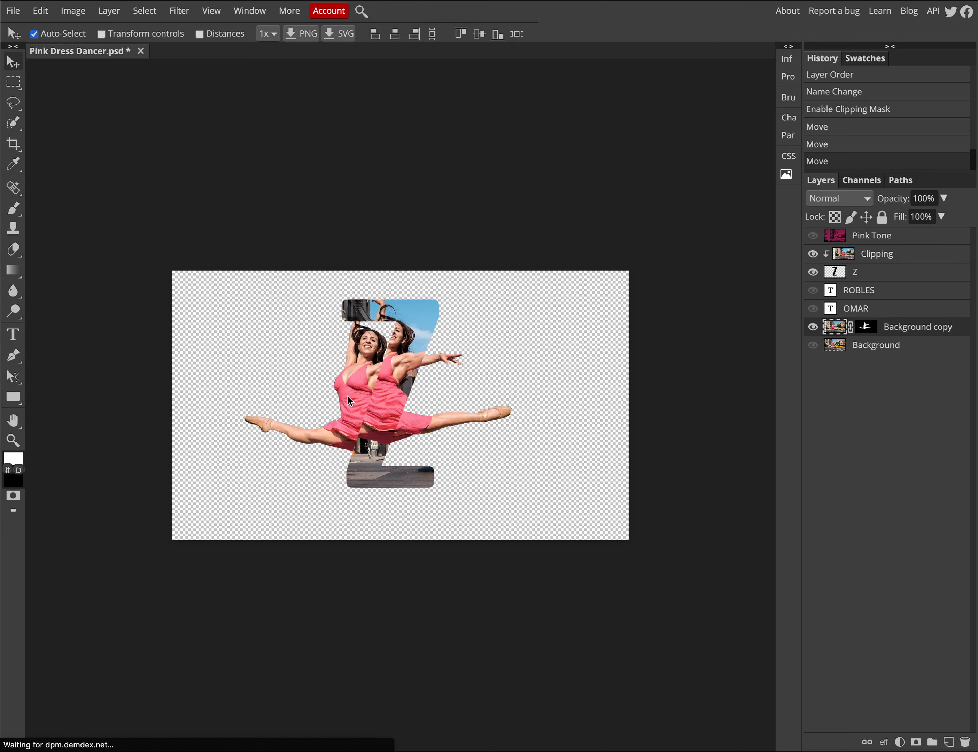
left_click_drag(348, 396, 345, 406)
left_click(868, 332)
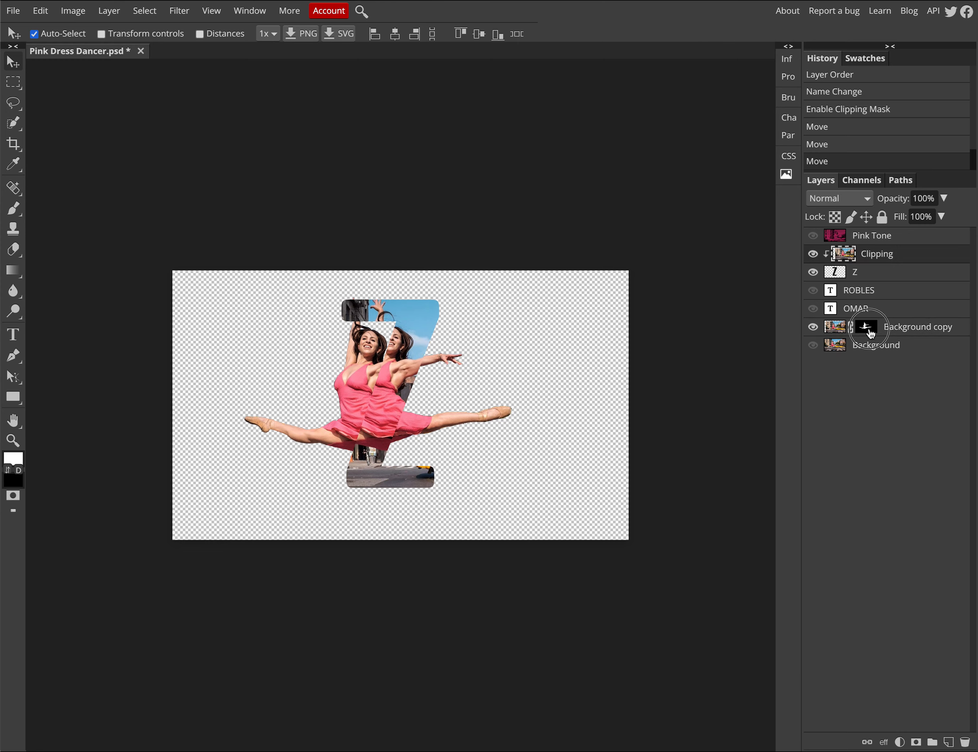
left_click(813, 254)
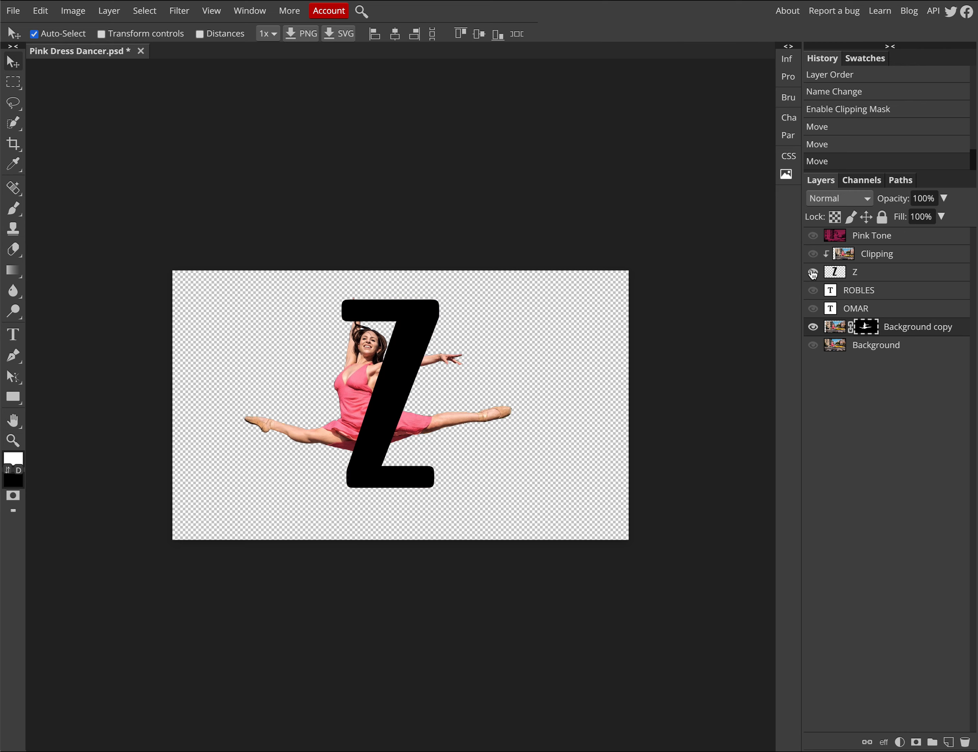
left_click(813, 254)
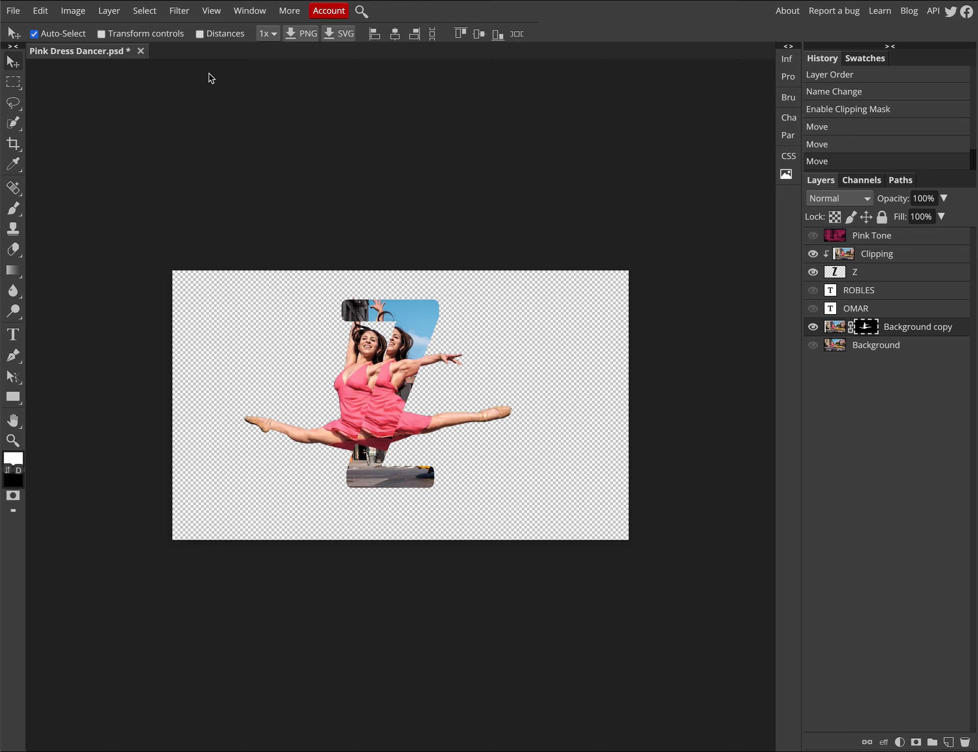
Unlink the dancer cutout from its mask, shift the image slightly, and relink it.
left_click(852, 331)
mouse_move(343, 380)
left_mouse_down()
mouse_move(351, 371)
mouse_move(345, 380)
left_mouse_up()
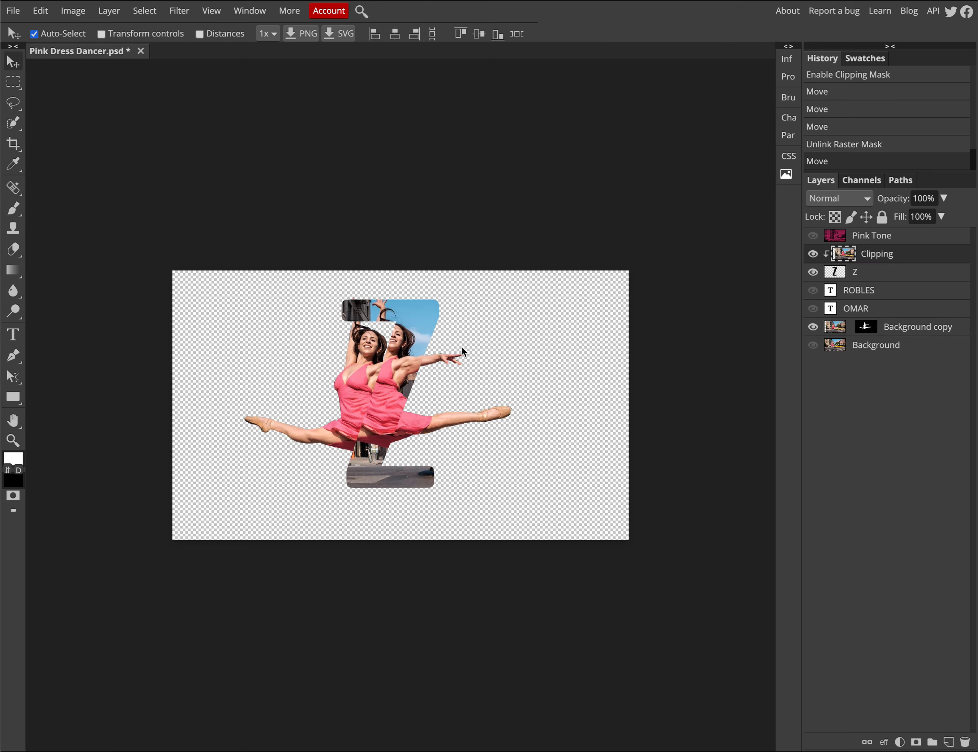
left_click(851, 327)
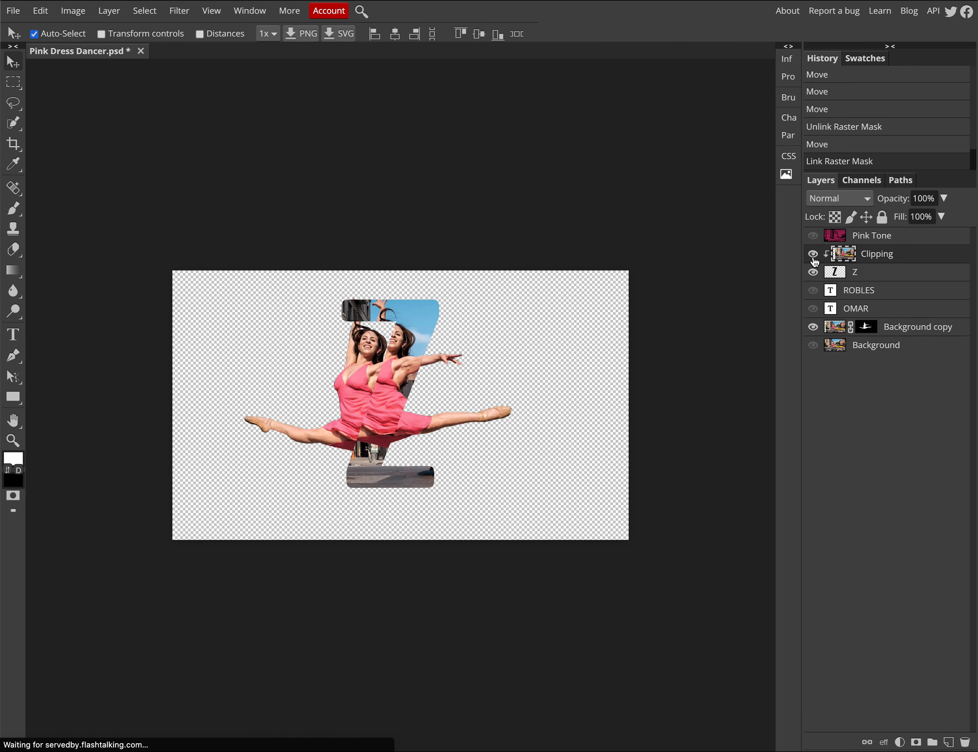
Drag the photo inside the Z slightly right, toggle the Z off and on, then select the Clipping layer.
left_click(351, 387)
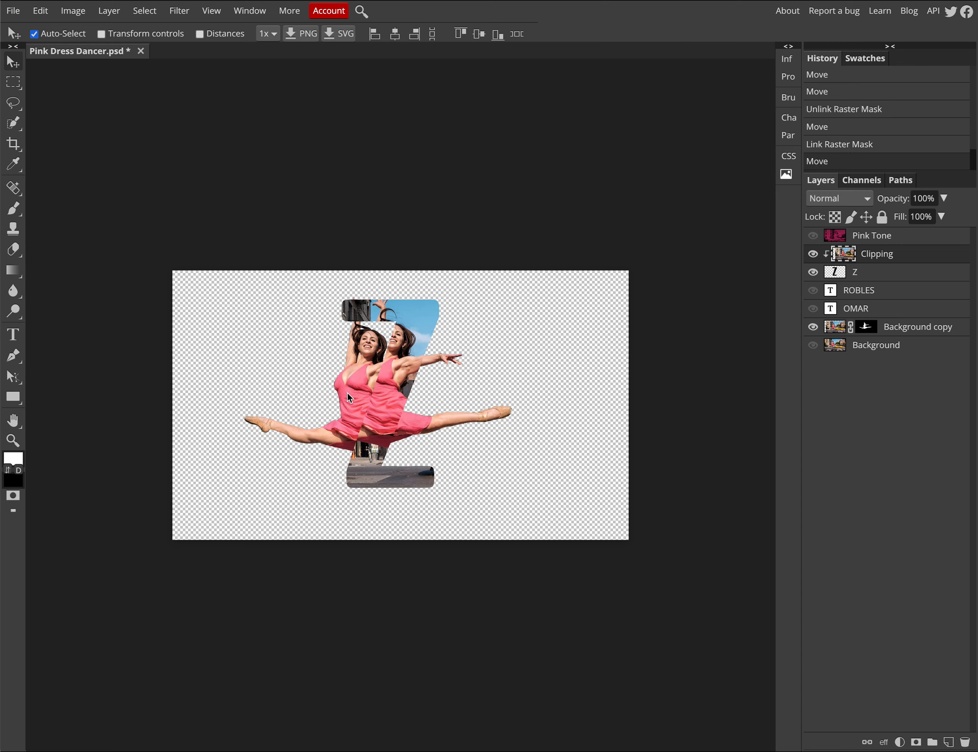
mouse_move(347, 394)
left_mouse_down()
mouse_move(329, 390)
mouse_move(350, 394)
left_mouse_up()
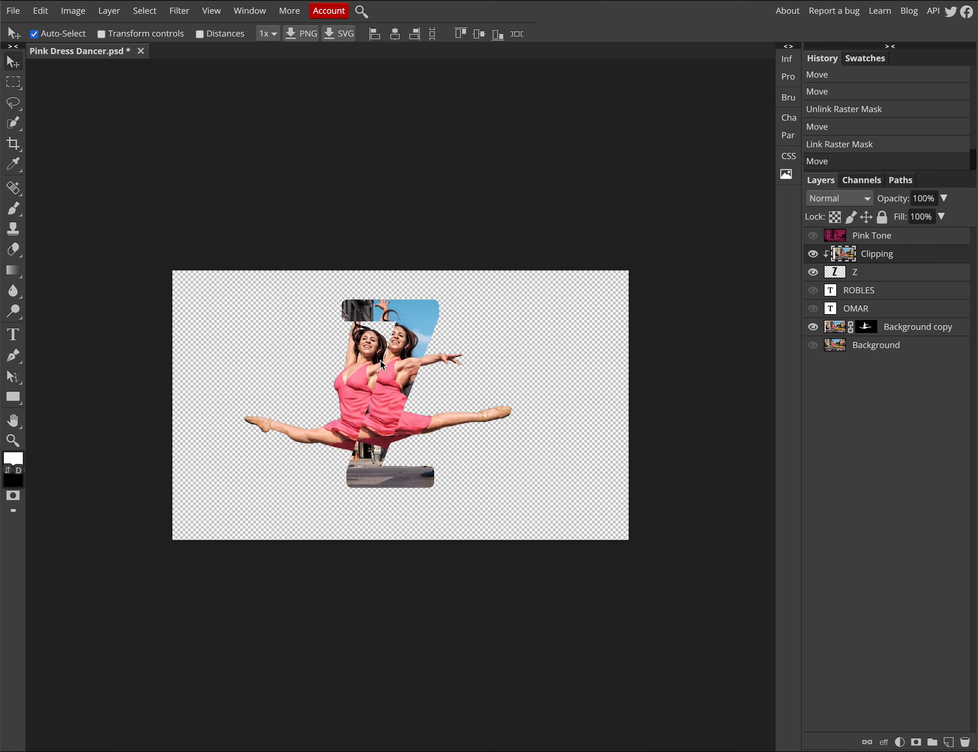
left_click(832, 328)
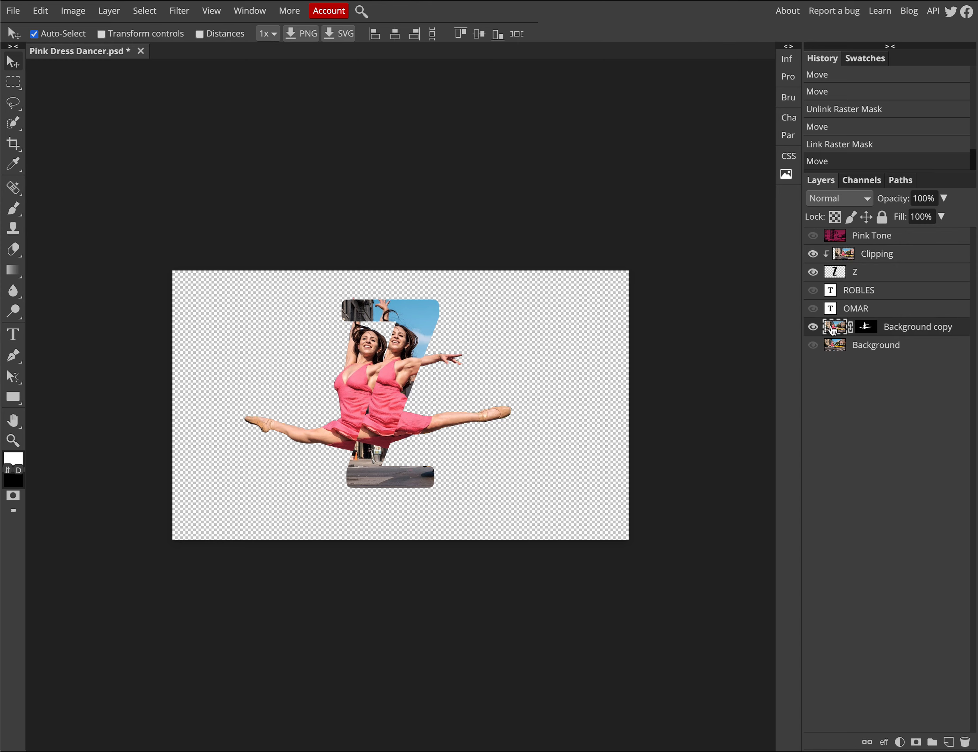
left_click(813, 272)
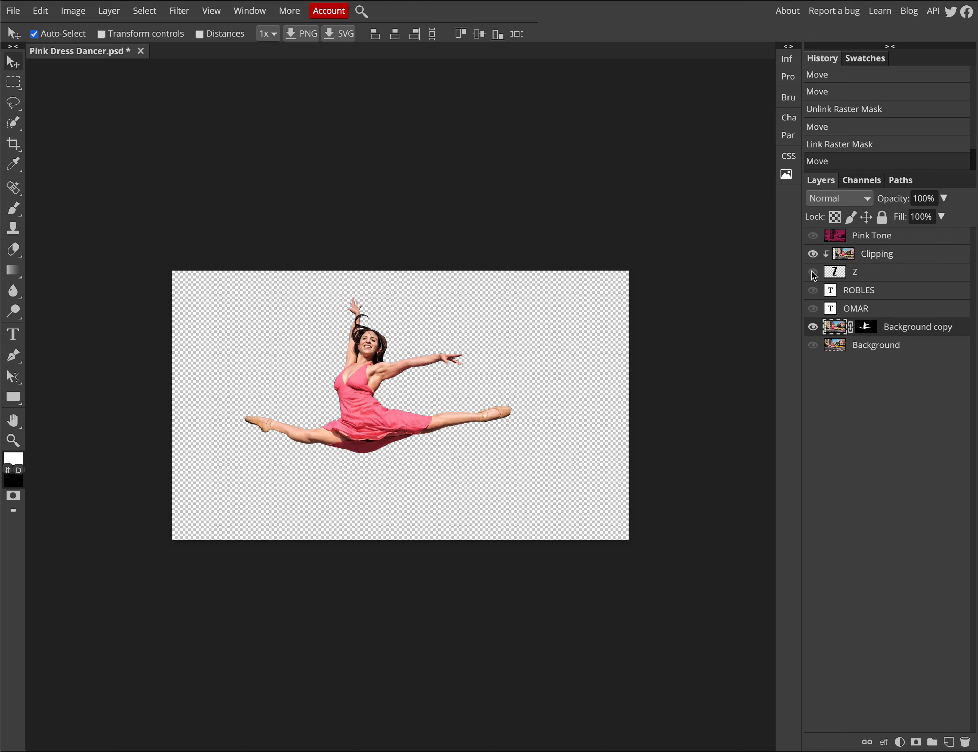
left_click(813, 272)
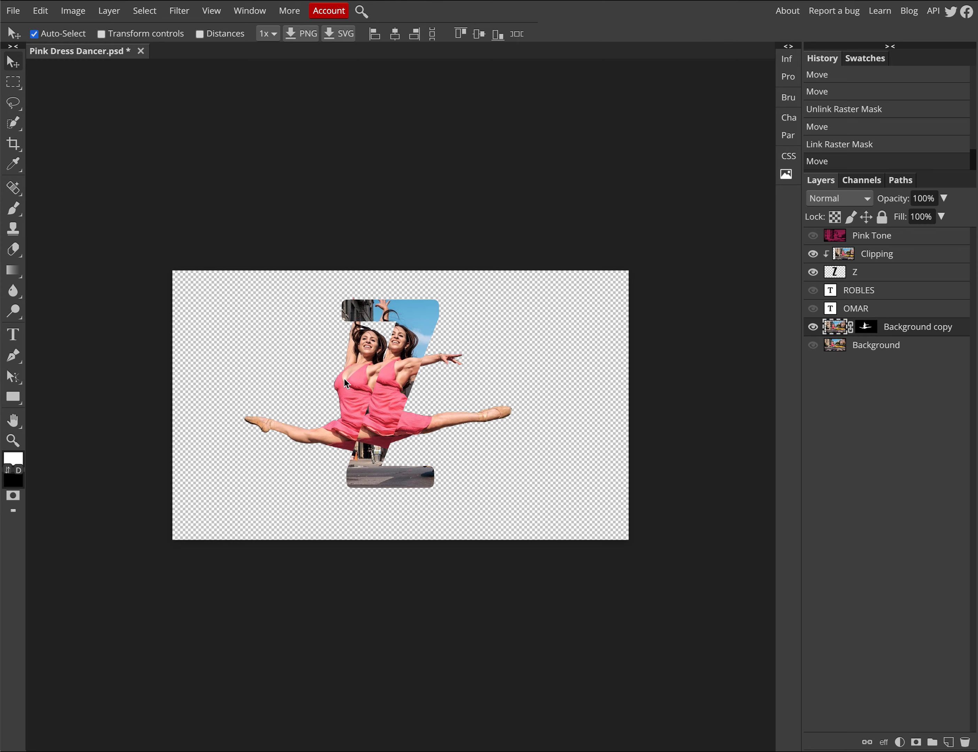
left_click(16, 65)
left_click(346, 379)
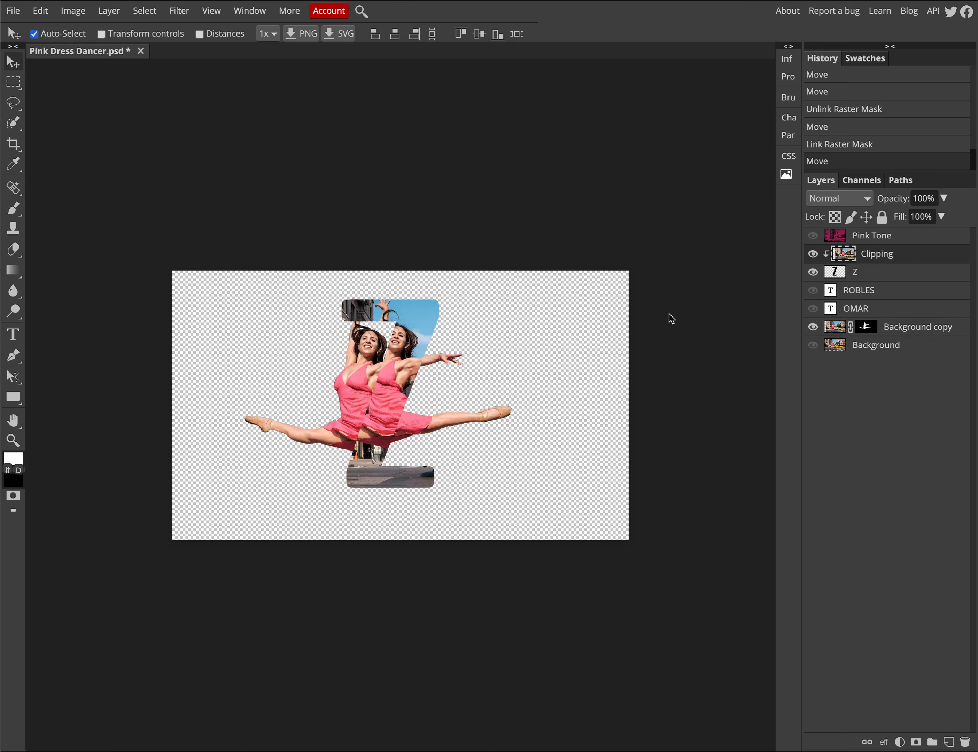
Lock the Clipping layer and drag the dancer cutout right to line up with the Z's dancer.
right_click(883, 254)
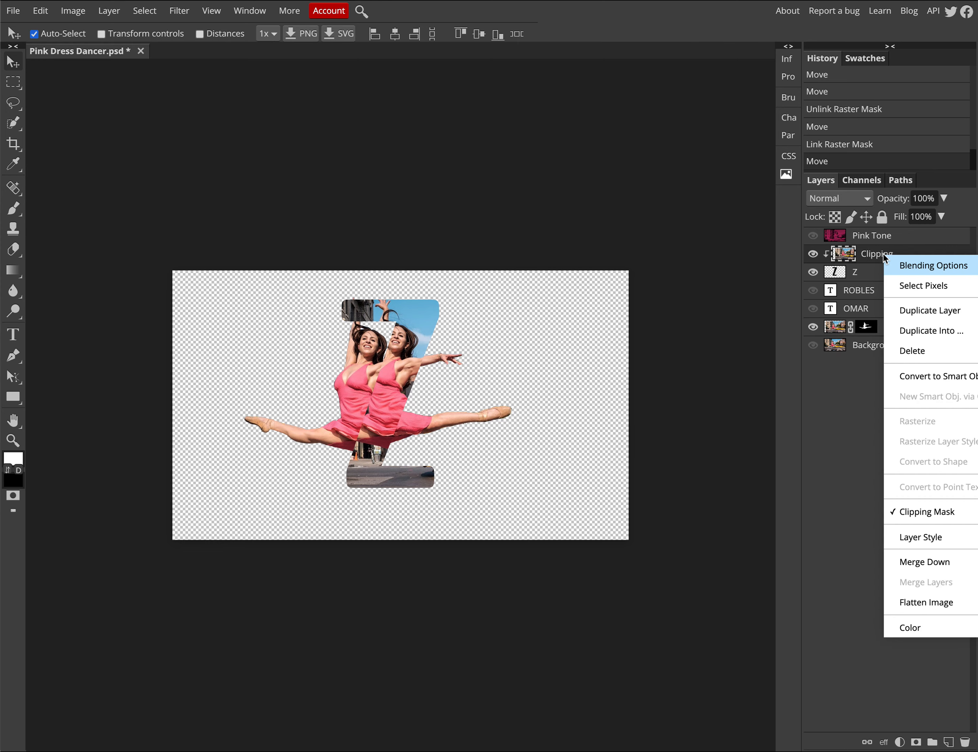
left_click(881, 217)
left_click_drag(354, 390, 383, 386)
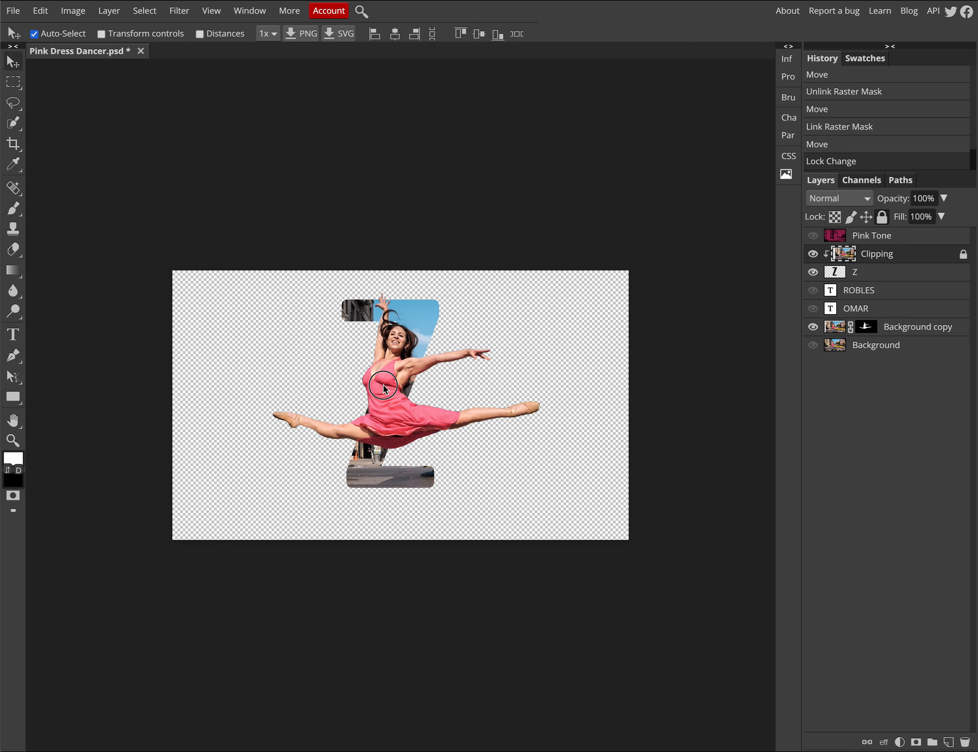
left_click(384, 389)
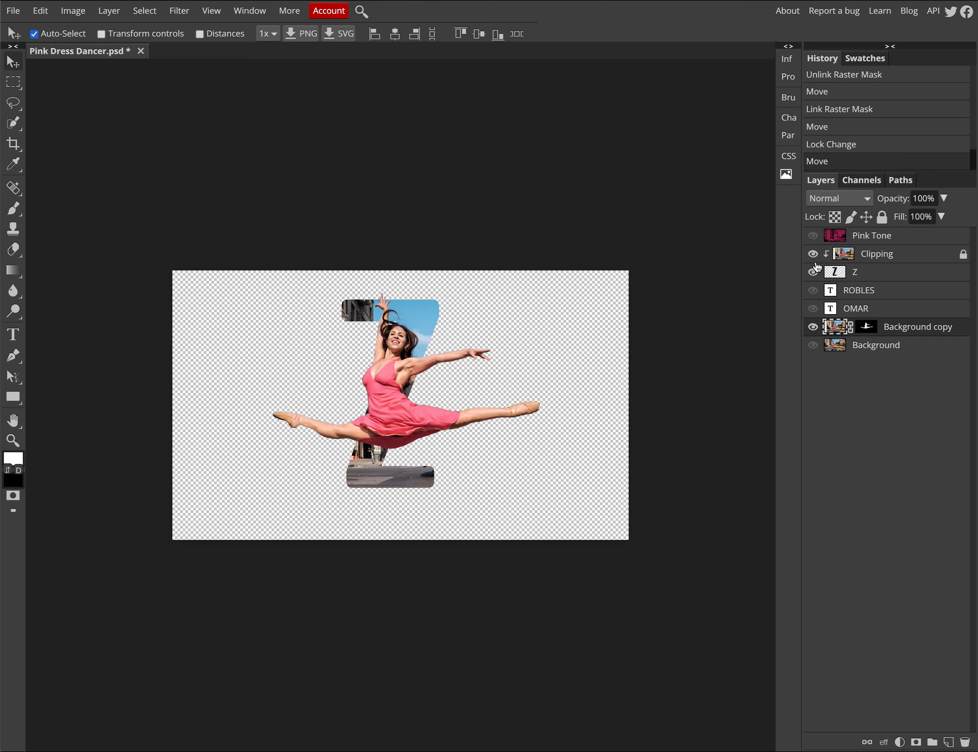
Toggle the dancer cutout's visibility repeatedly to compare it against the dancer inside the Z.
left_click(813, 327)
left_click(813, 327)
left_click(813, 327)
left_click(813, 327)
left_click(813, 328)
left_click(813, 328)
left_click(813, 328)
left_click(813, 328)
left_click(812, 328)
left_click(813, 328)
left_click(813, 328)
left_click(813, 327)
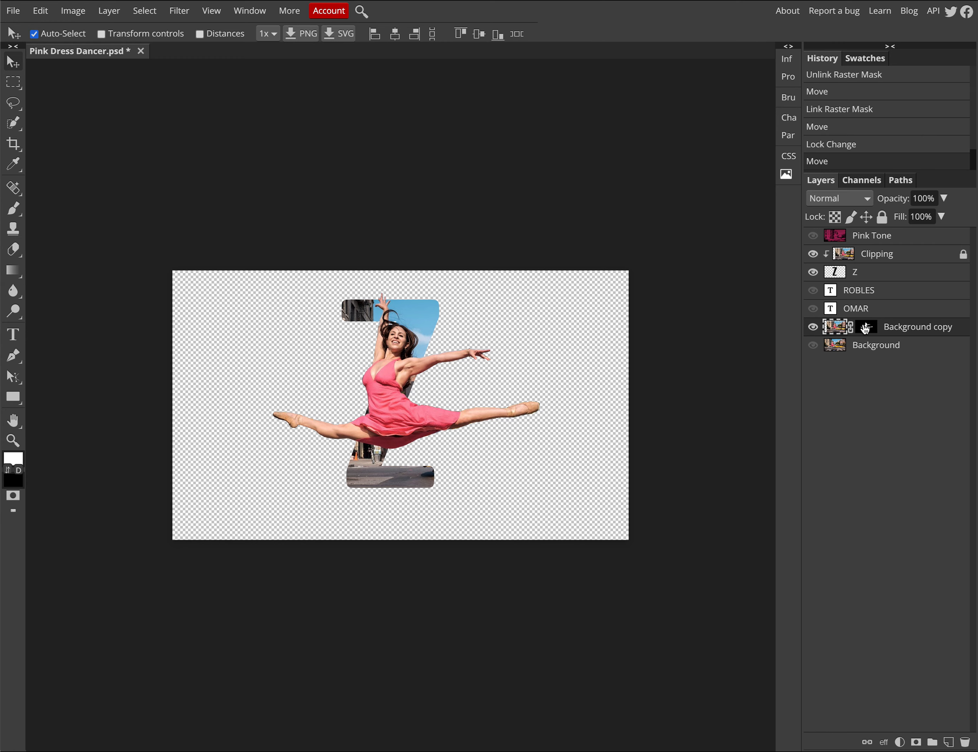
On the Background copy mask, use a size-40 eraser on the dancer's leg and arm beyond the Z.
left_click(876, 331)
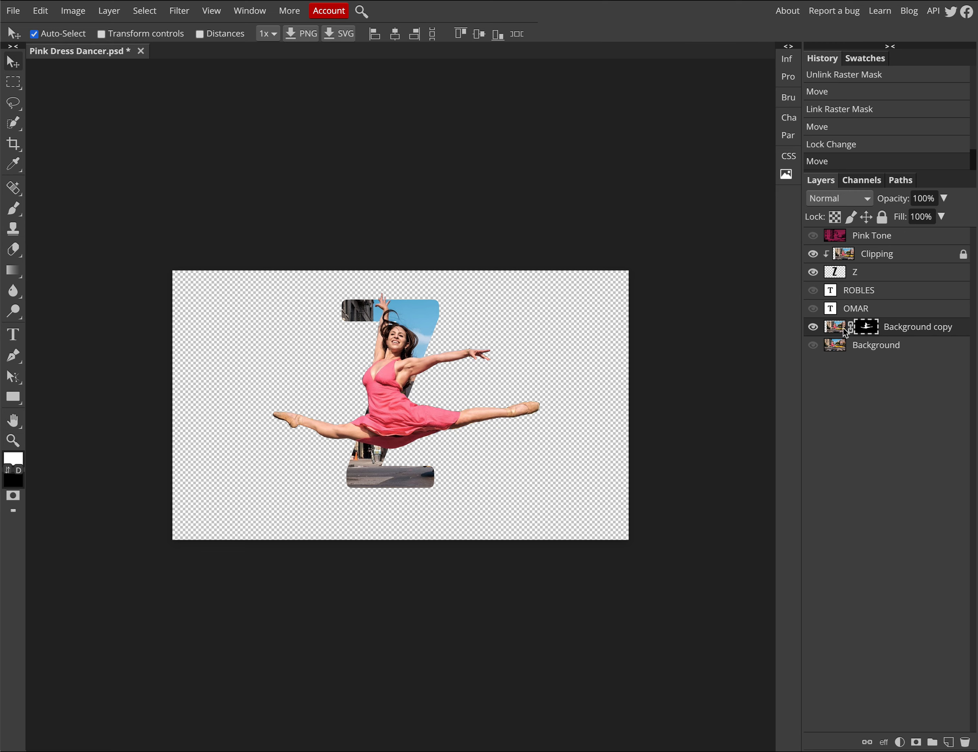
left_click(13, 250)
key("bracketright")
key("bracketright")
key("bracketright")
key("bracketright")
key("bracketright")
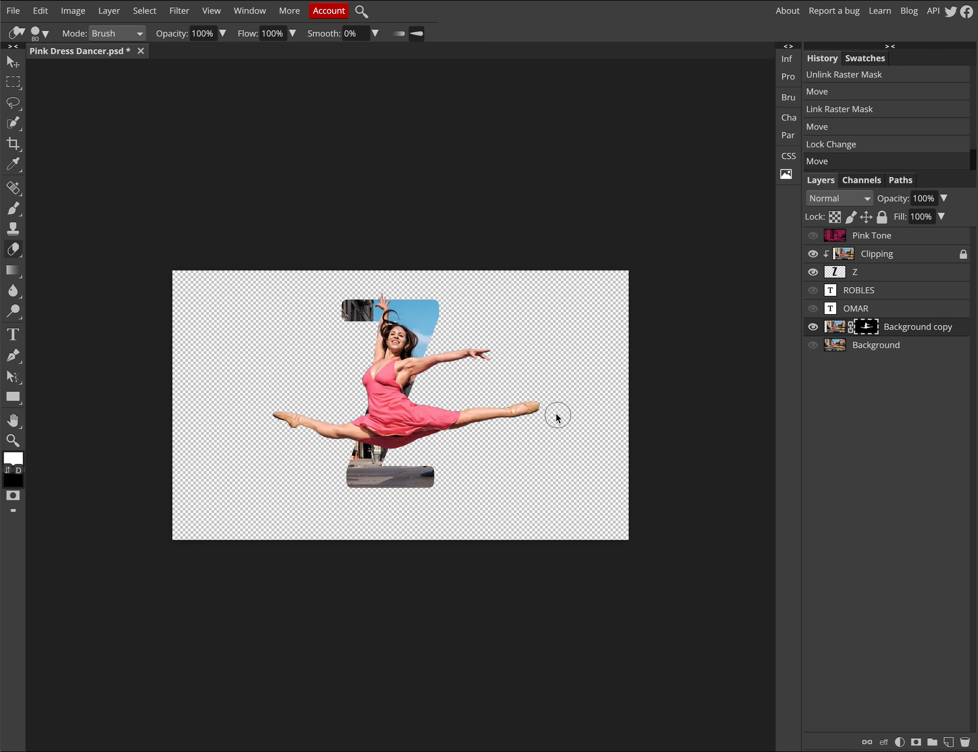
mouse_move(557, 415)
left_mouse_down()
mouse_move(457, 429)
mouse_move(440, 418)
mouse_move(402, 455)
mouse_move(411, 406)
mouse_move(399, 448)
left_mouse_up()
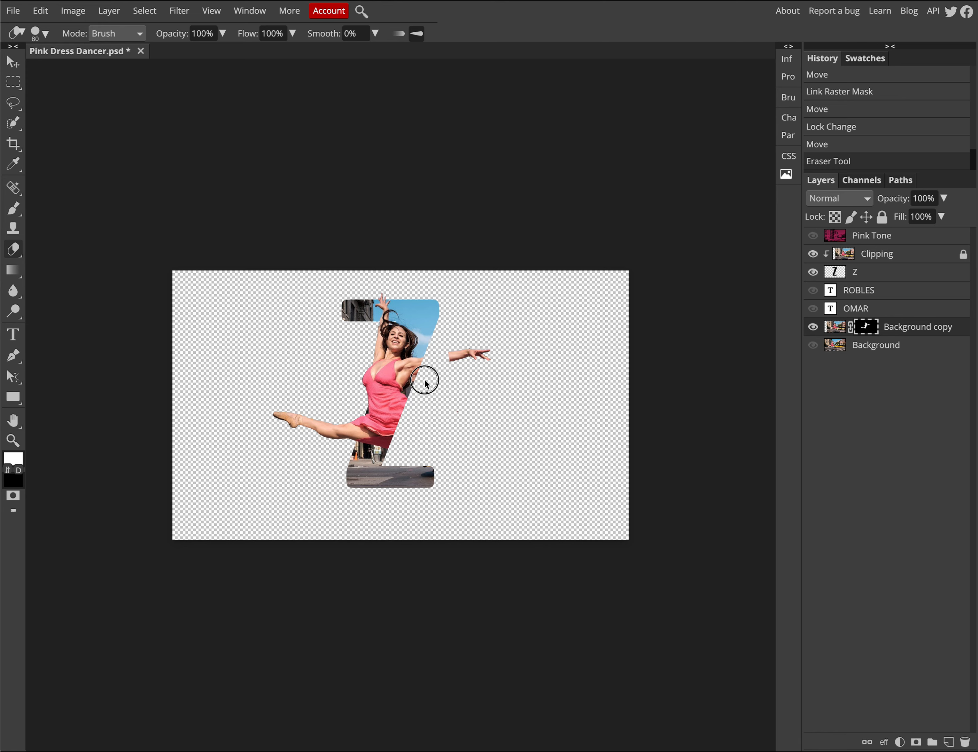
mouse_move(428, 375)
left_mouse_down()
mouse_move(453, 354)
mouse_move(510, 354)
left_mouse_up()
left_click(516, 385)
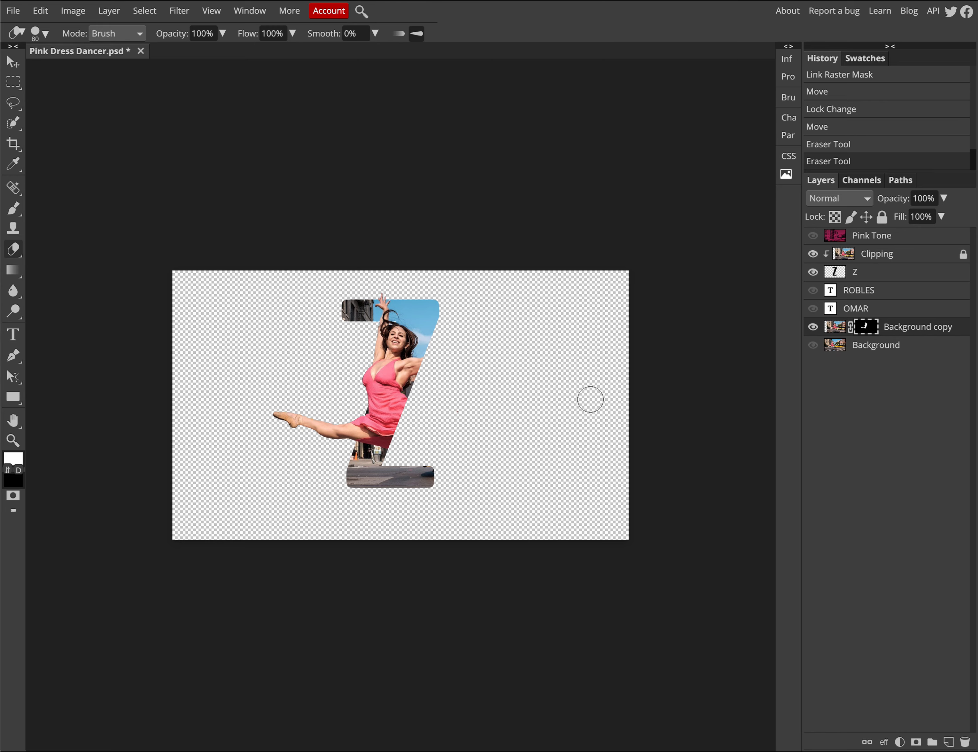
Make the Pink Tone layer visible and move it below Background copy in the layer stack.
left_click(879, 243)
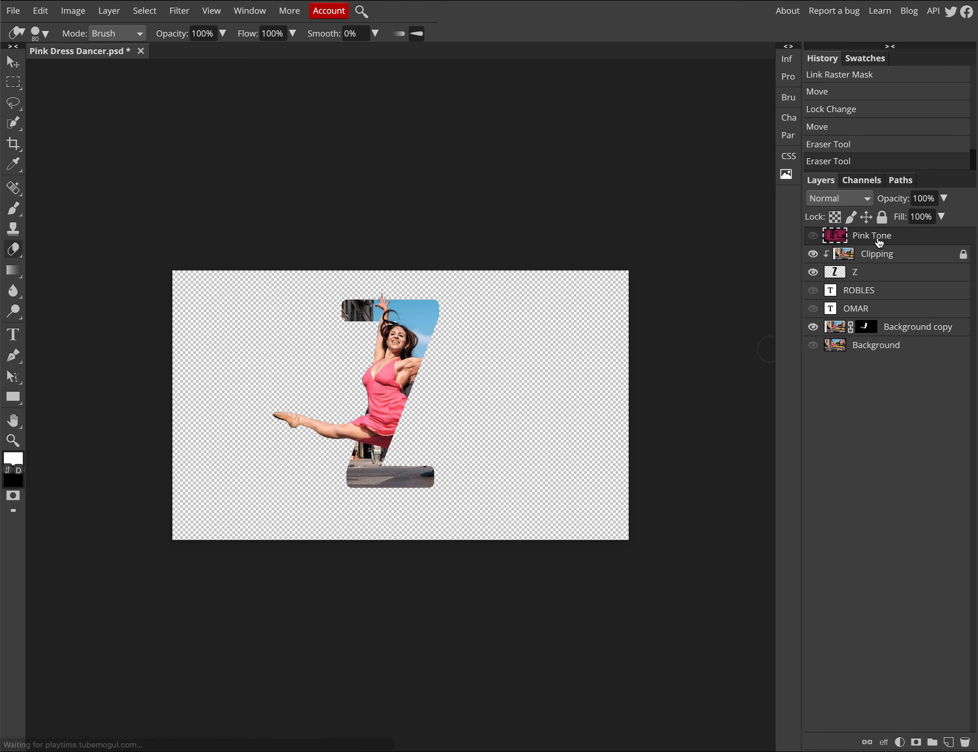
left_click(812, 236)
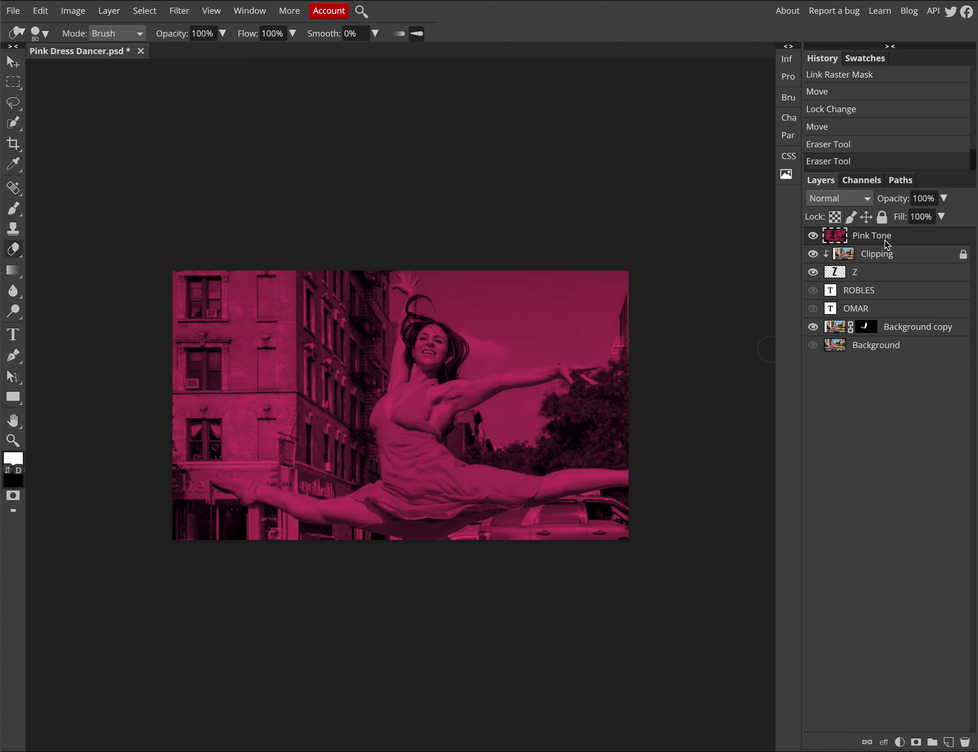
left_click_drag(873, 241, 878, 338)
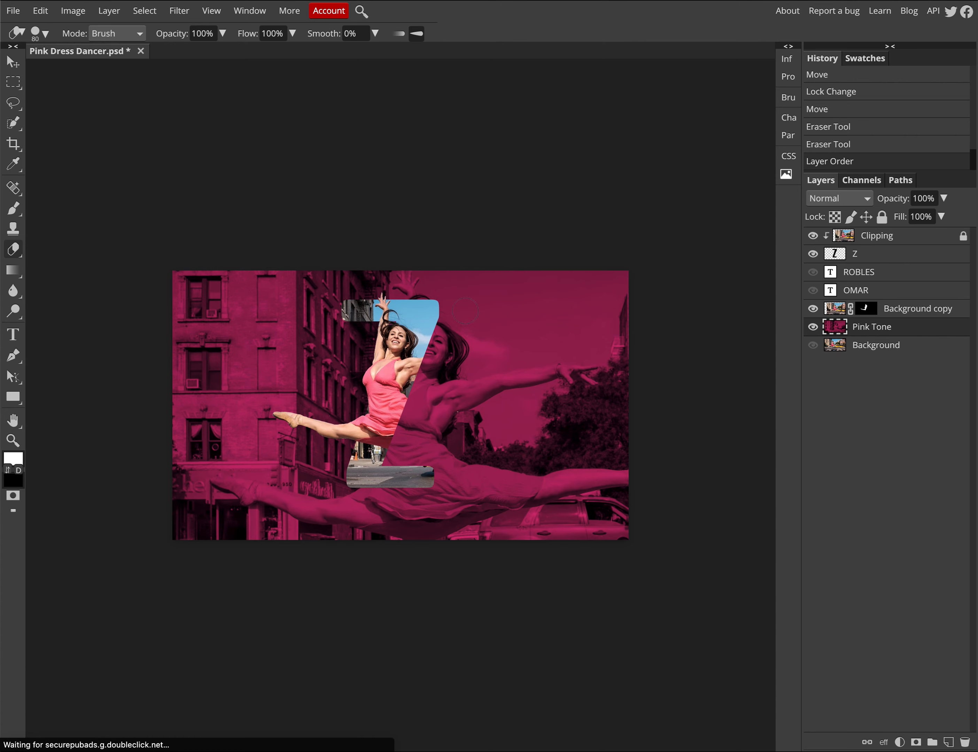
left_click(12, 62)
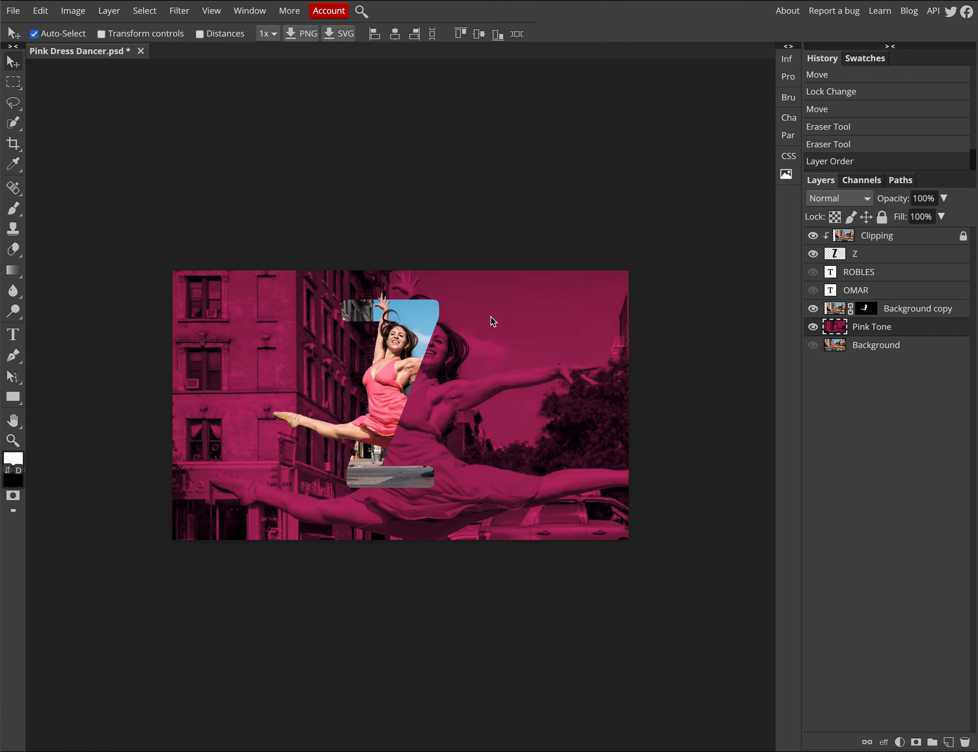
Nudge the Pink Tone photo up and to the right, then bring up Image > Adjustments.
left_click_drag(555, 398, 576, 368)
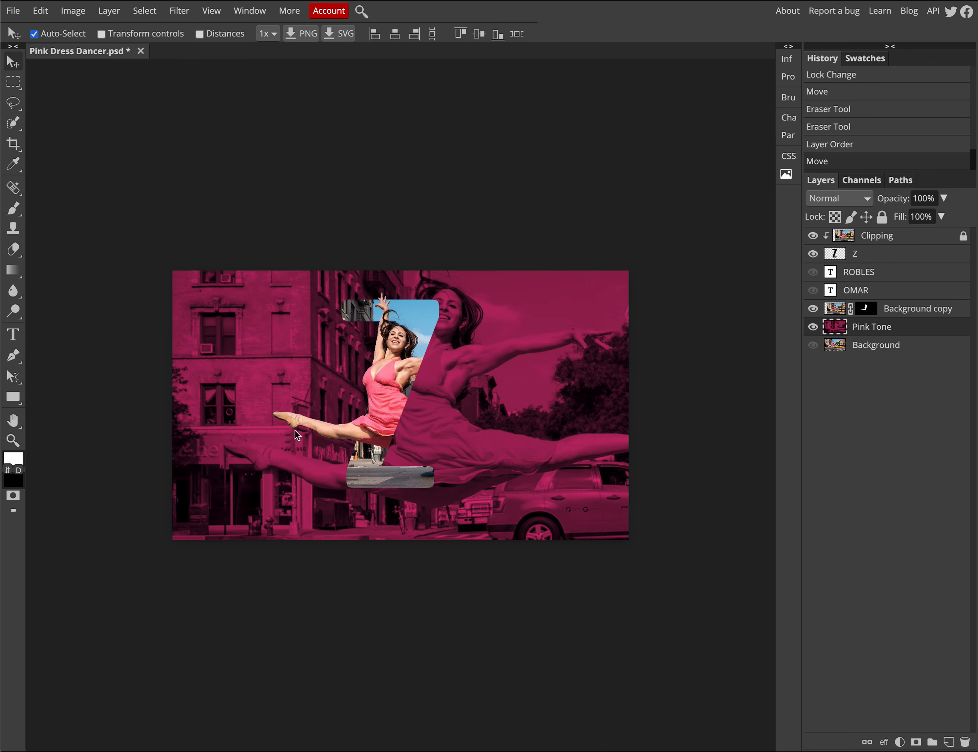
left_click(72, 10)
mouse_move(89, 30)
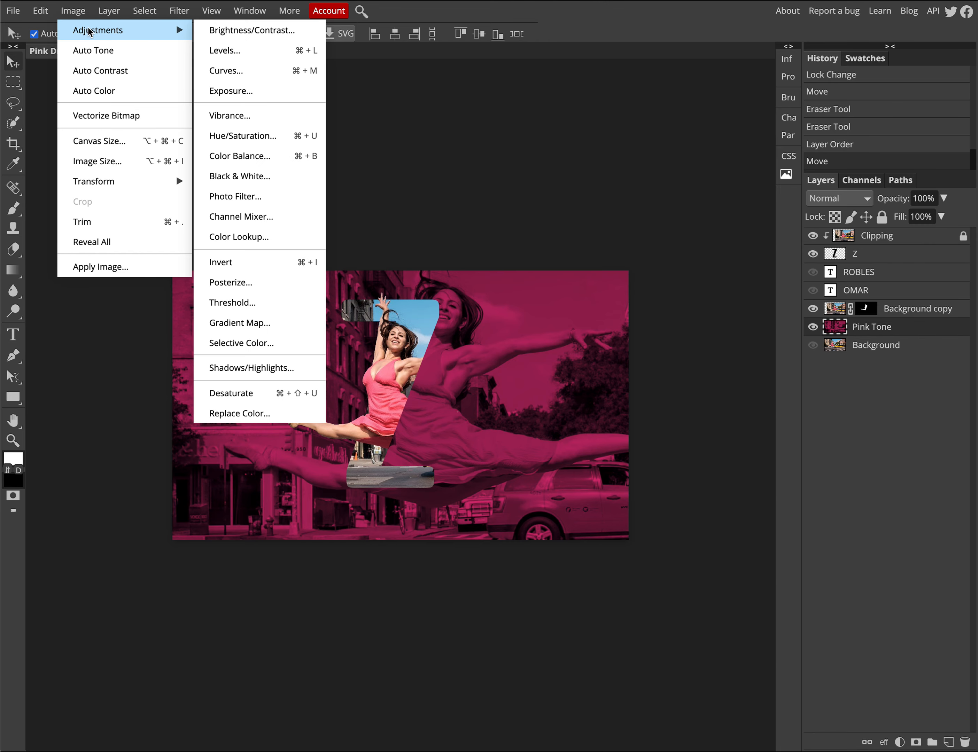
Apply Brightness/Contrast to the Pink Tone photo with brightness -35 and contrast -30.
left_click(232, 32)
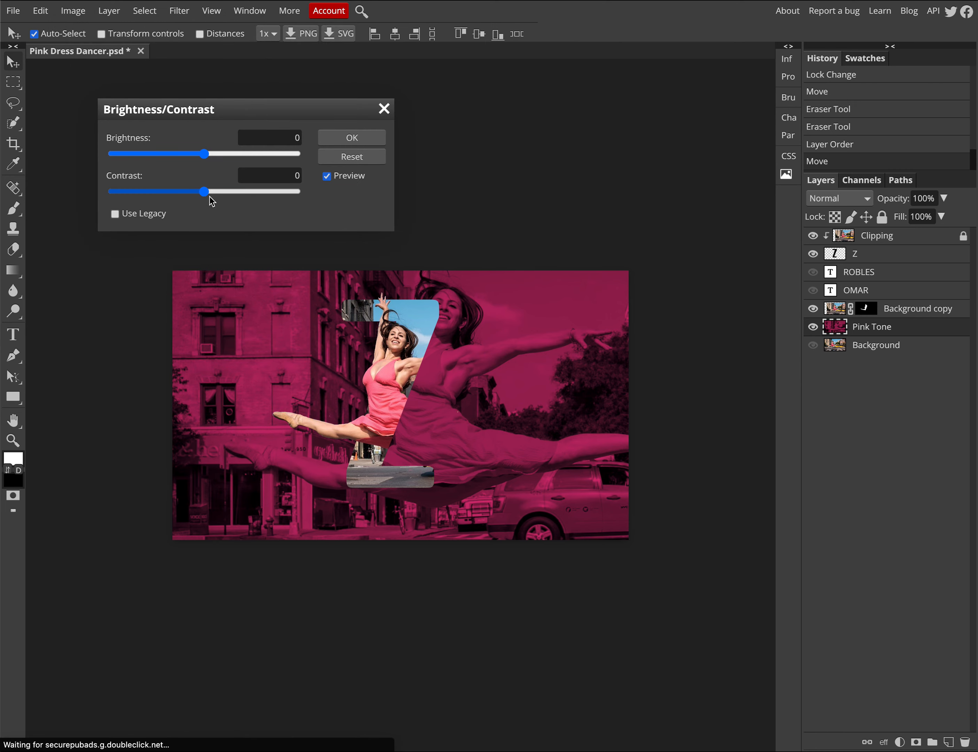
left_click_drag(210, 196, 137, 202)
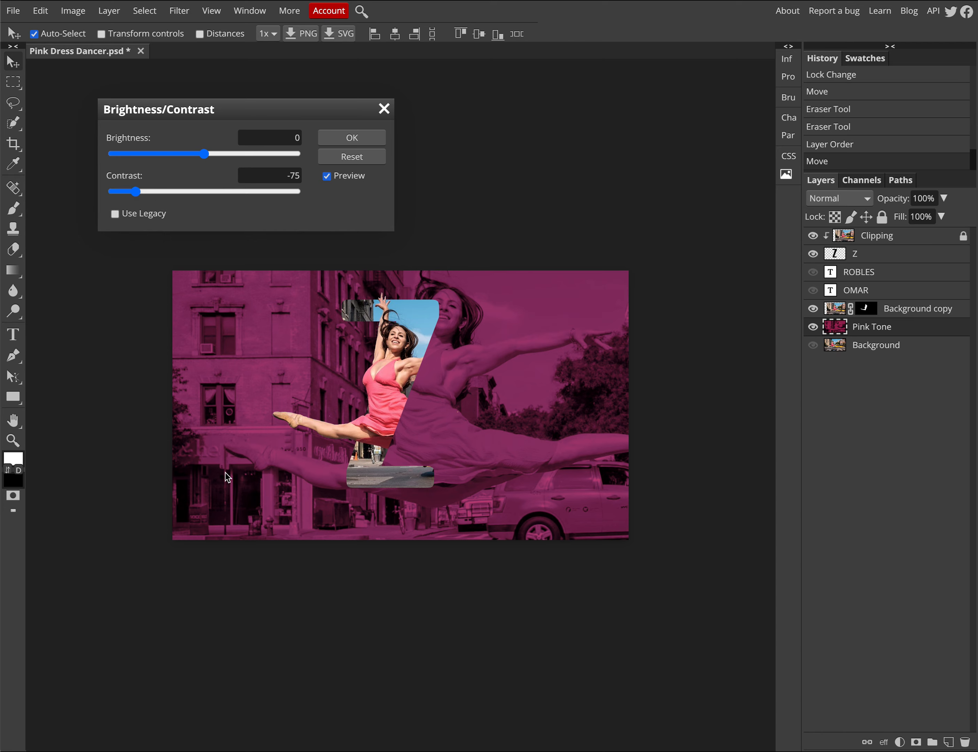
left_click_drag(136, 193, 179, 197)
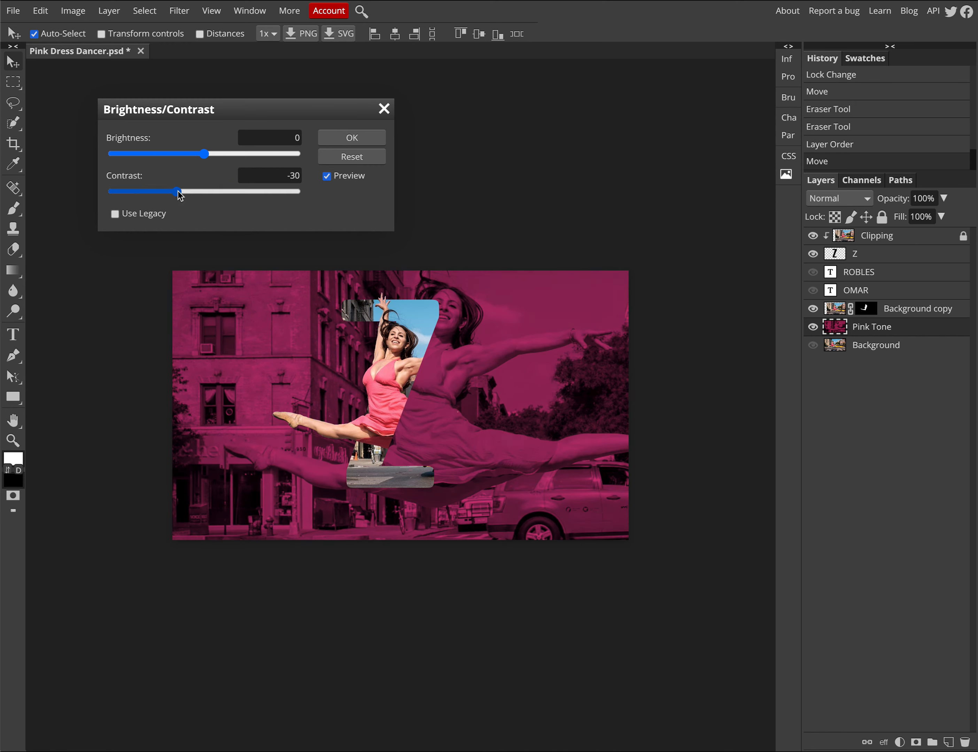
left_click_drag(204, 154, 184, 155)
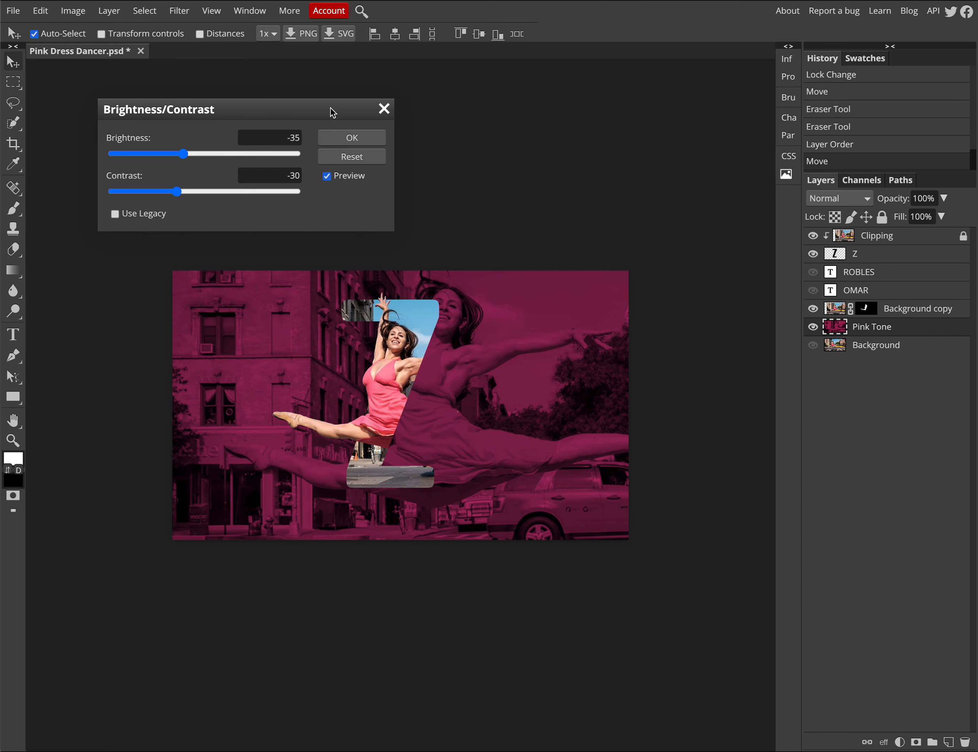
left_click(350, 137)
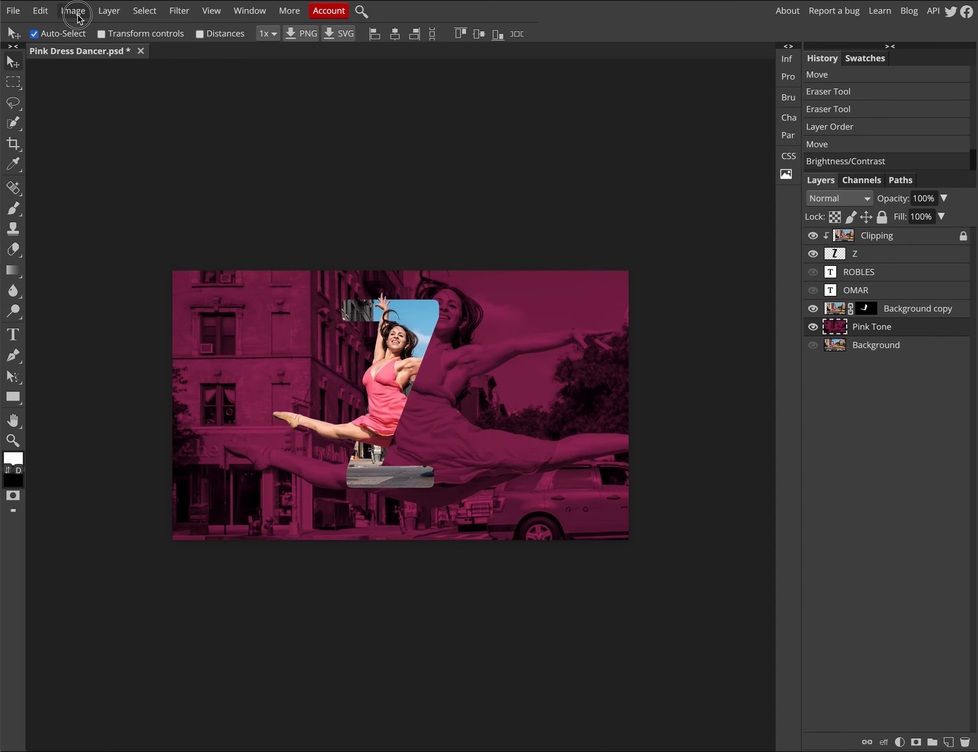
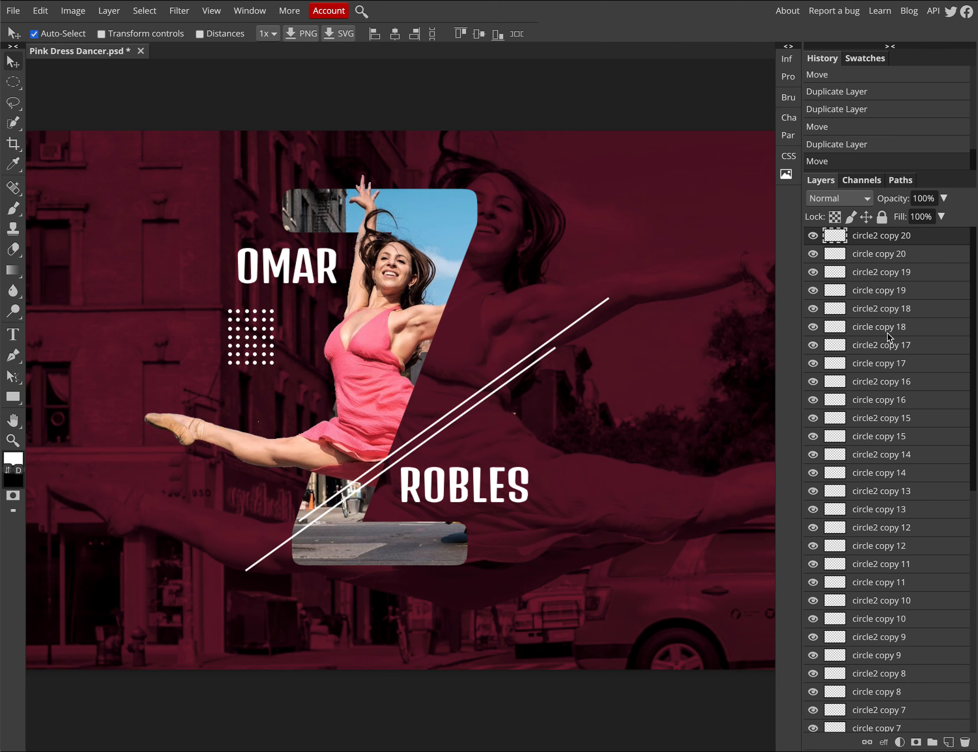
Duplicate the last row of six dots downward to add a new row below the grid.
left_click(887, 333, "shift")
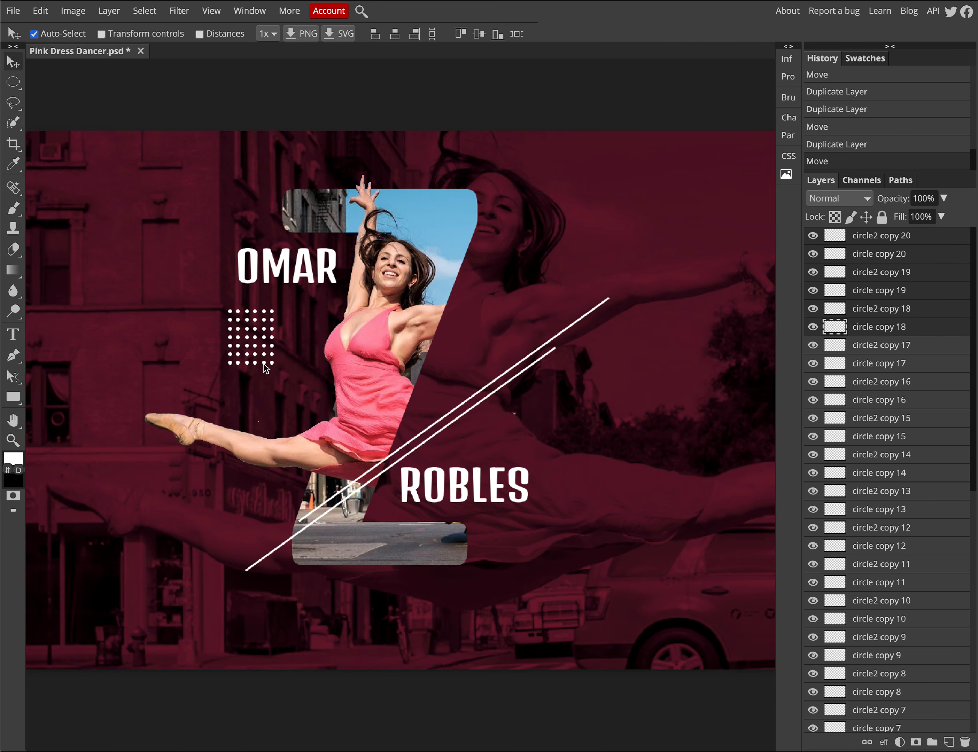
left_click_drag(264, 364, 264, 375)
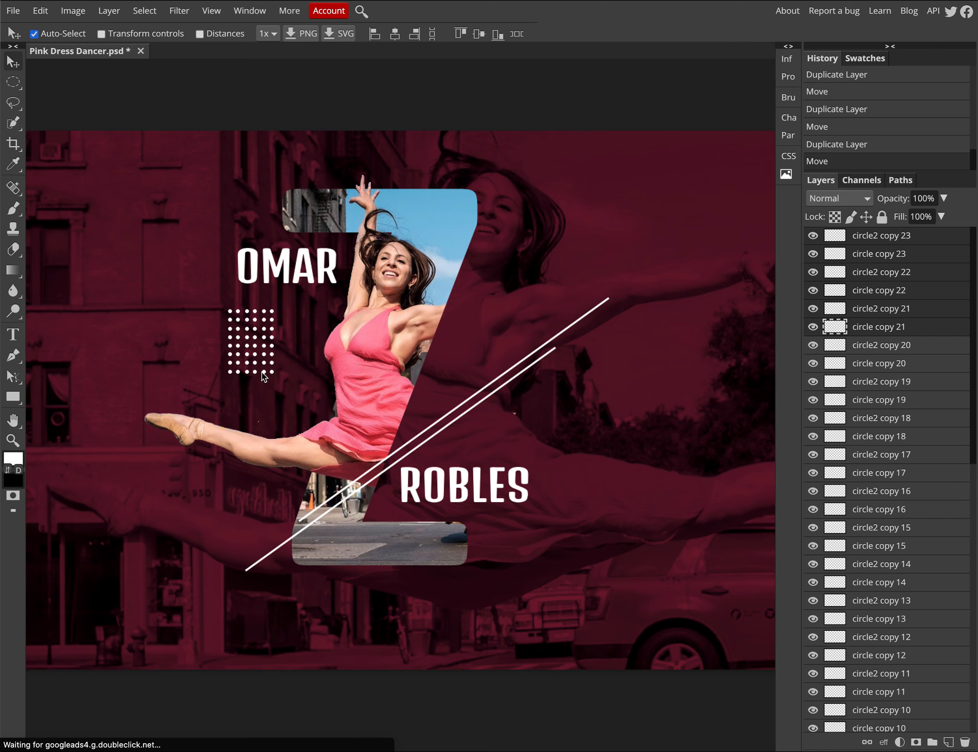
scroll(916, 330, "down", 9)
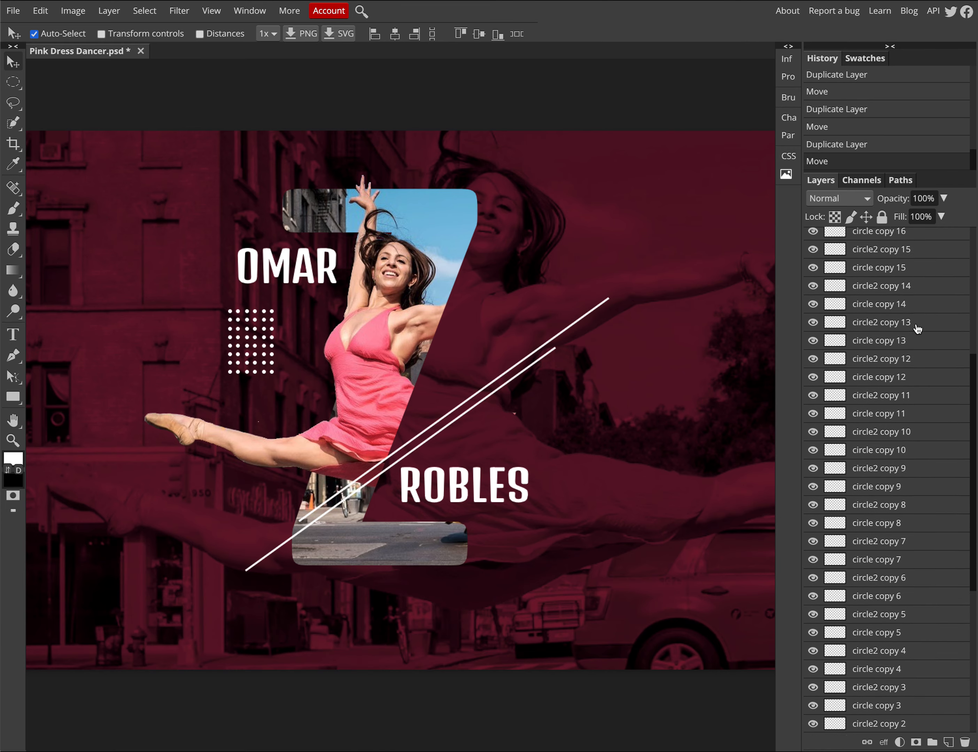
scroll(918, 330, "up", 9)
scroll(919, 330, "down", 9)
scroll(919, 330, "up", 9)
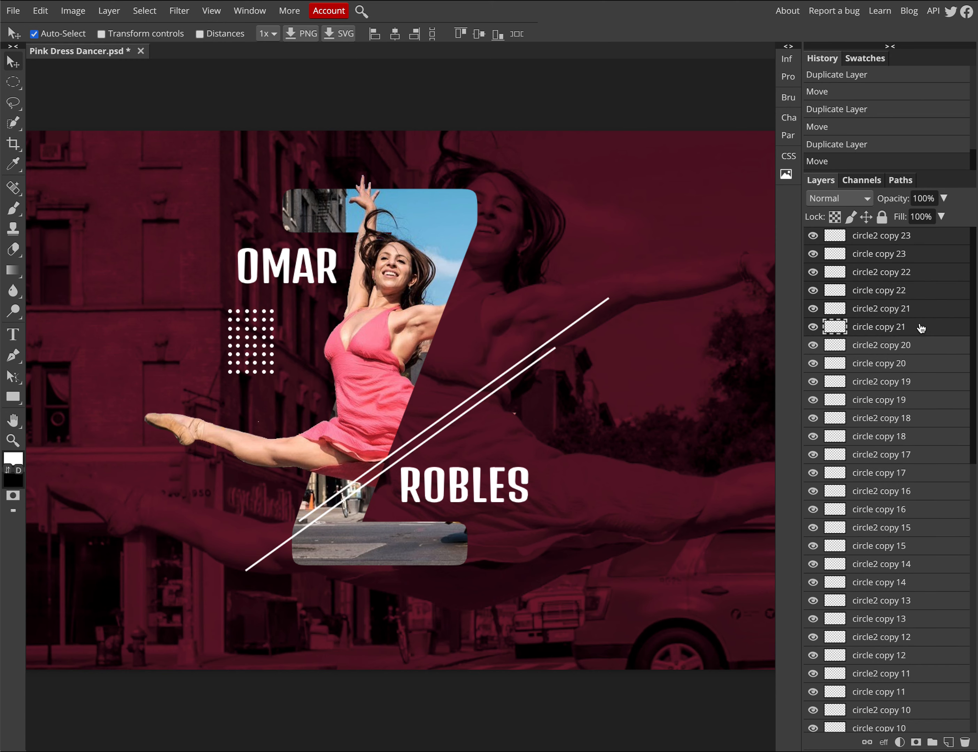
Select every circle layer from top to bottom and group them into Folder 1.
left_click(905, 237)
scroll(912, 331, "down", 6)
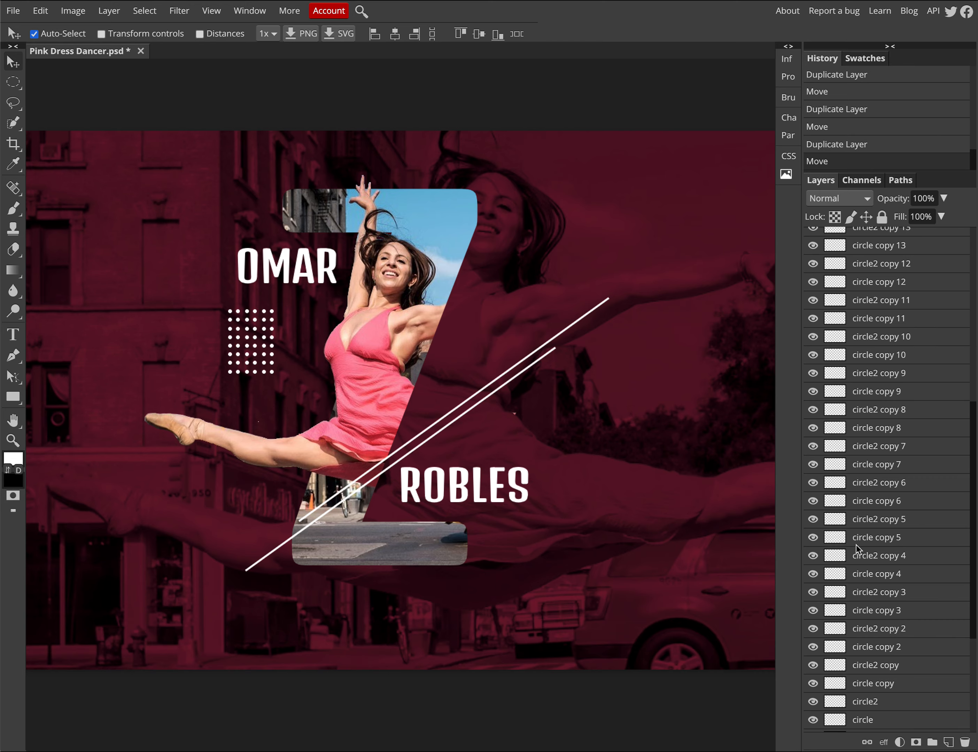
scroll(860, 559, "down", 2)
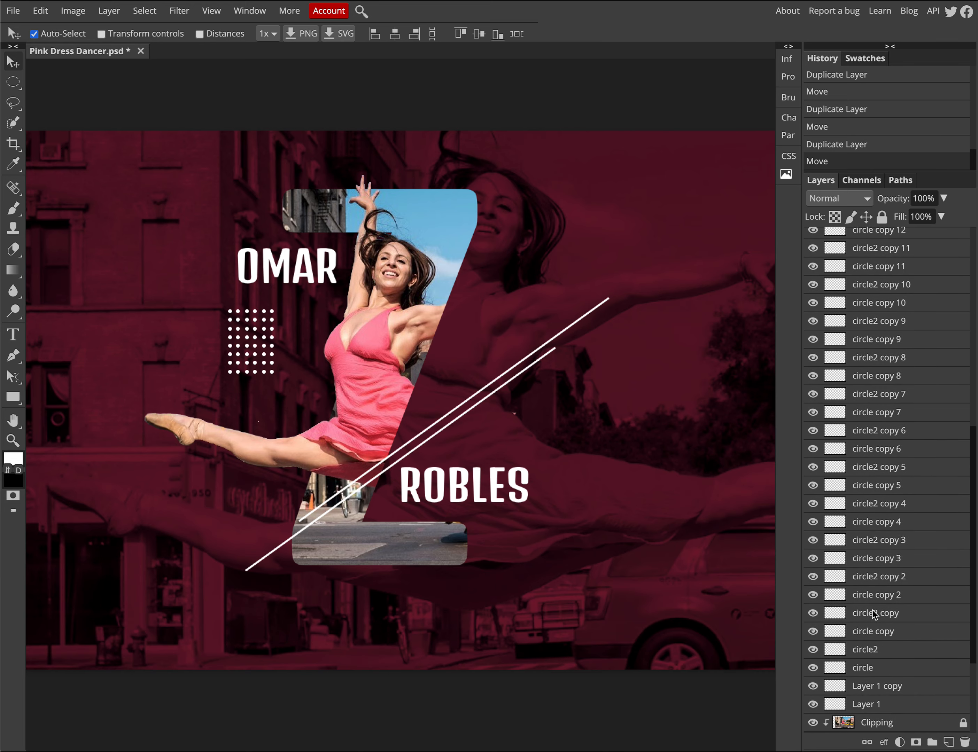
scroll(896, 644, "down", 1)
scroll(895, 537, "up", 8)
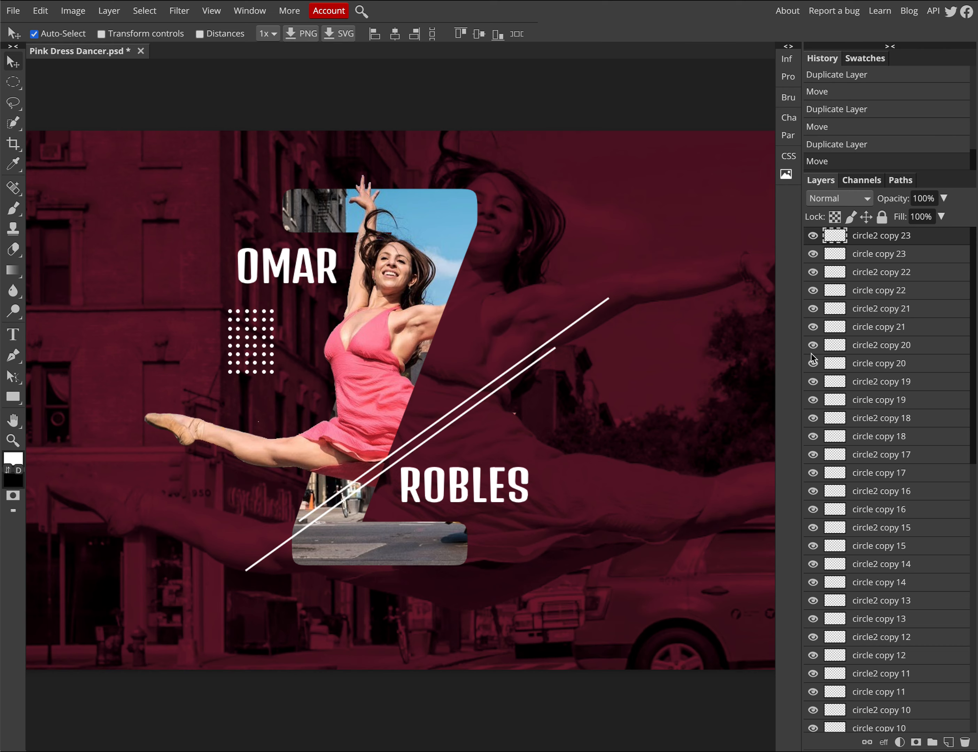
scroll(909, 353, "down", 10)
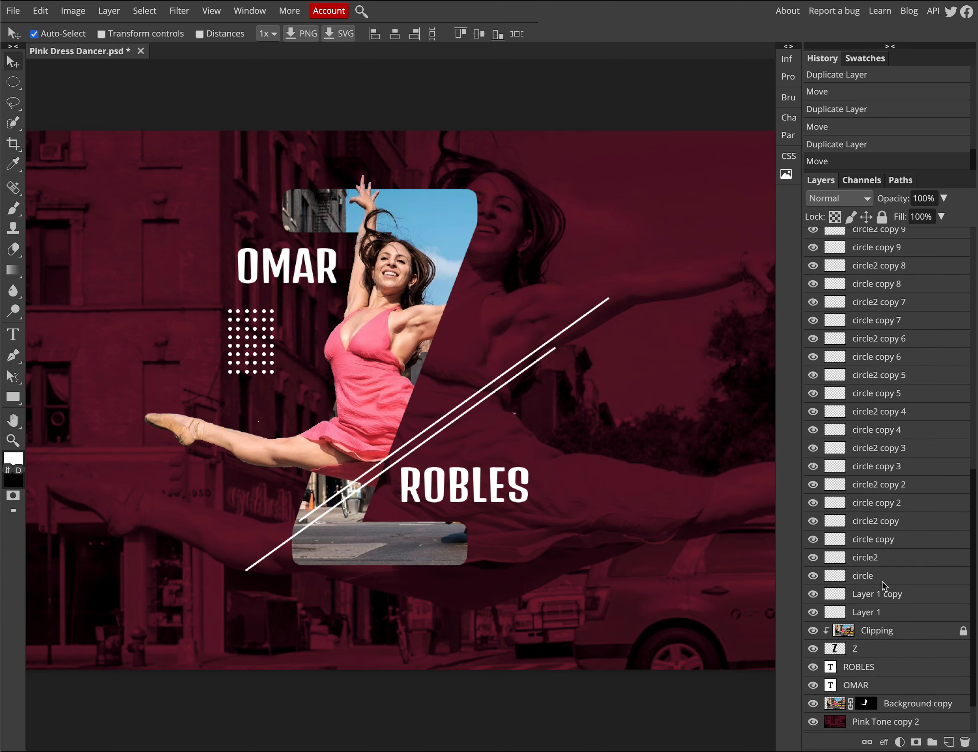
left_click(882, 580)
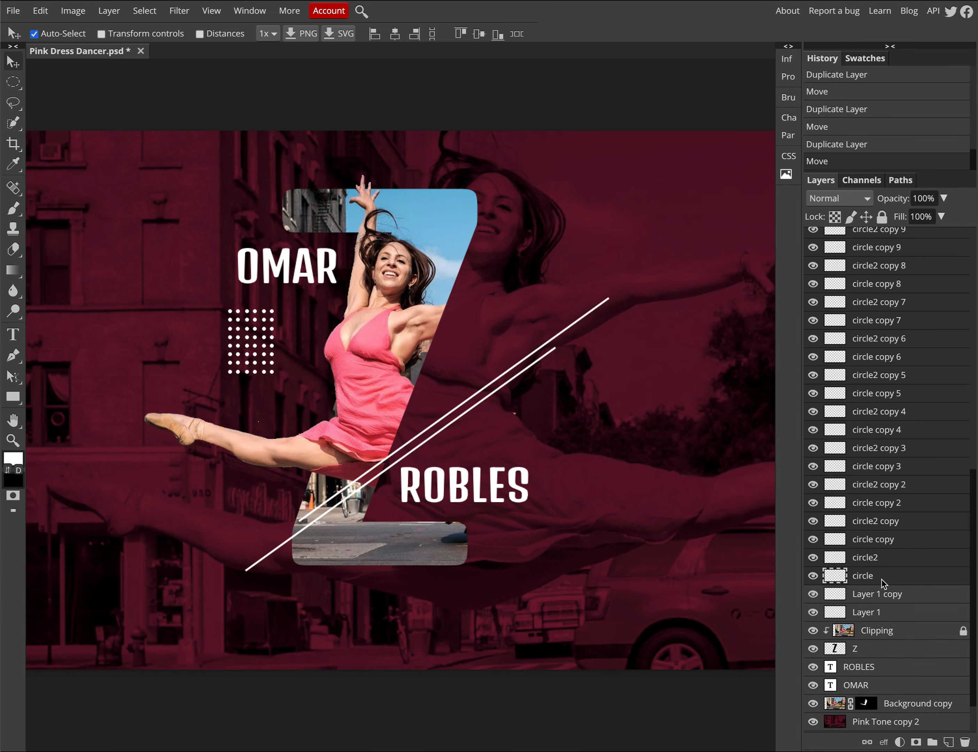
left_click(932, 742)
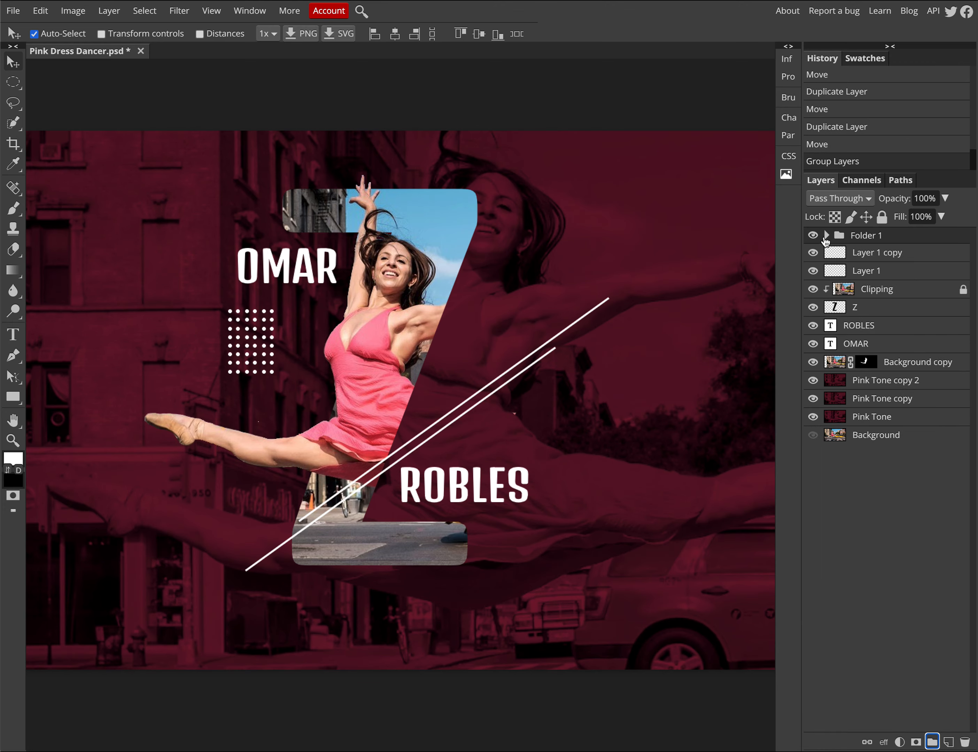
Rename the dot folder to 'circle'.
double_click(873, 236)
type("cir")
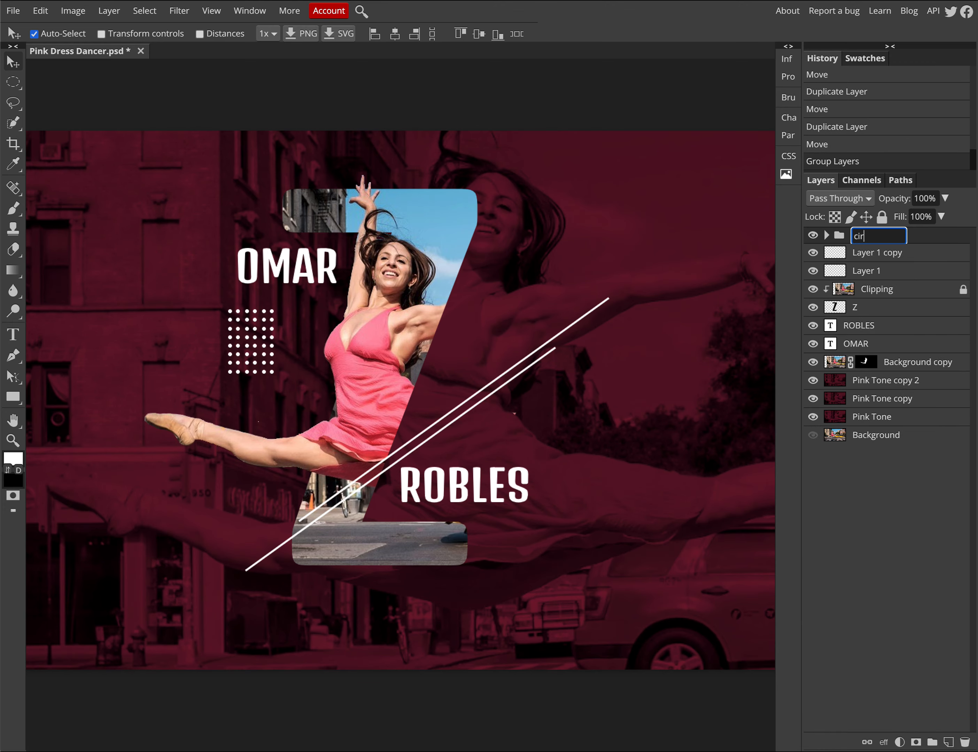
type("cle")
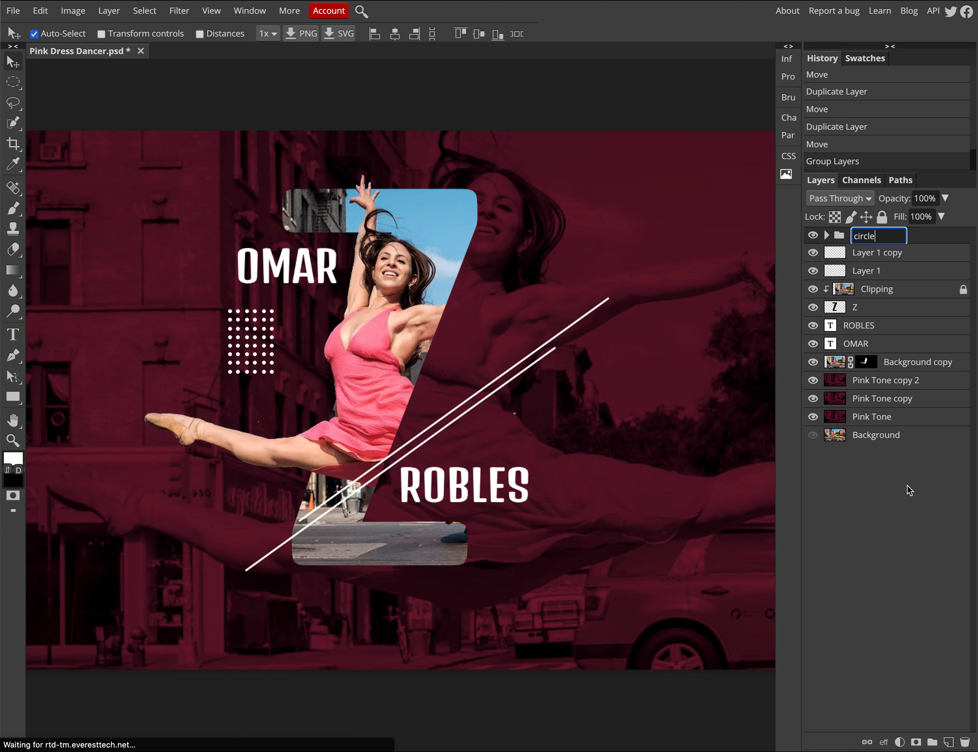
key("Return")
left_click(827, 236)
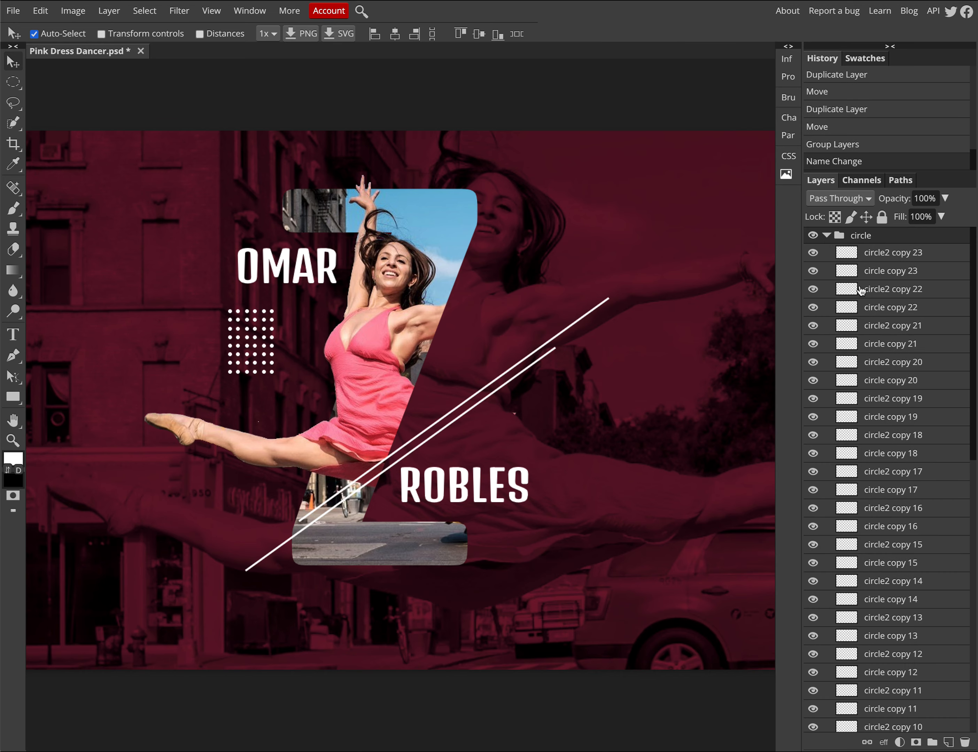
left_click(827, 237)
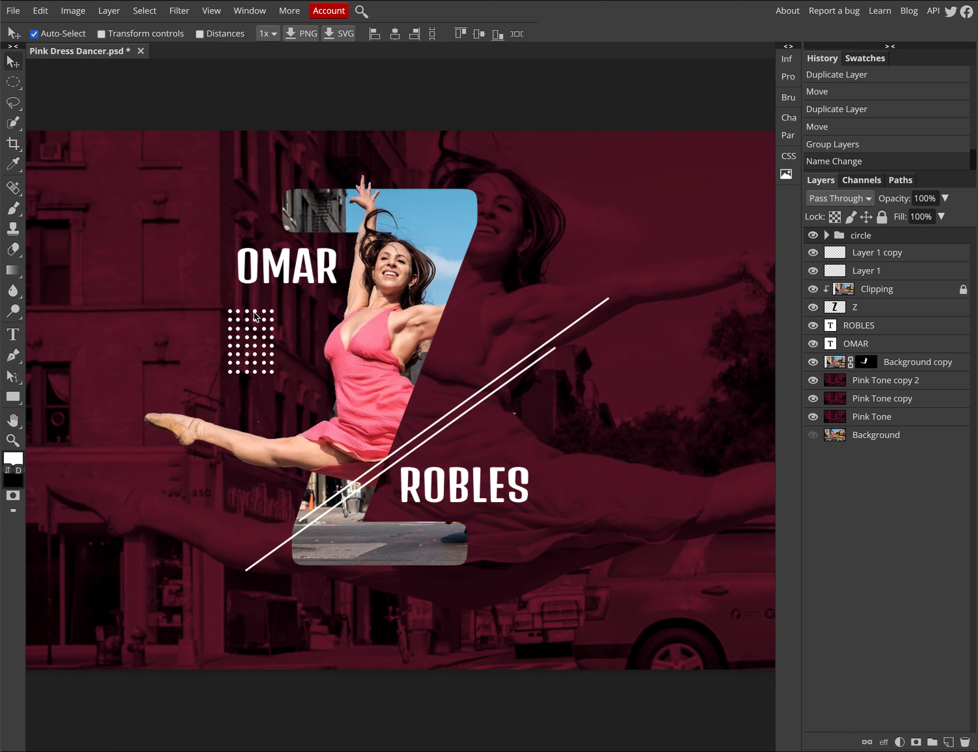
Shift the whole dot grid to the right so it sits under OMAR.
left_click_drag(254, 312, 269, 311)
key("ctrl+z")
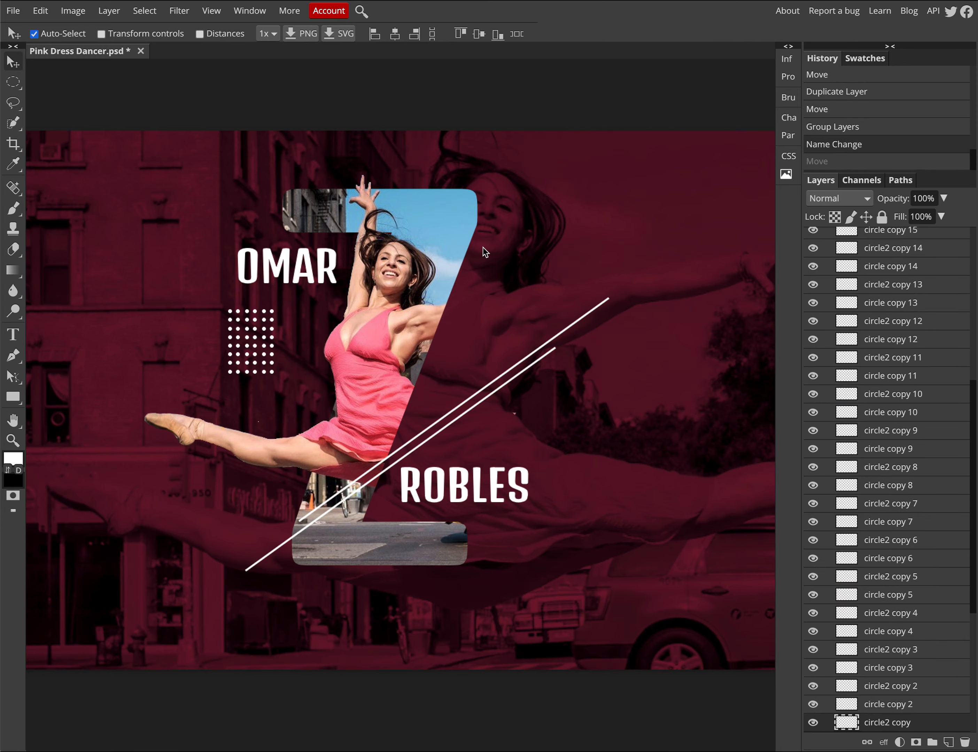
left_click_drag(972, 387, 968, 220)
left_click(871, 237)
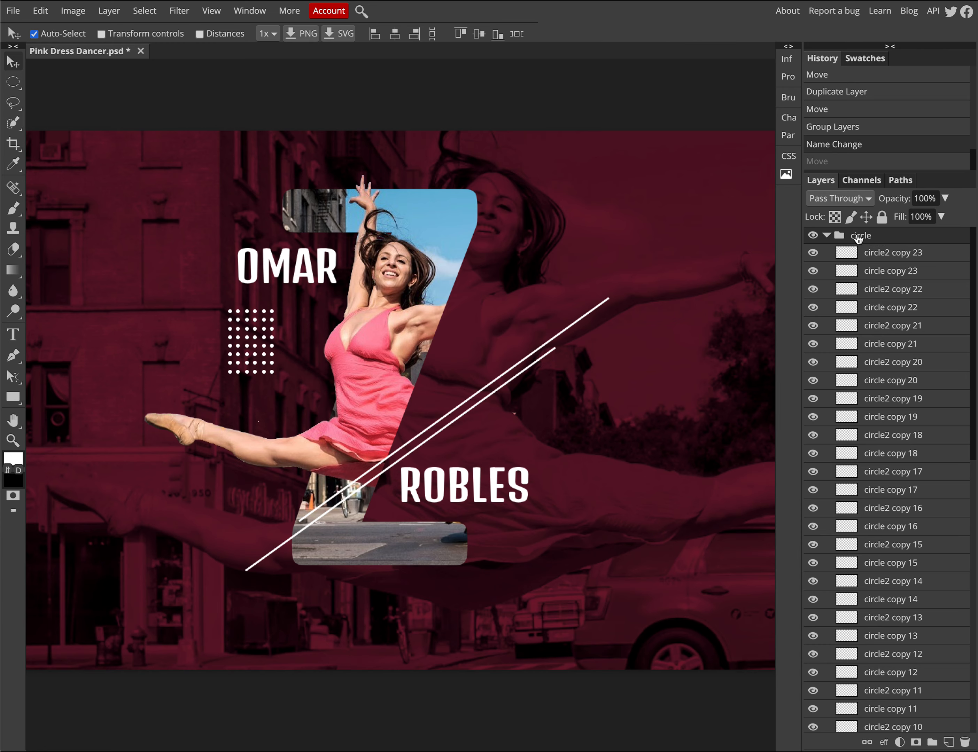
left_click(899, 256)
scroll(909, 680, "down", 2)
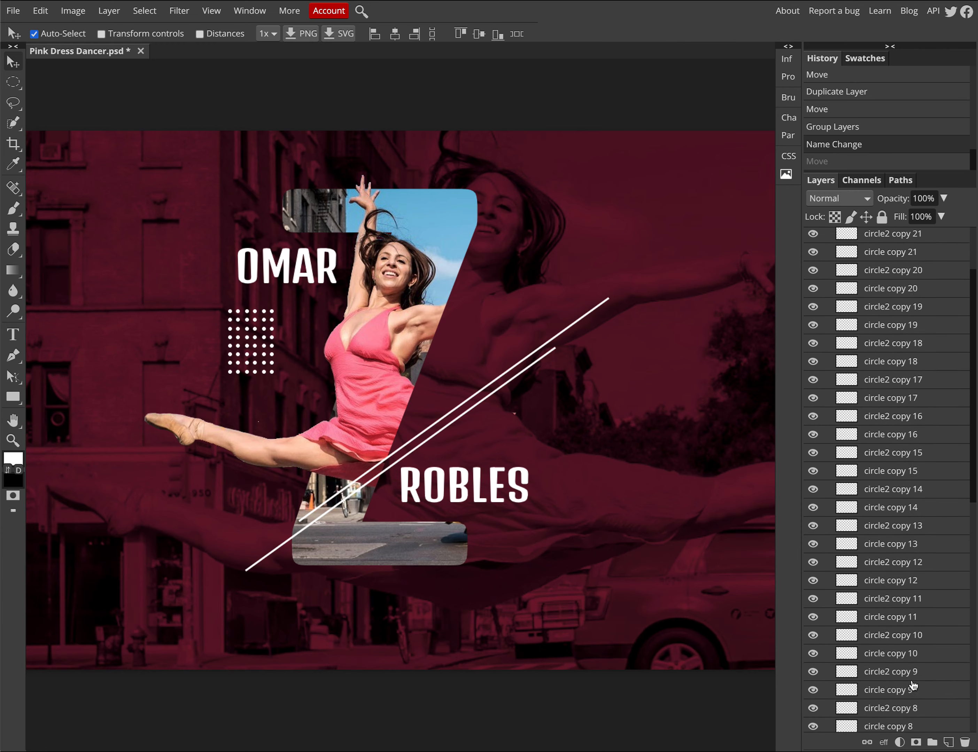
scroll(912, 685, "down", 8)
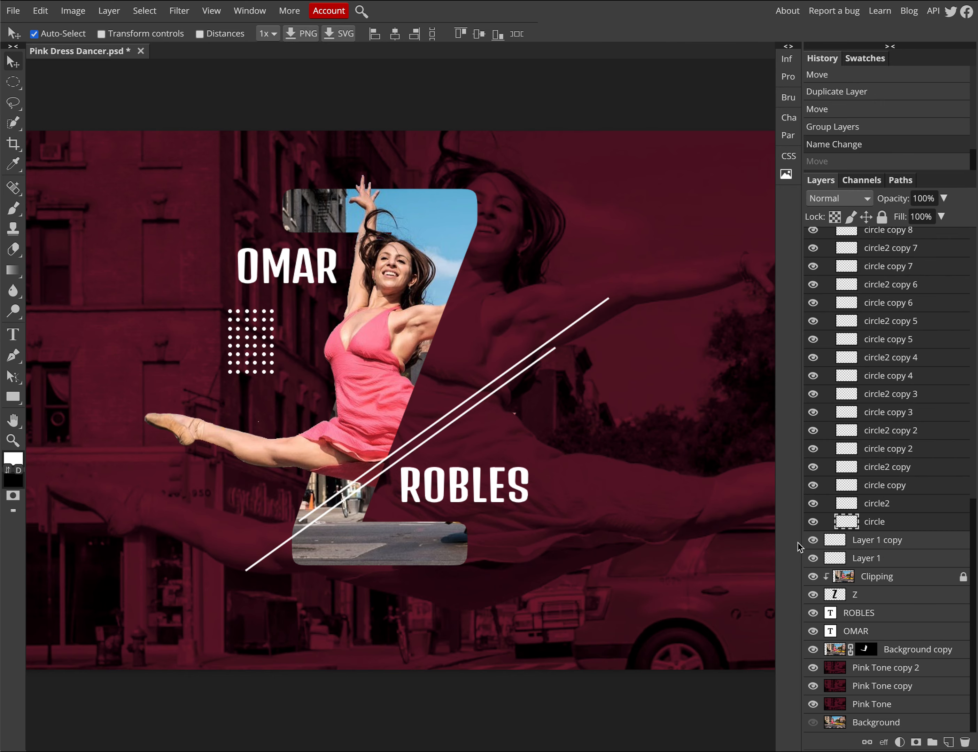
left_click_drag(255, 331, 290, 321)
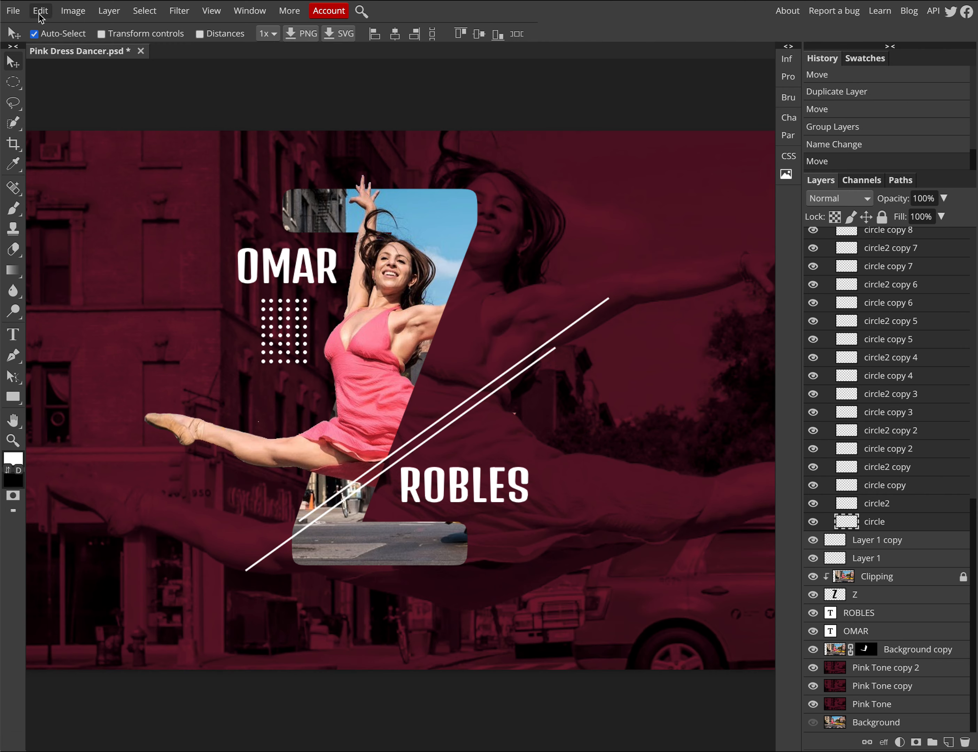
key("super+t")
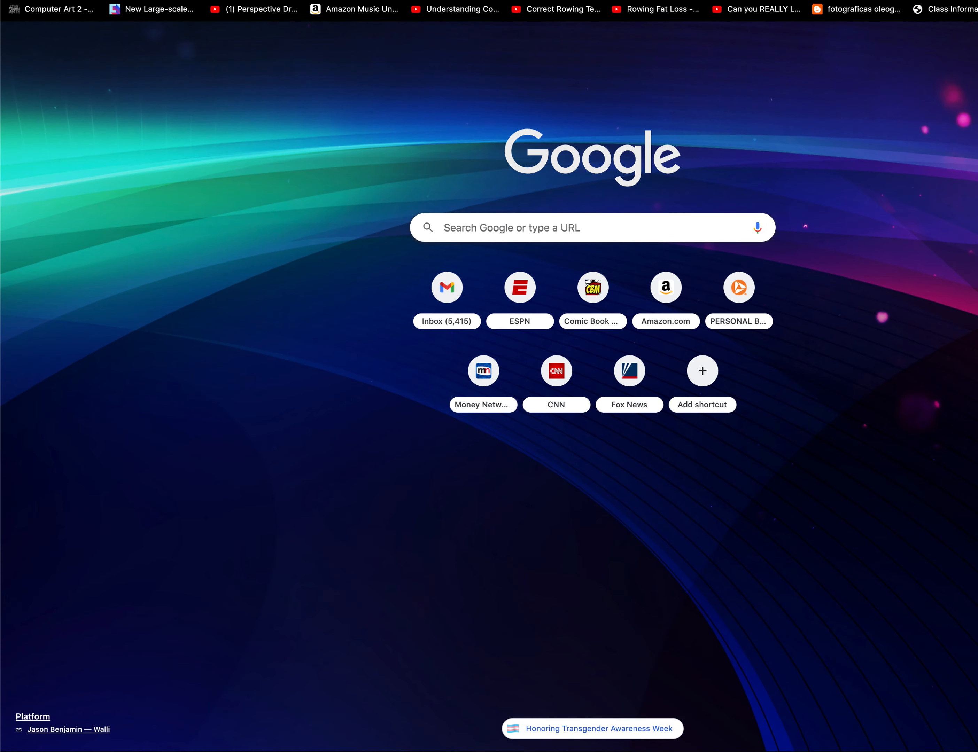
key("super+w")
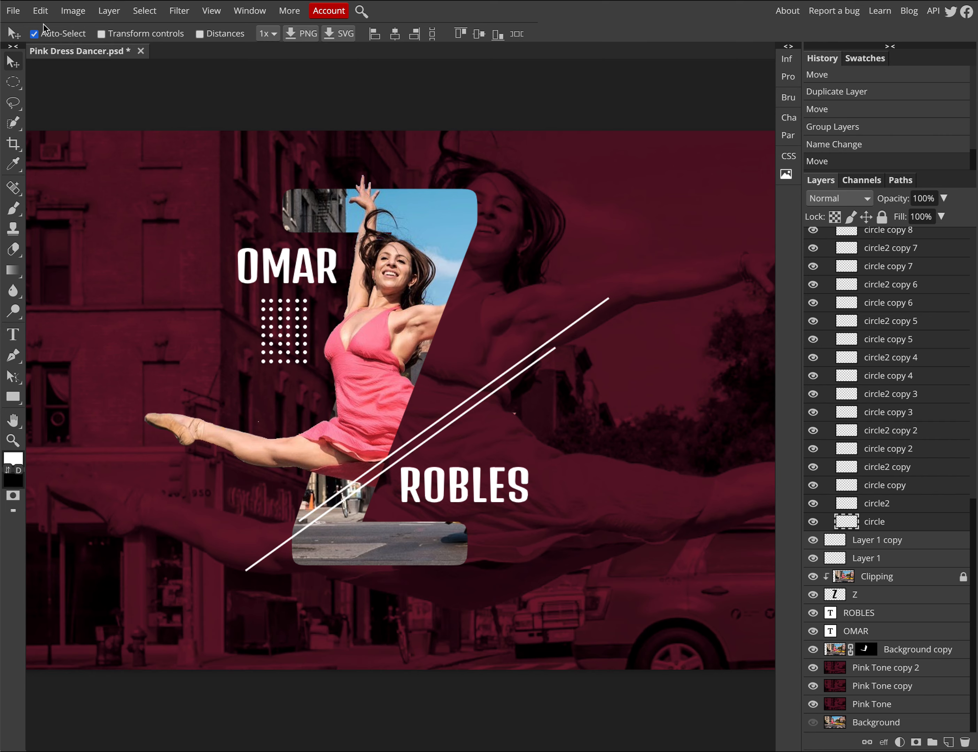
left_click(40, 10)
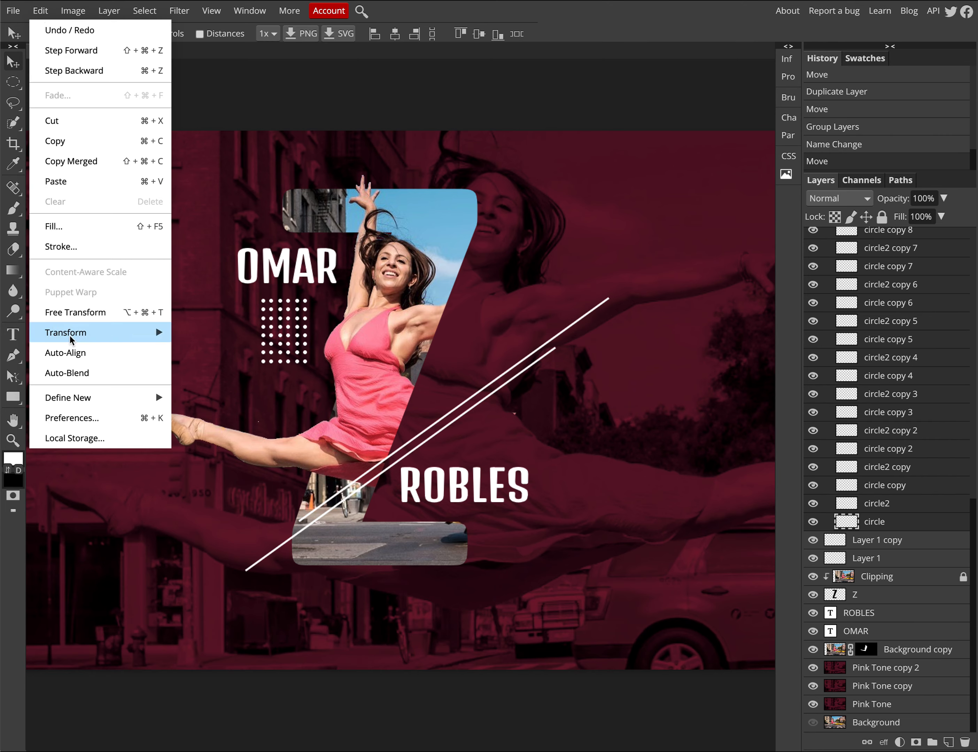
Free Transform the dot grid up to about 132.86% and review the result.
left_click(81, 318)
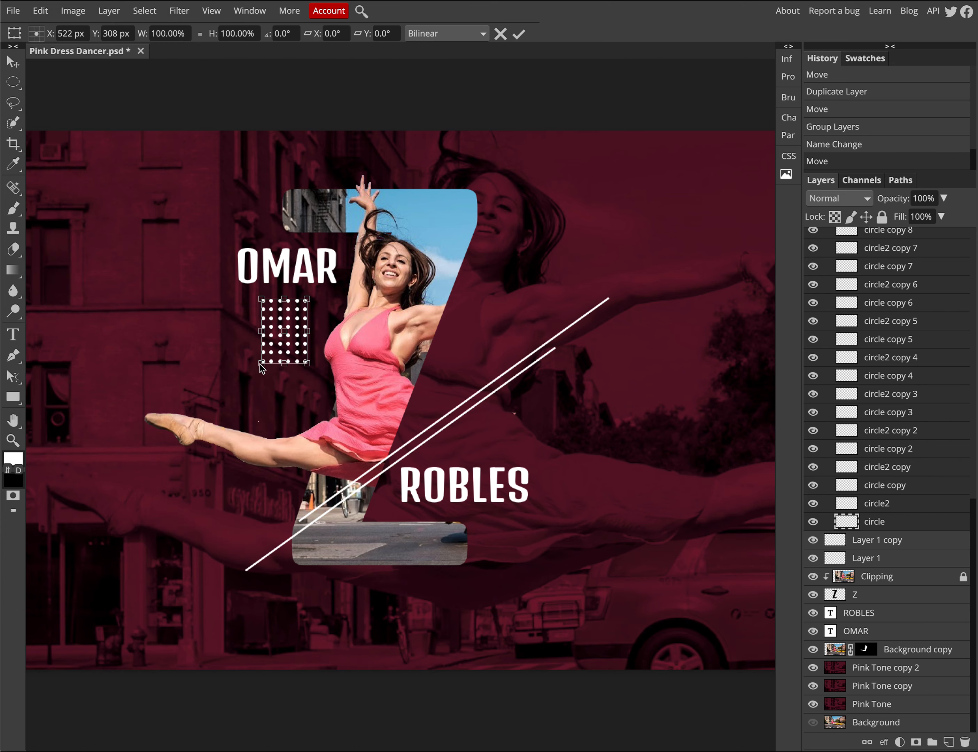
mouse_move(262, 364)
left_mouse_down()
mouse_move(240, 393)
mouse_move(279, 361)
left_mouse_up()
key("Return")
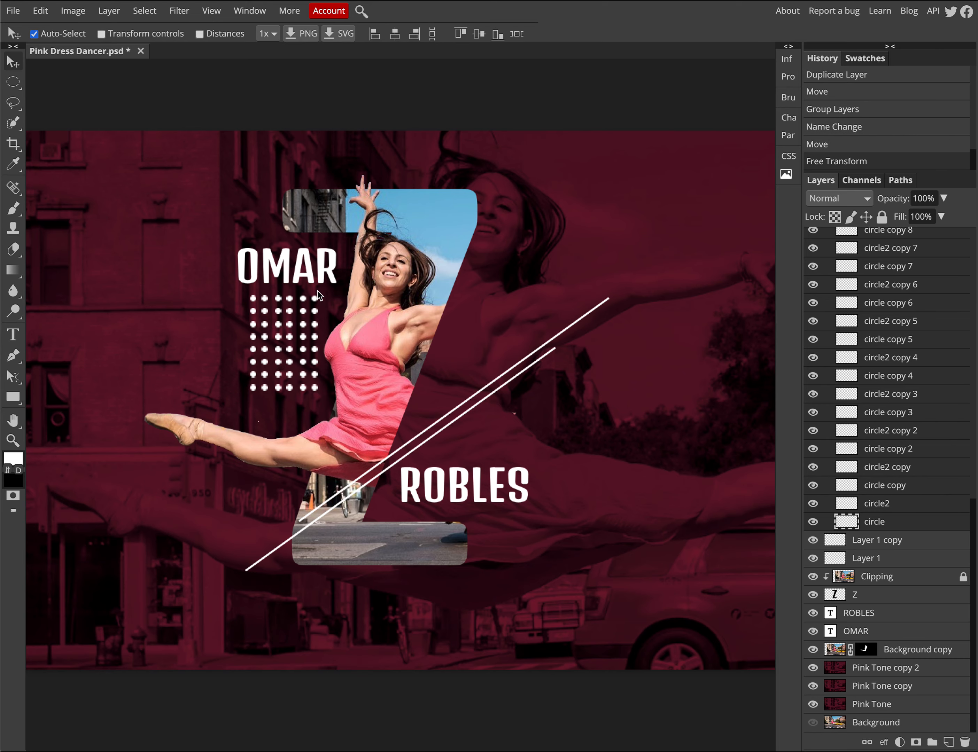
key("ctrl+minus")
key("ctrl+minus")
key("ctrl+minus")
key("ctrl+minus")
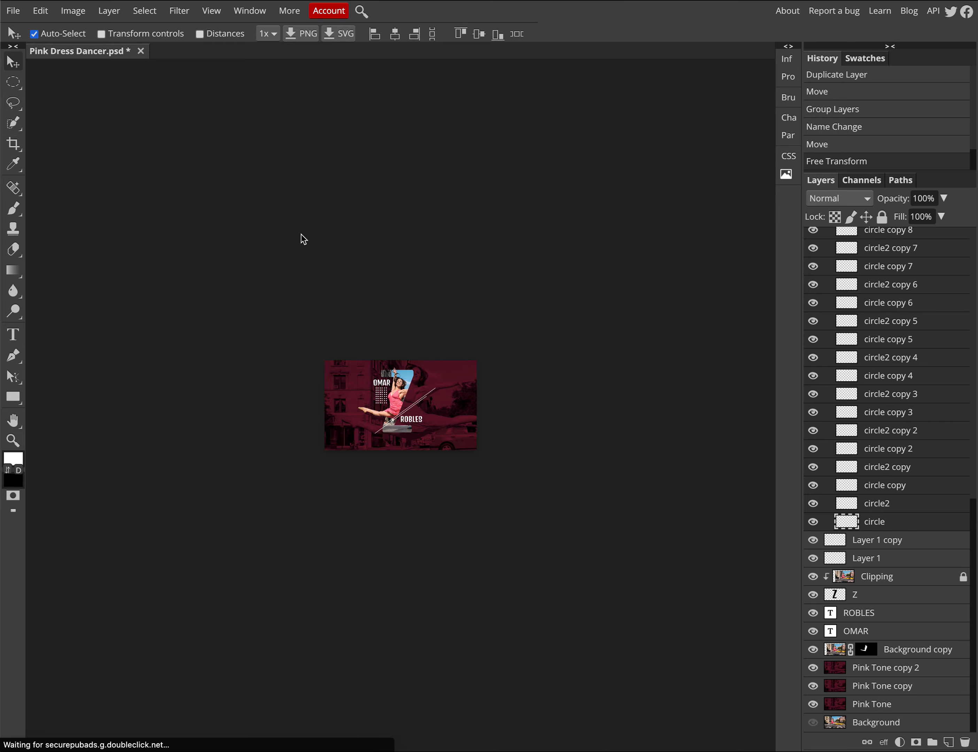
key("ctrl+plus")
key("ctrl+plus")
key("ctrl+plus")
key("ctrl+plus")
key("ctrl+minus")
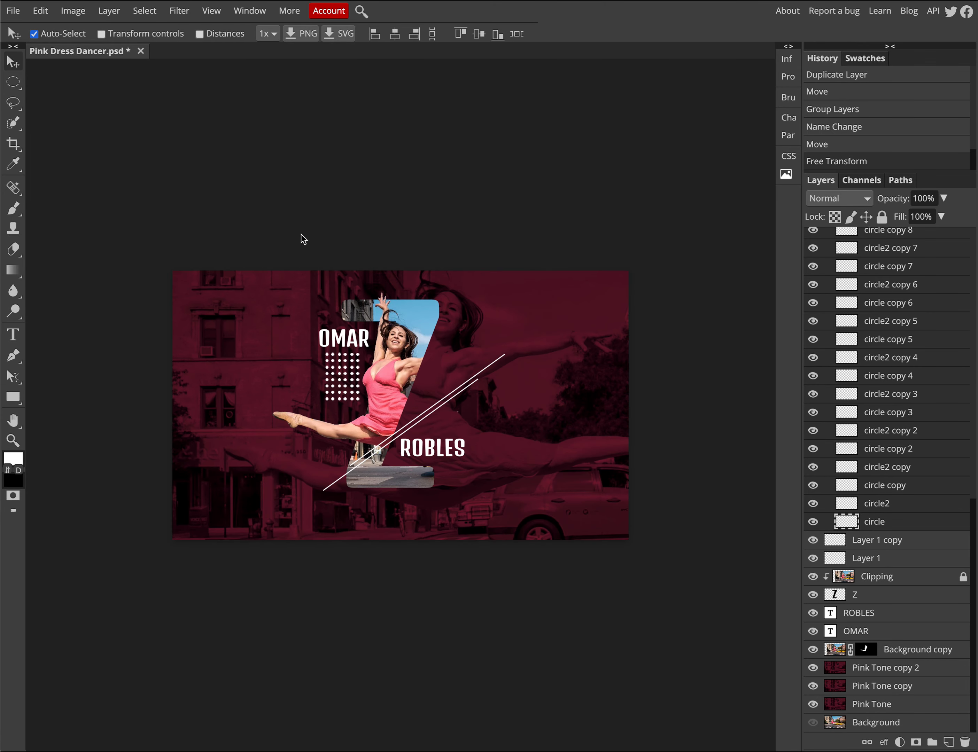
key("ctrl+minus")
key("ctrl+minus")
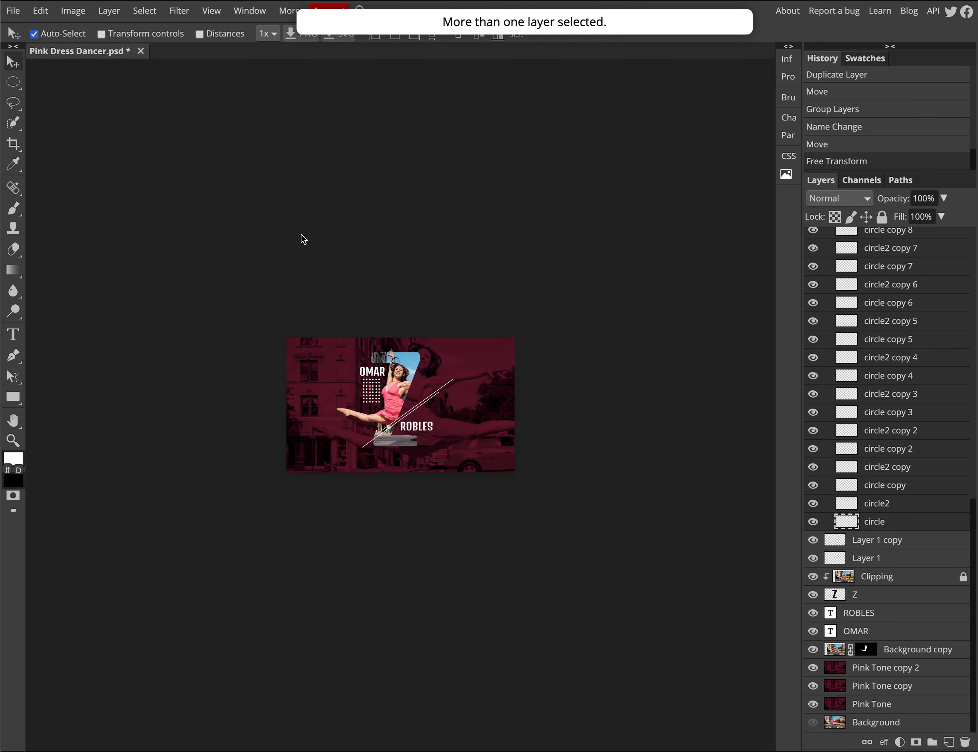
key("ctrl+plus")
key("ctrl+plus")
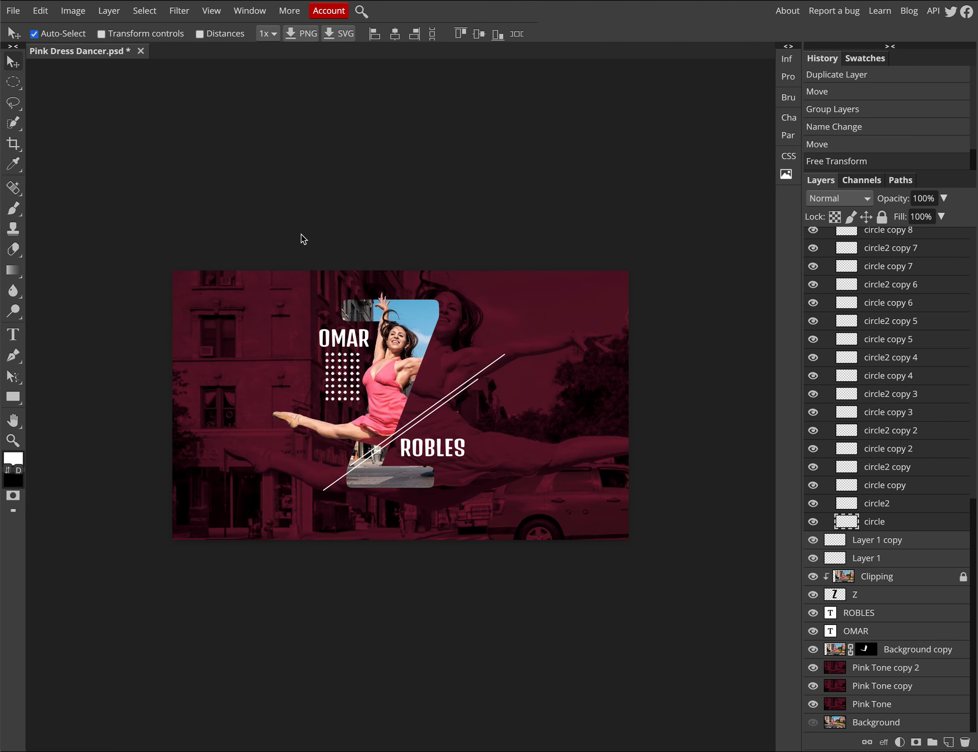
key("ctrl+plus")
key("ctrl+plus")
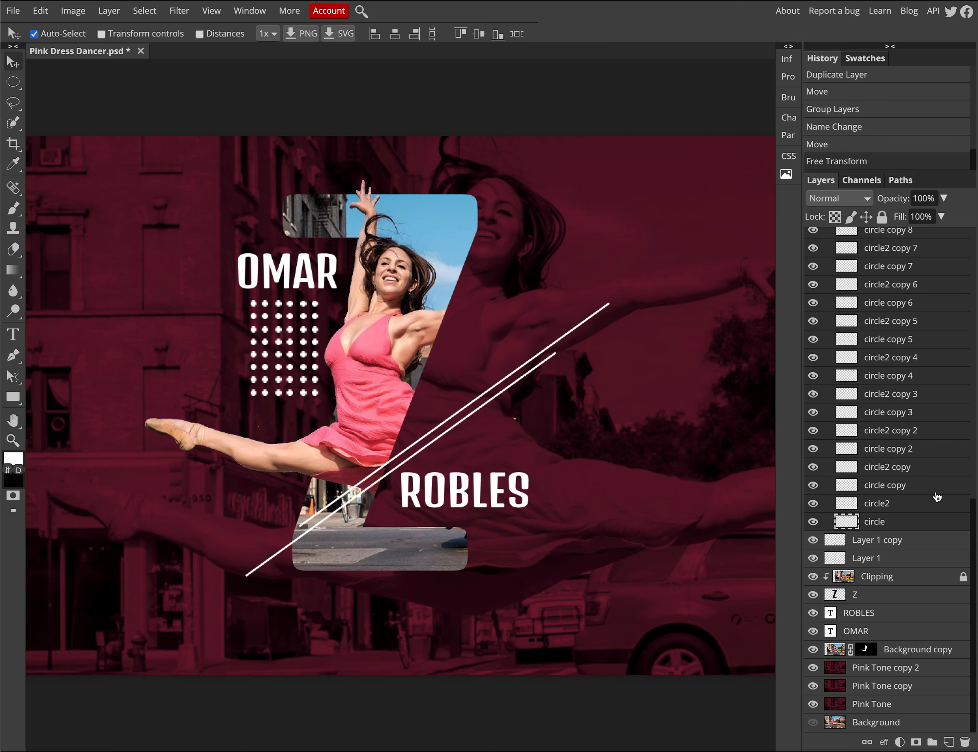
Collapse the circle group and add a new empty layer above Layer 1 copy.
scroll(918, 519, "up", 9)
scroll(842, 349, "up", 4)
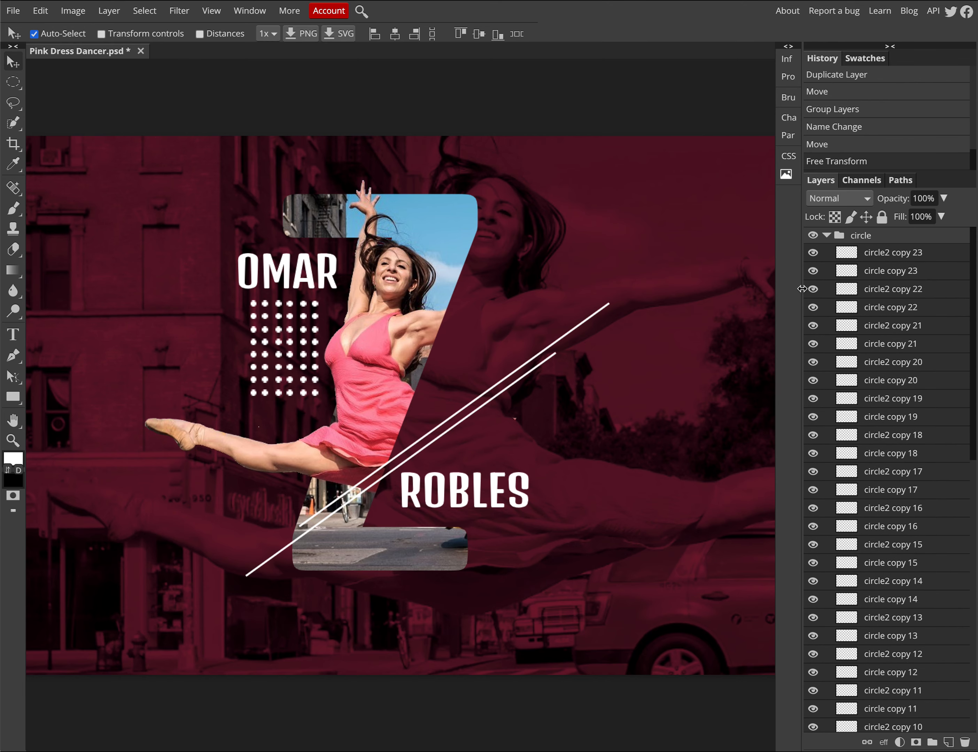
left_click(827, 235)
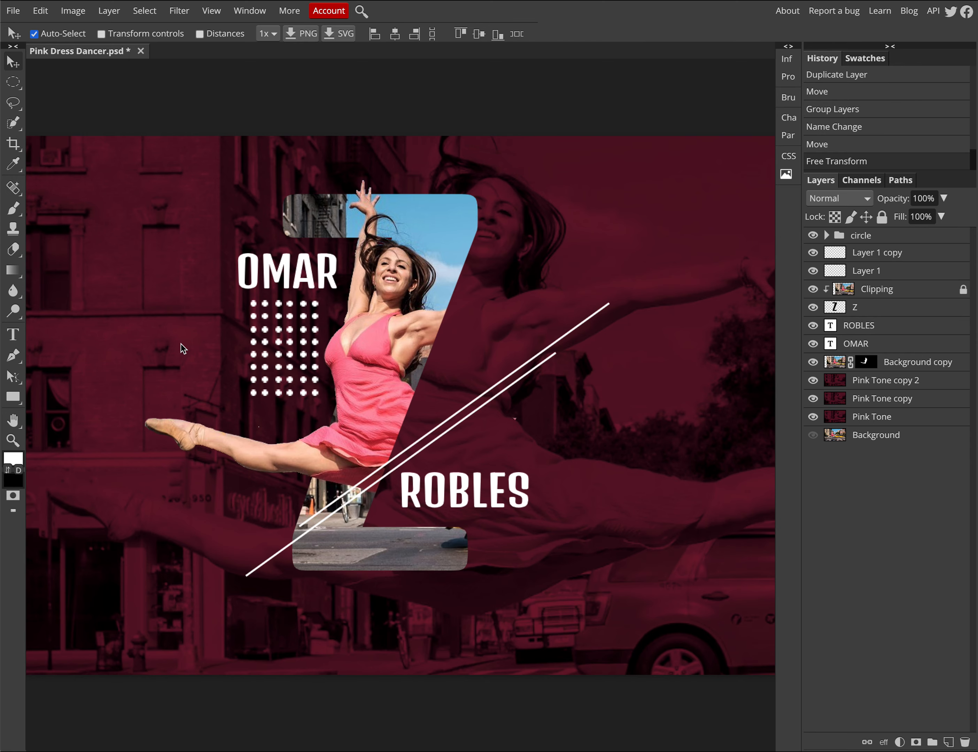
scroll(181, 344, "down", 1)
left_click_drag(15, 81, 63, 86)
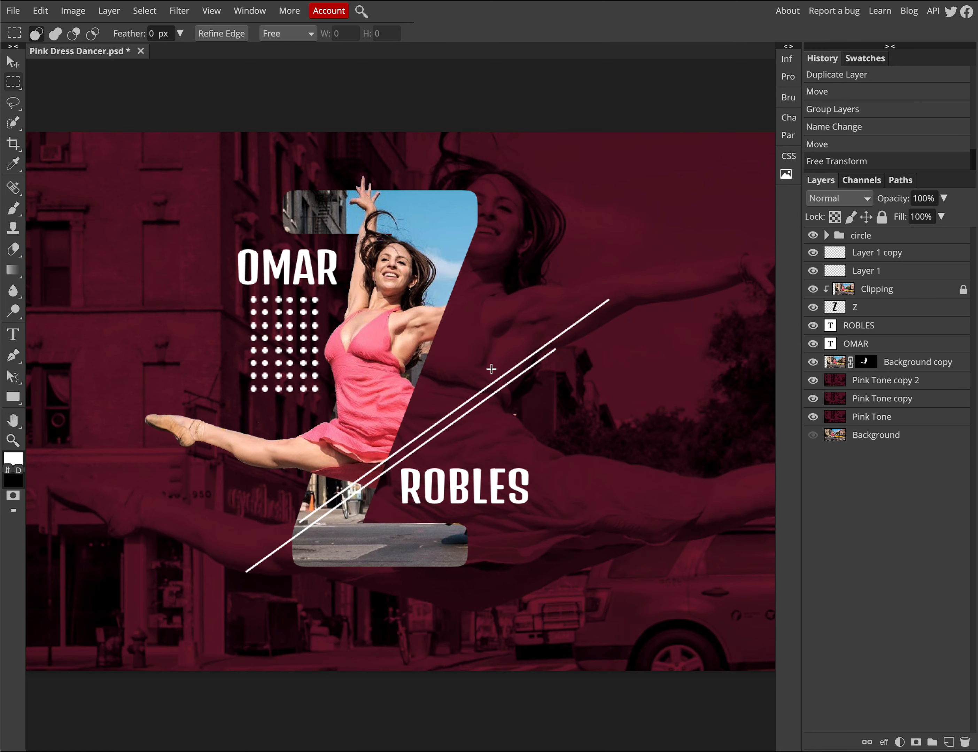
scroll(546, 309, "up", 1)
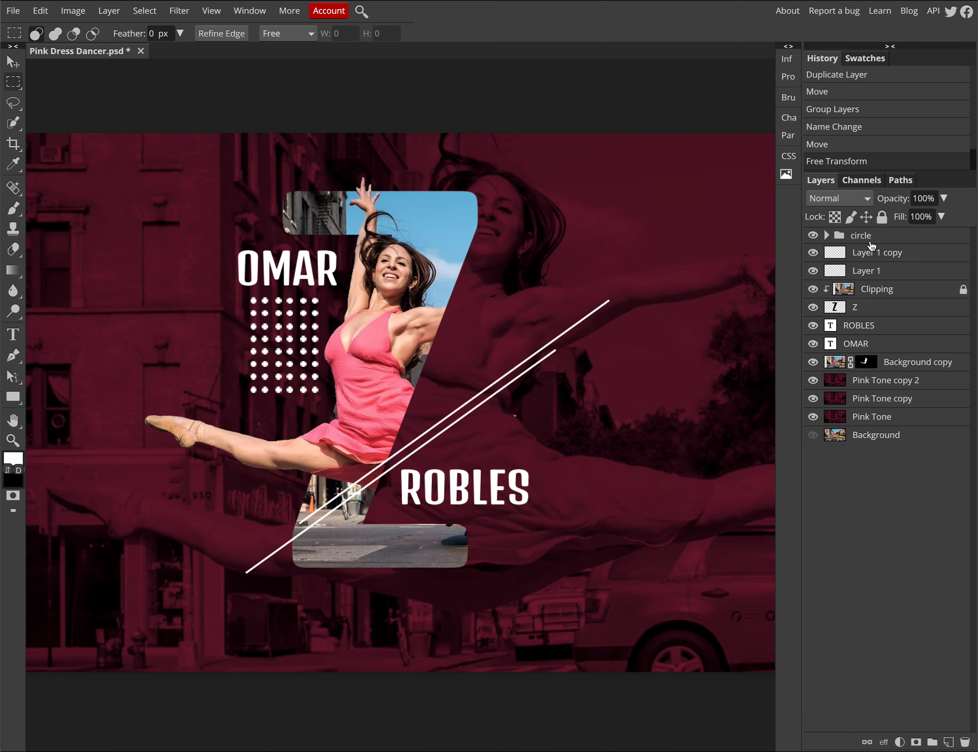
left_click(869, 254)
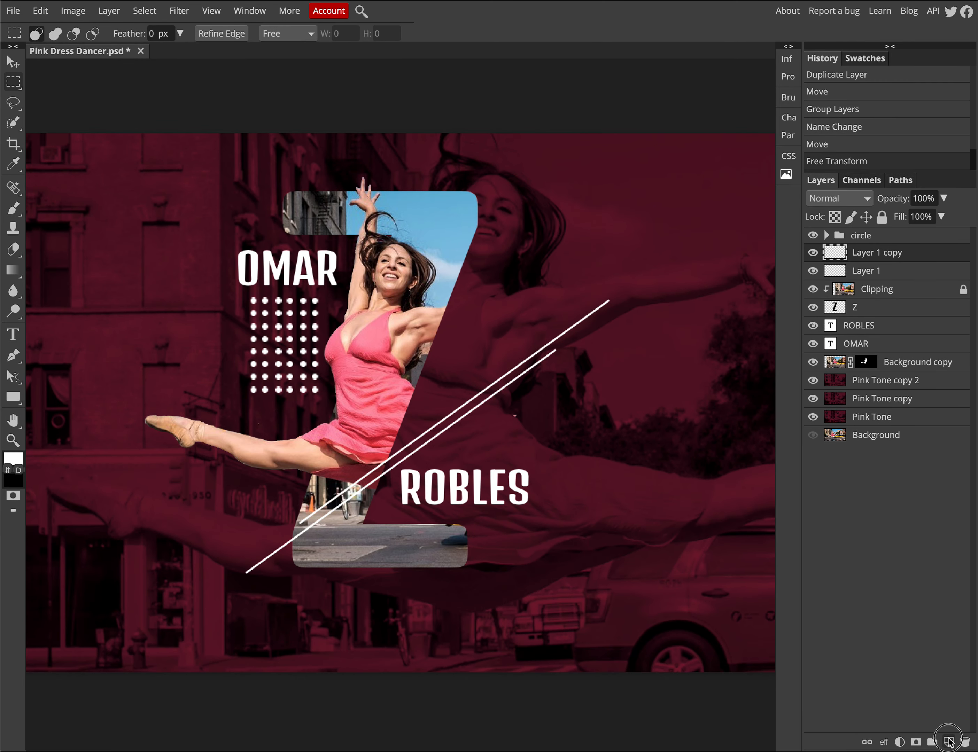
left_click(949, 742)
Fill a small square selection below the Z's photo panel with white.
left_click_drag(401, 559, 418, 577)
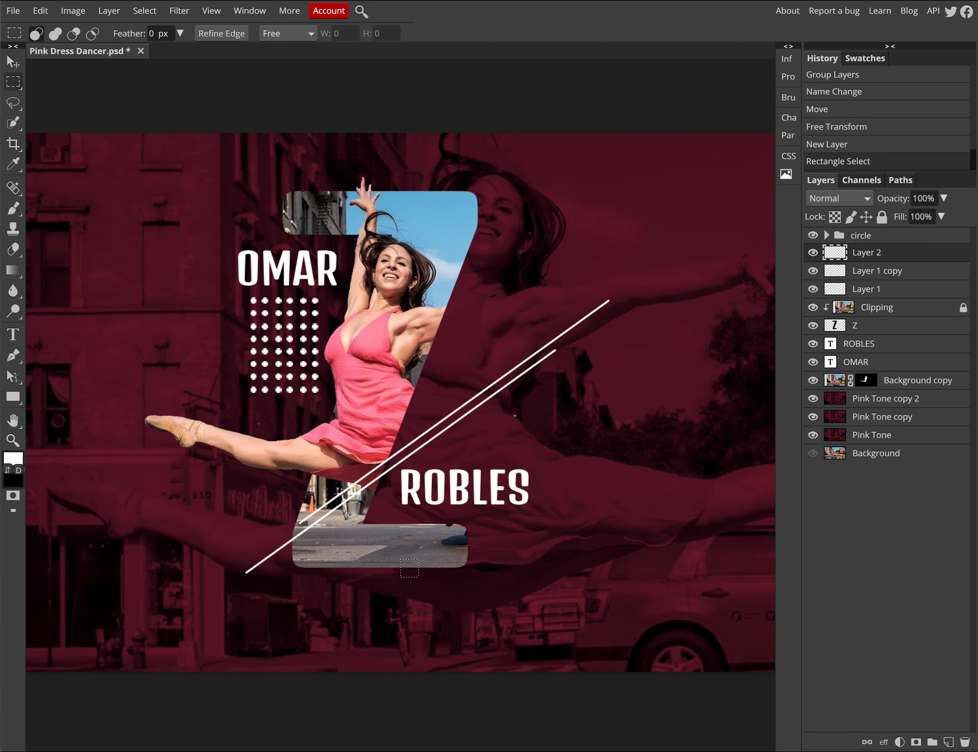
left_click(40, 11)
left_click(67, 227)
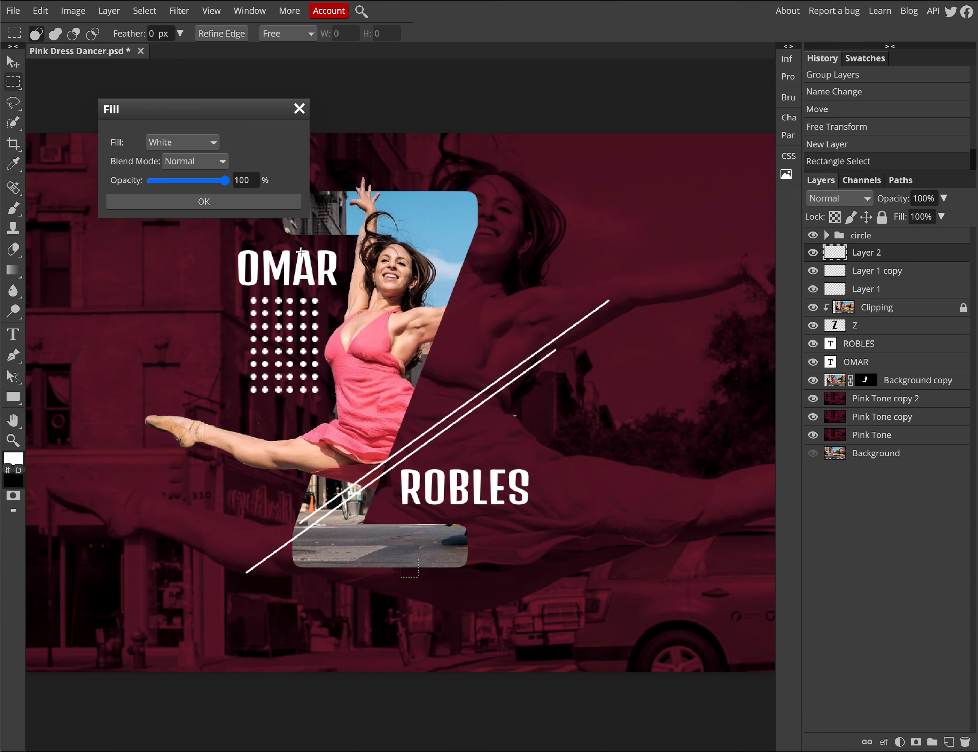
left_click(214, 201)
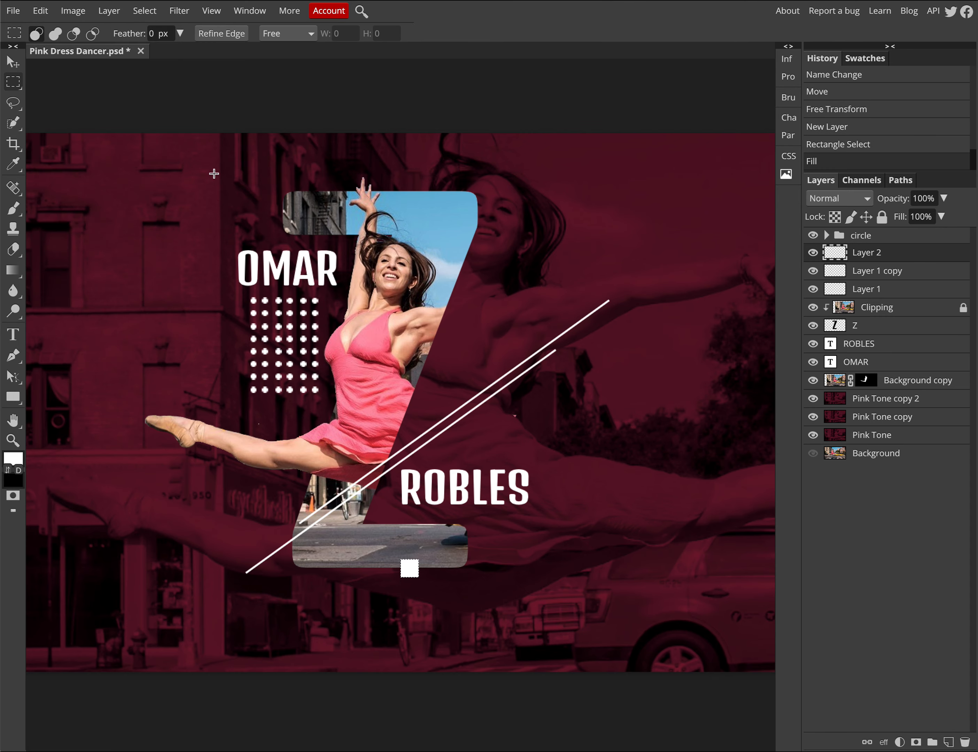
key("ctrl+d")
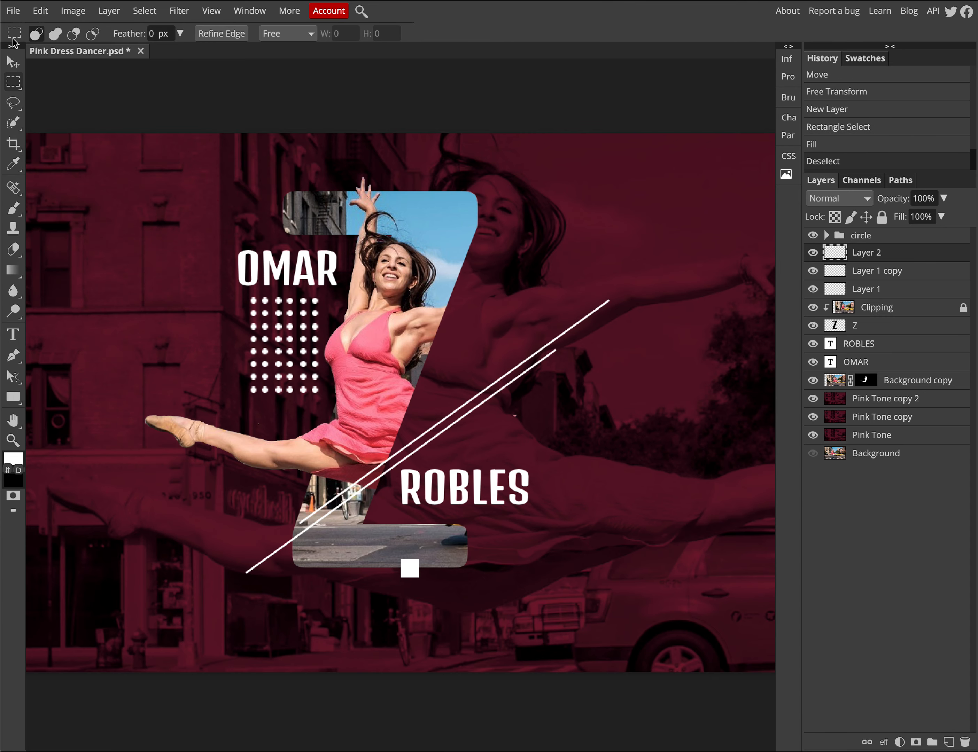
left_click(12, 62)
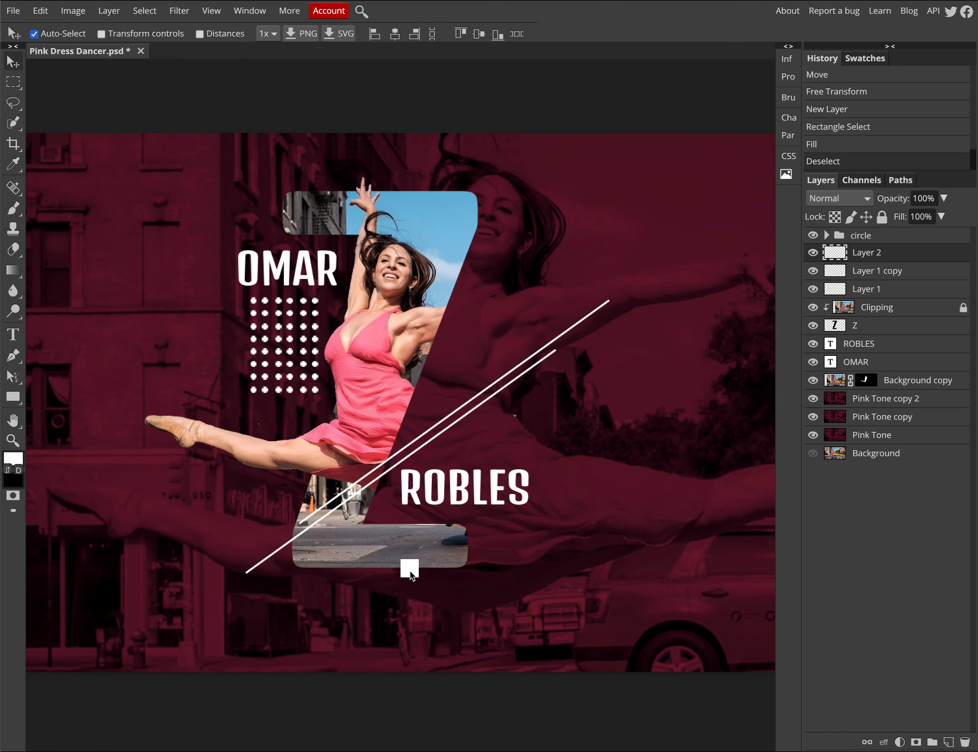
Copy the white square up to the Z photo panel's upper-right edge.
left_click_drag(410, 572, 466, 267)
scroll(348, 294, "down", 1)
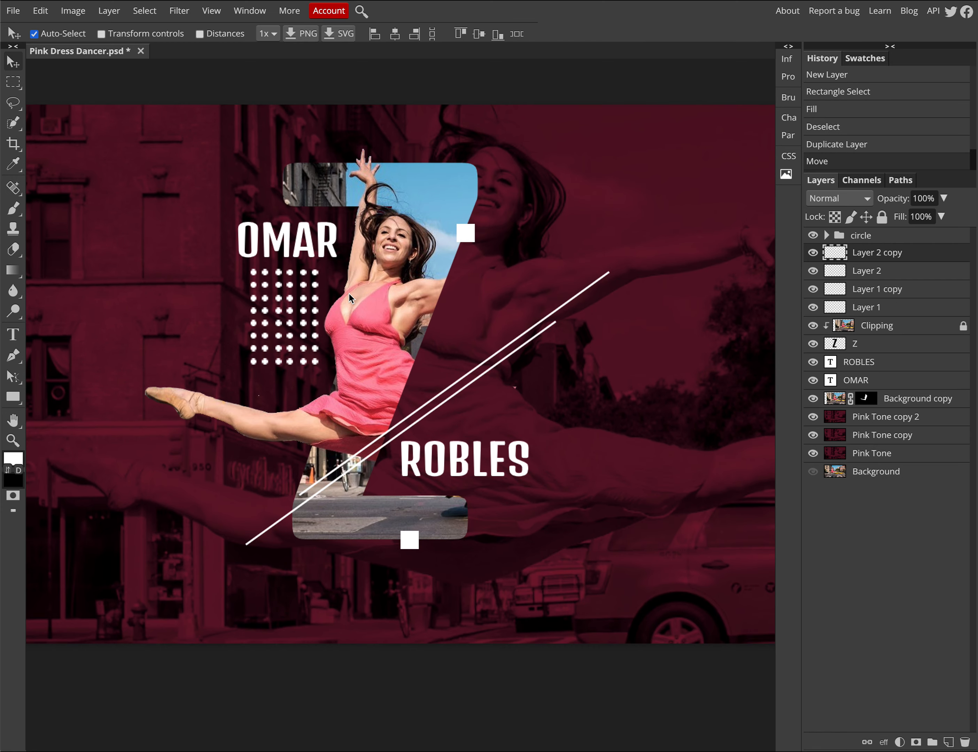
scroll(349, 293, "up", 1)
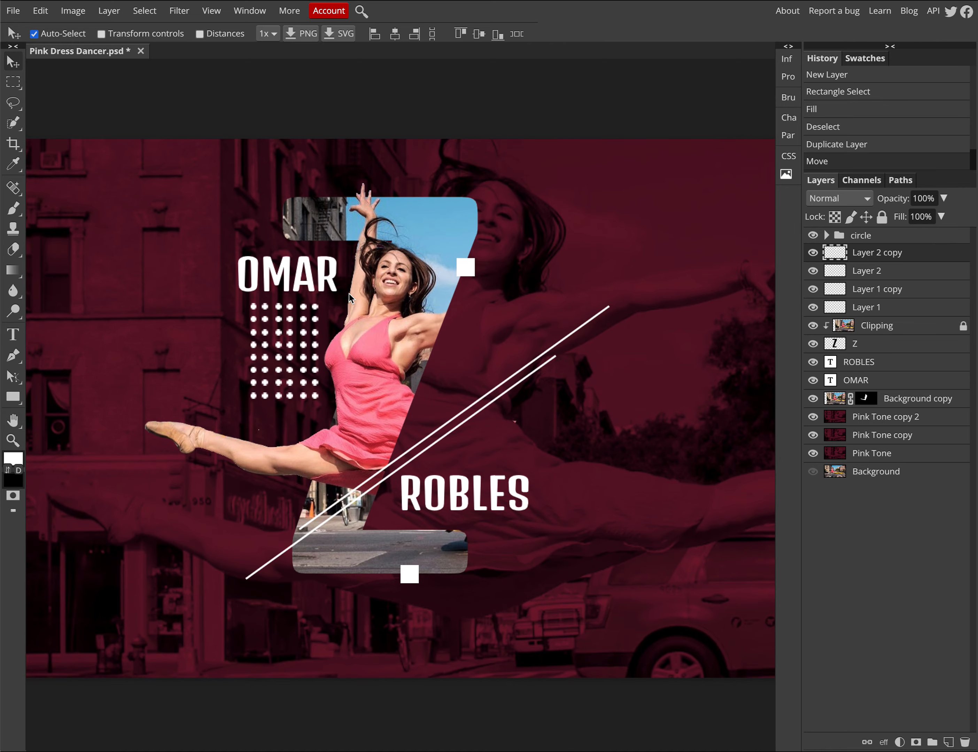
Move the long diagonal line down and left beside the other line.
key("ctrl+minus")
key("ctrl+minus")
key("ctrl+minus")
key("ctrl+minus")
key("ctrl+minus")
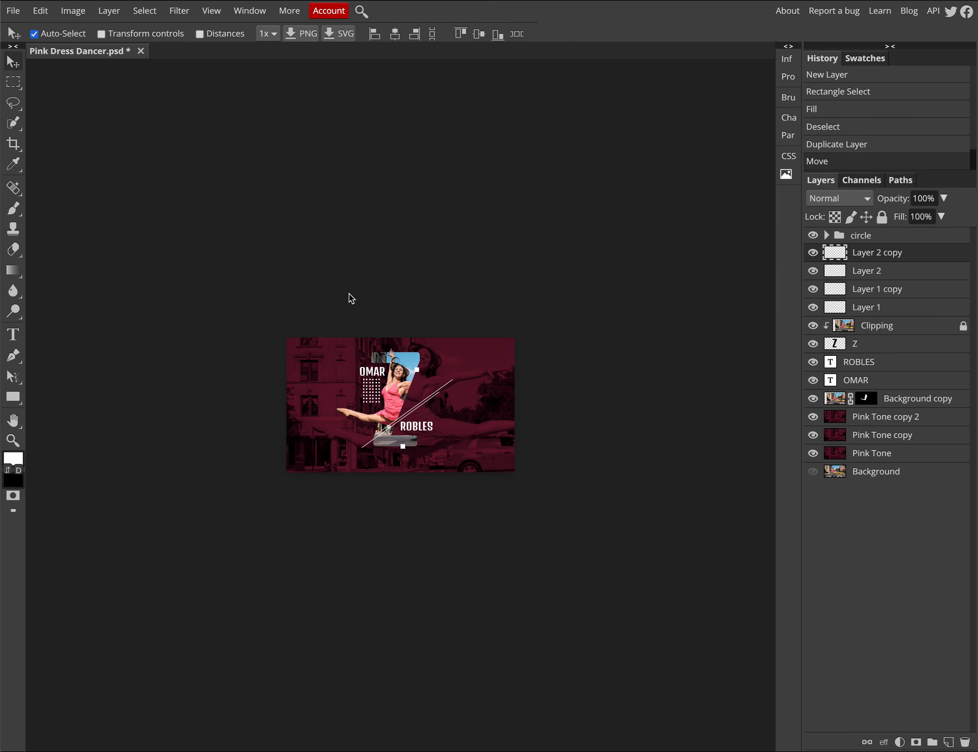
key("ctrl+0")
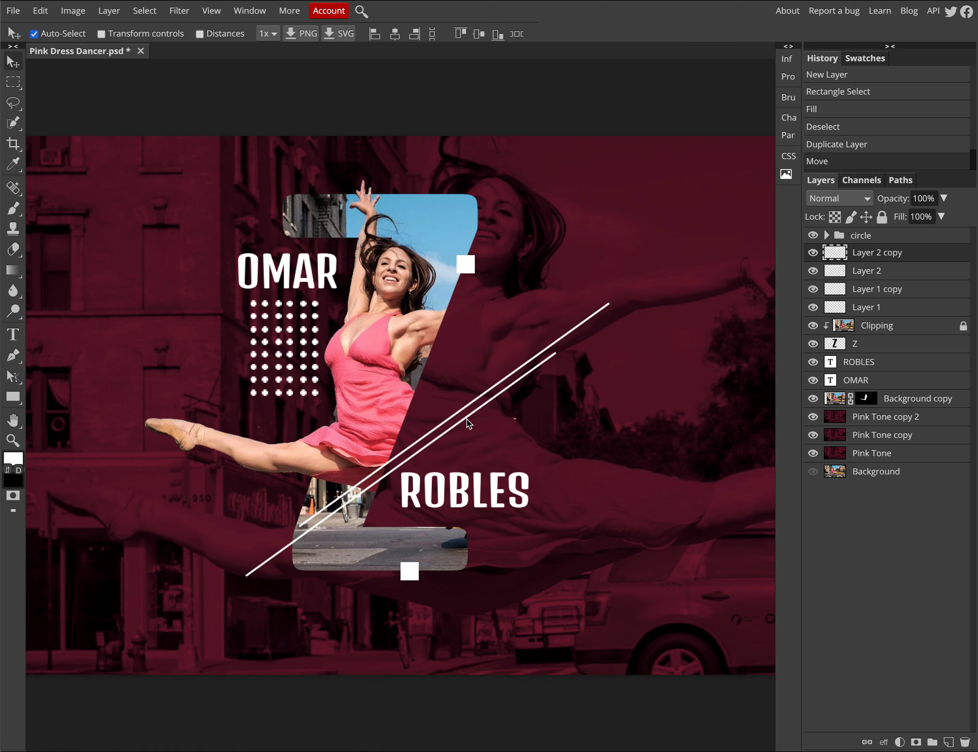
left_click_drag(487, 391, 432, 406)
key("ctrl+z")
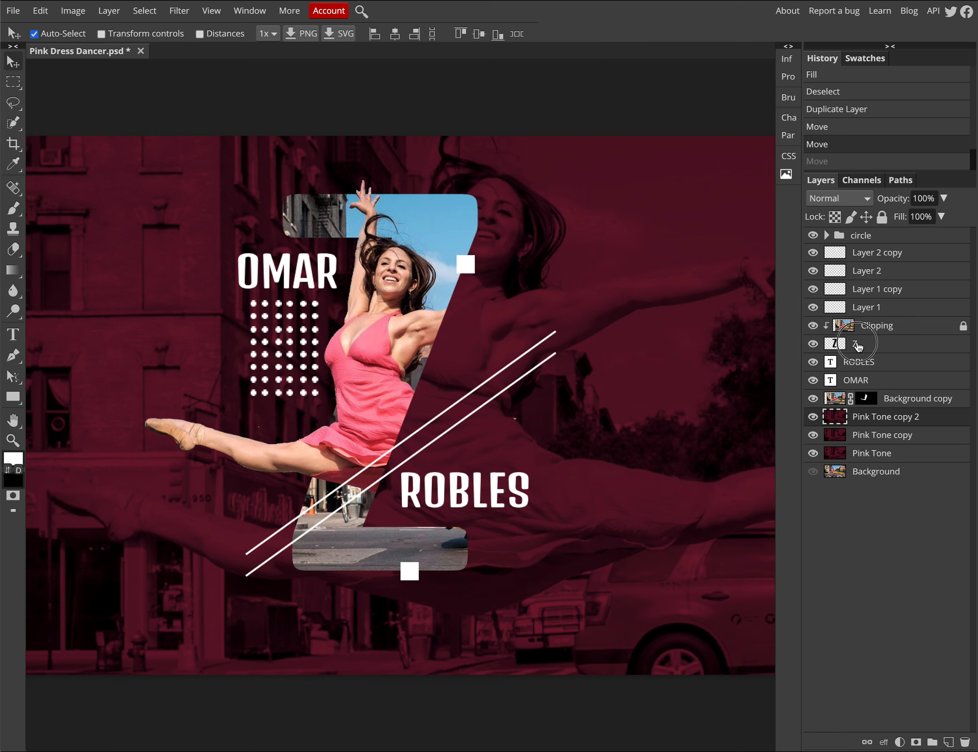
Give the Z layer an Inner Shadow with 56° angle, 33% spread and 6 px size.
left_click(899, 344)
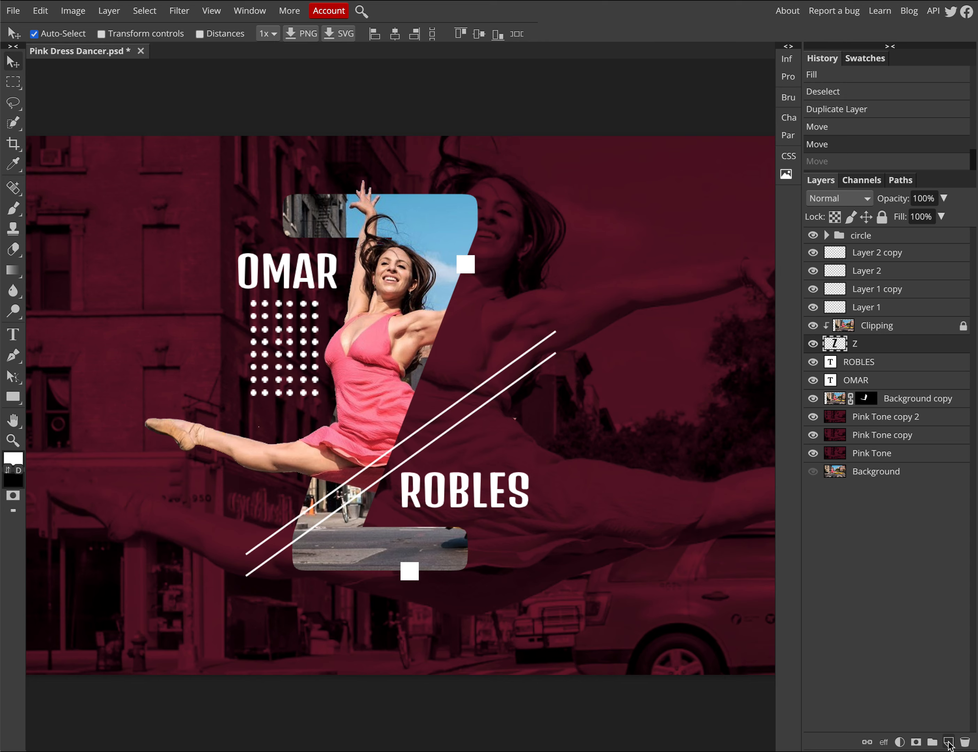
left_click(883, 741)
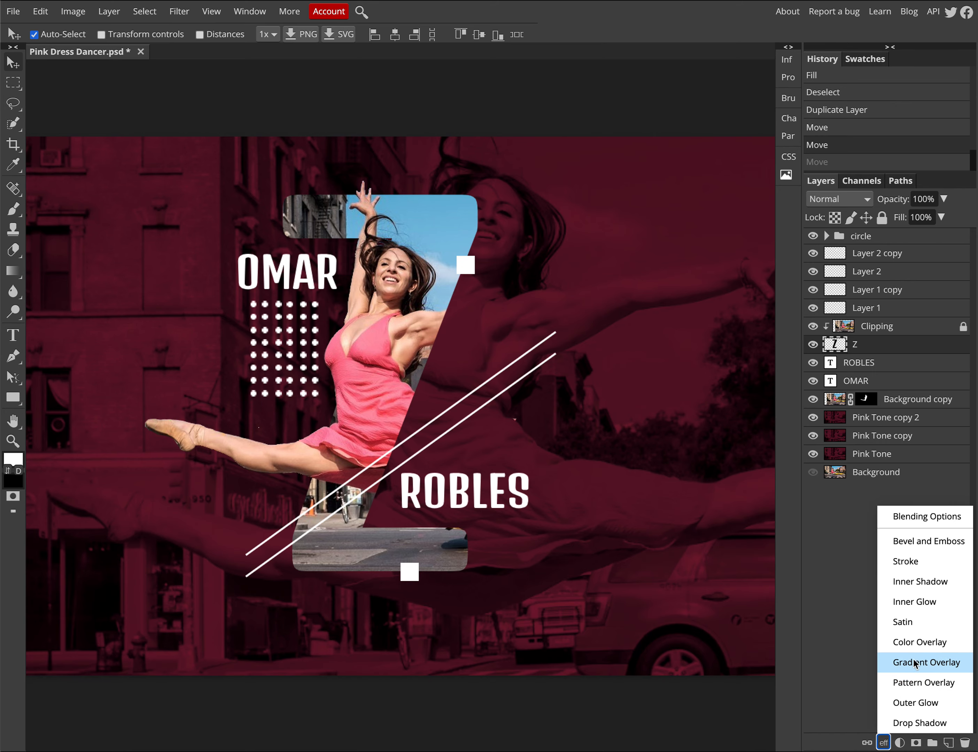
left_click(912, 581)
left_click_drag(332, 112, 727, 90)
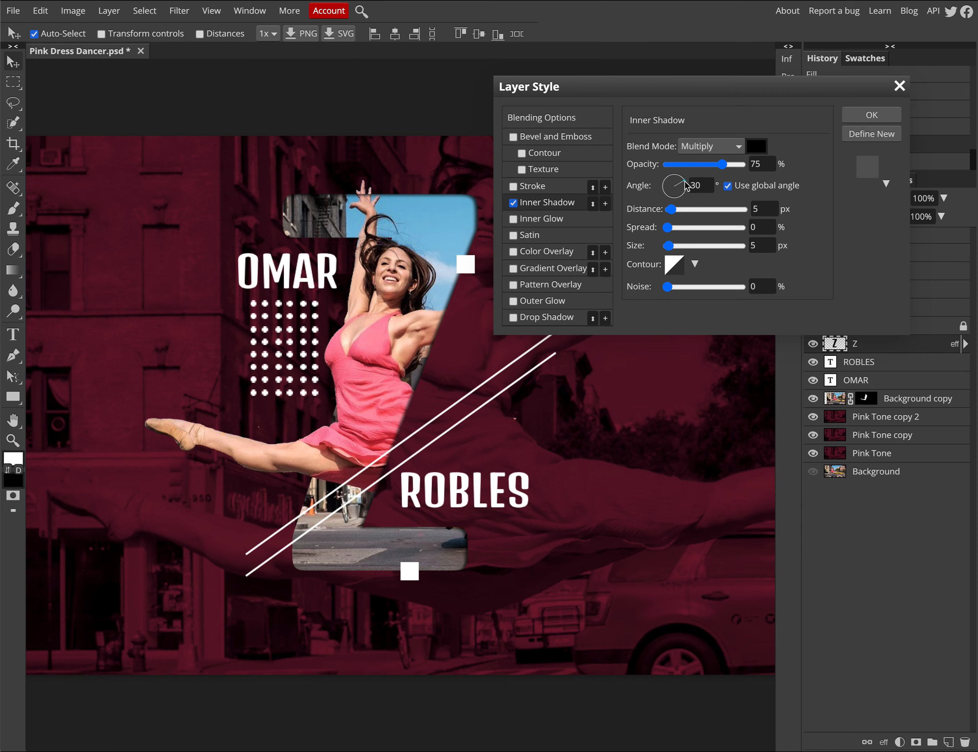
left_click_drag(685, 184, 667, 230)
mouse_move(668, 246)
left_mouse_down()
mouse_move(682, 247)
mouse_move(672, 249)
mouse_move(674, 214)
mouse_move(671, 250)
left_mouse_up()
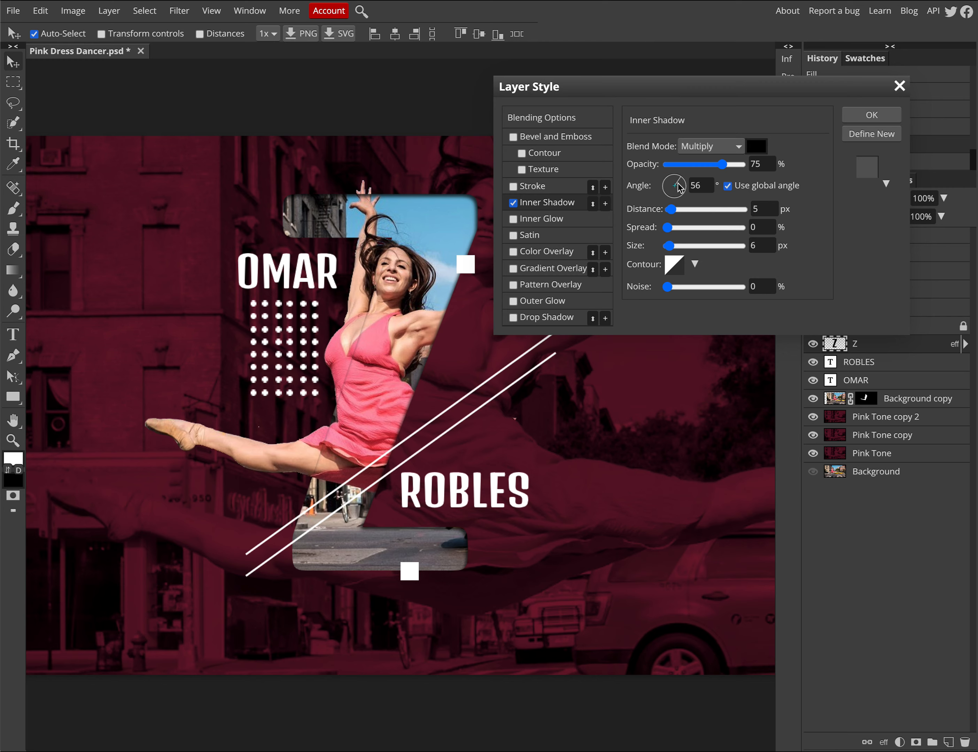
left_click_drag(669, 230, 693, 230)
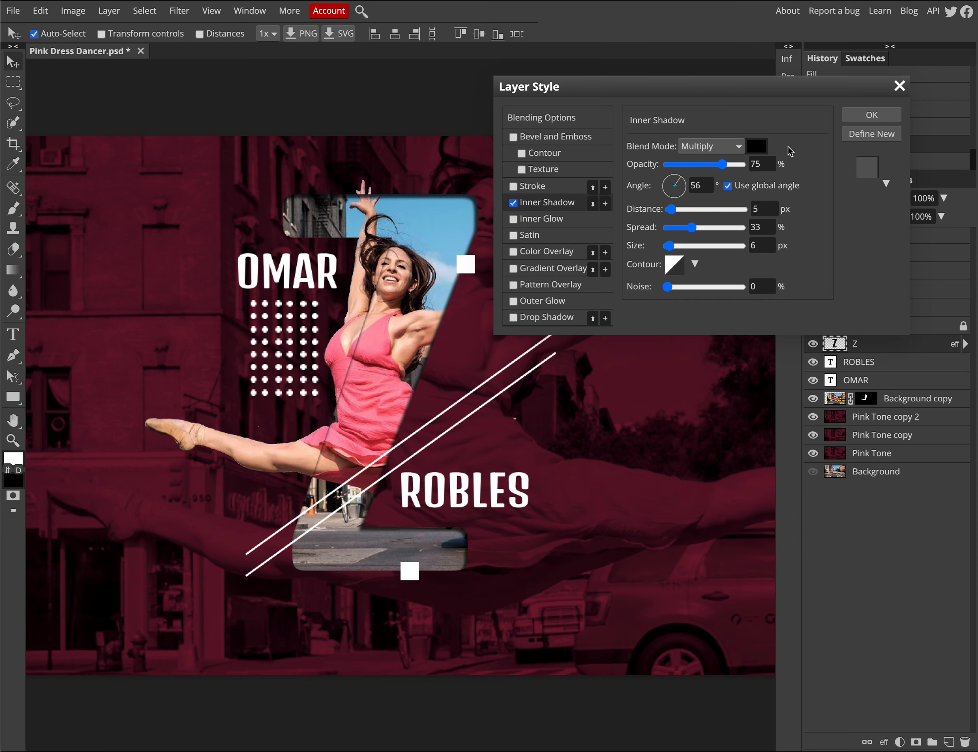
left_click(870, 115)
Move the Background copy dancer layer above the Z's clipped photo and compare its visibility.
left_click(889, 398)
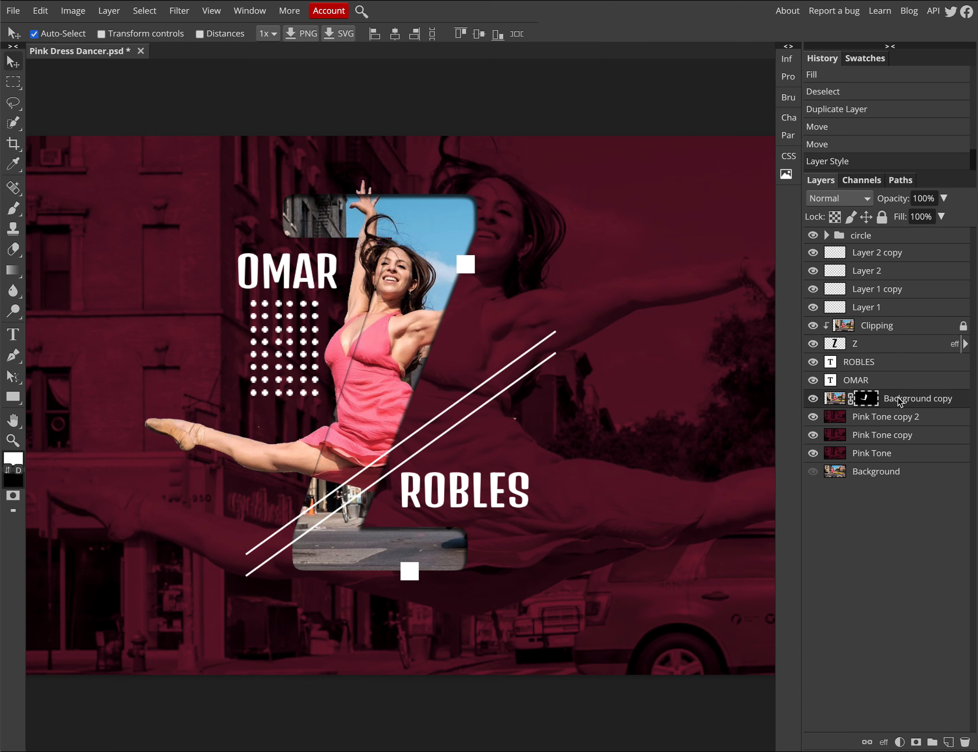
left_click_drag(899, 398, 900, 319)
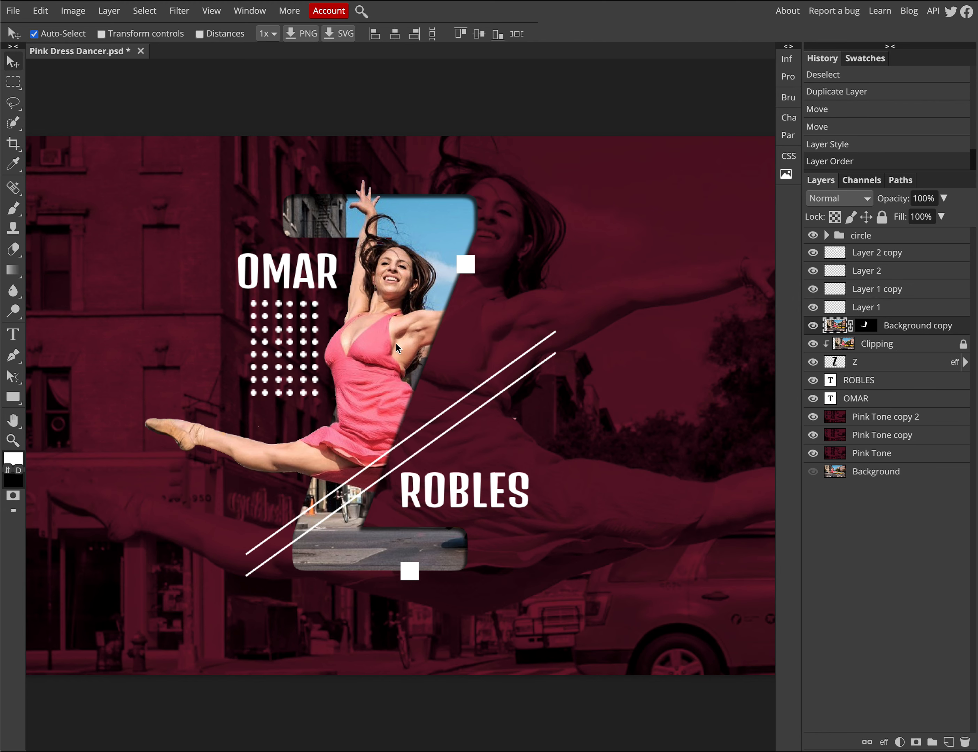
left_click(812, 326)
left_click(812, 326)
left_click(812, 326)
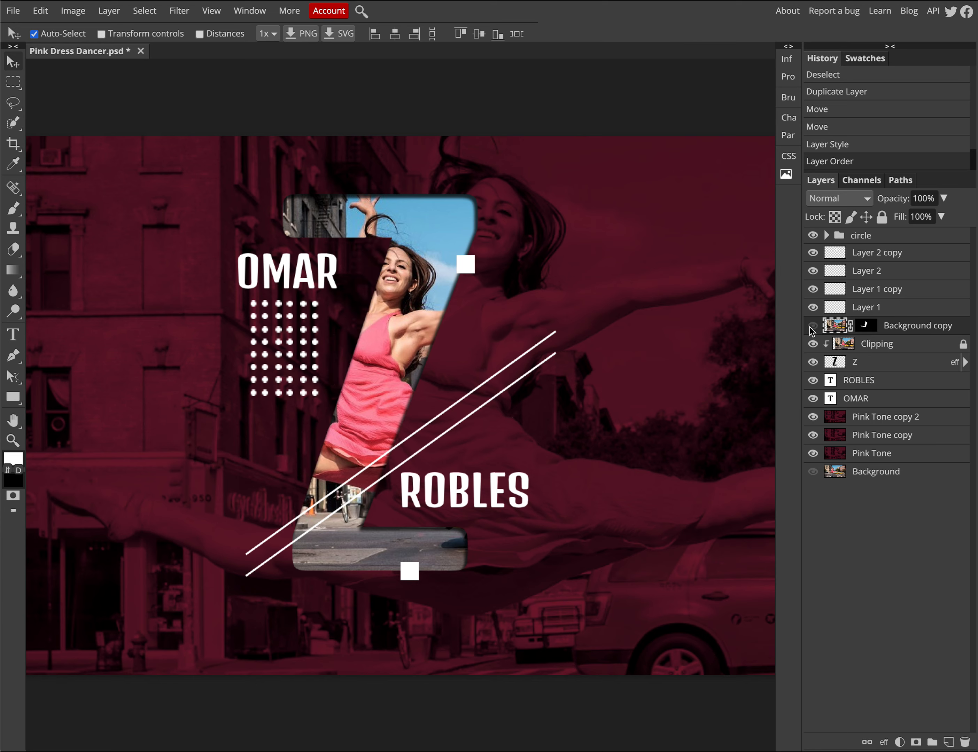
left_click(812, 326)
left_click(812, 326)
left_click(812, 326)
left_click(812, 325)
left_click(812, 326)
left_click(812, 326)
left_click(812, 326)
left_click(812, 326)
left_click(812, 326)
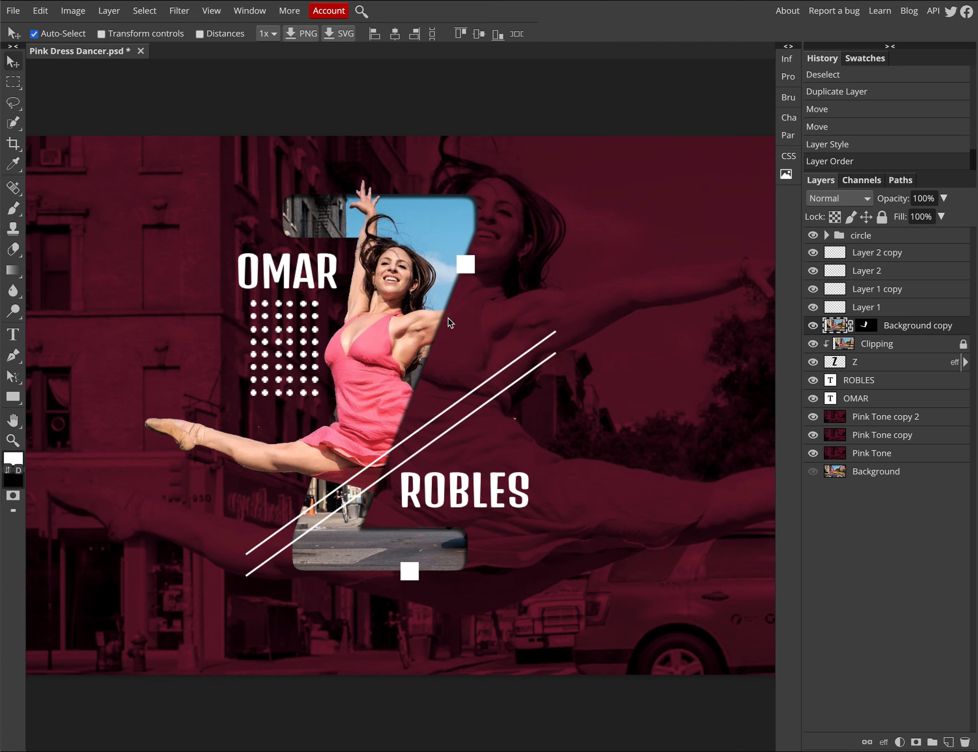
Nudge the dancer left and right to align her with the photo inside the Z.
key("Right")
key("Right")
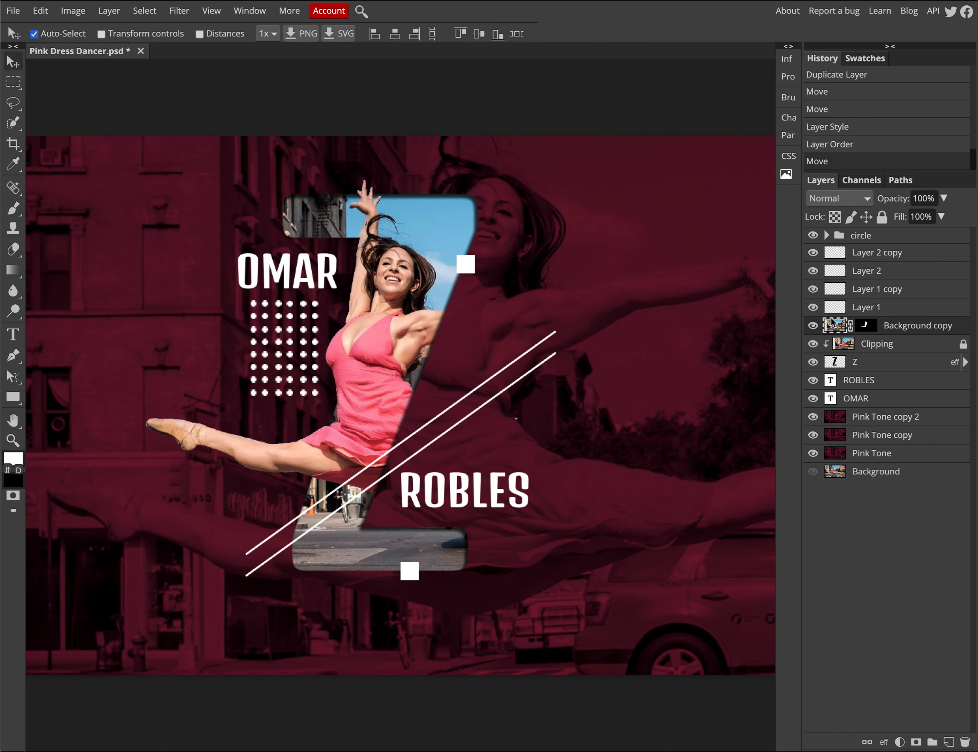
key("Left")
key("Left")
key("Left")
key("Left")
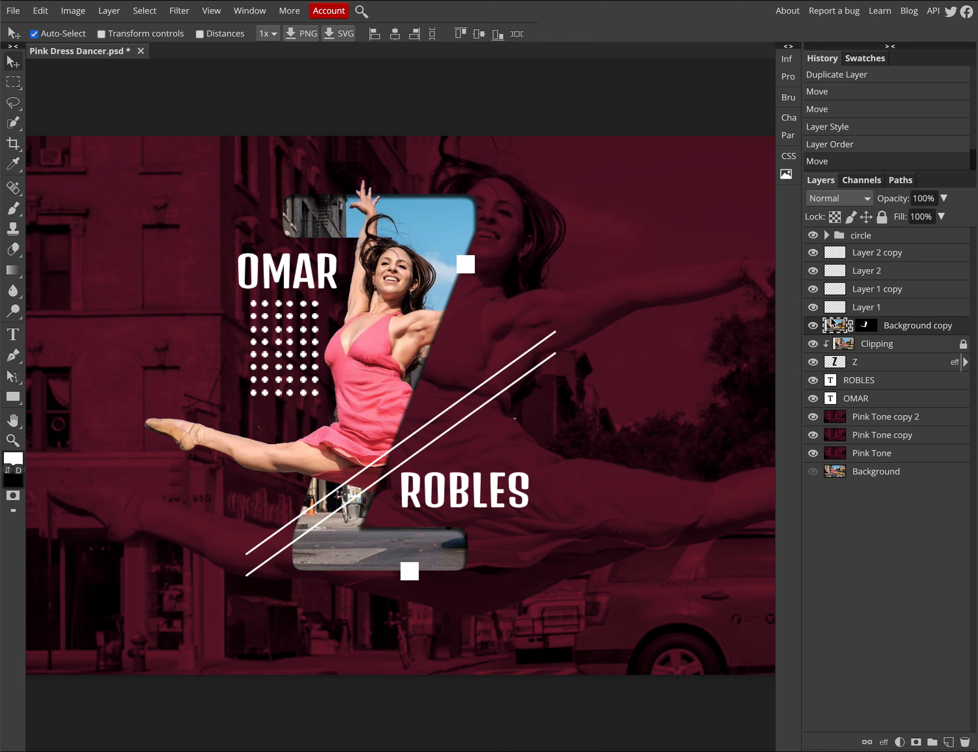
key("Right")
key("Right")
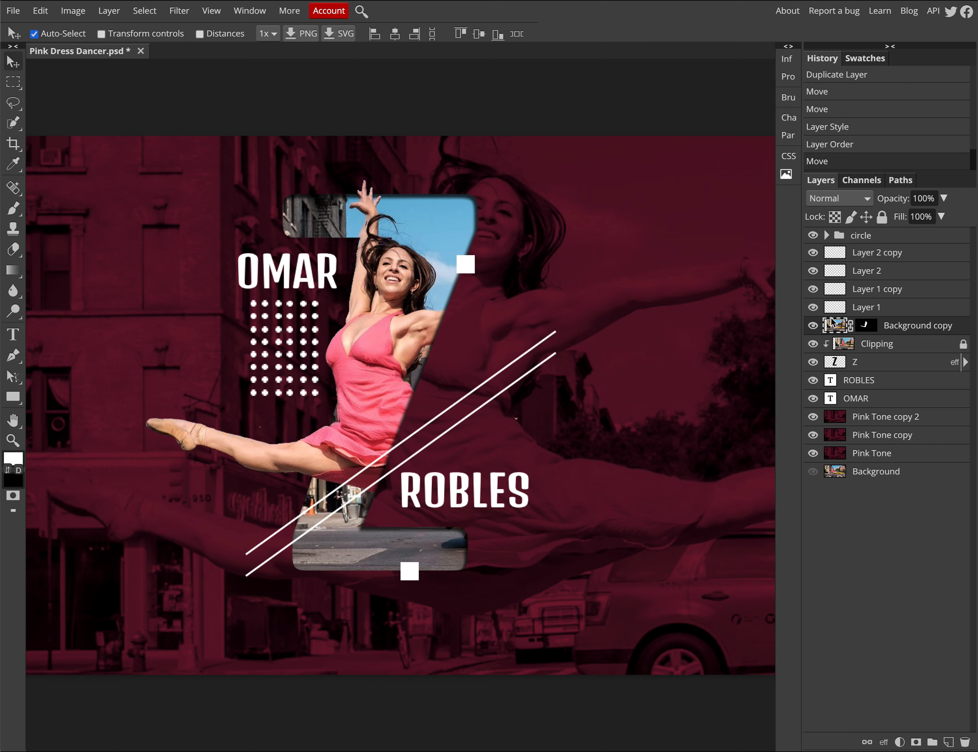
key("Left")
key("Left")
key("Left")
key("Right")
key("Right")
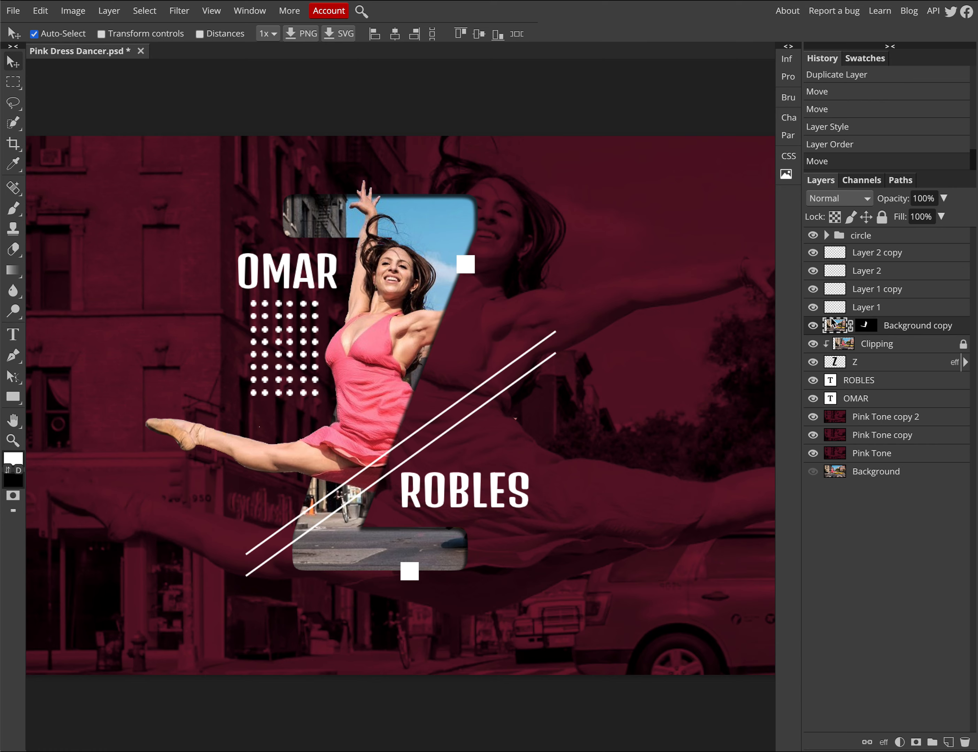